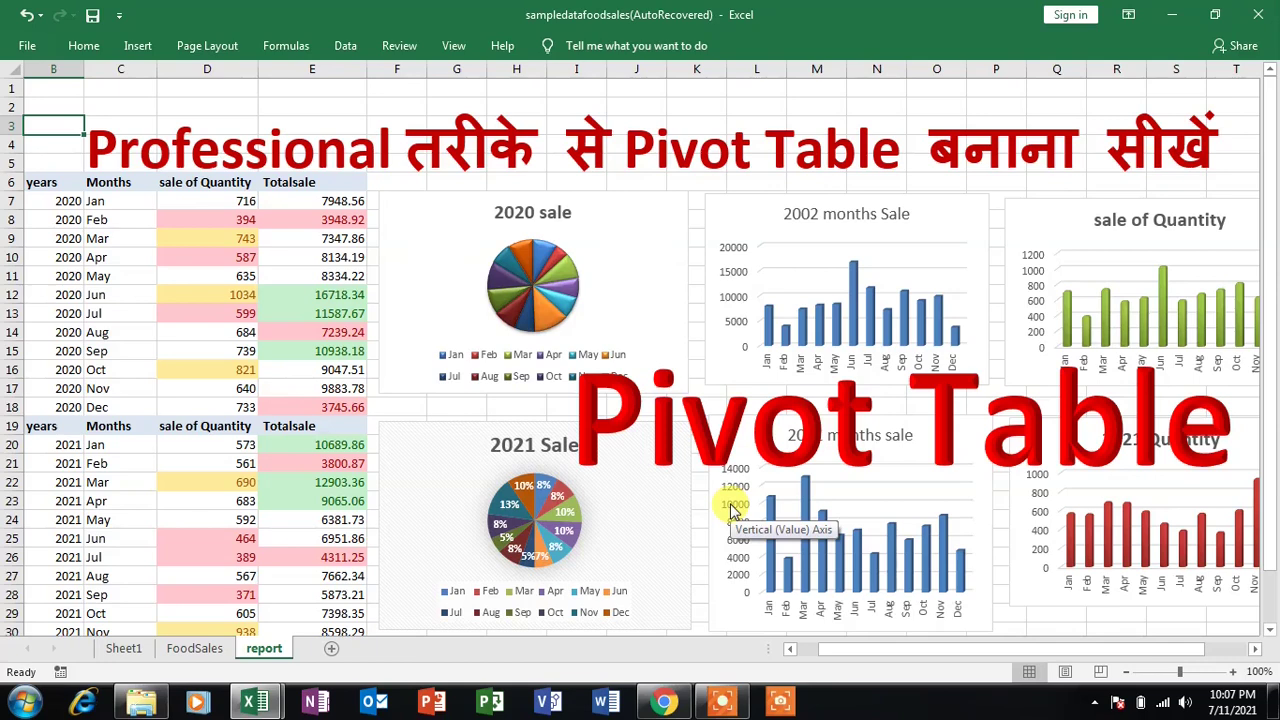
# Delete the red 'Pivot Table' text box and the title text box, then bring up the FoodSales sheet.
pyautogui.click(665, 380)
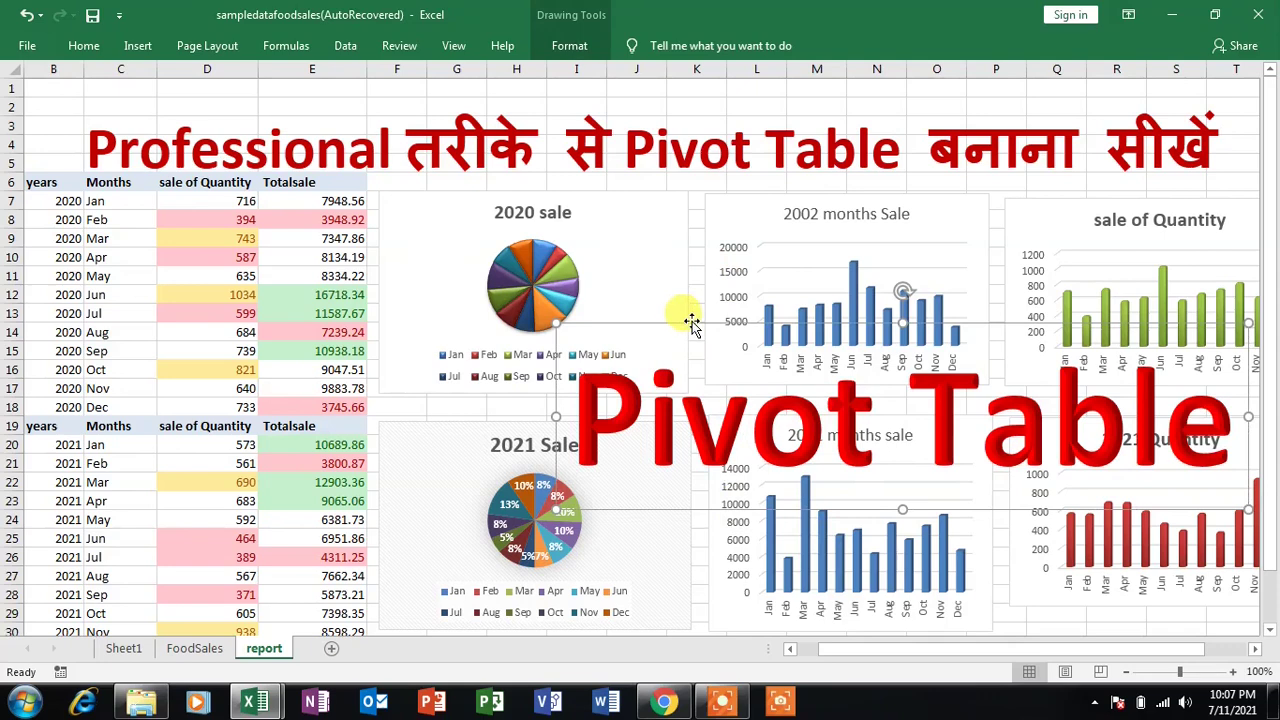
pyautogui.press('Delete')
pyautogui.click(622, 150)
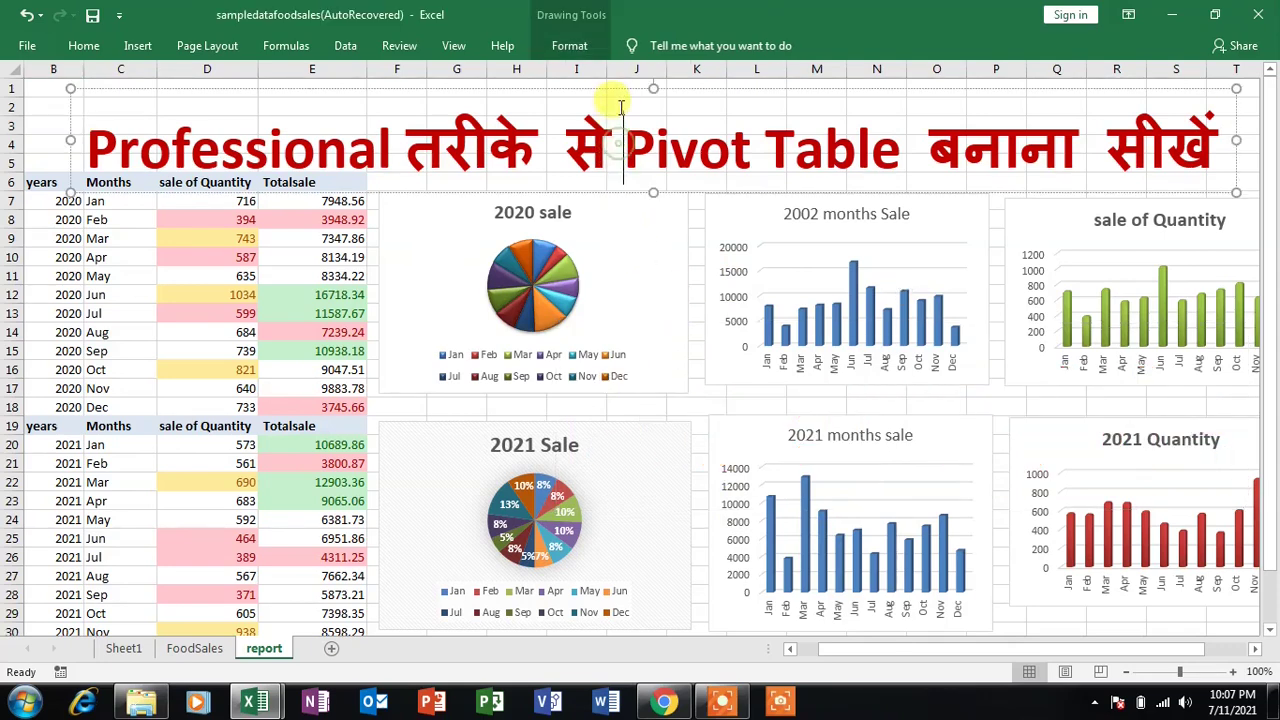
pyautogui.click(620, 84)
pyautogui.press('Delete')
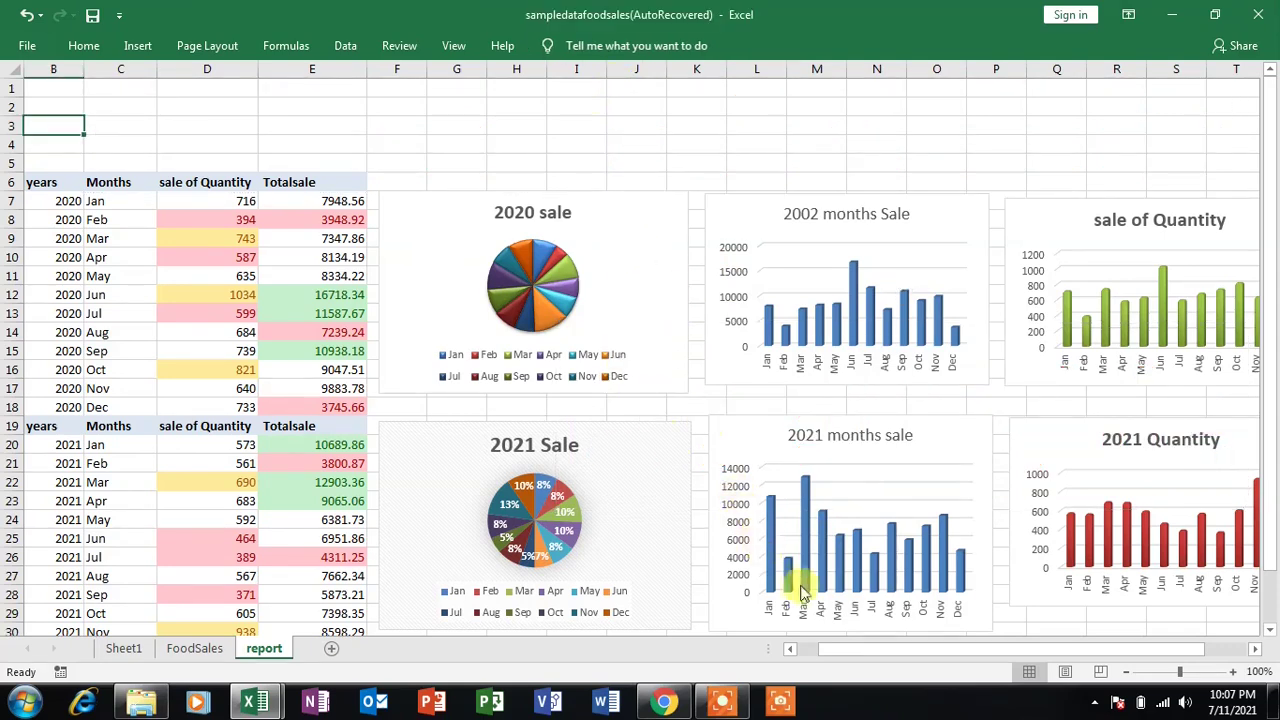
pyautogui.moveTo(908, 647); pyautogui.dragTo(857, 650)
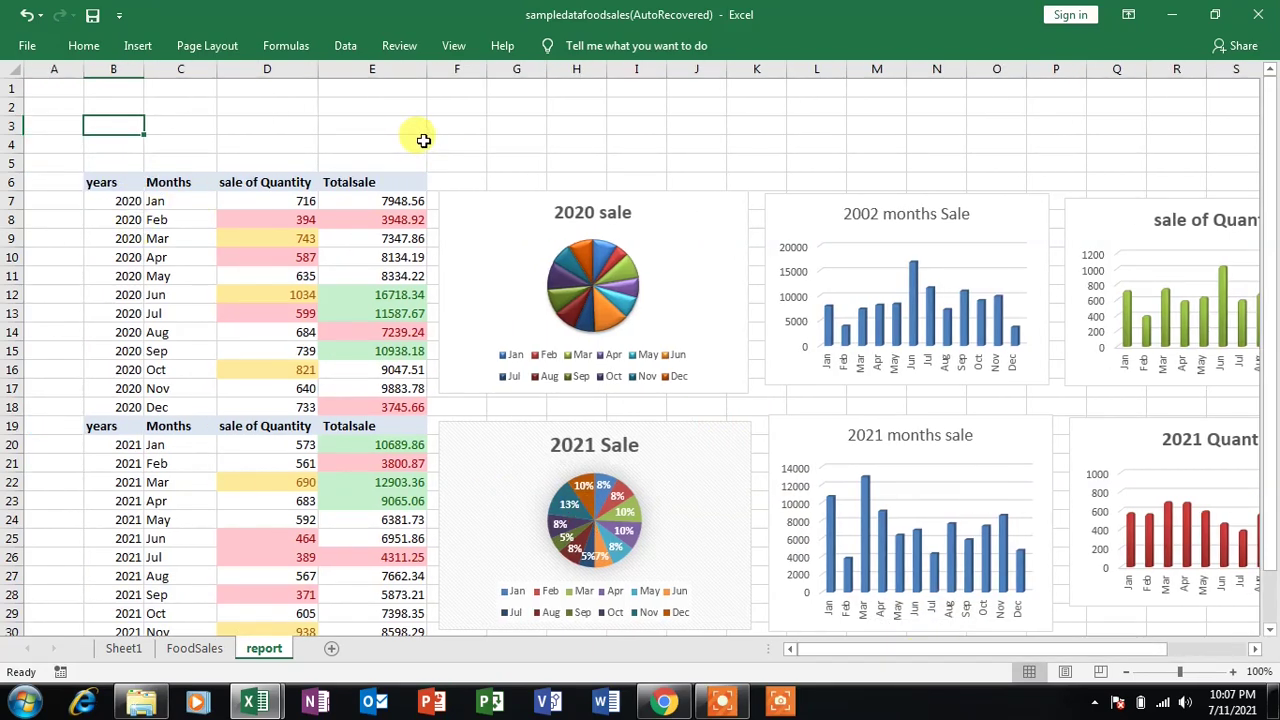
pyautogui.scroll(-1, 523, 177)
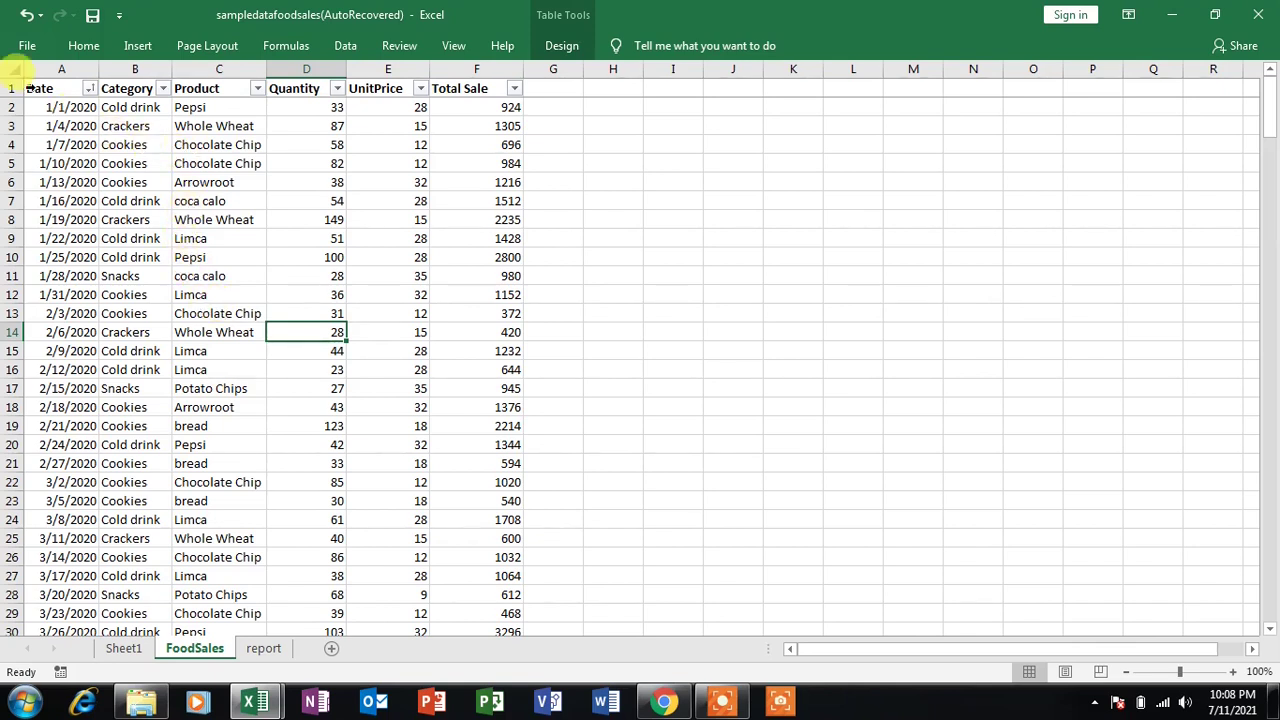
pyautogui.moveTo(49, 89)
pyautogui.mouseDown()
pyautogui.moveTo(471, 237)
pyautogui.moveTo(460, 292)
pyautogui.mouseUp()
pyautogui.click(214, 182)
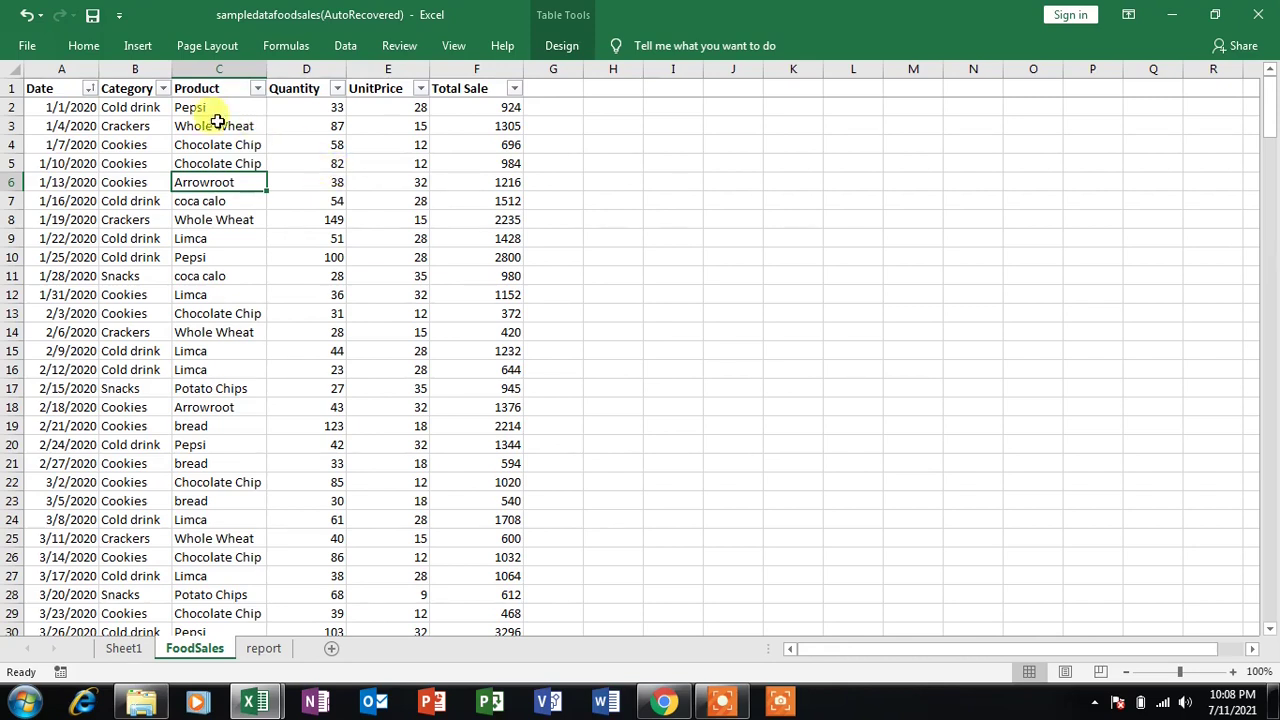
pyautogui.moveTo(48, 89); pyautogui.dragTo(452, 260)
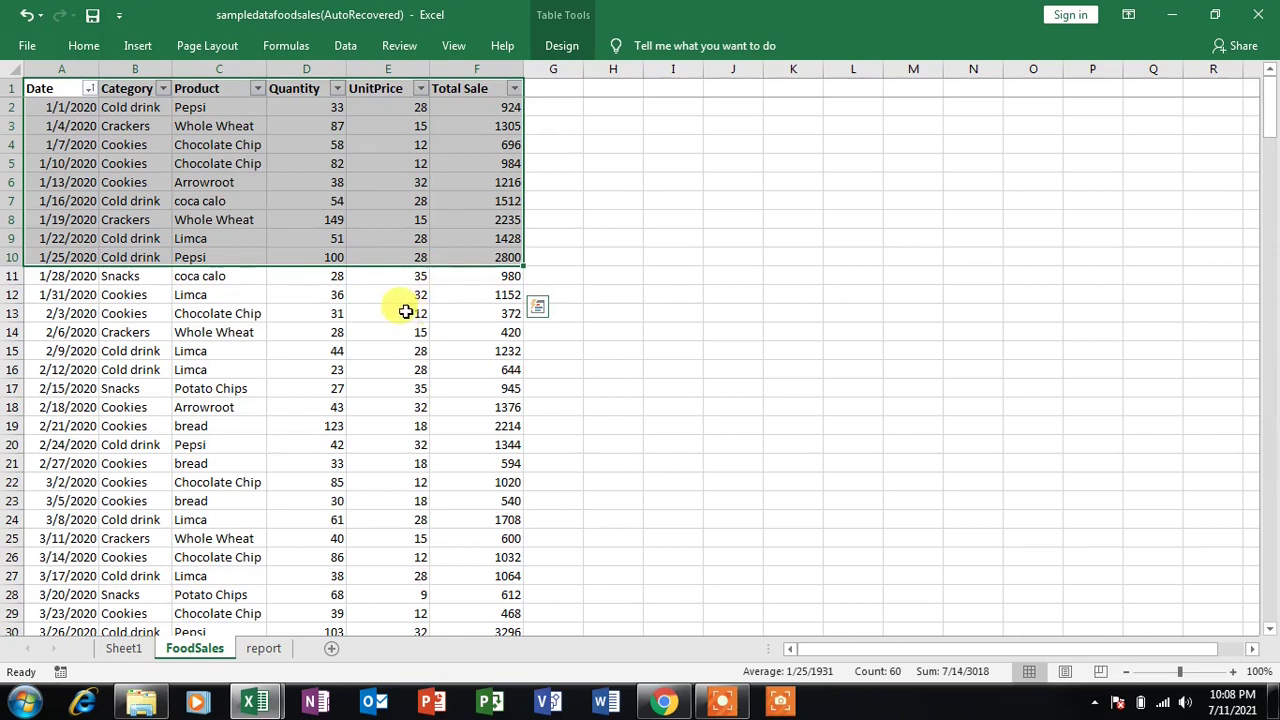
pyautogui.click(405, 312)
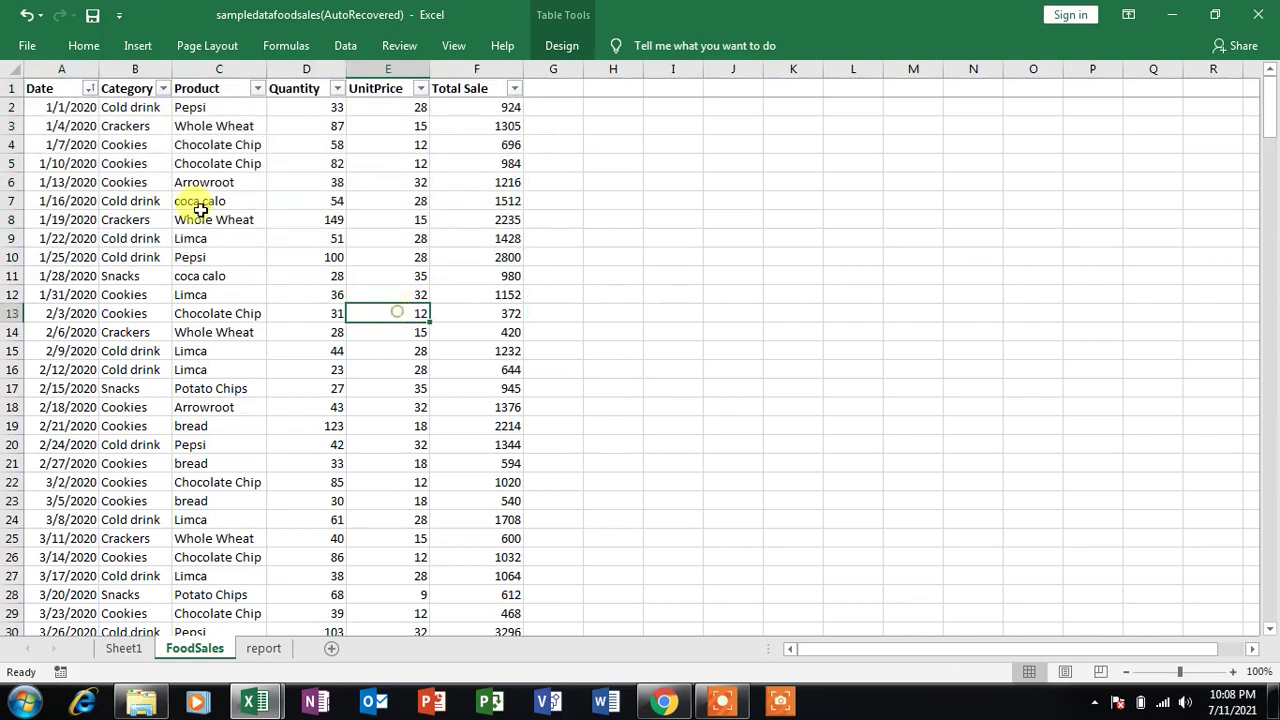
pyautogui.click(50, 89)
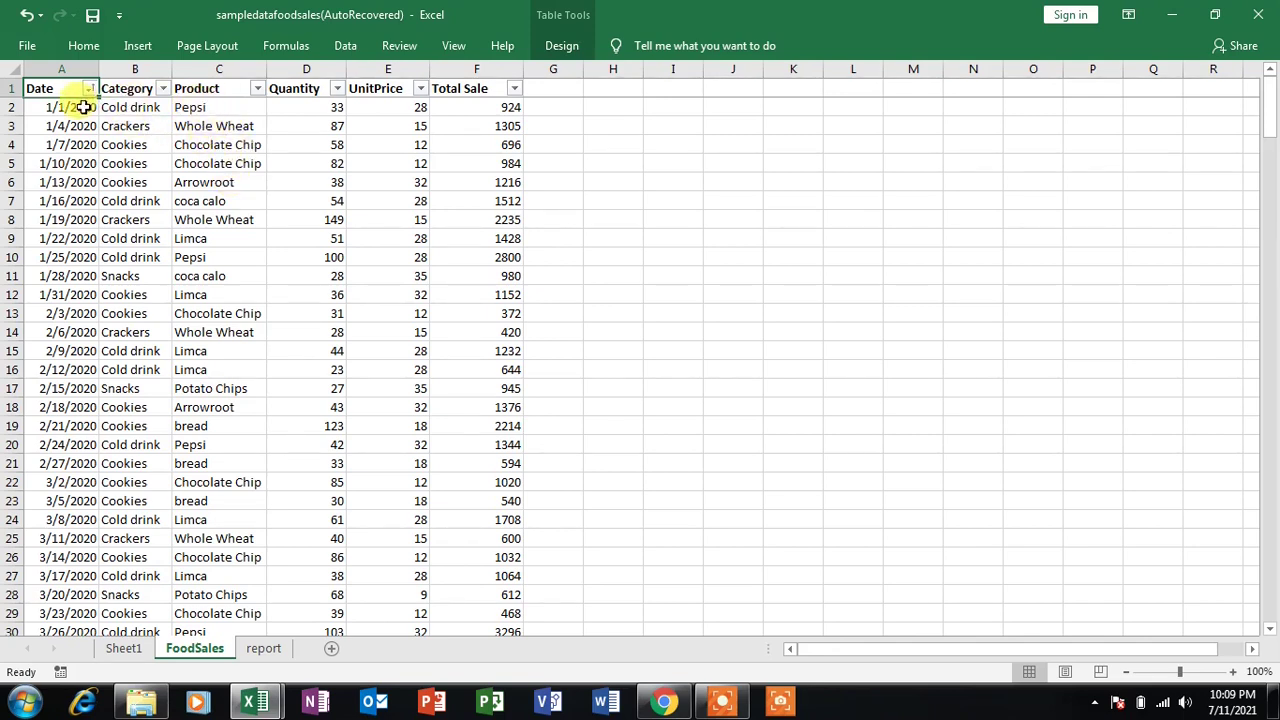
pyautogui.scroll(-2, 77, 157)
pyautogui.scroll(2, 80, 152)
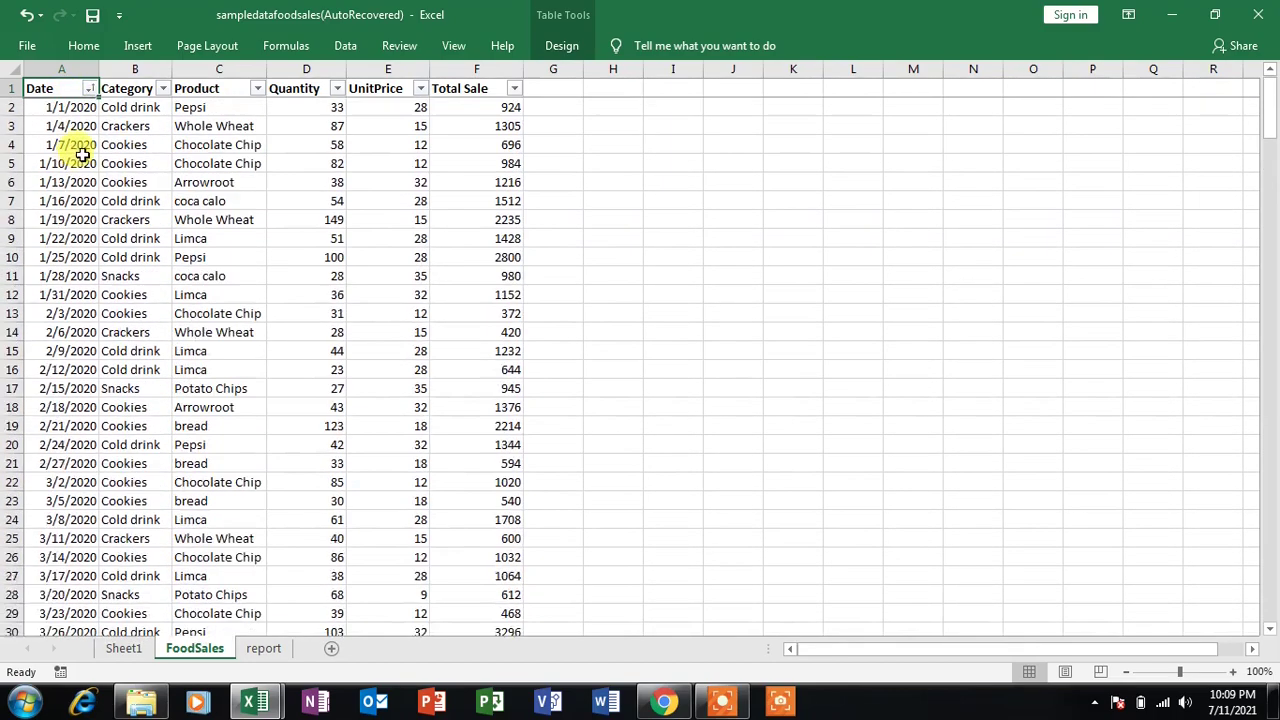
pyautogui.scroll(-4, 80, 138)
pyautogui.scroll(-3, 73, 145)
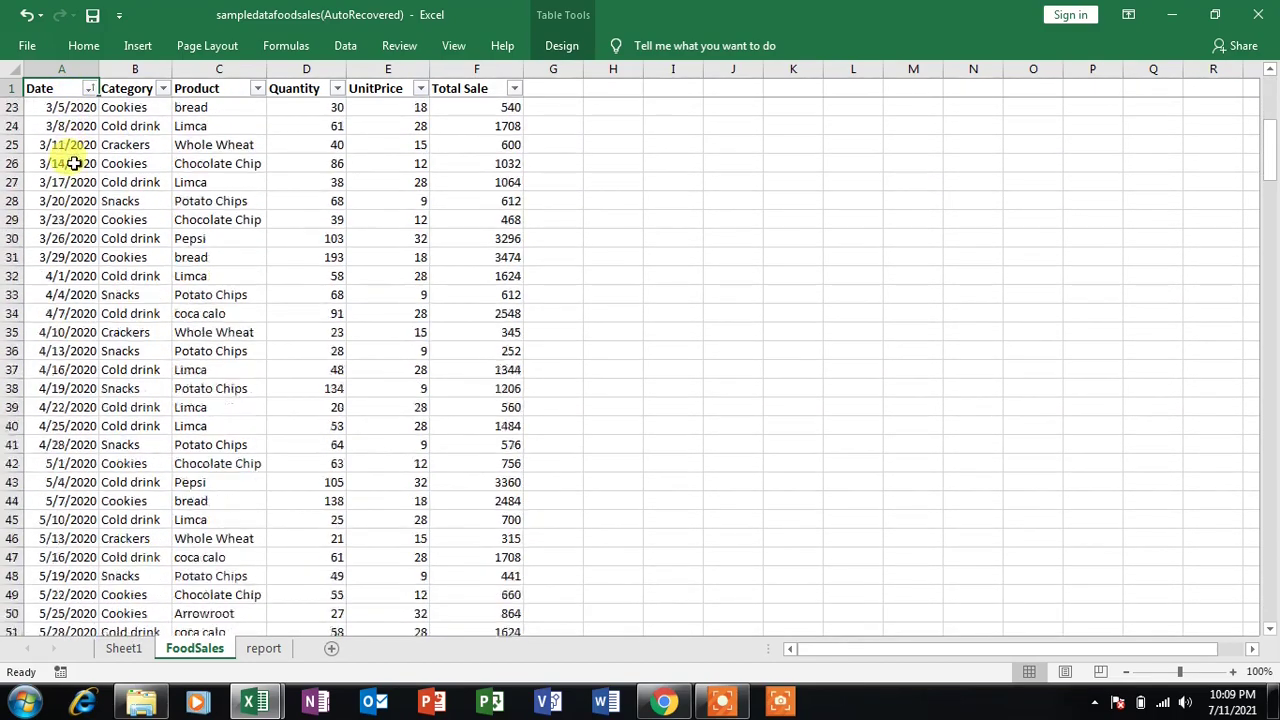
pyautogui.scroll(-2, 63, 160)
pyautogui.scroll(-3, 66, 189)
pyautogui.scroll(4, 69, 194)
pyautogui.scroll(4, 73, 185)
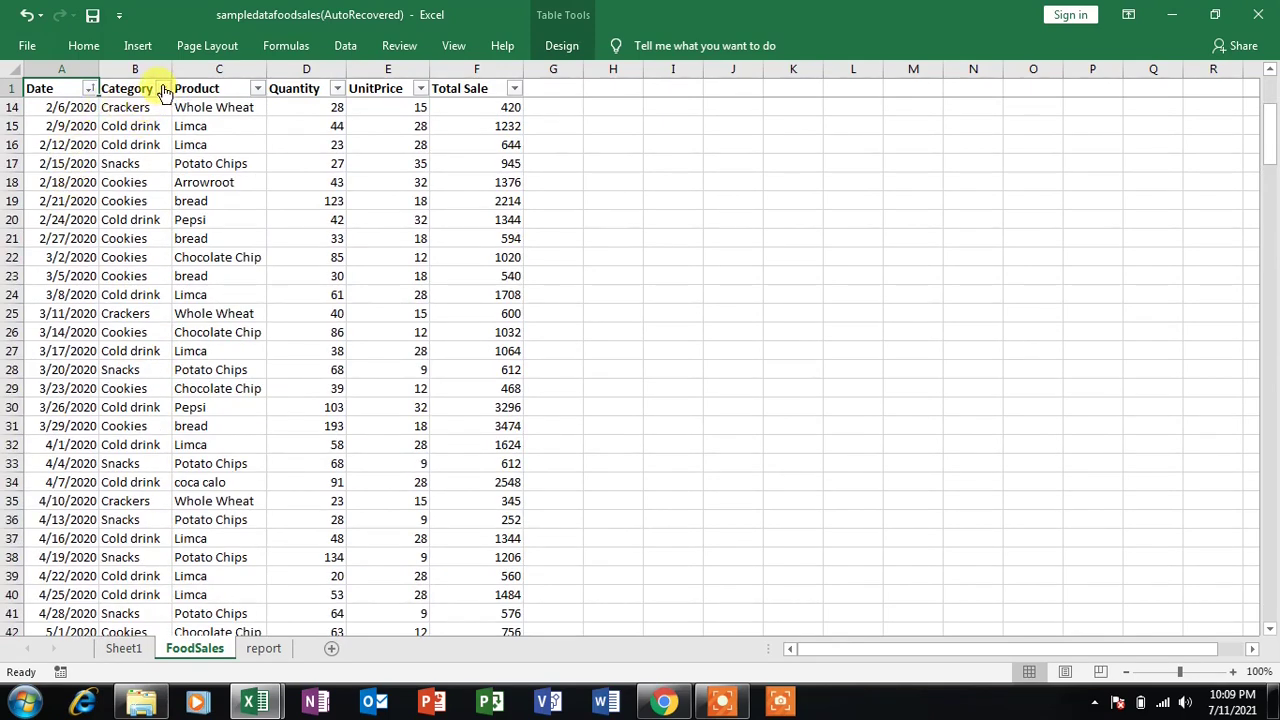
pyautogui.scroll(-4, 125, 310)
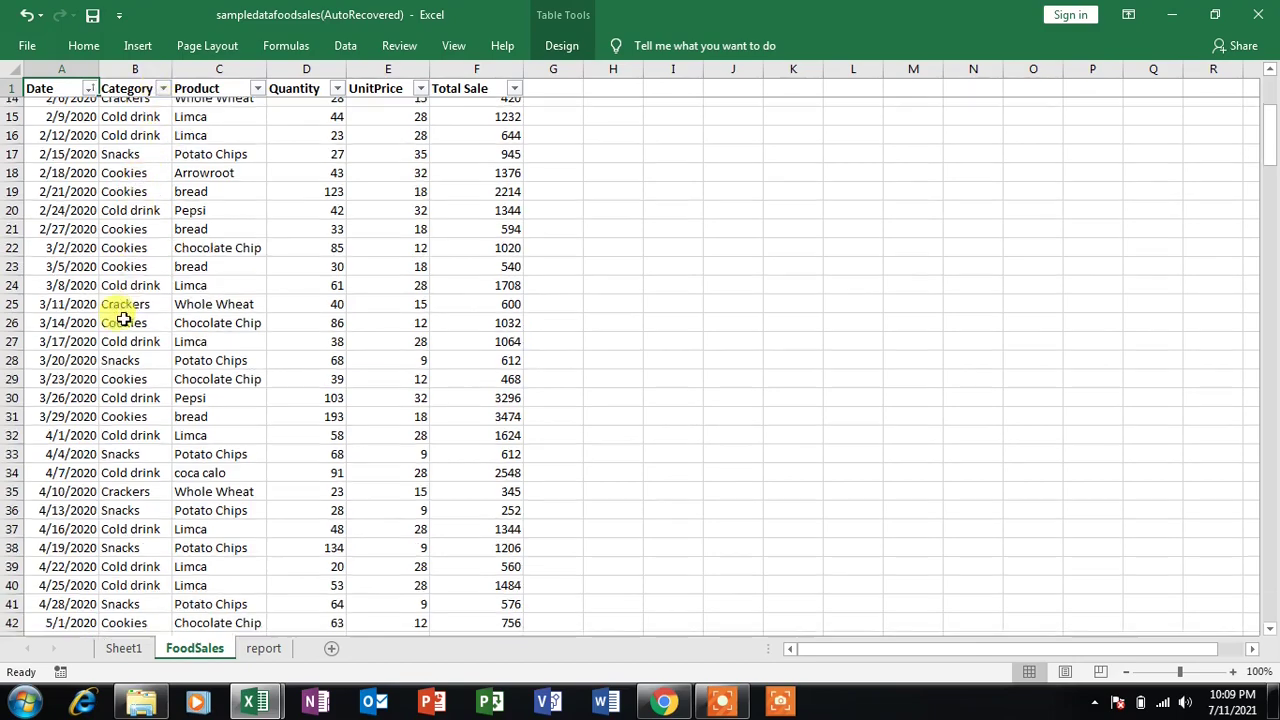
pyautogui.scroll(5, 138, 270)
pyautogui.scroll(1, 180, 194)
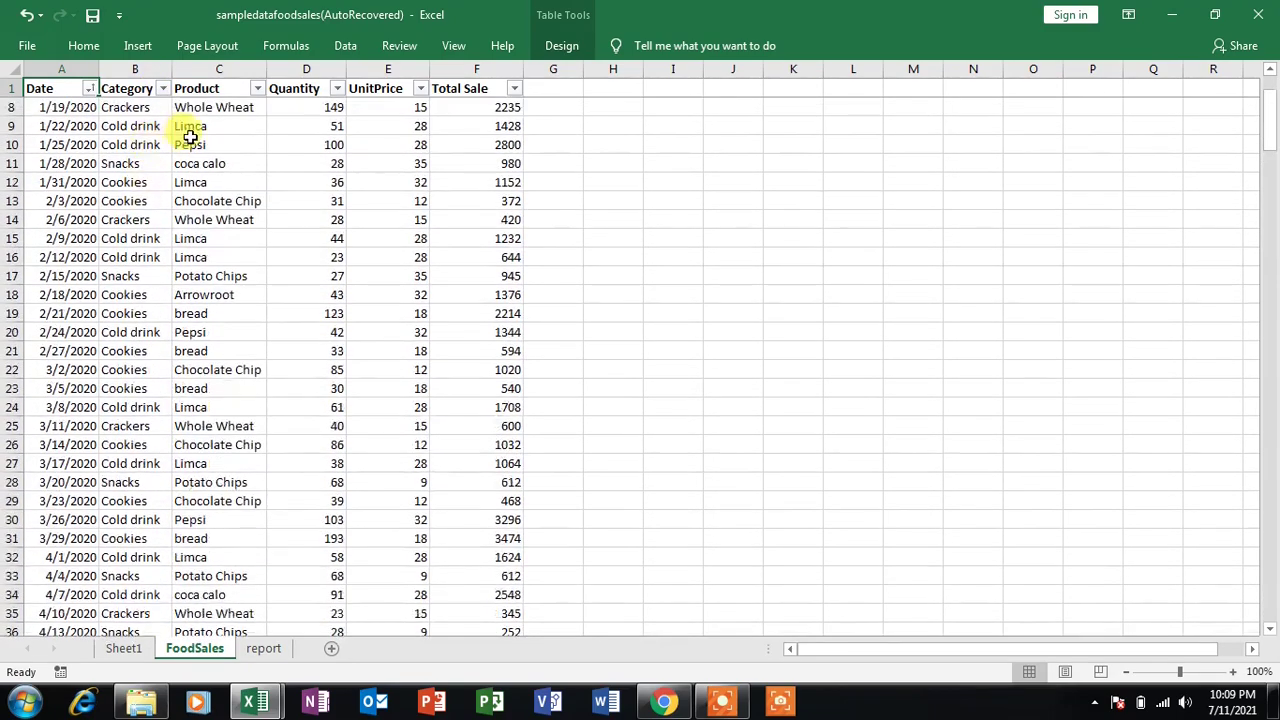
pyautogui.scroll(2, 189, 126)
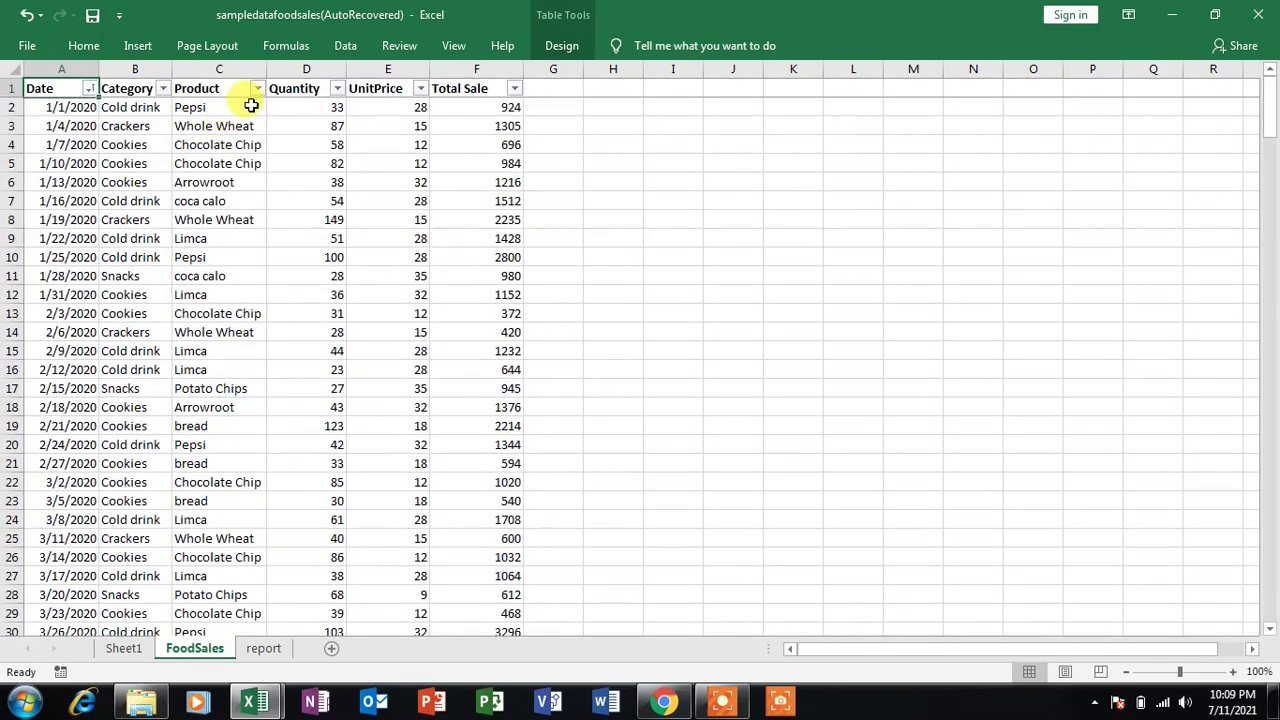
pyautogui.moveTo(251, 106); pyautogui.dragTo(220, 500)
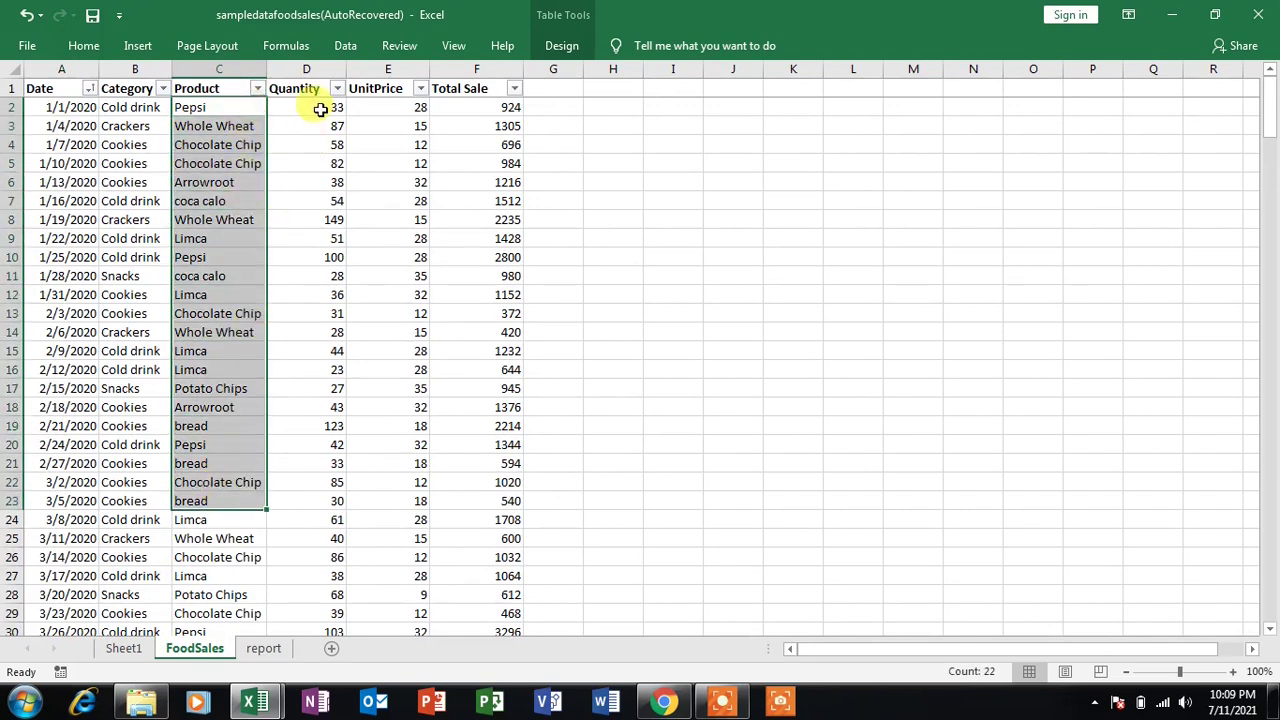
pyautogui.moveTo(319, 106); pyautogui.dragTo(329, 148)
pyautogui.click(330, 182)
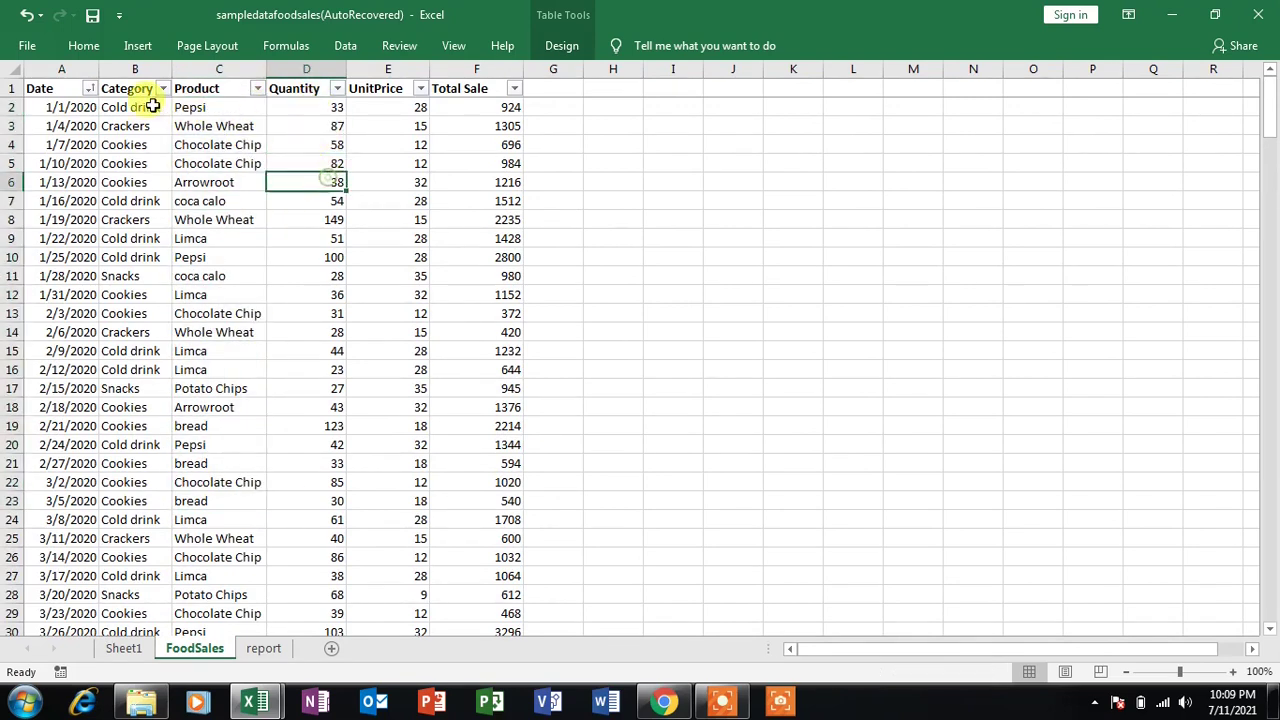
pyautogui.click(52, 109)
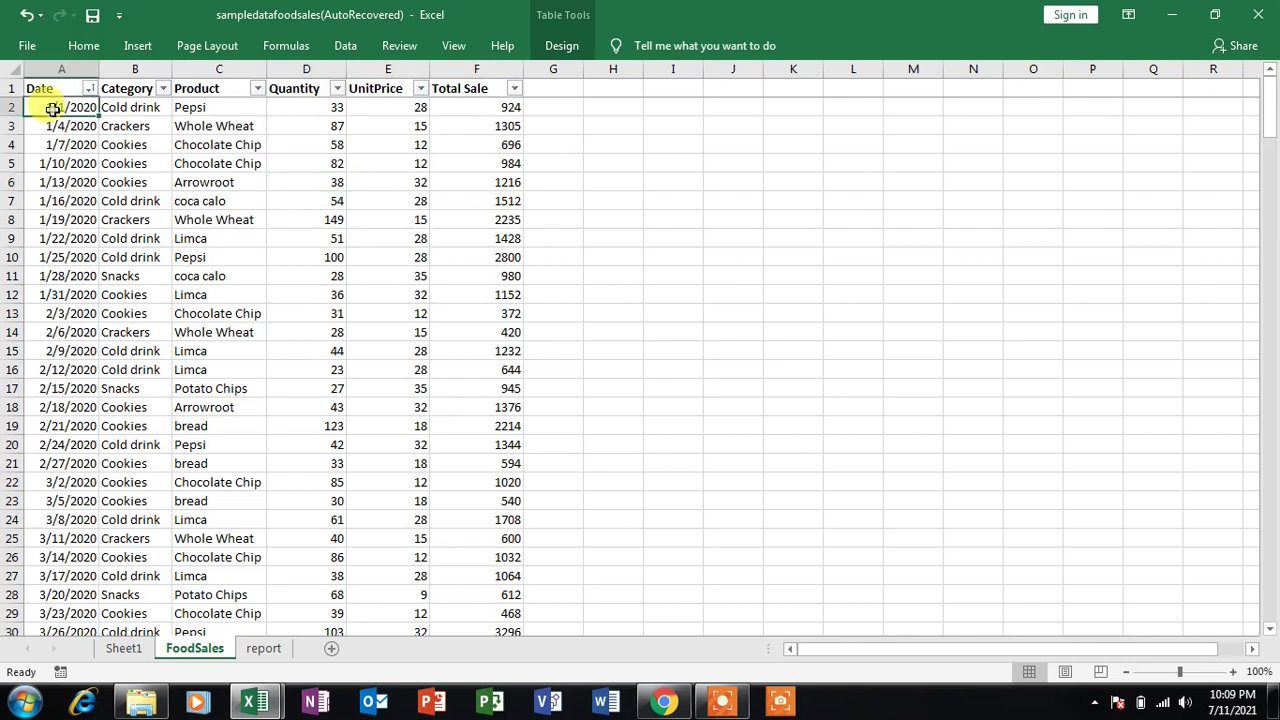
pyautogui.click(122, 106)
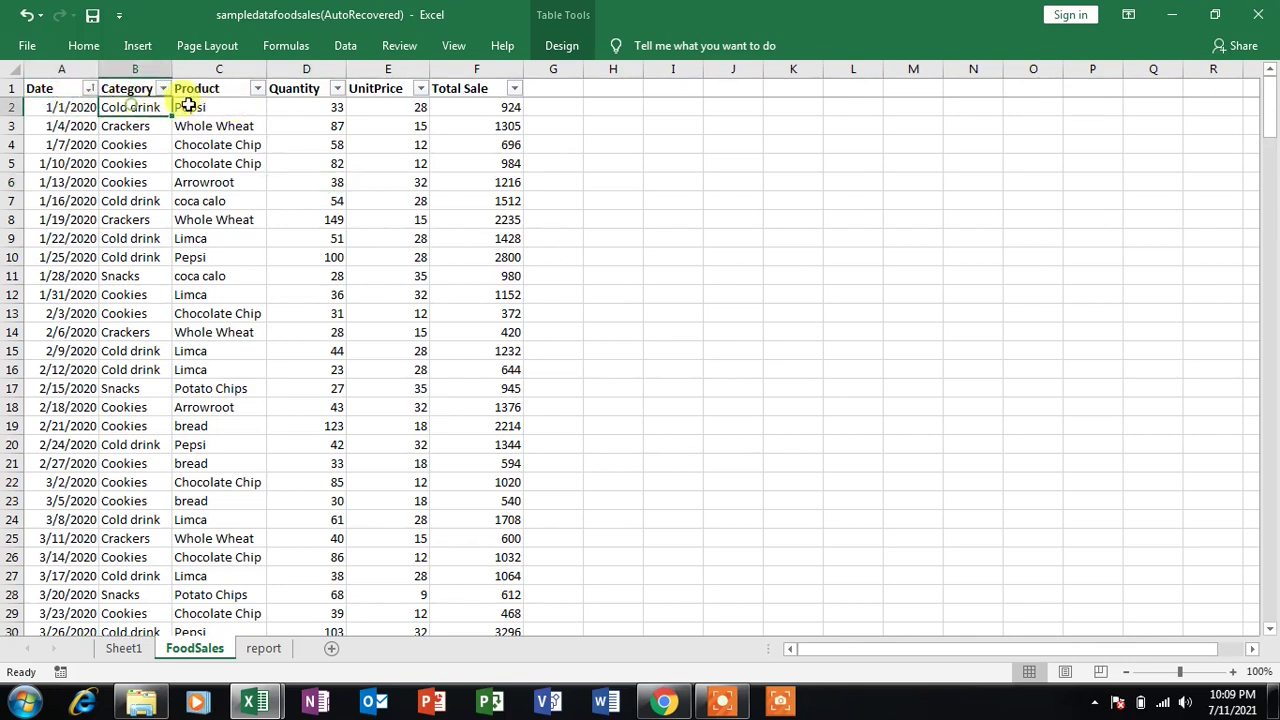
pyautogui.click(188, 104)
pyautogui.click(329, 112)
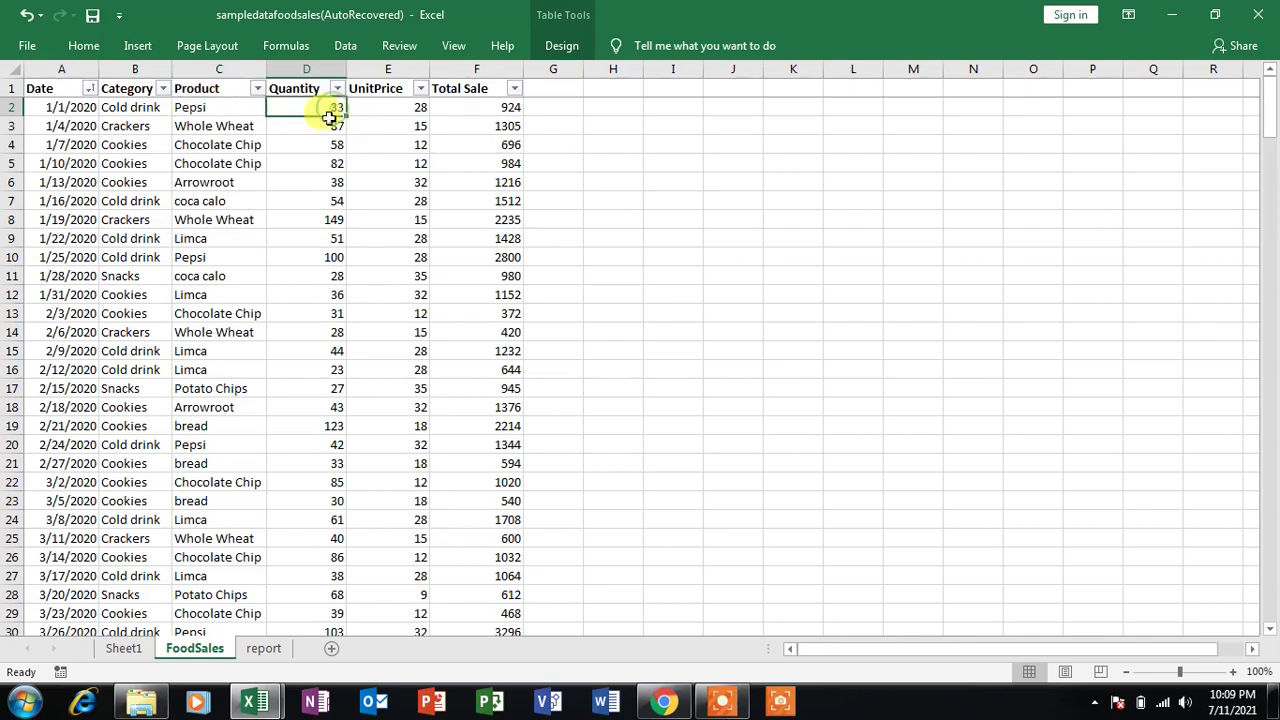
pyautogui.click(415, 108)
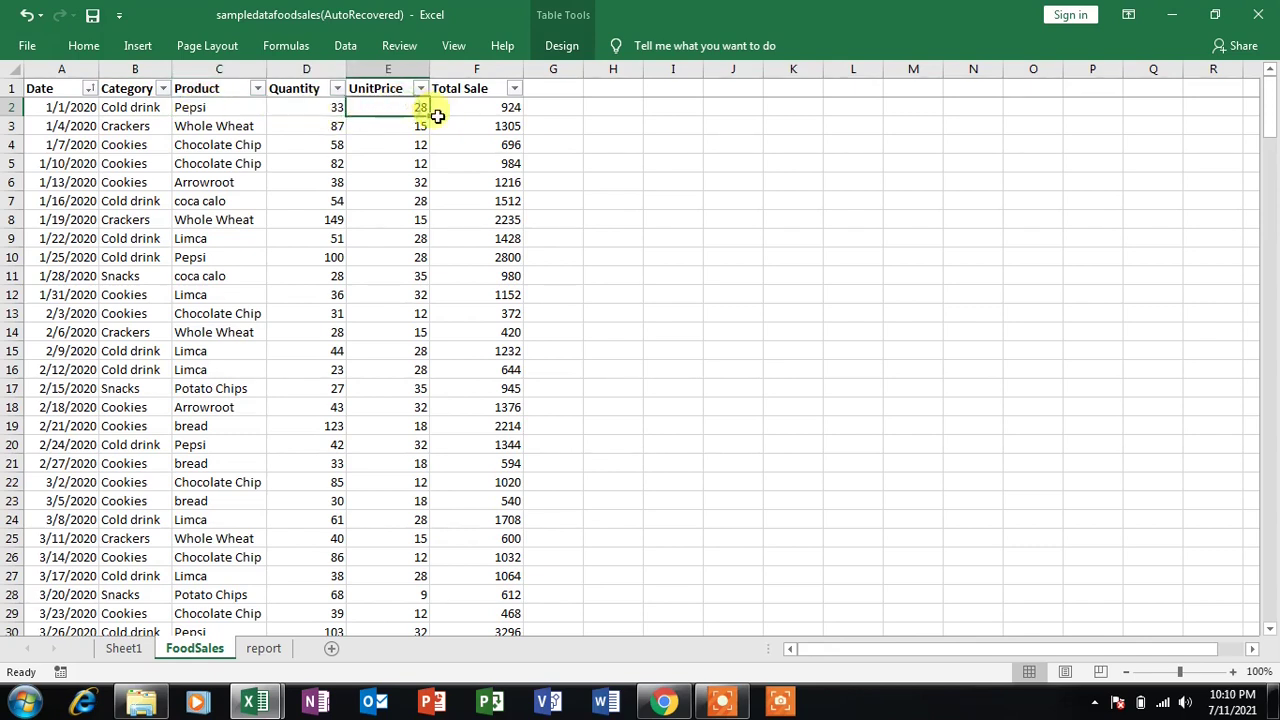
pyautogui.click(506, 106)
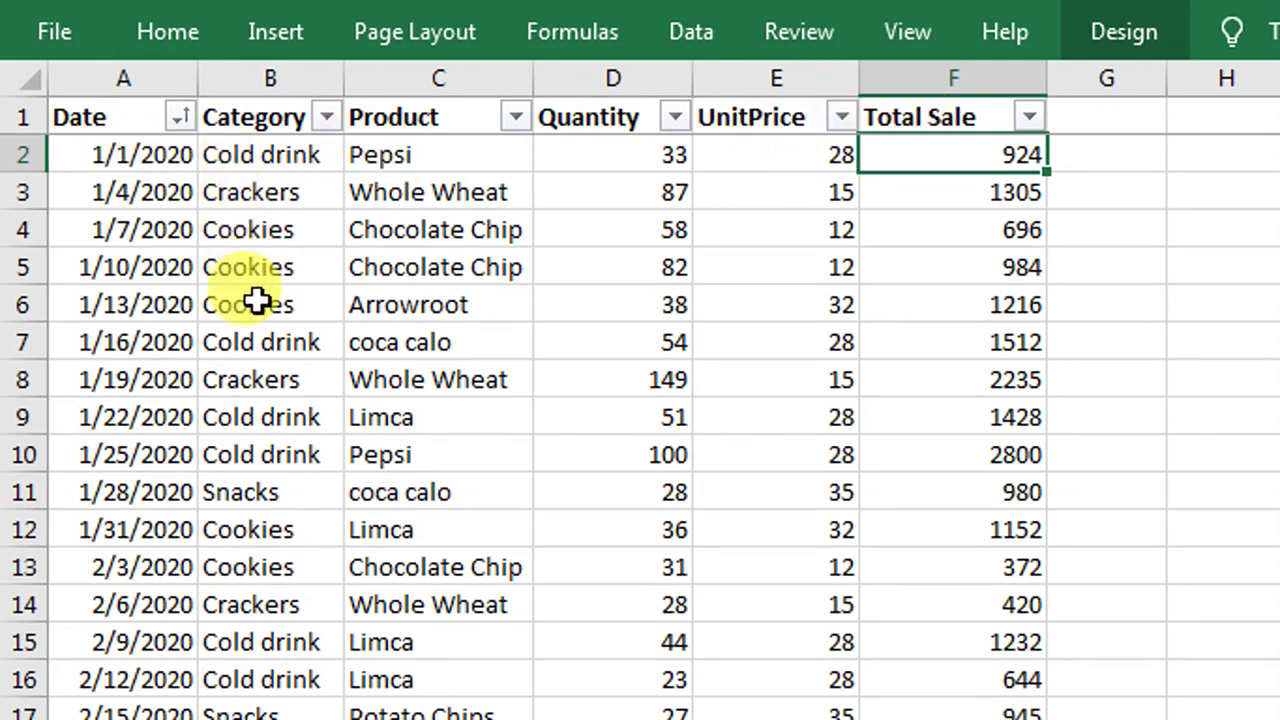
# Look at the Category and Product filter lists and close them unchanged.
pyautogui.click(326, 117)
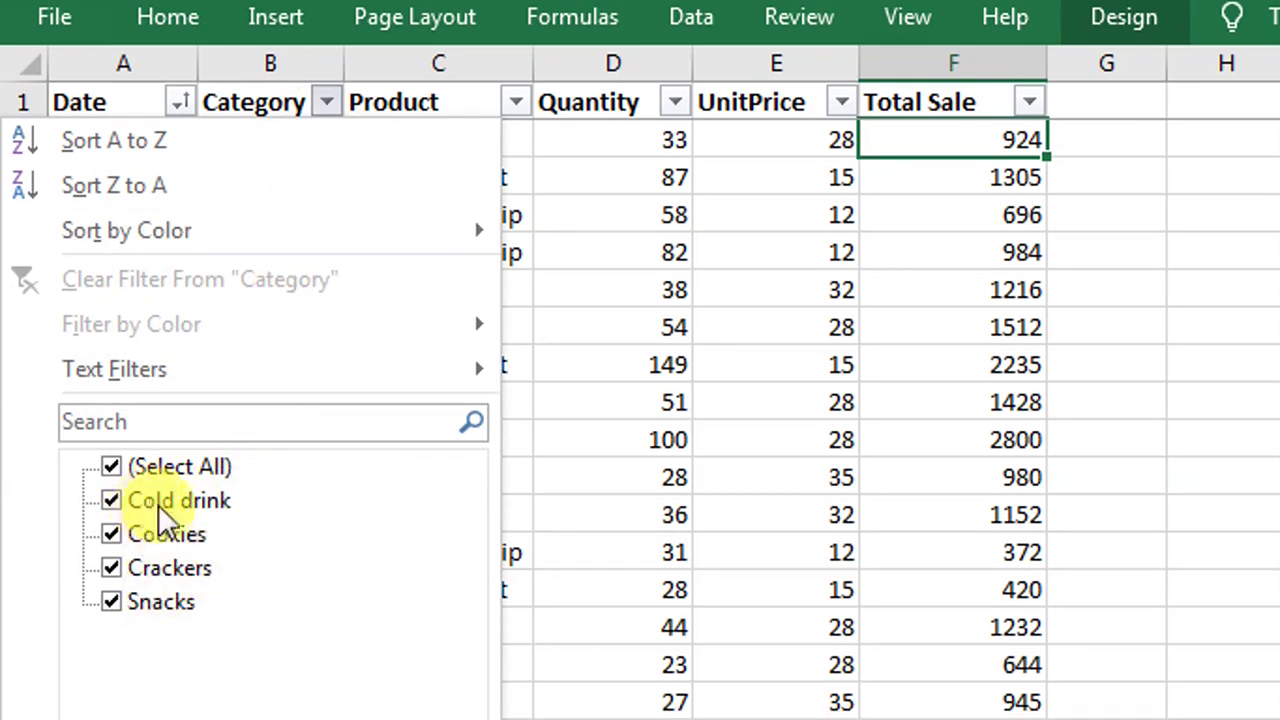
pyautogui.click(515, 102)
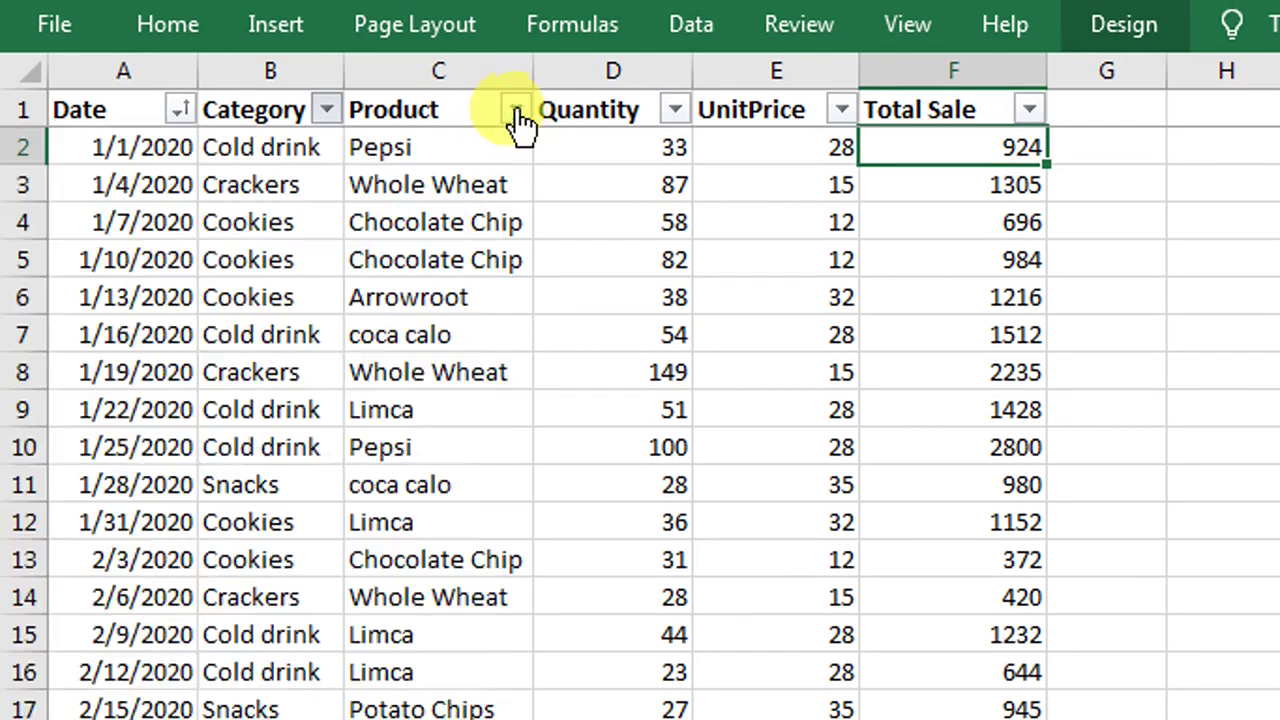
pyautogui.click(515, 102)
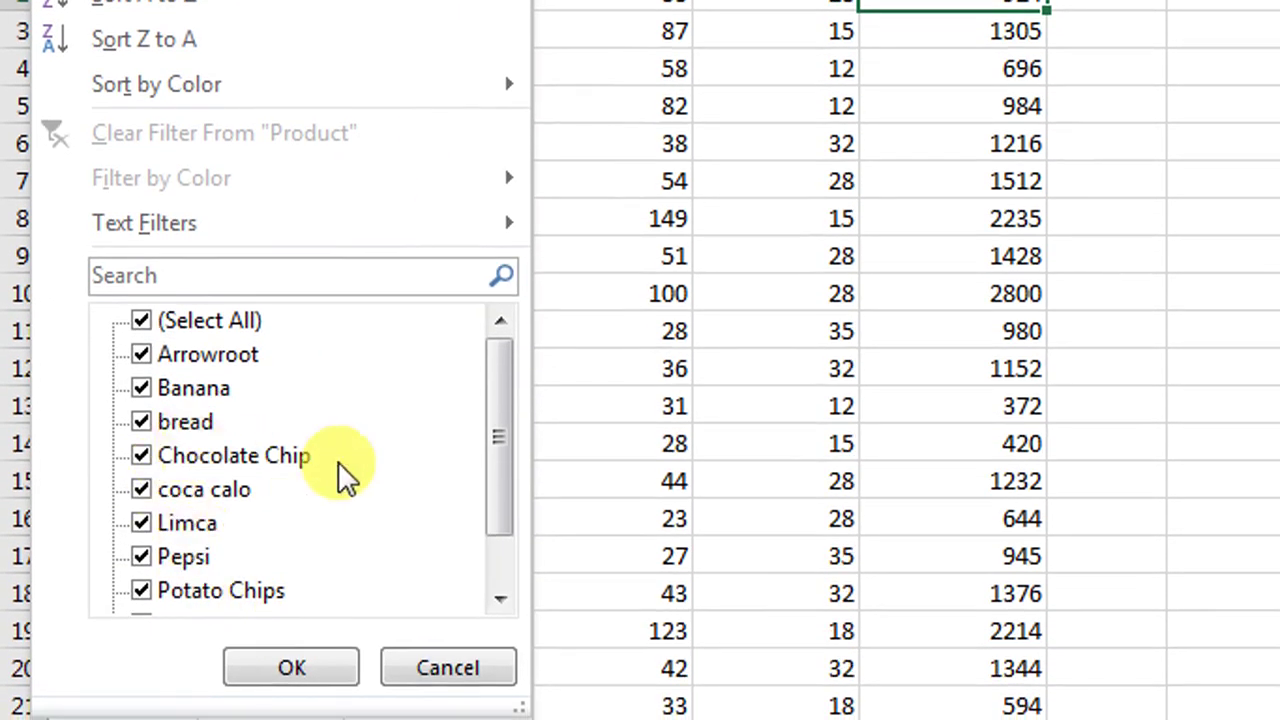
pyautogui.click(320, 626)
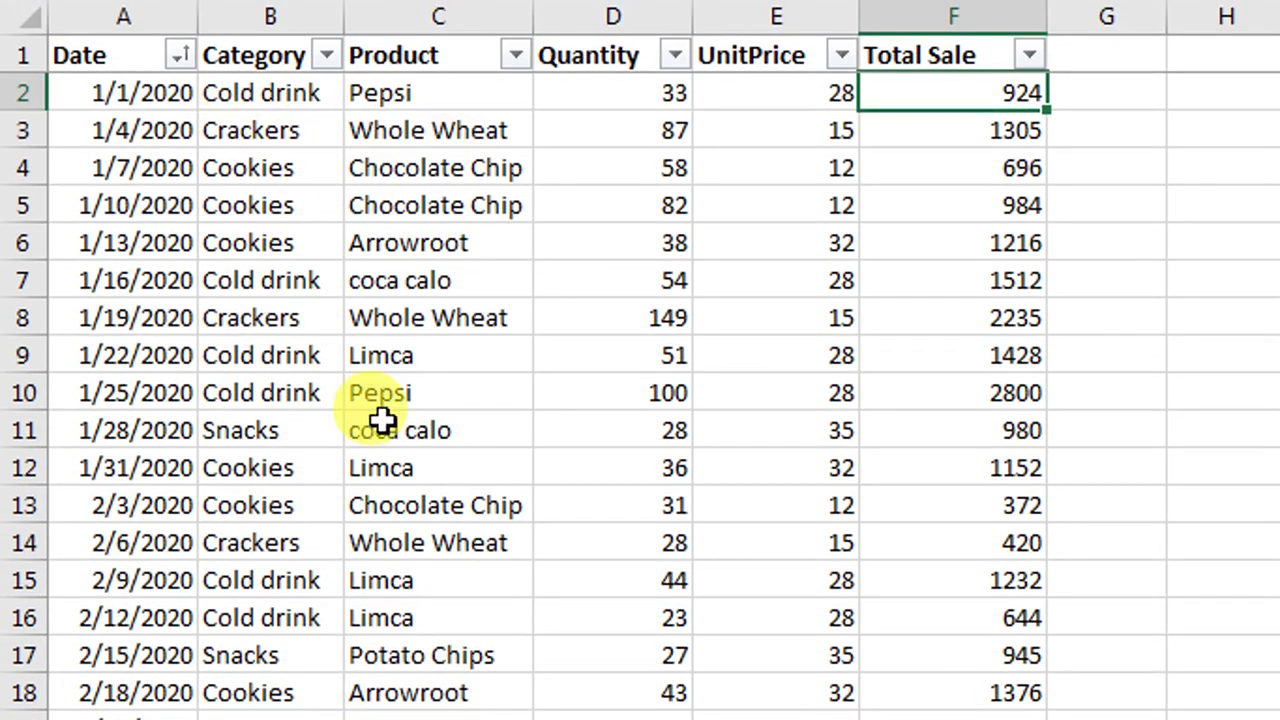
# Scroll down through the sales records, then back up to the 1/1/2020 first row.
pyautogui.scroll(-2, 440, 600)
pyautogui.scroll(-3, 440, 604)
pyautogui.scroll(-4, 437, 600)
pyautogui.scroll(-9, 343, 600)
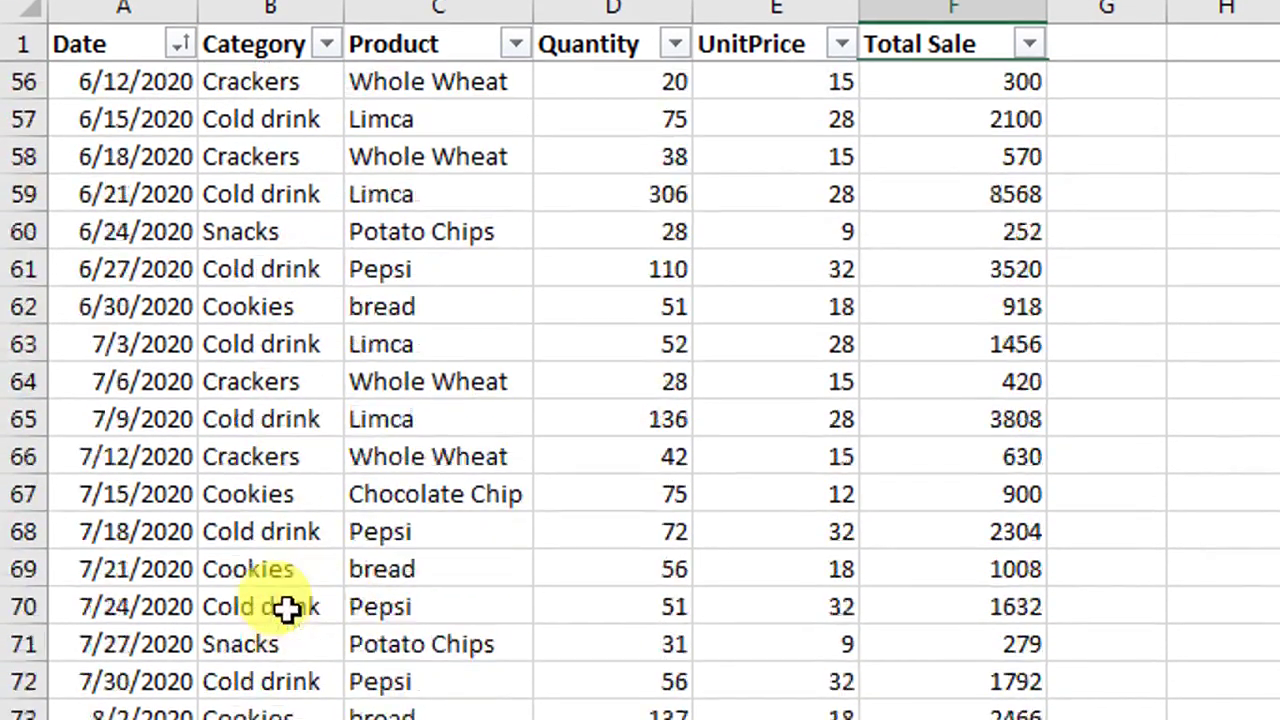
pyautogui.scroll(-8, 286, 606)
pyautogui.scroll(-6, 283, 600)
pyautogui.scroll(-6, 281, 596)
pyautogui.scroll(-14, 271, 594)
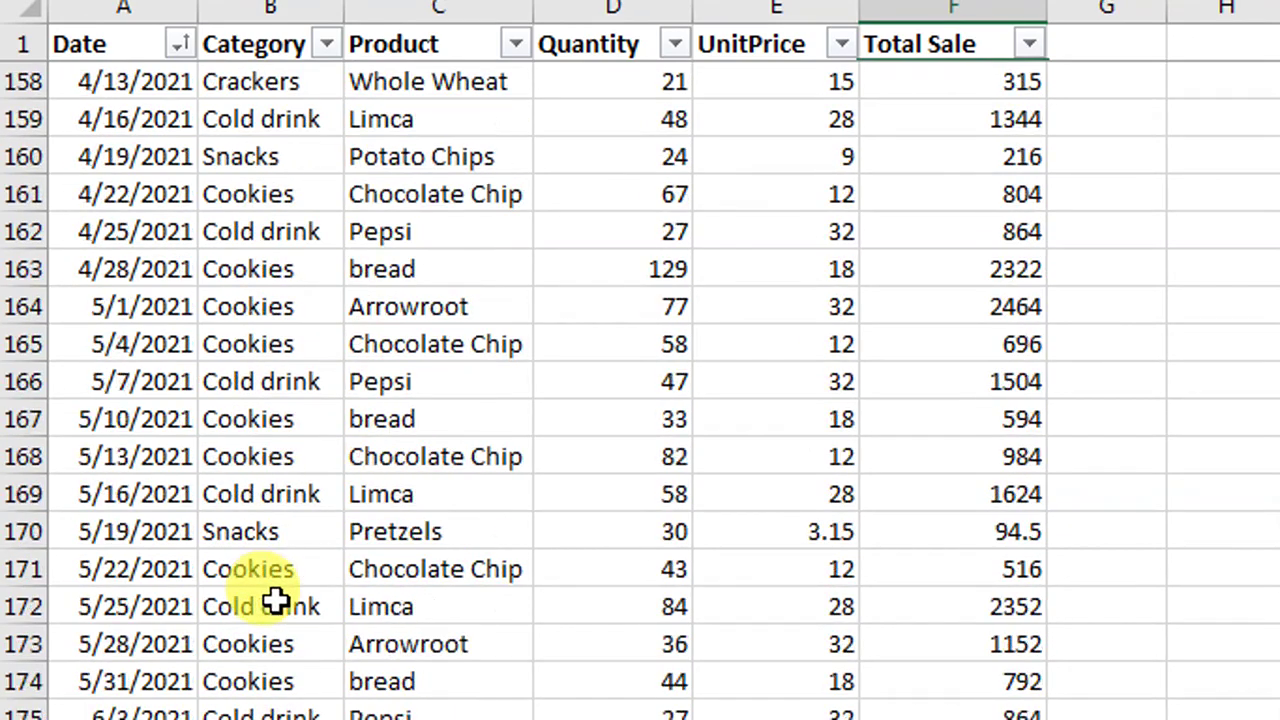
pyautogui.scroll(-7, 271, 600)
pyautogui.scroll(-6, 277, 600)
pyautogui.scroll(-13, 260, 600)
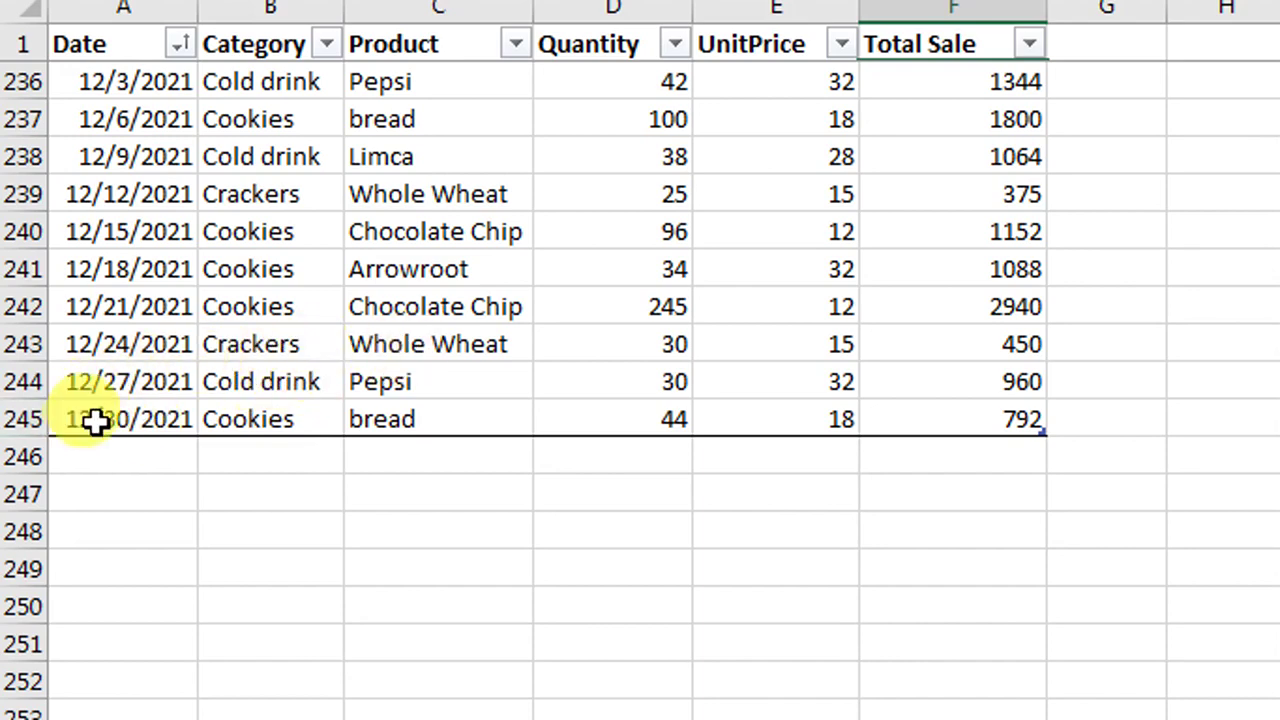
pyautogui.scroll(4, 414, 412)
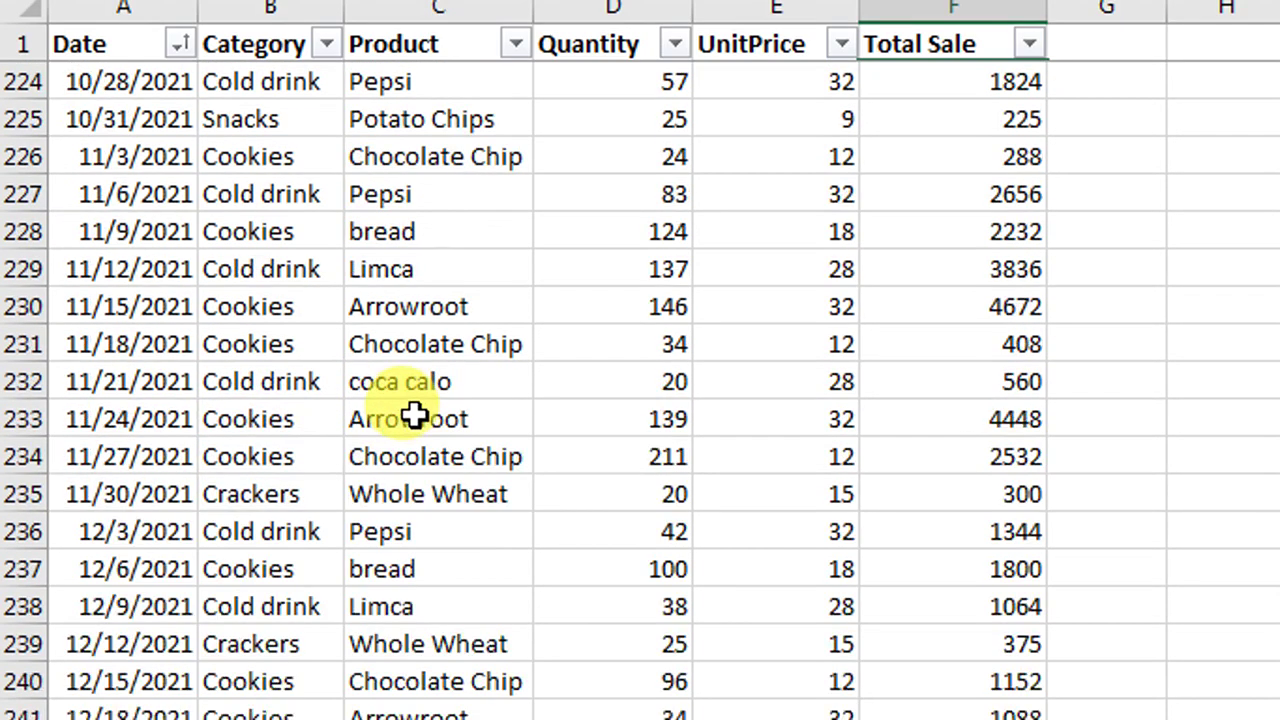
pyautogui.scroll(3, 414, 412)
pyautogui.scroll(3, 414, 412)
pyautogui.scroll(6, 412, 410)
pyautogui.scroll(9, 412, 415)
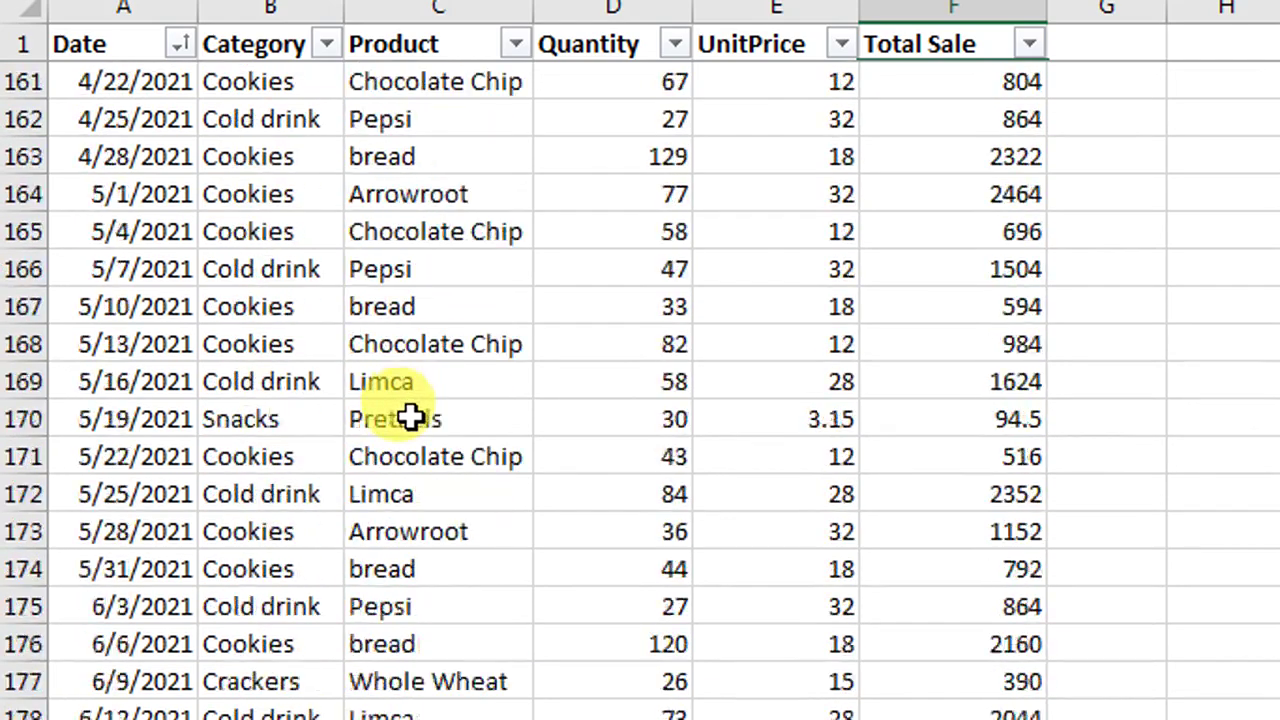
pyautogui.scroll(6, 412, 417)
pyautogui.scroll(6, 412, 418)
pyautogui.scroll(2, 410, 425)
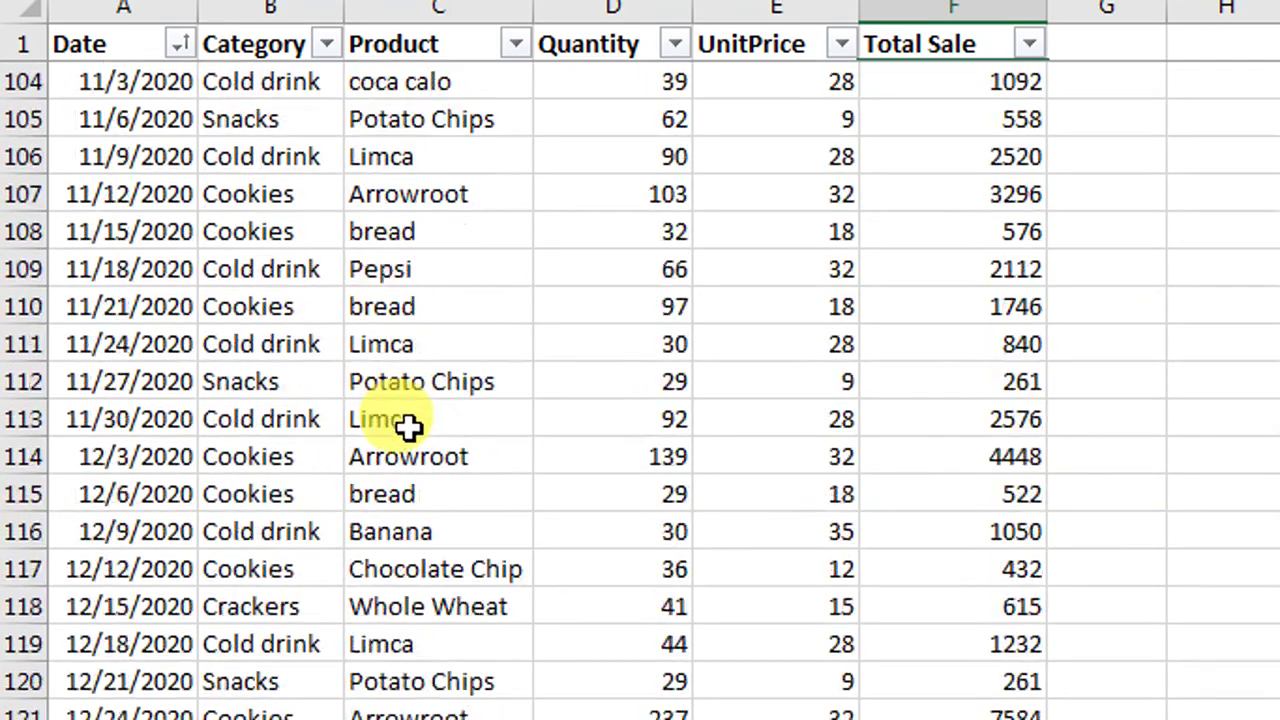
pyautogui.scroll(3, 410, 428)
pyautogui.scroll(7, 410, 430)
pyautogui.scroll(4, 408, 445)
pyautogui.scroll(2, 408, 448)
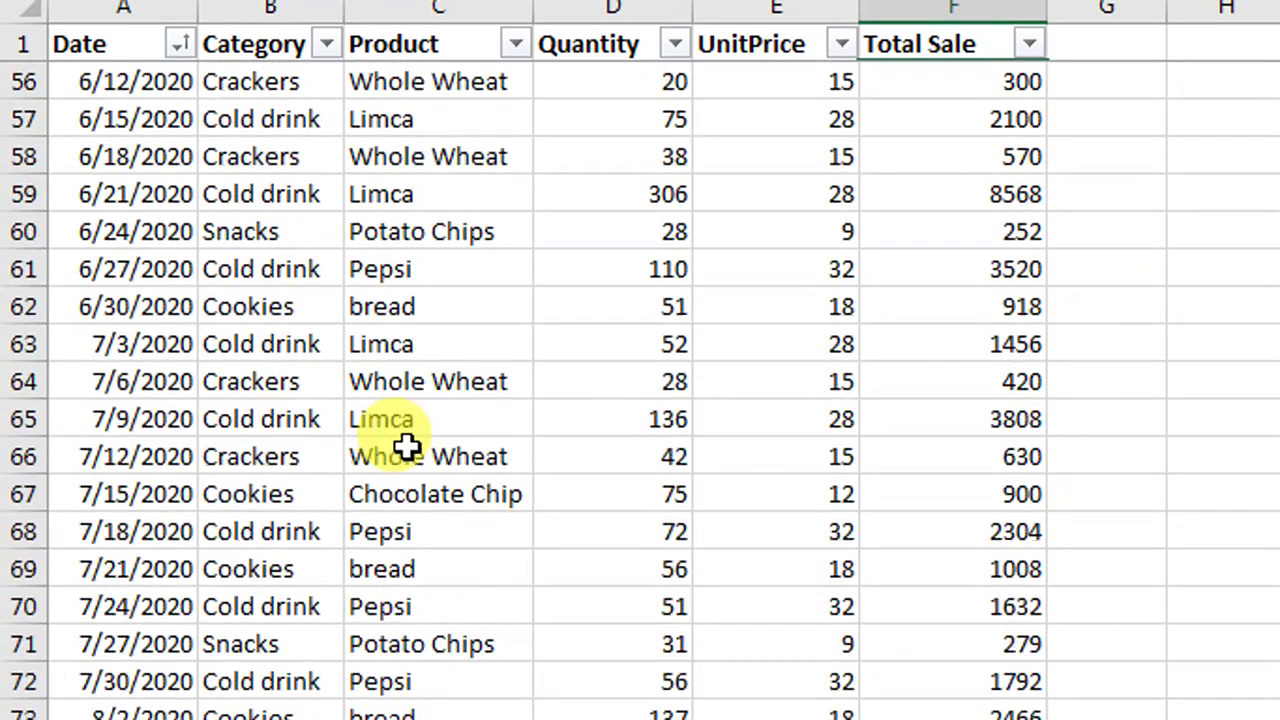
pyautogui.scroll(3, 405, 448)
pyautogui.scroll(6, 405, 450)
pyautogui.scroll(4, 405, 452)
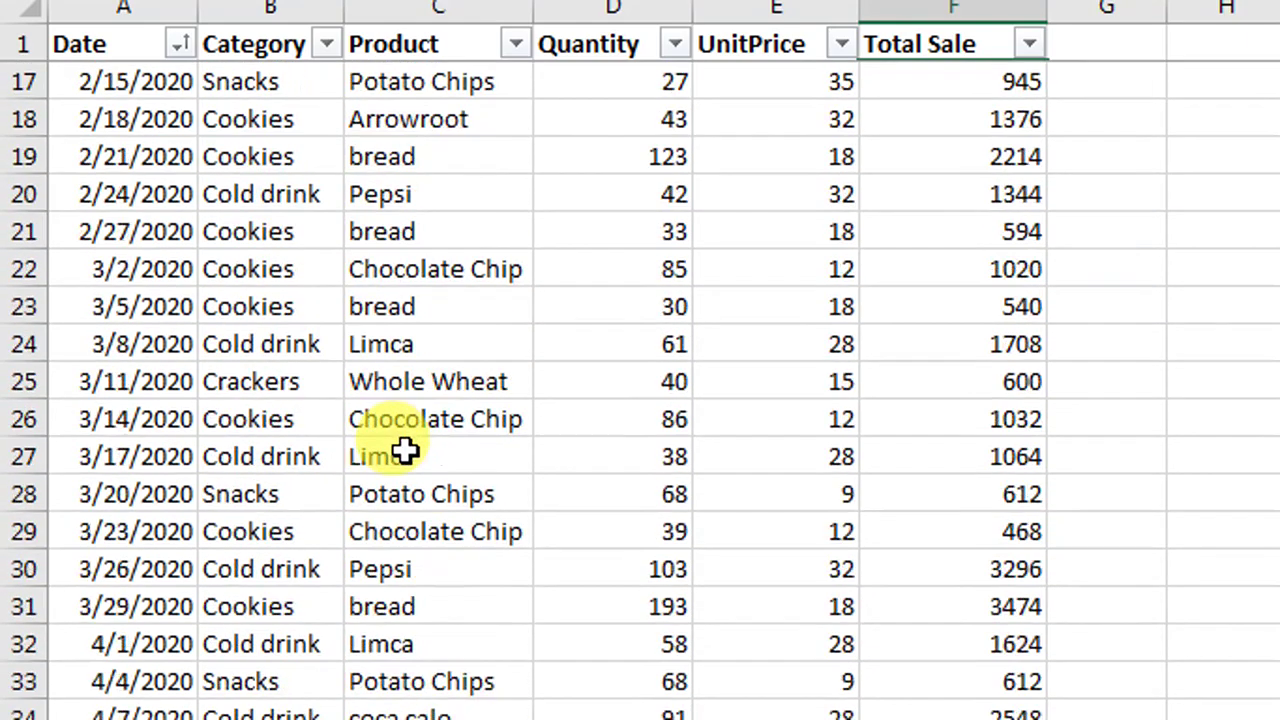
pyautogui.scroll(1, 405, 453)
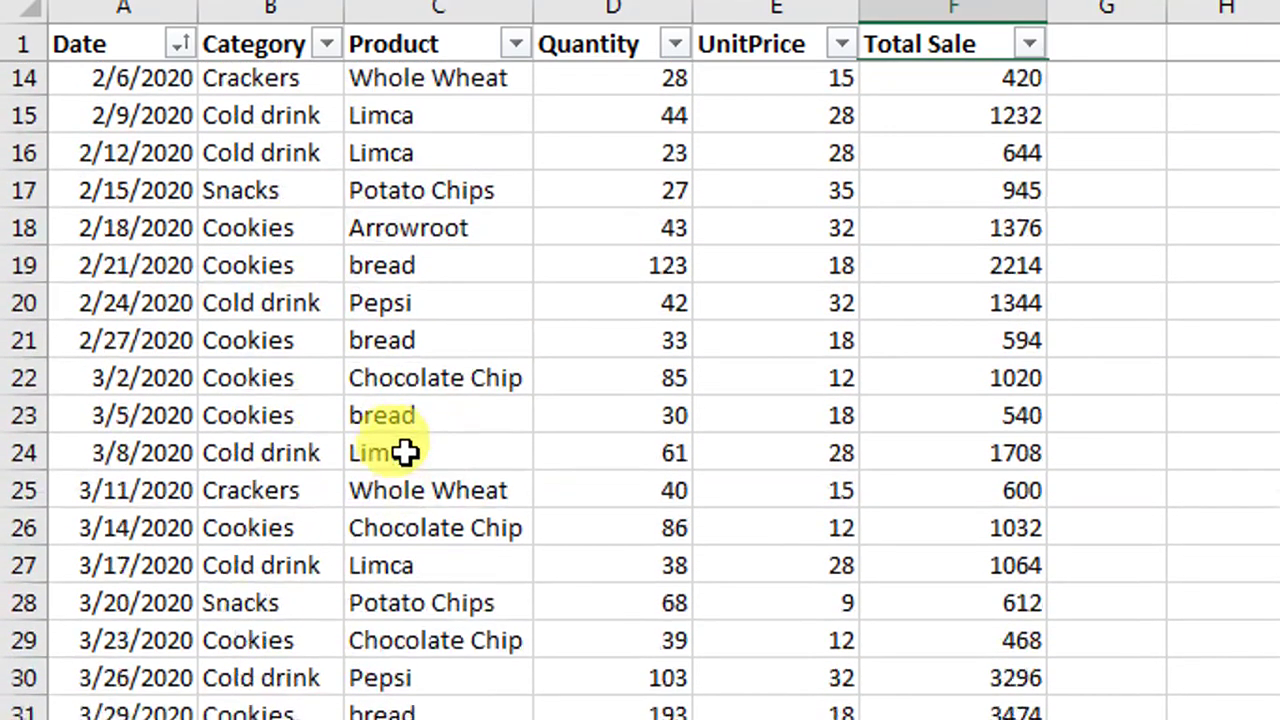
pyautogui.scroll(1, 405, 453)
pyautogui.scroll(2, 405, 454)
pyautogui.scroll(1, 405, 455)
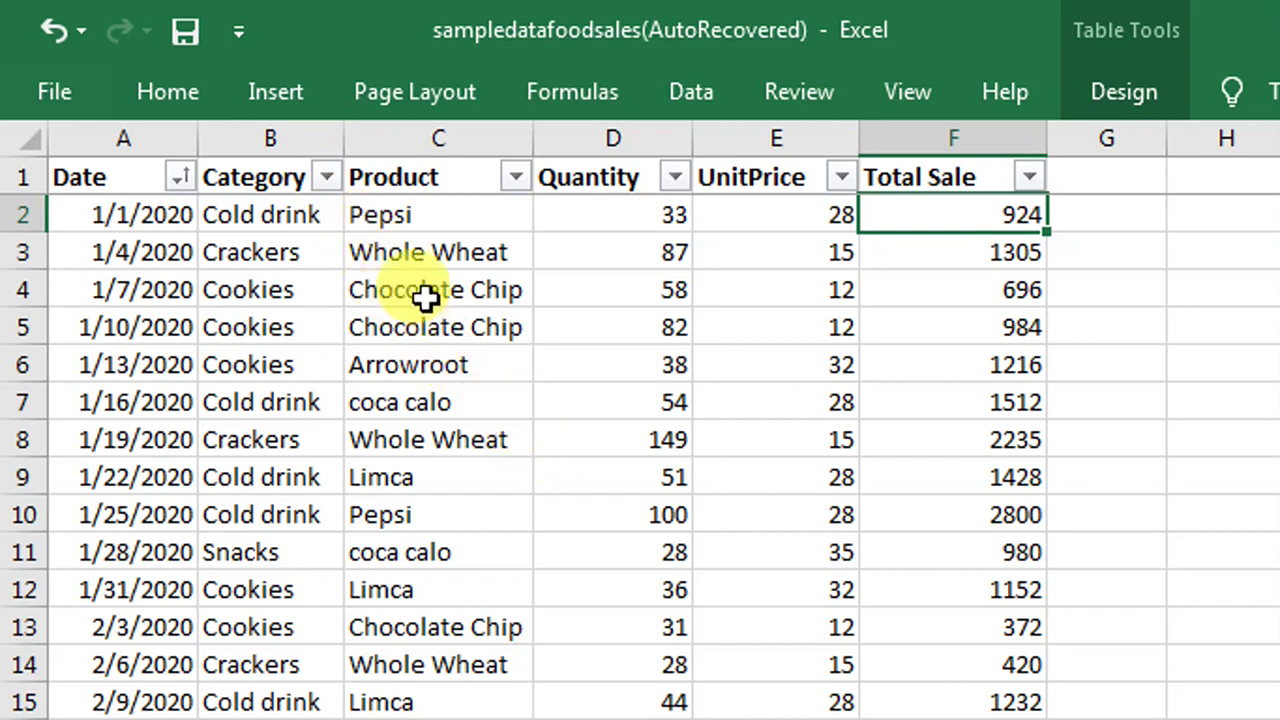
# Switch the ribbon to the Insert tab with its PivotTable and chart commands.
pyautogui.click(295, 107)
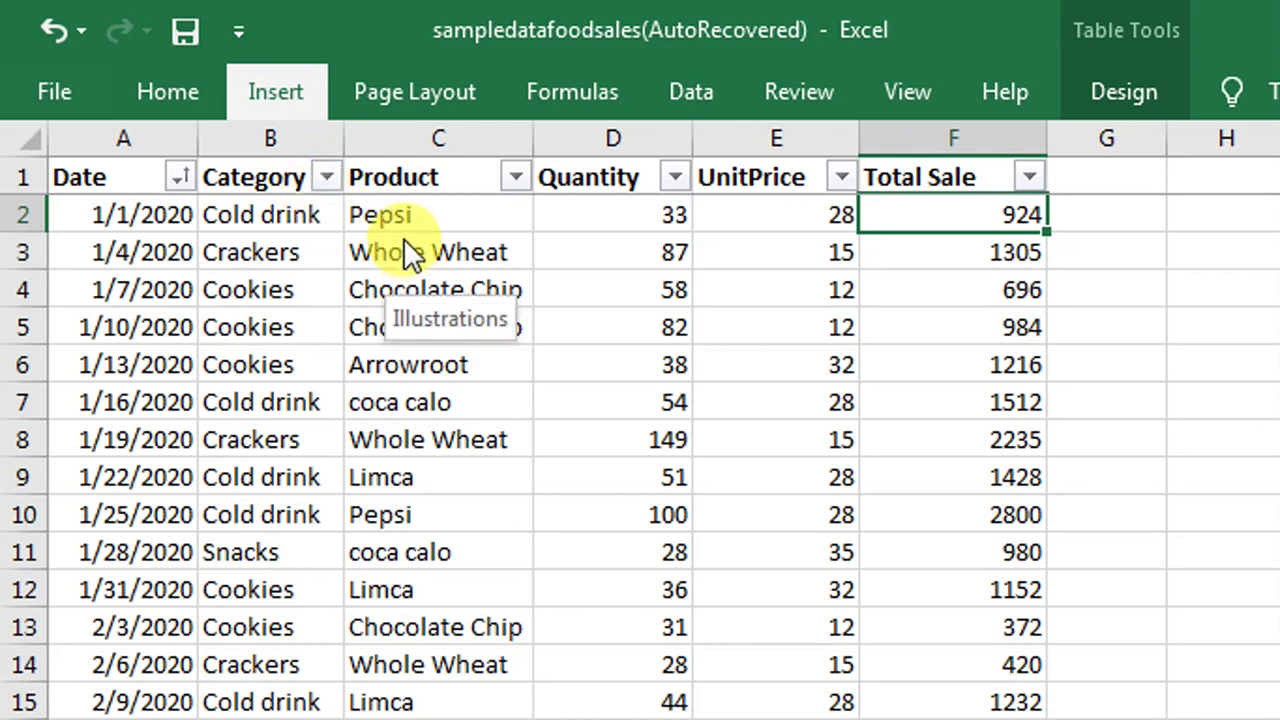
pyautogui.click(270, 101)
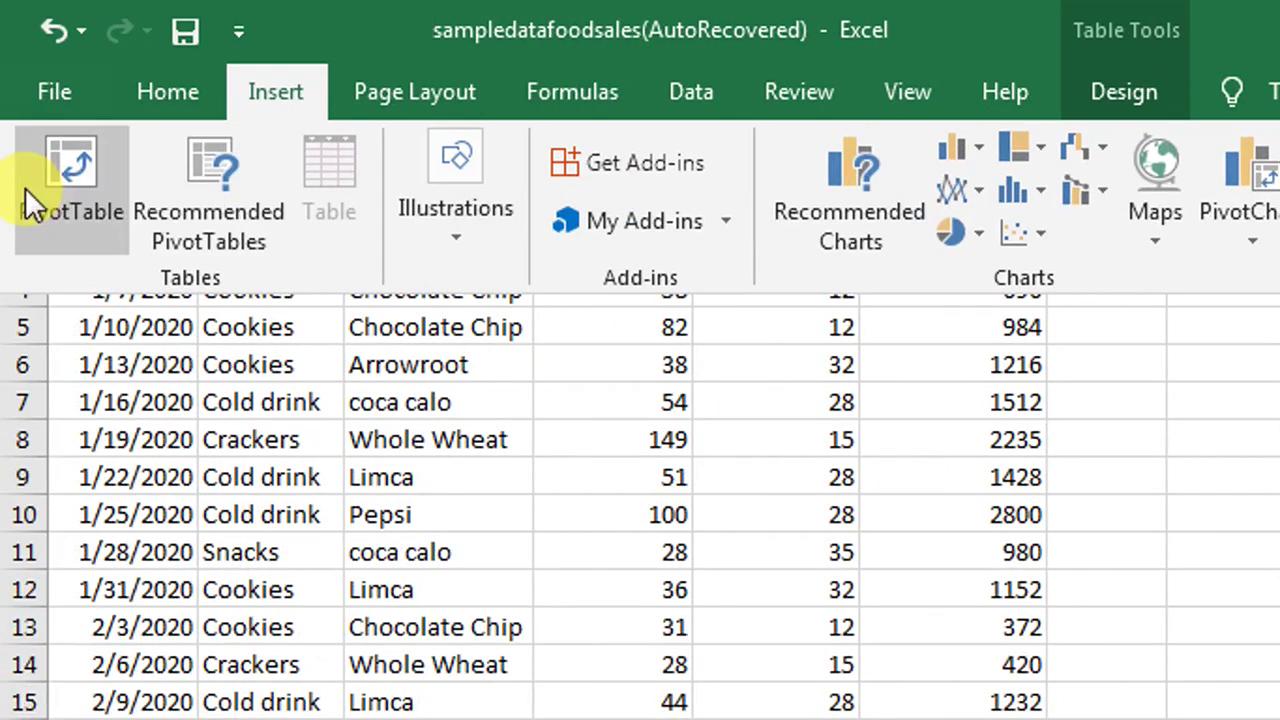
pyautogui.click(51, 184)
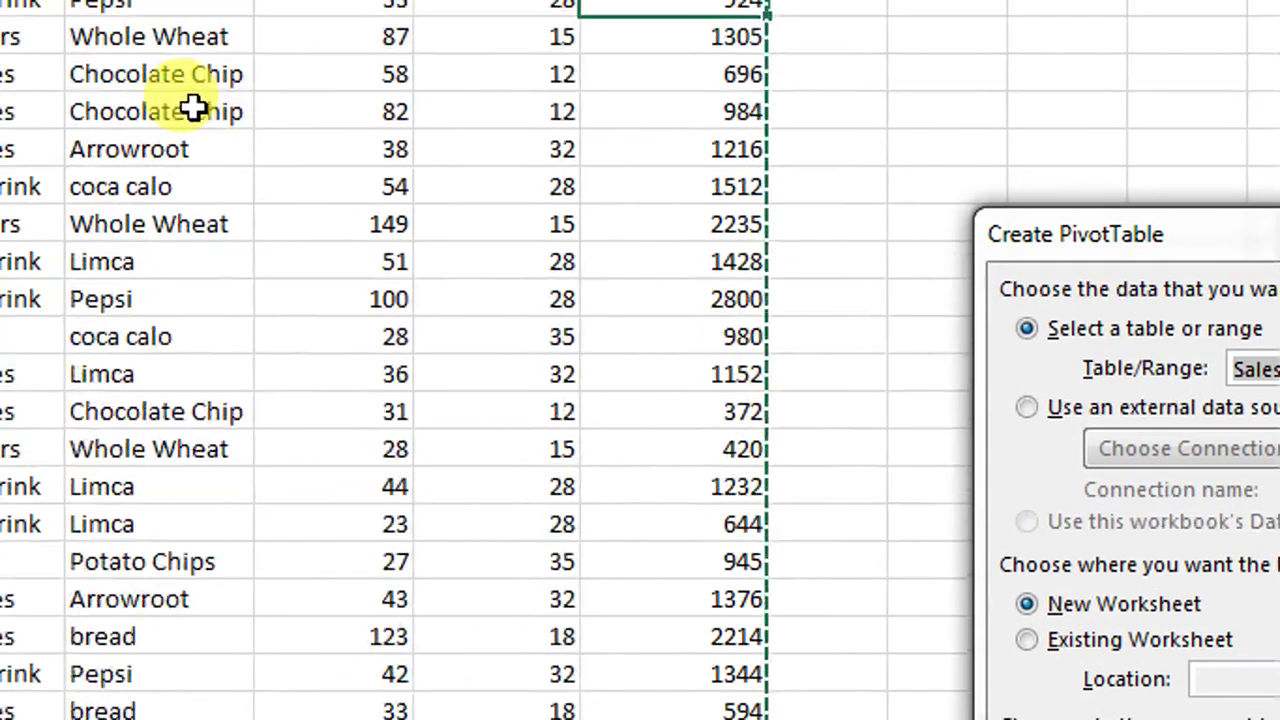
pyautogui.scroll(-3, 178, 195)
pyautogui.scroll(-1, 191, 220)
pyautogui.scroll(-2, 191, 220)
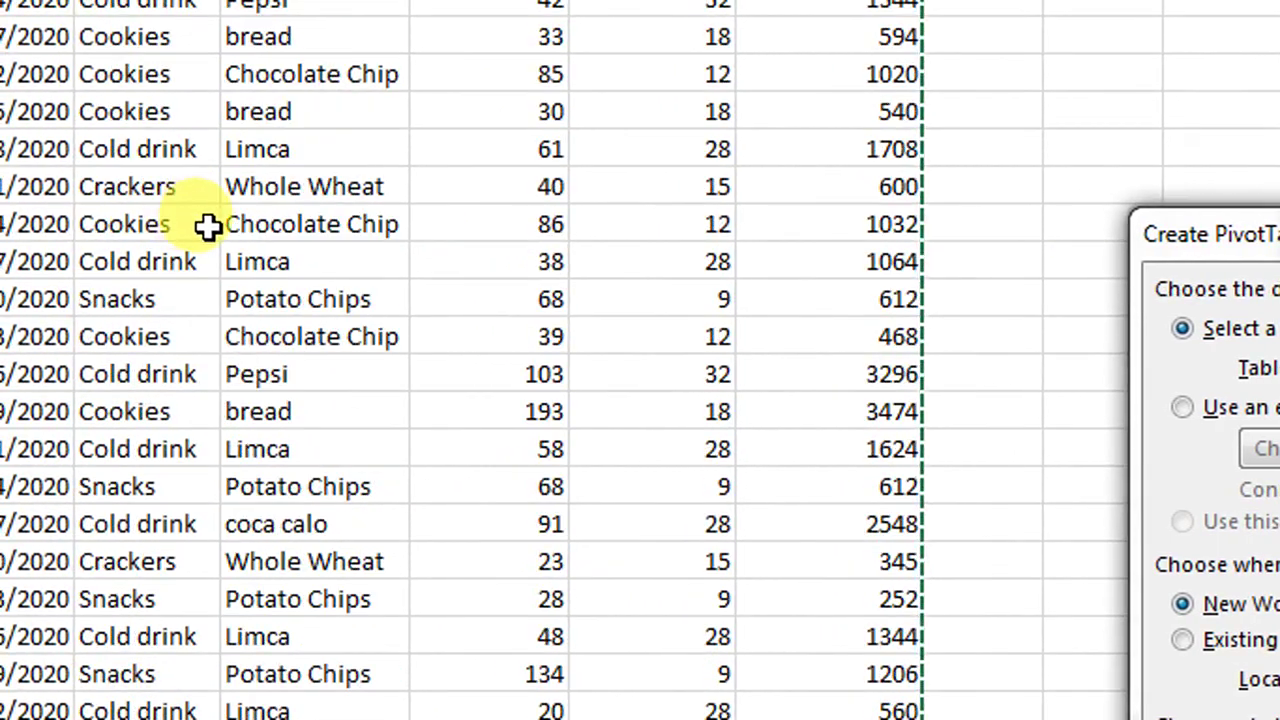
pyautogui.scroll(-1, 222, 198)
pyautogui.scroll(-3, 223, 205)
pyautogui.scroll(6, 223, 205)
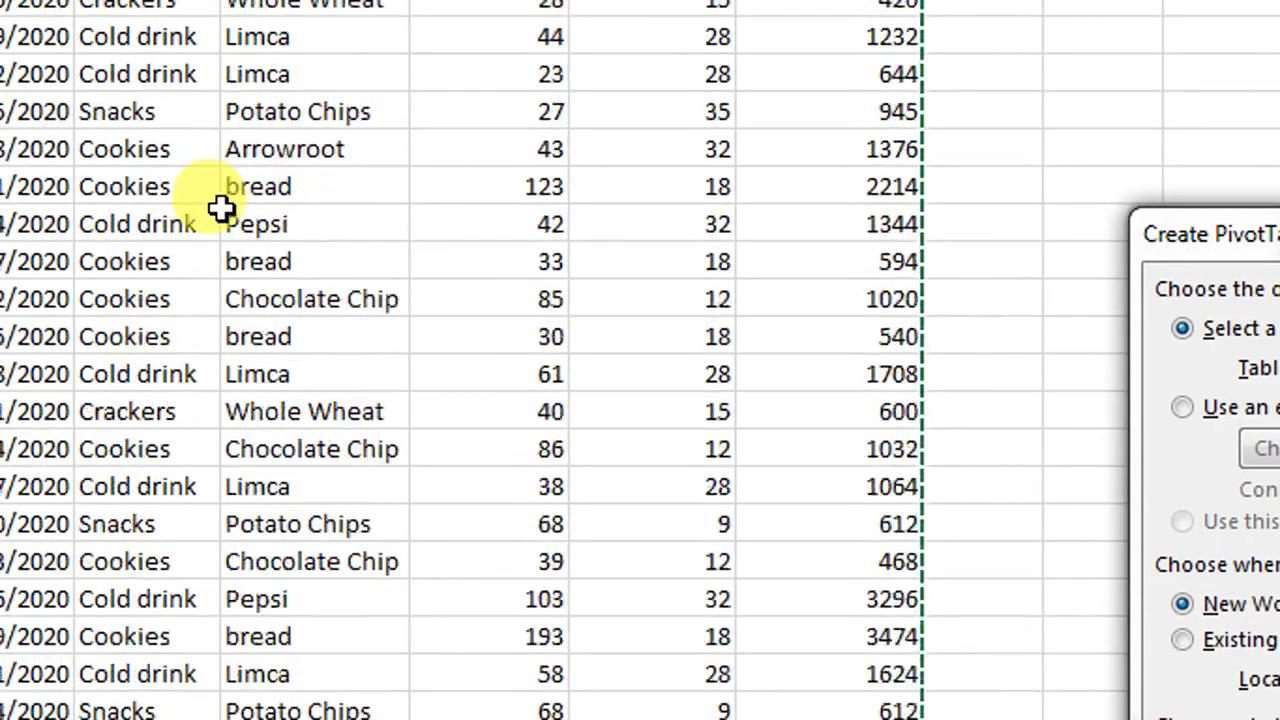
pyautogui.scroll(3, 222, 205)
pyautogui.scroll(2, 222, 205)
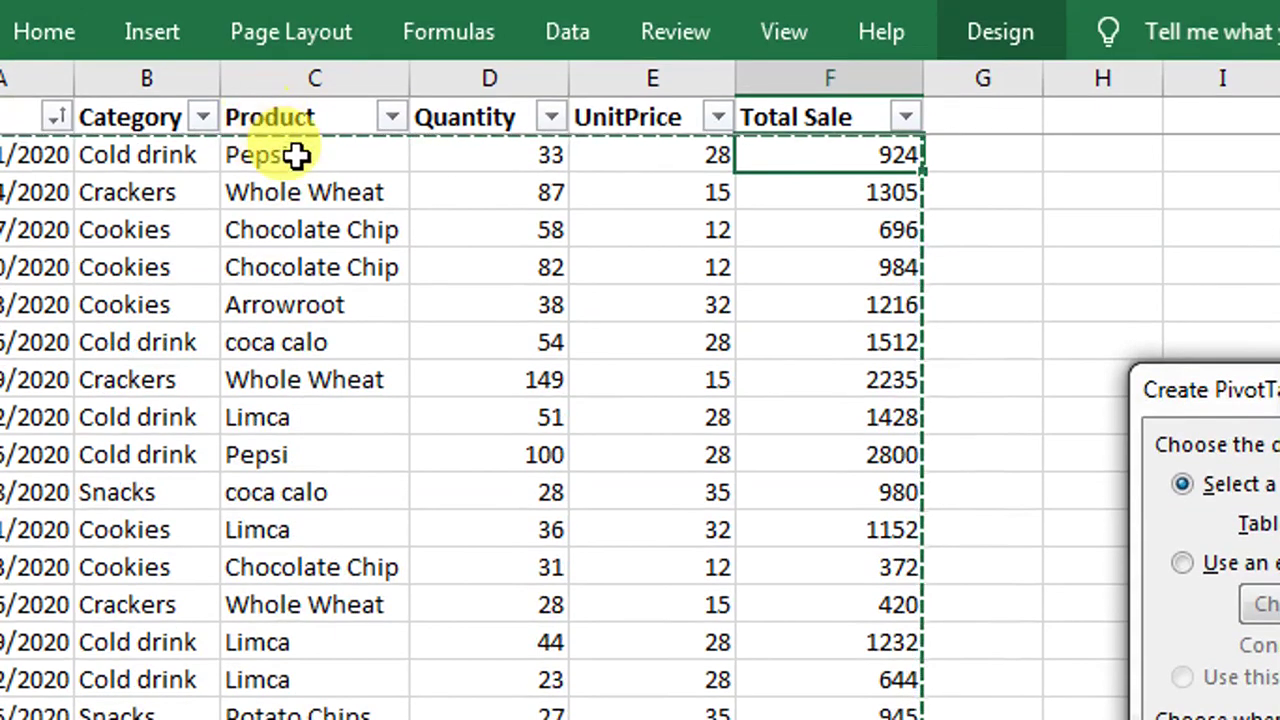
pyautogui.click(343, 206)
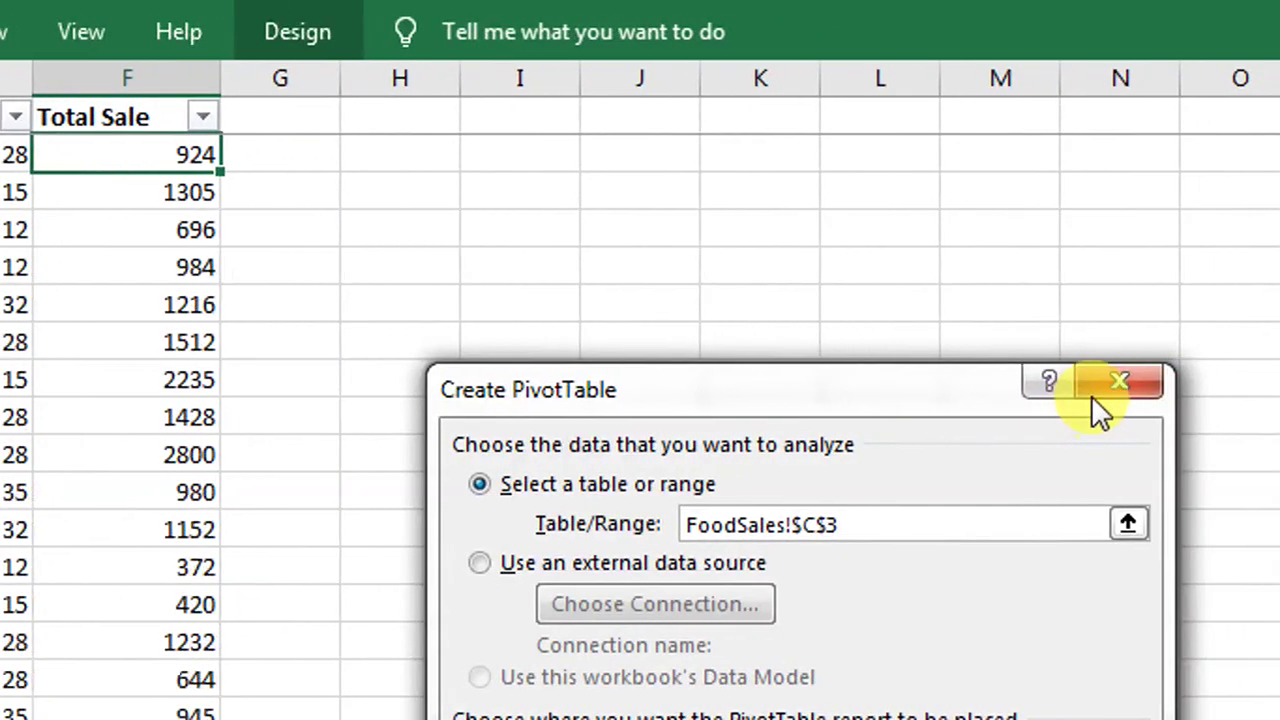
pyautogui.click(1085, 390)
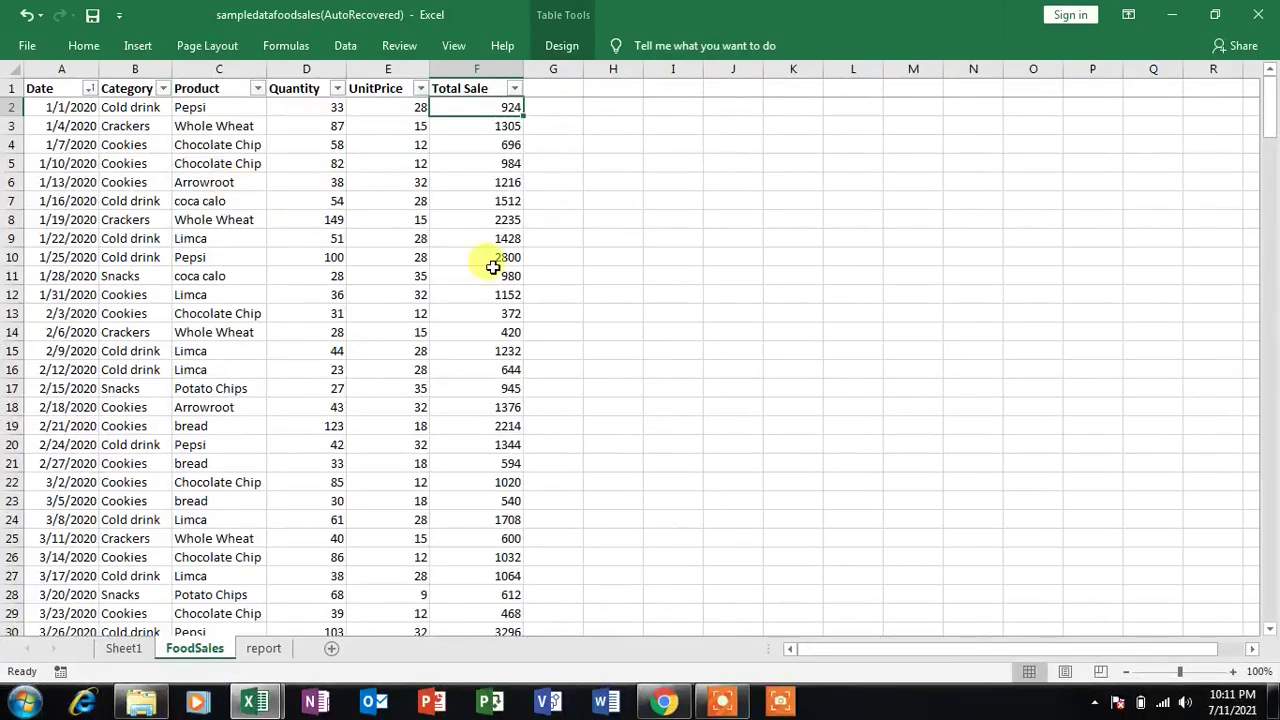
# Insert a PivotTable from the Sales_Data table, placed on a new worksheet.
pyautogui.click(741, 317)
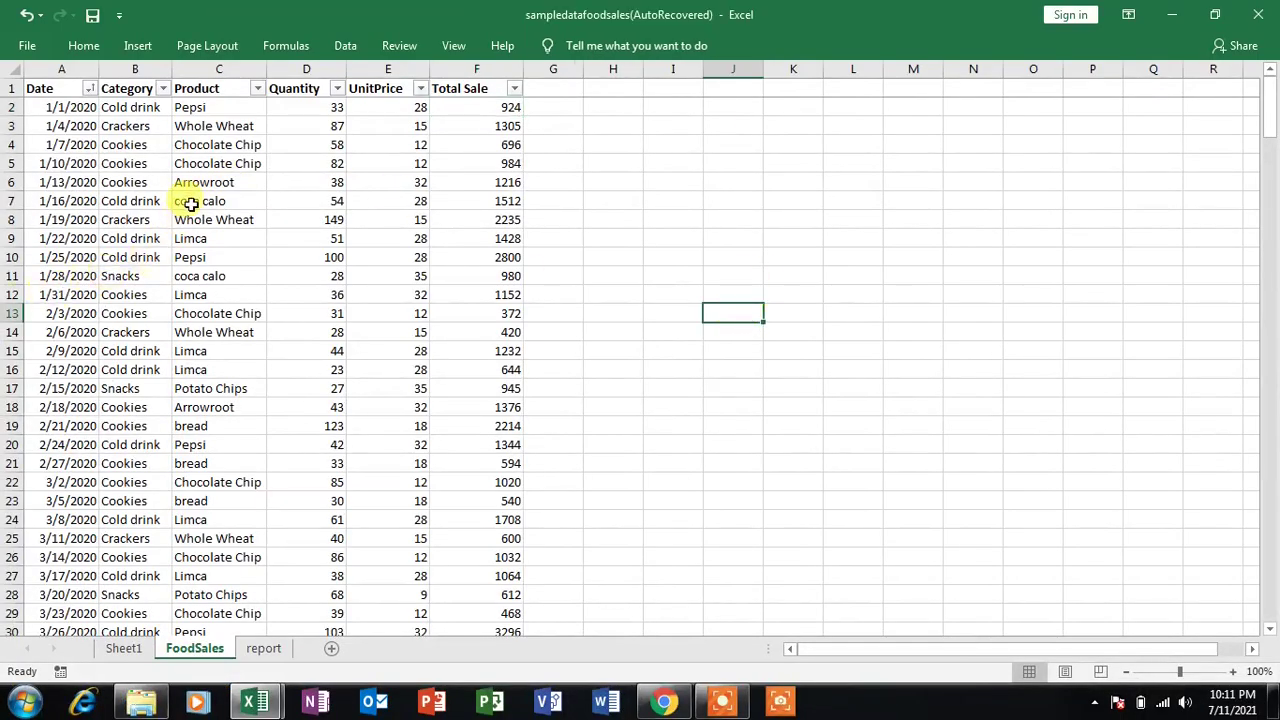
pyautogui.click(207, 165)
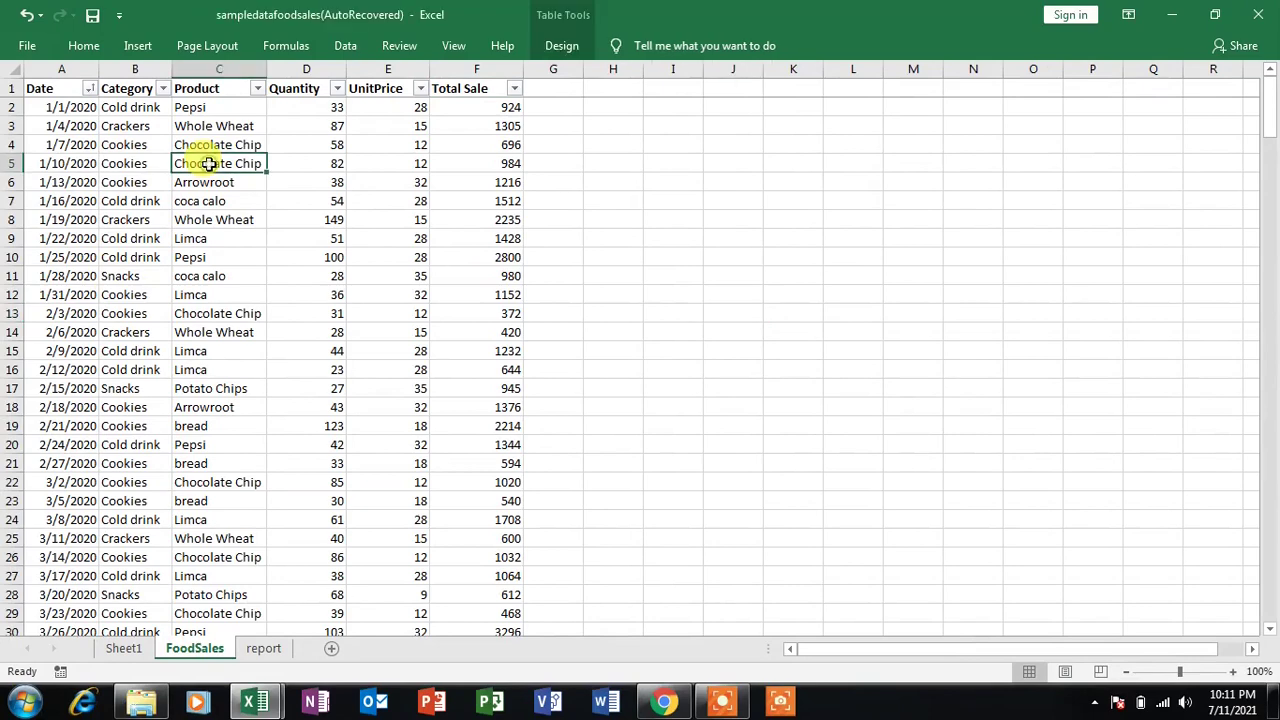
pyautogui.click(138, 46)
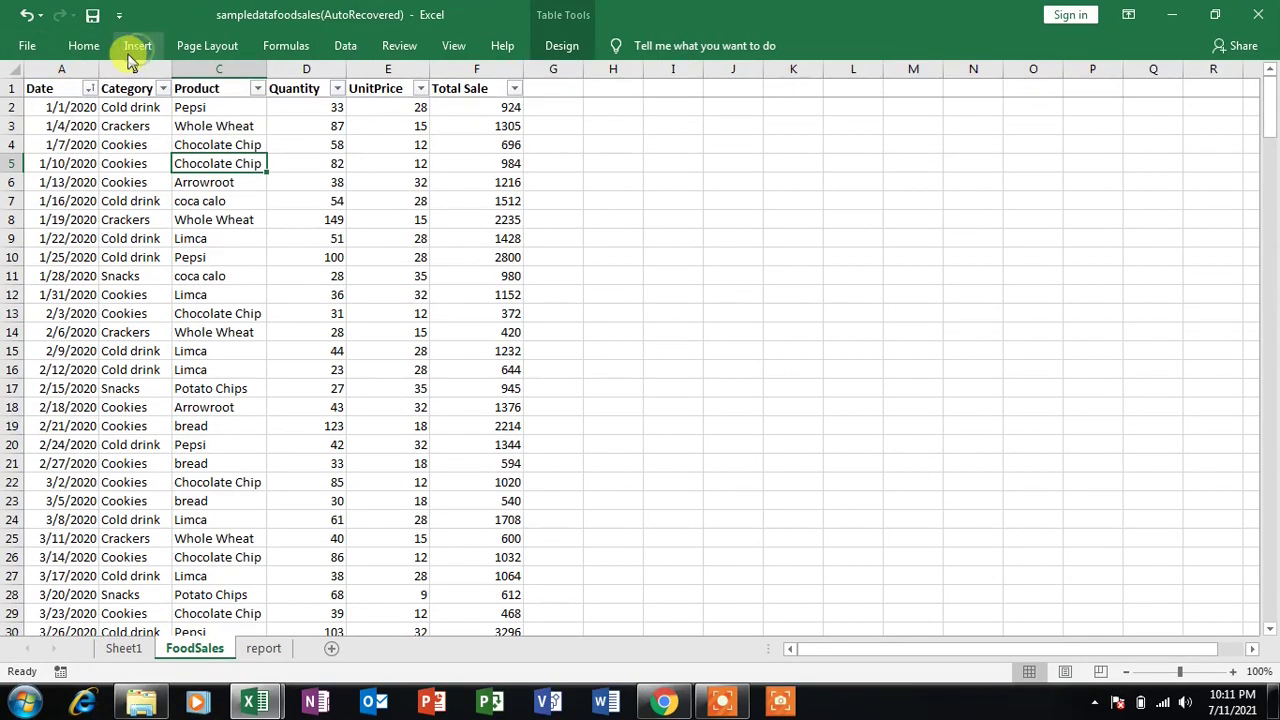
pyautogui.click(138, 46)
pyautogui.click(30, 88)
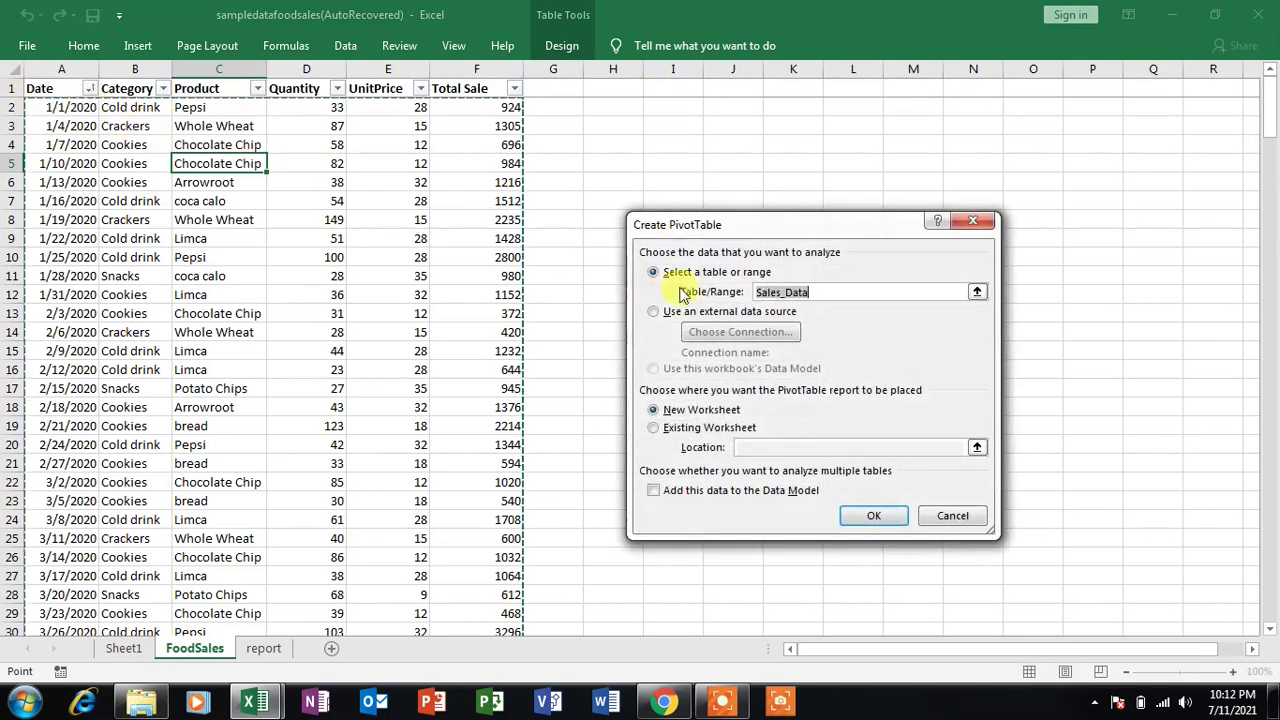
pyautogui.click(810, 294)
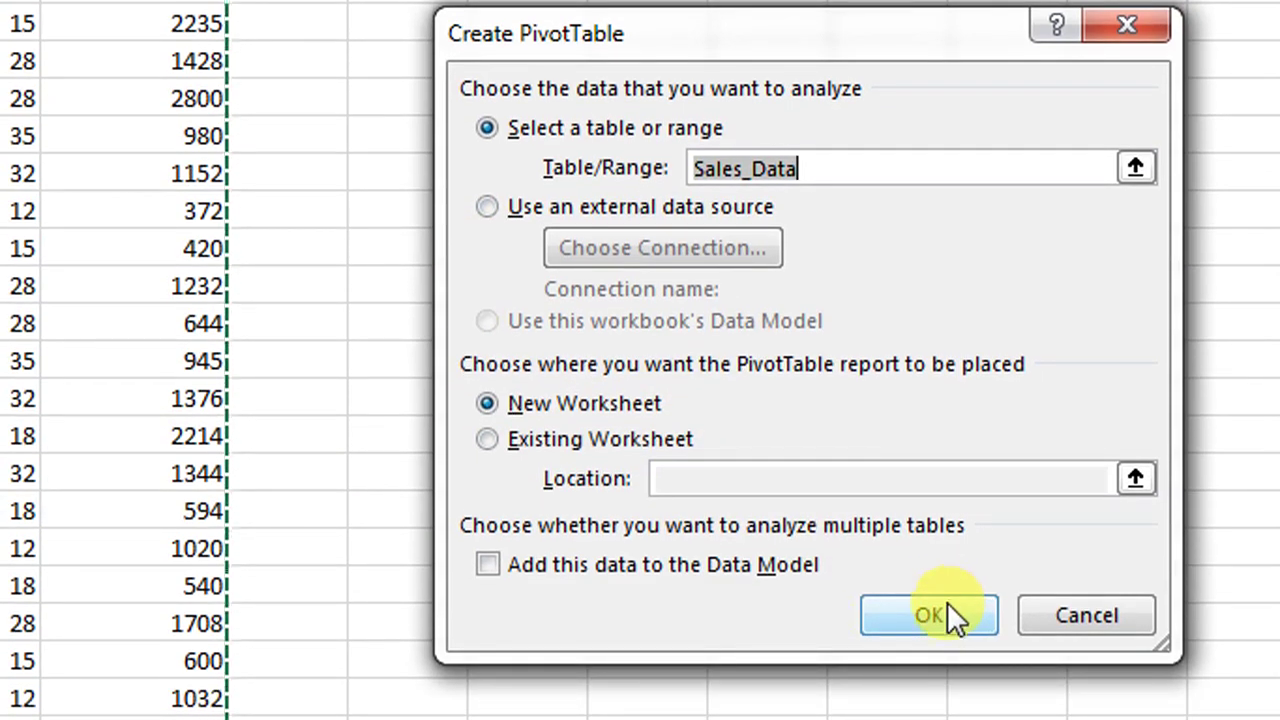
pyautogui.click(946, 640)
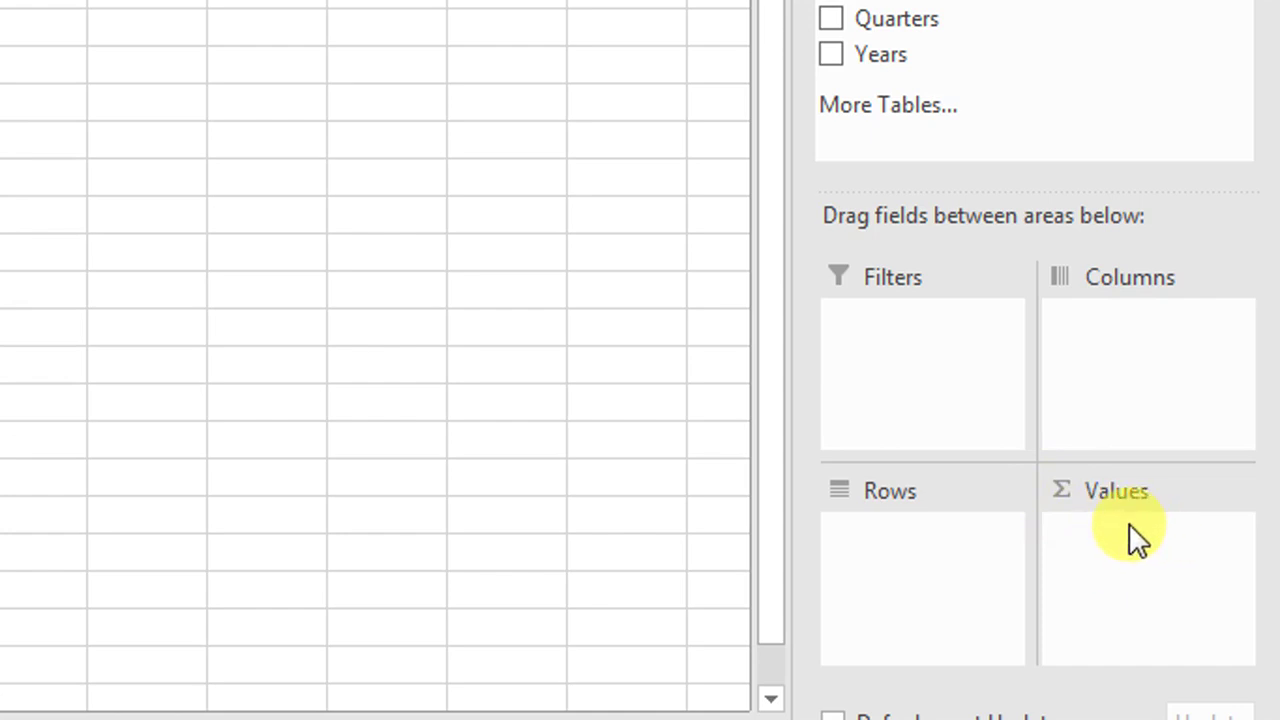
pyautogui.scroll(5, 960, 180)
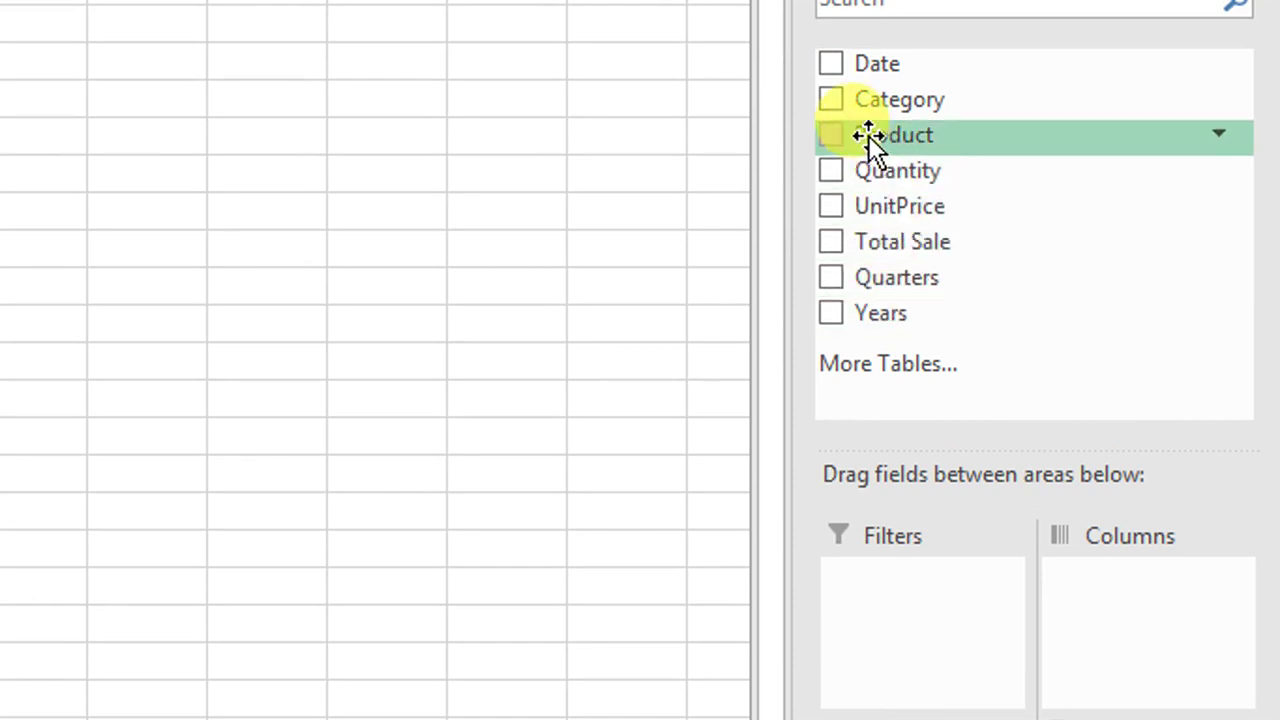
pyautogui.moveTo(868, 135); pyautogui.dragTo(906, 510)
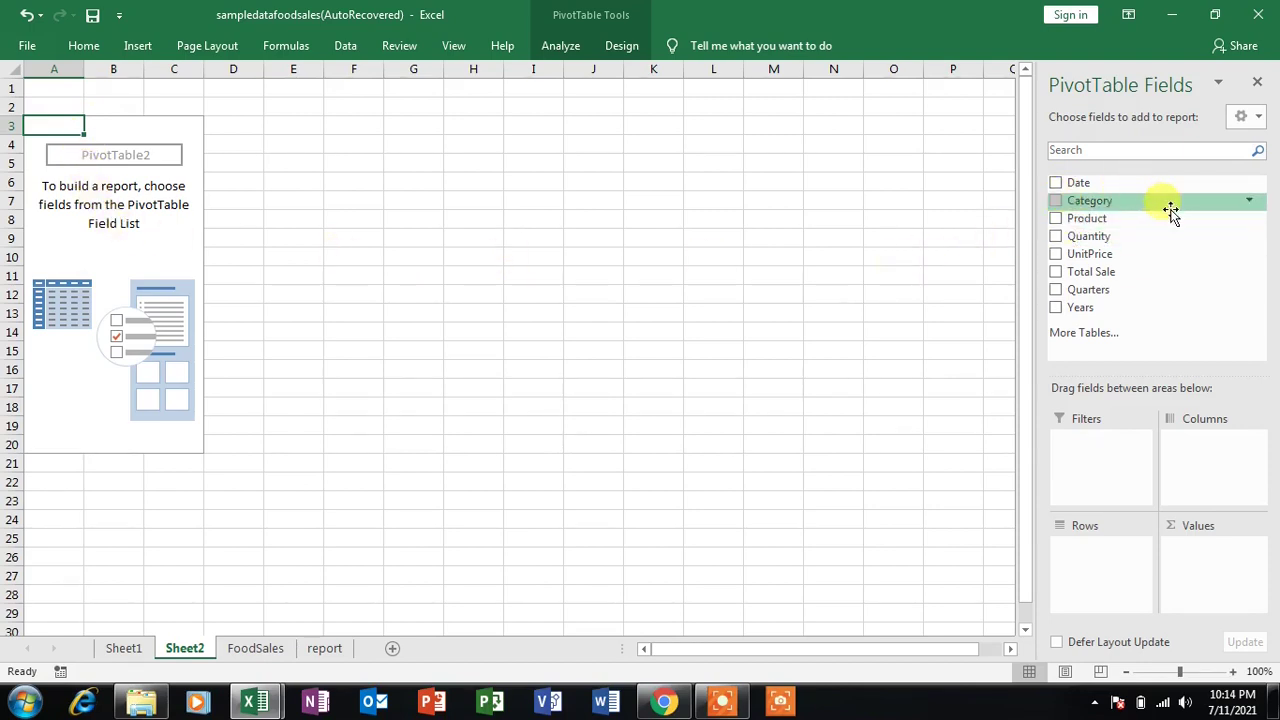
# Add Date to the PivotTable rows, glance at FoodSales, and return to Sheet2.
pyautogui.click(1056, 184)
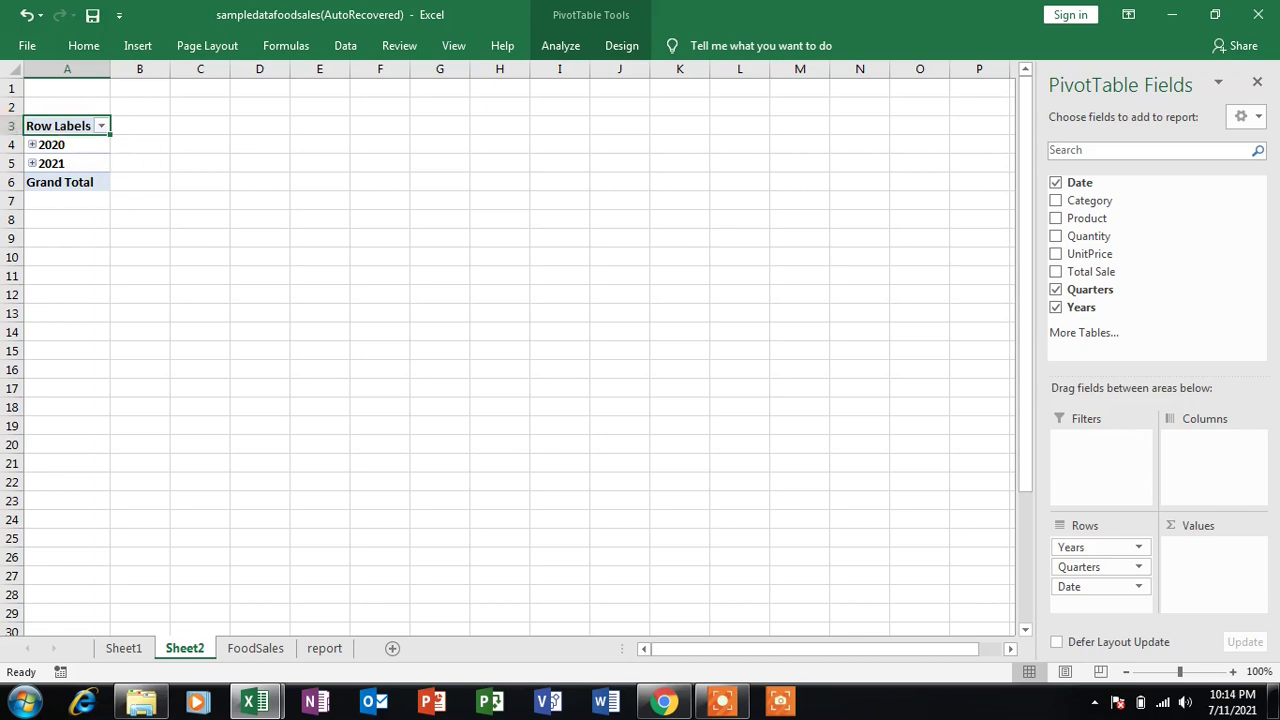
pyautogui.click(250, 648)
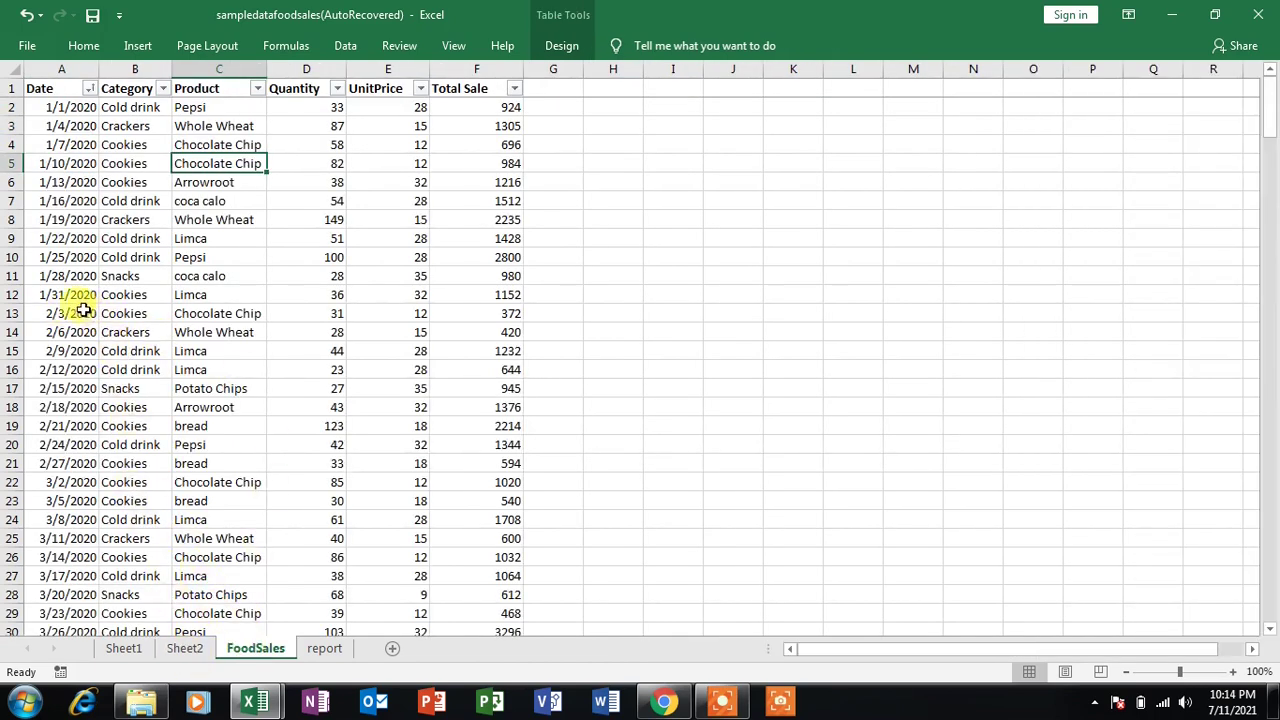
pyautogui.click(186, 650)
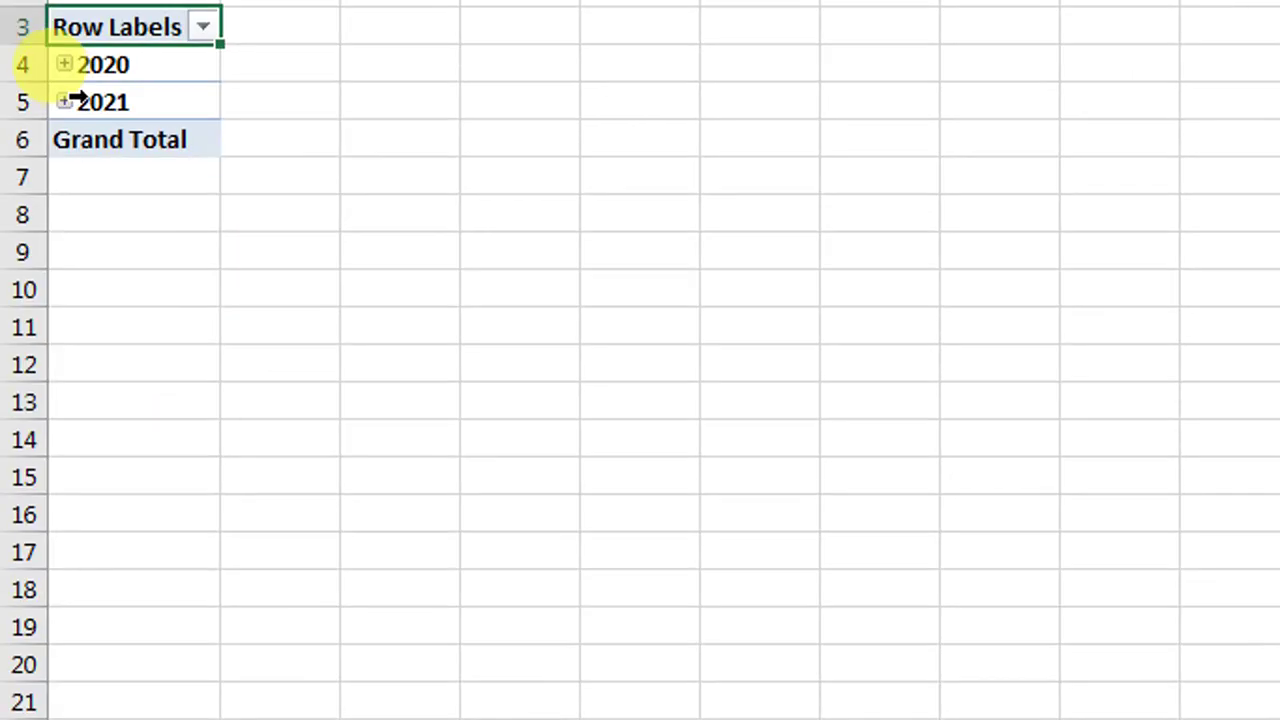
pyautogui.click(65, 106)
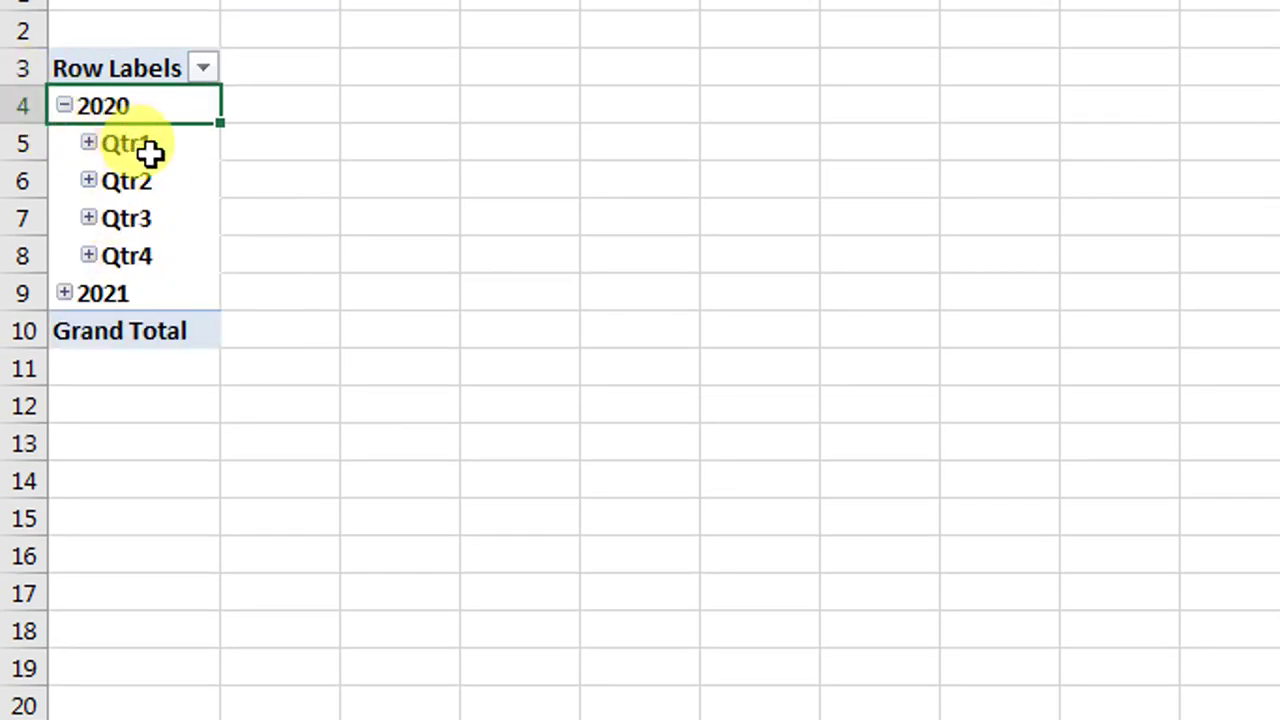
pyautogui.click(89, 143)
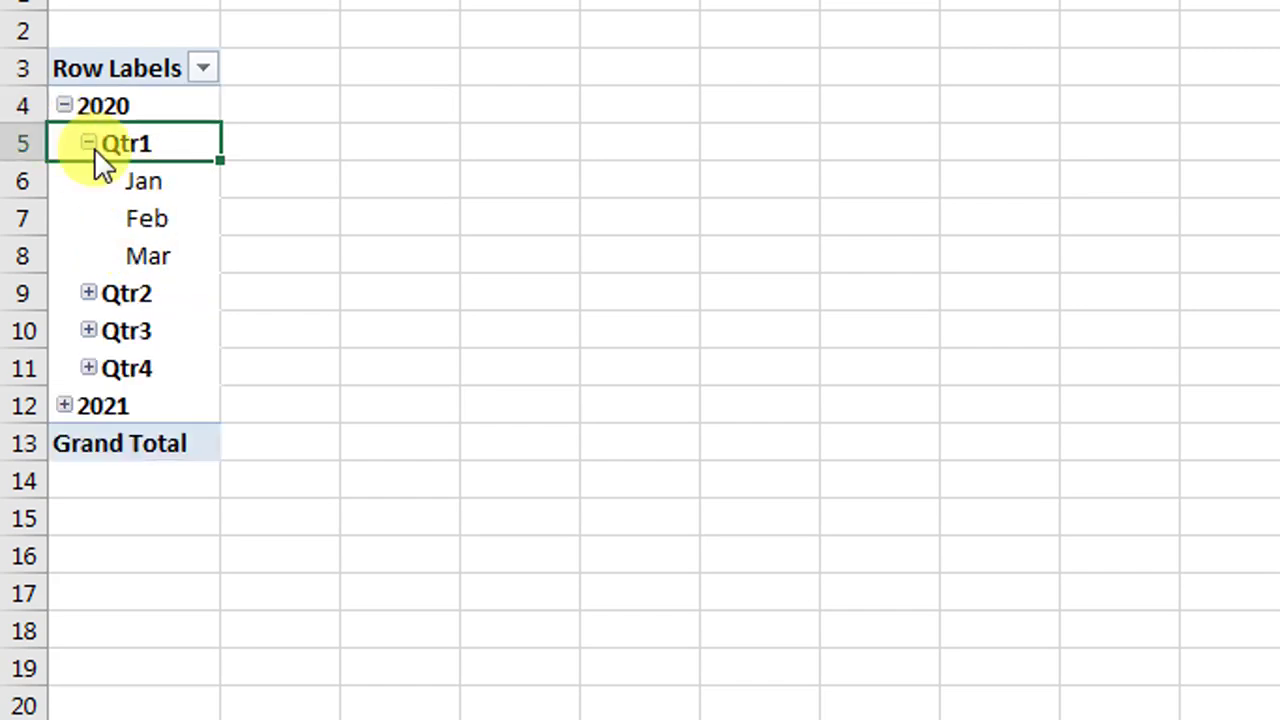
pyautogui.click(89, 143)
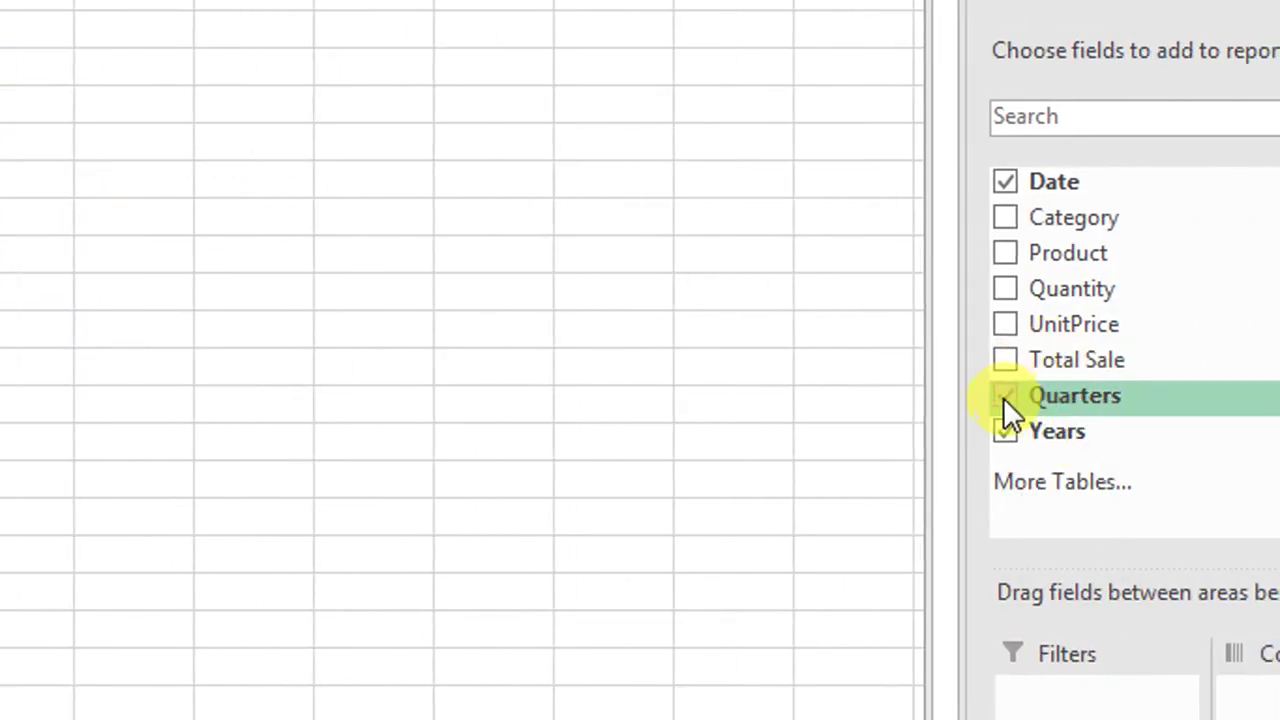
pyautogui.click(1005, 397)
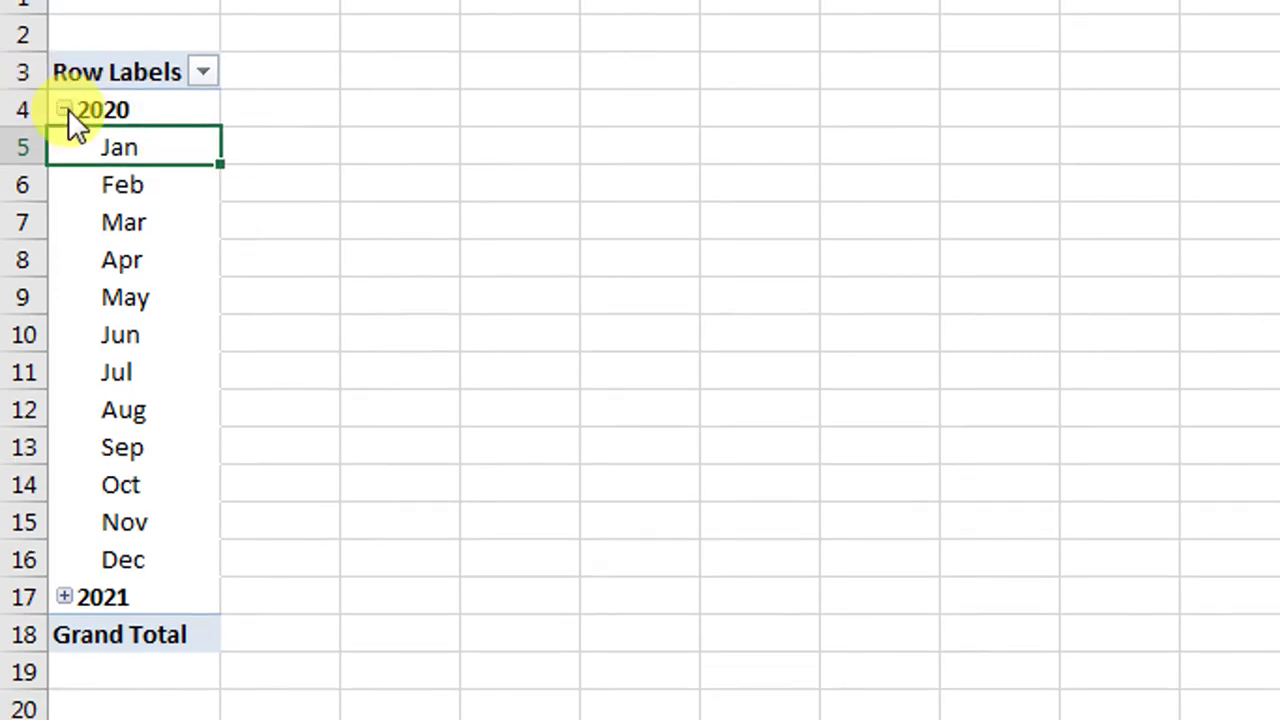
pyautogui.click(66, 110)
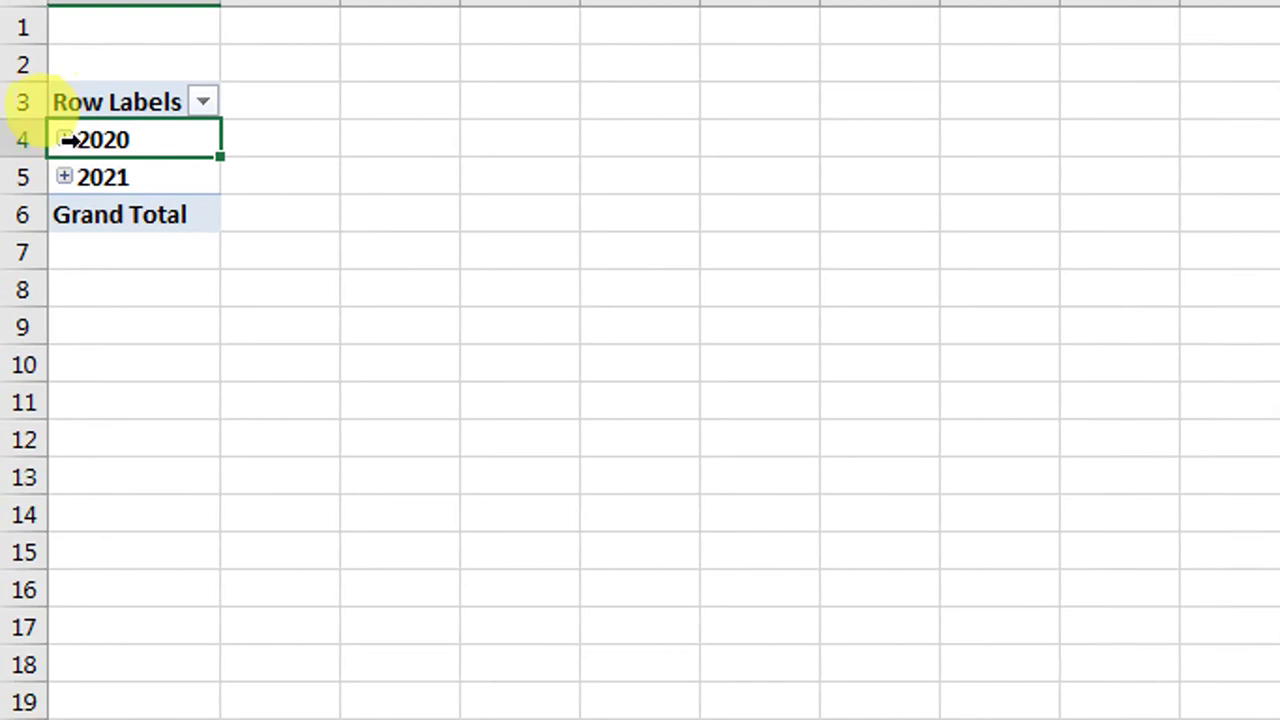
pyautogui.click(64, 139)
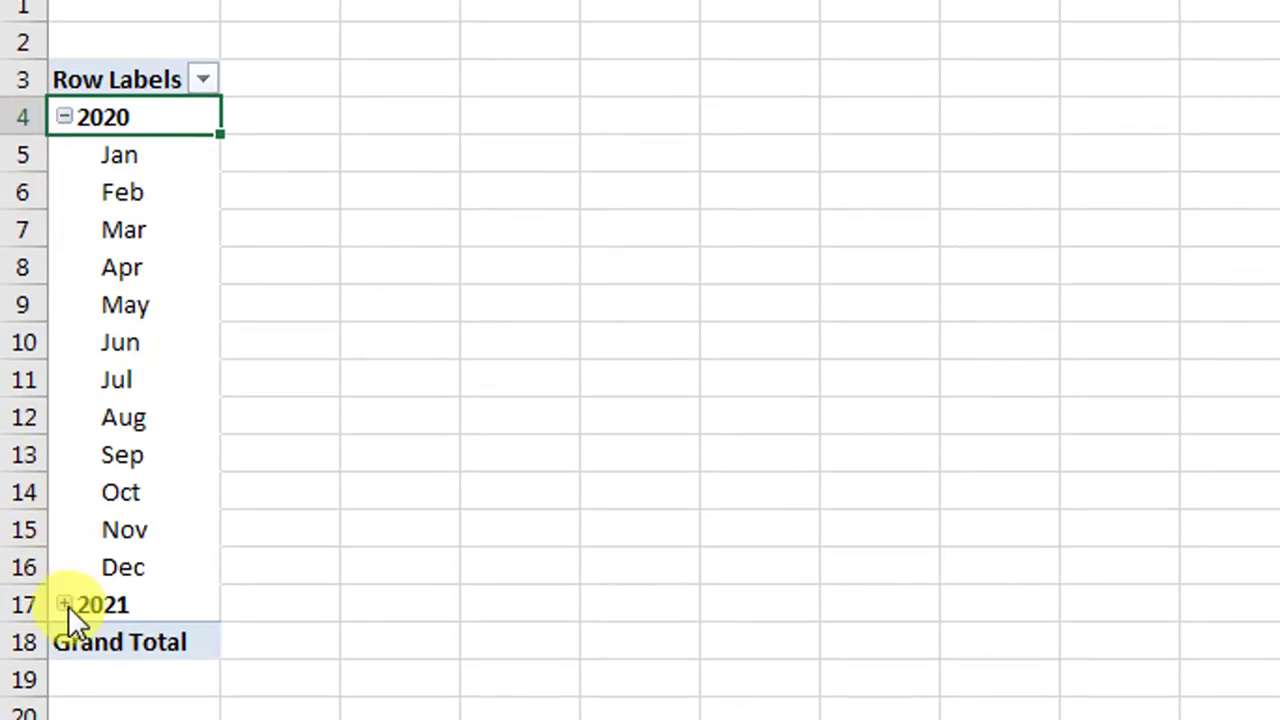
pyautogui.click(64, 627)
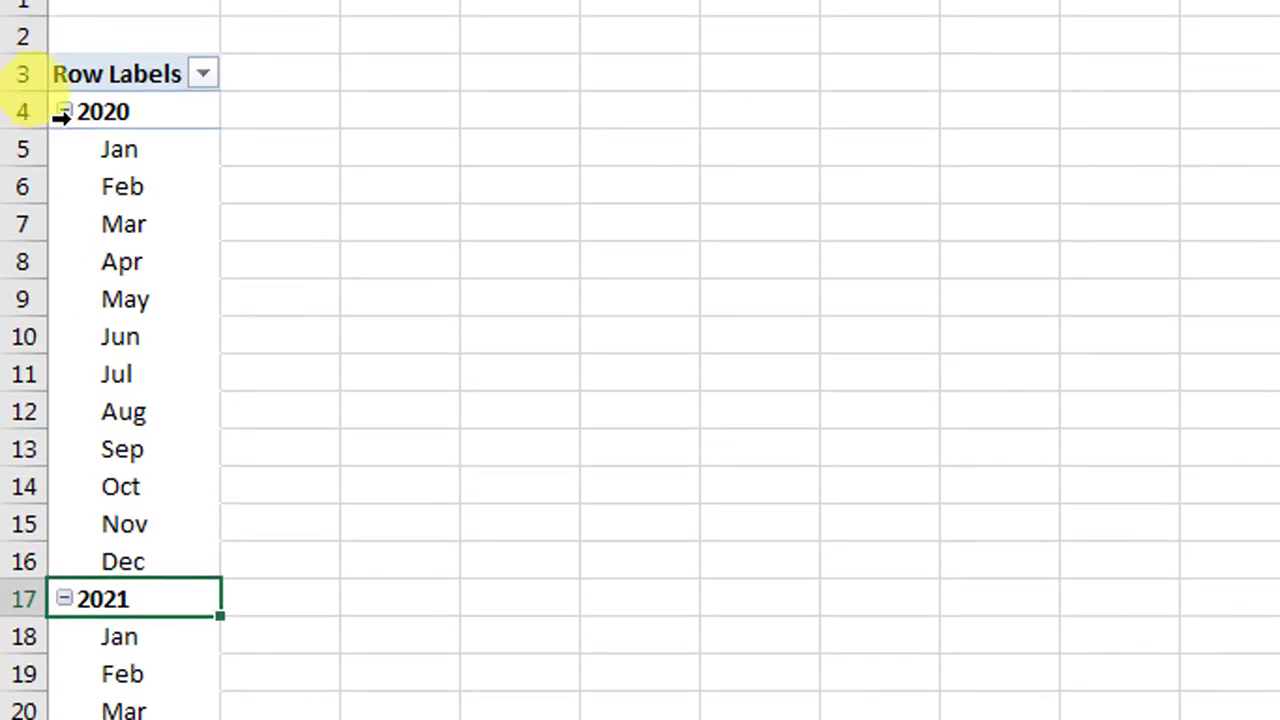
pyautogui.click(64, 111)
pyautogui.click(65, 148)
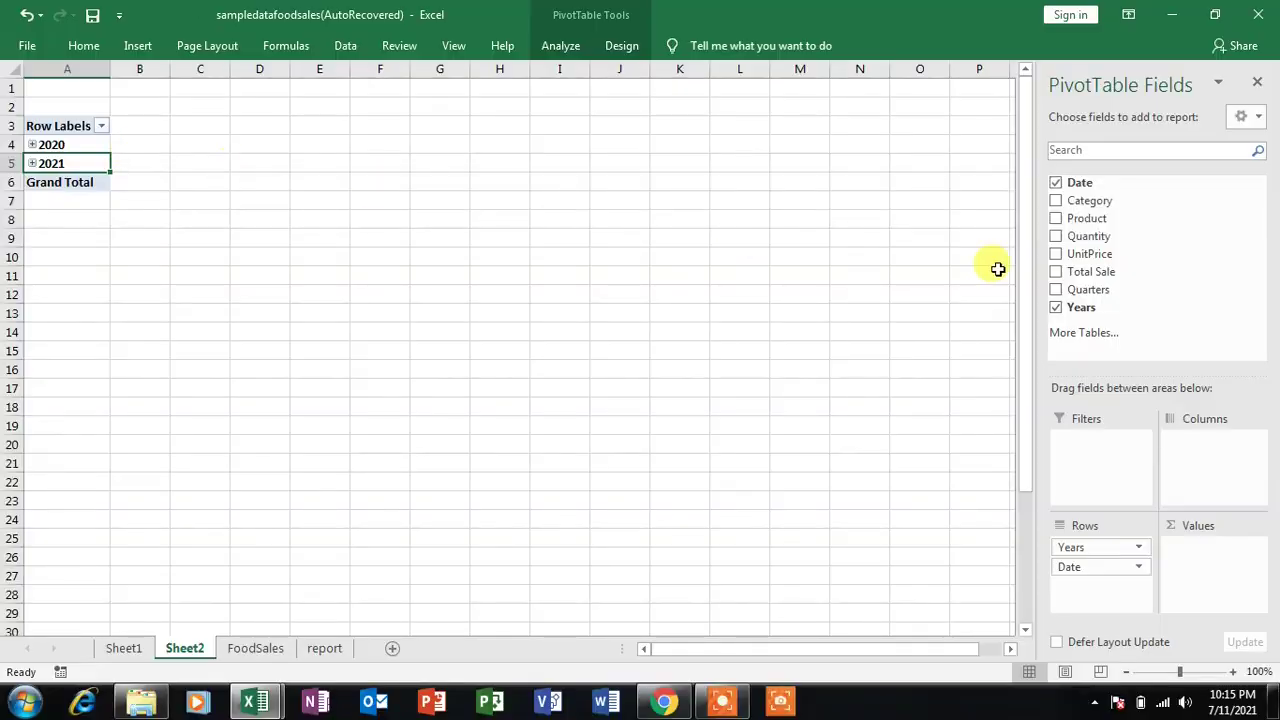
pyautogui.moveTo(1100, 201)
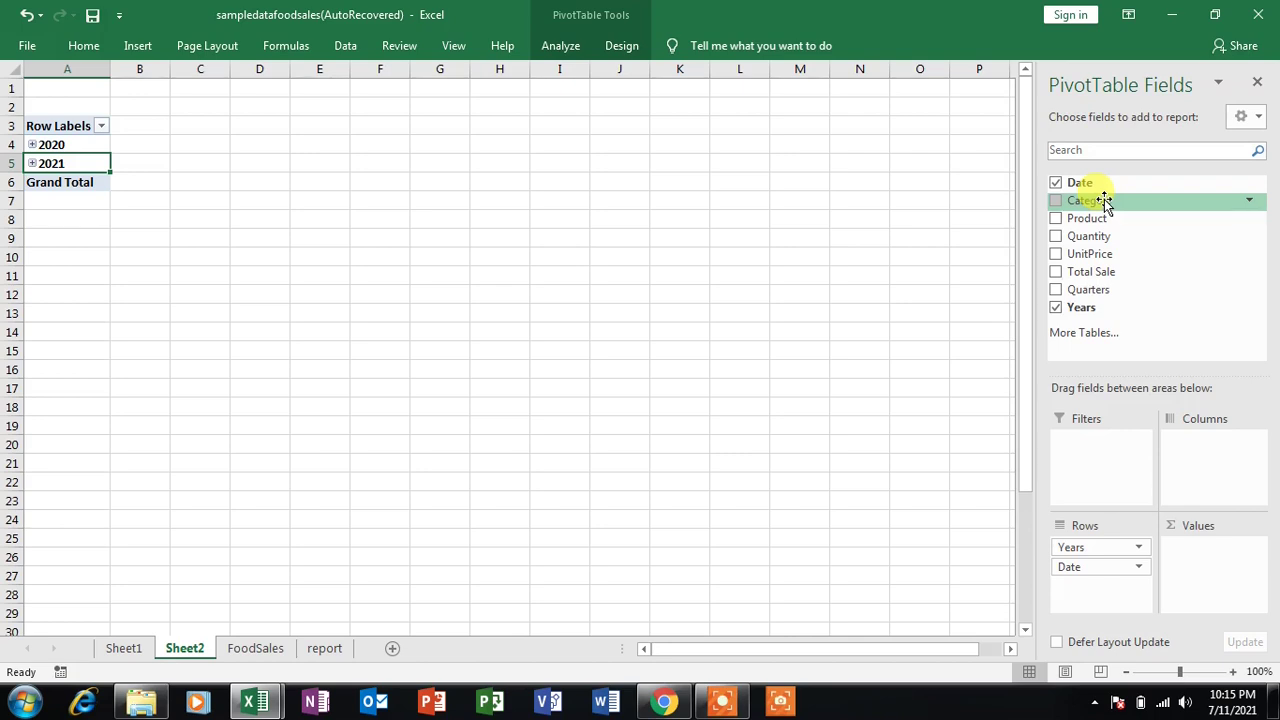
# Add Category to Rows under Date and expand 2020 to list categories per month.
pyautogui.click(1057, 201)
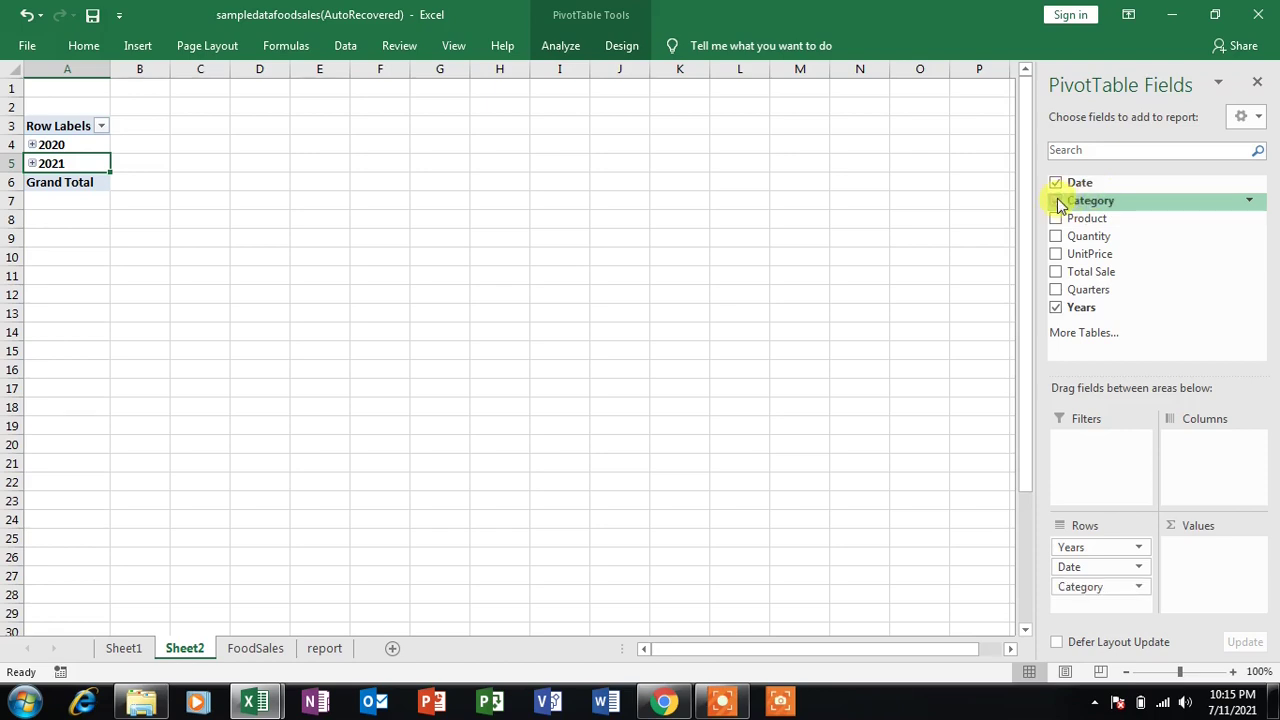
pyautogui.click(1090, 588)
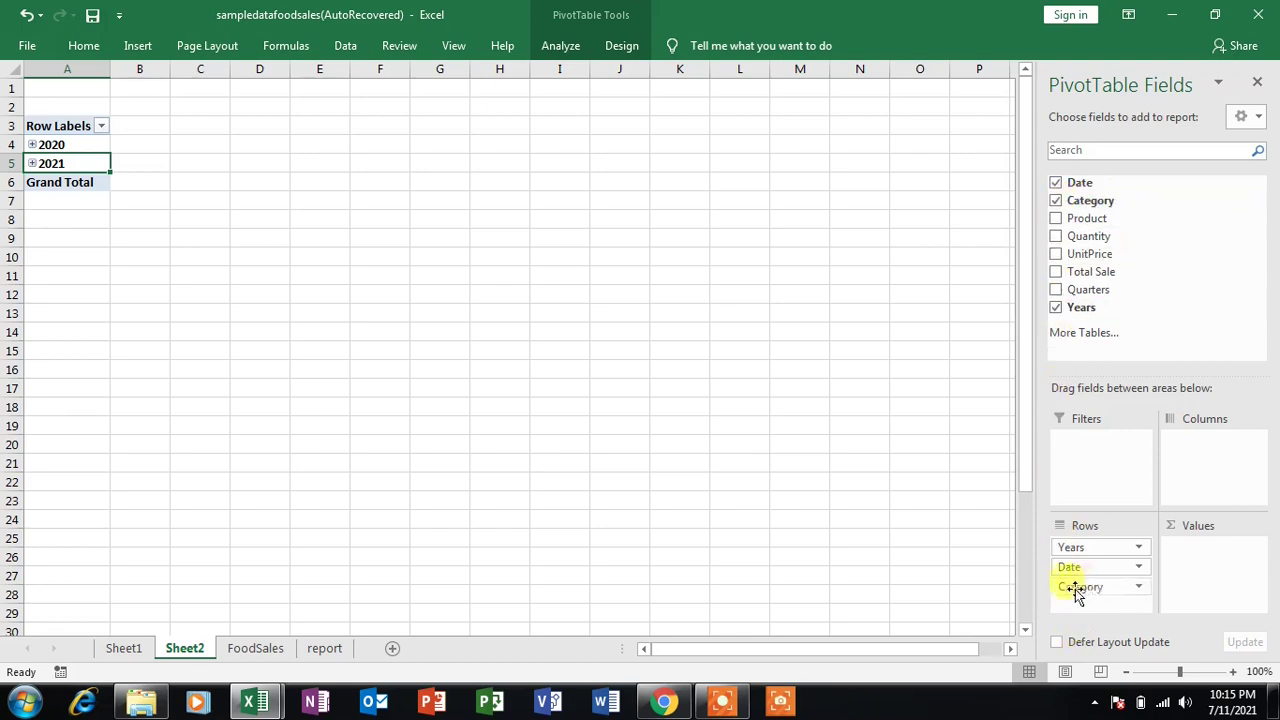
pyautogui.scroll(-1, 1102, 589)
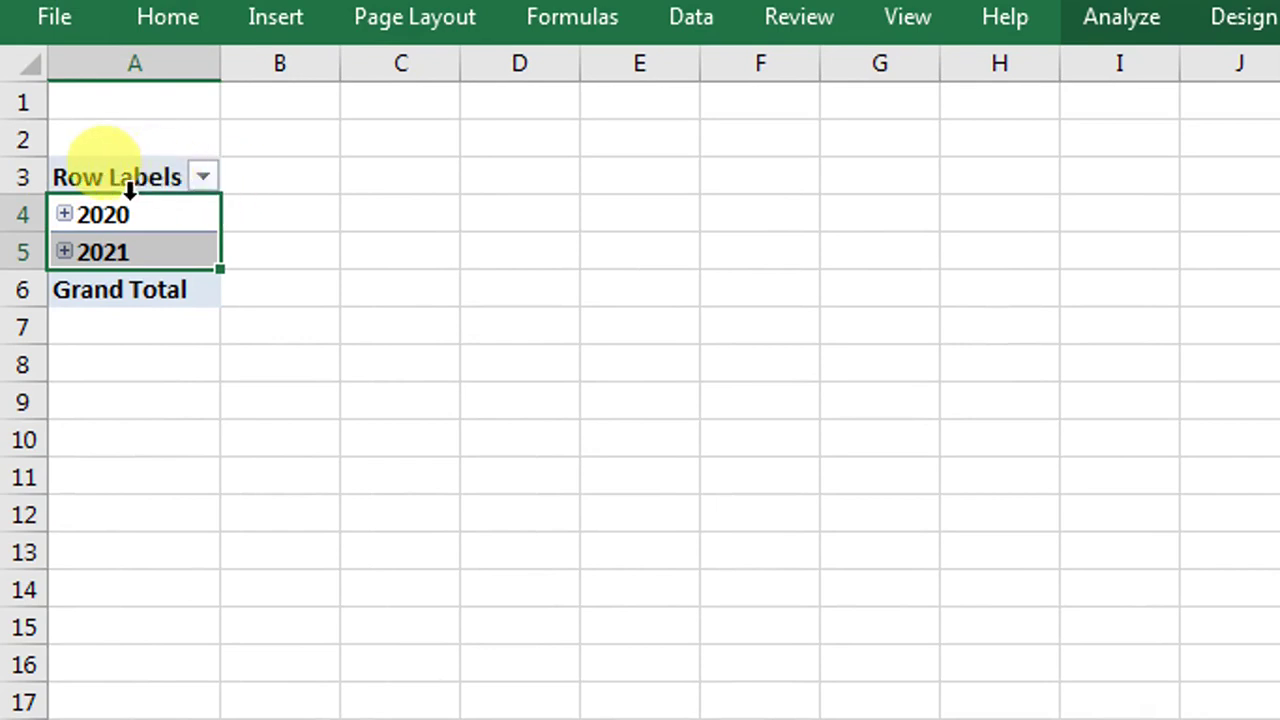
pyautogui.click(64, 214)
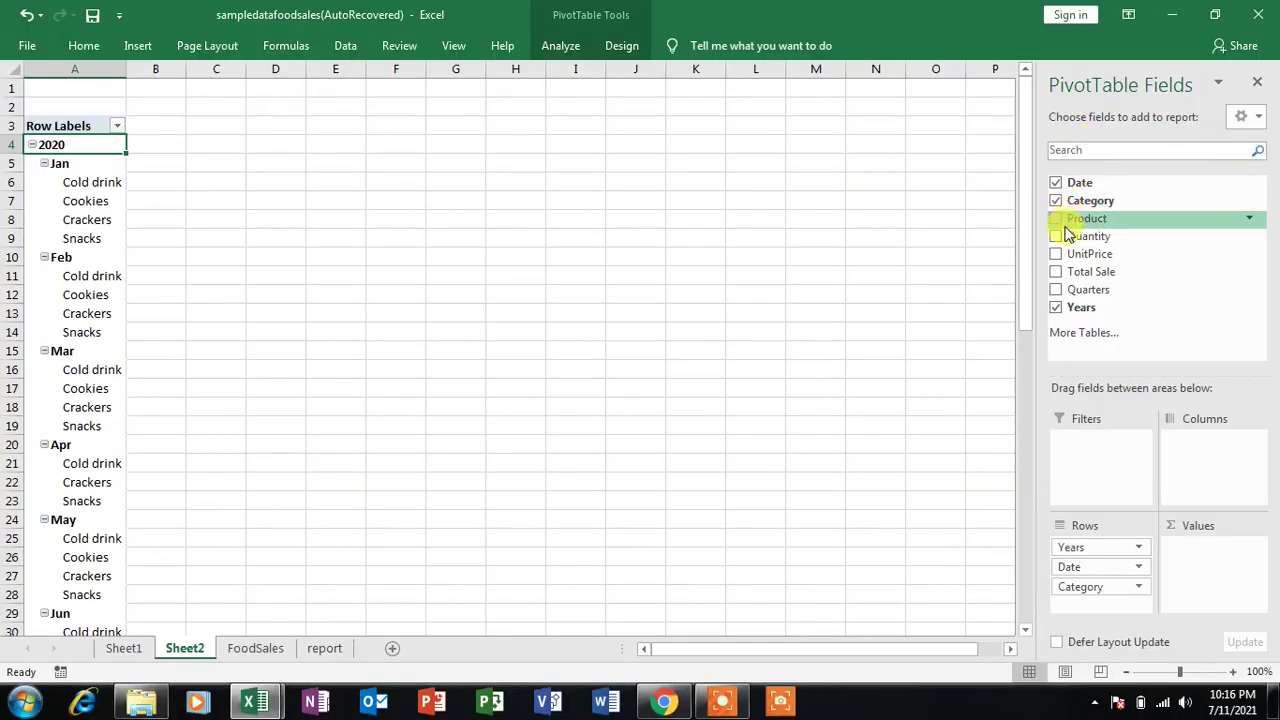
pyautogui.moveTo(1068, 222); pyautogui.dragTo(436, 175)
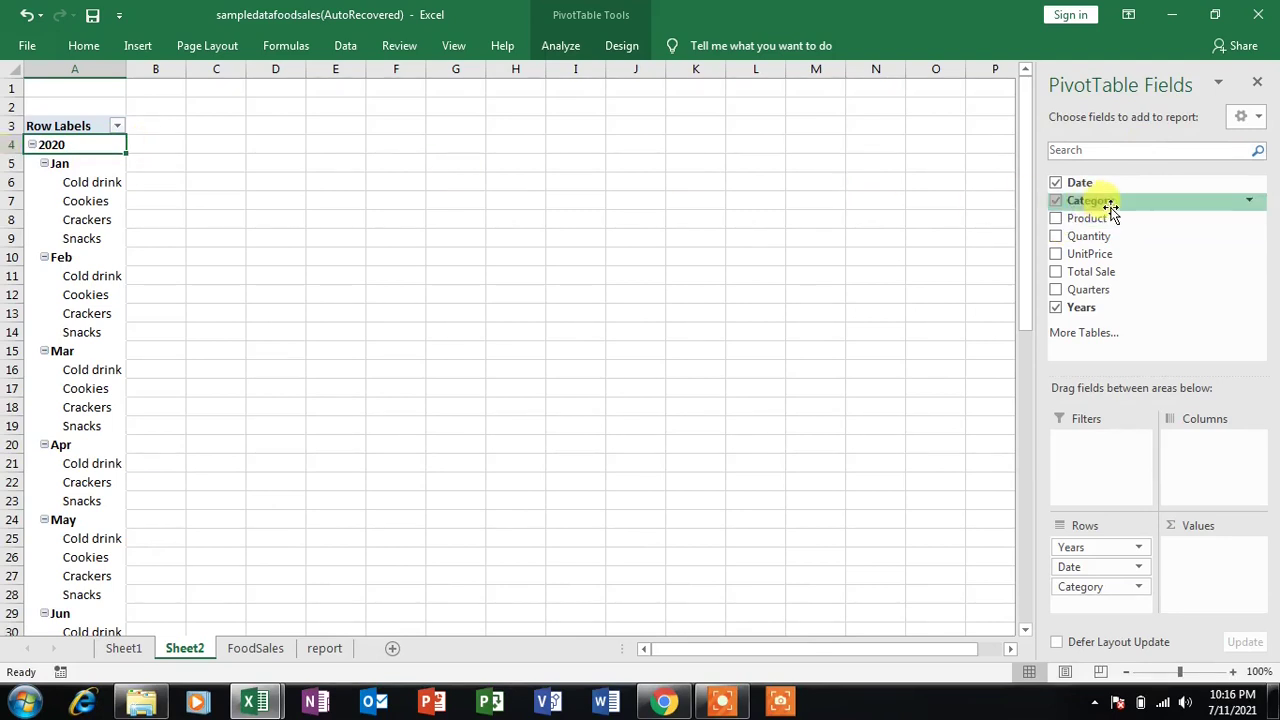
pyautogui.moveTo(1100, 203)
pyautogui.mouseDown()
pyautogui.moveTo(1034, 194)
pyautogui.moveTo(1064, 226)
pyautogui.mouseUp()
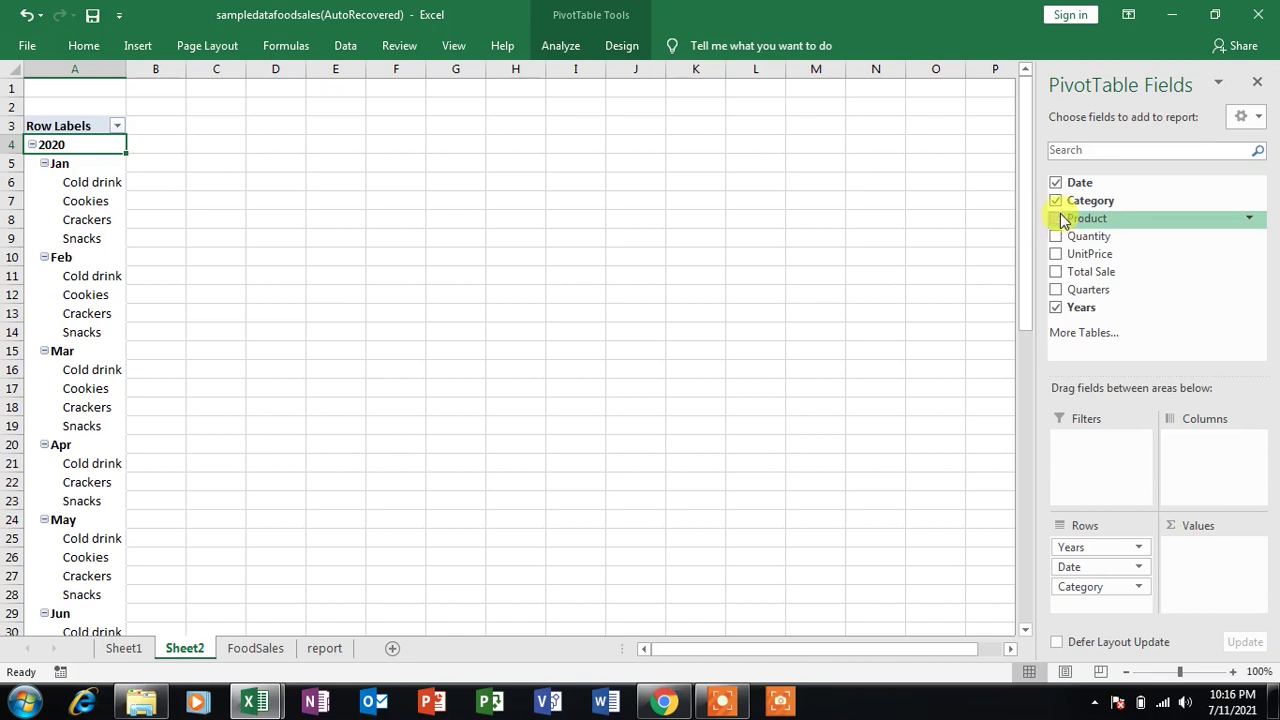
pyautogui.moveTo(1062, 220); pyautogui.dragTo(1058, 218)
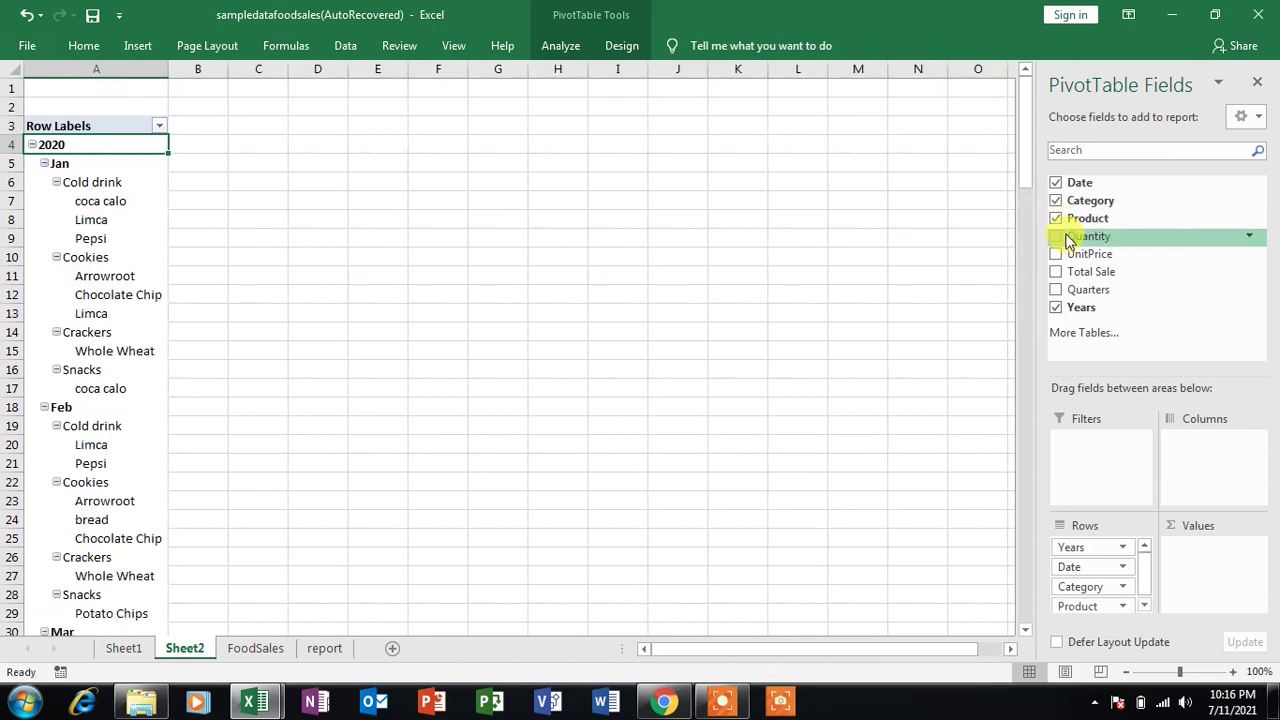
pyautogui.moveTo(1078, 278); pyautogui.dragTo(1057, 530)
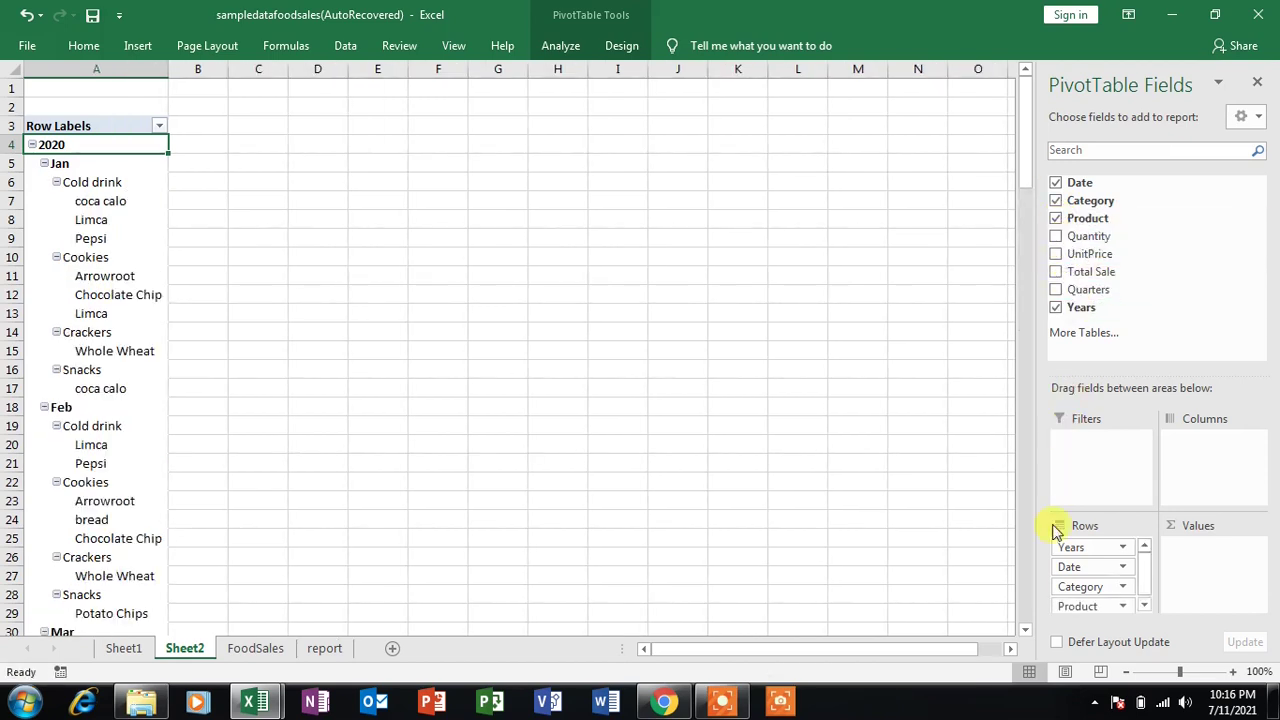
pyautogui.moveTo(1094, 586)
pyautogui.mouseDown()
pyautogui.moveTo(1099, 597)
pyautogui.moveTo(1104, 556)
pyautogui.mouseUp()
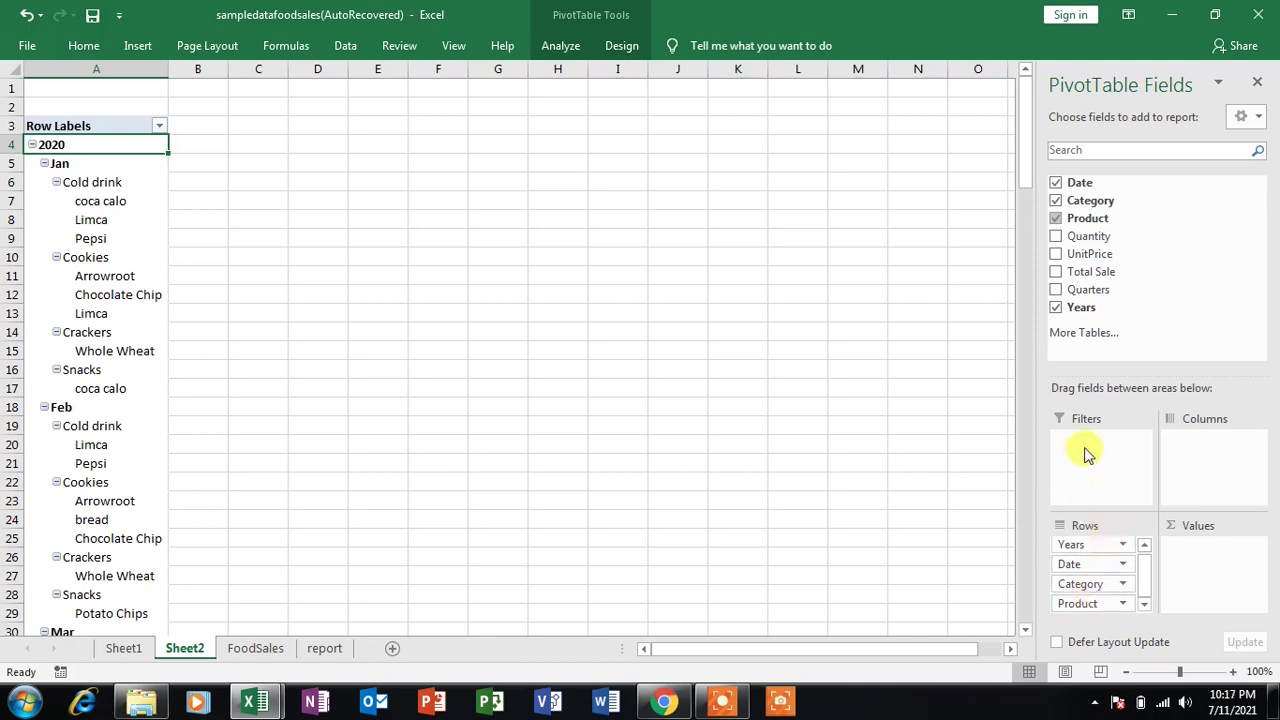
pyautogui.click(1056, 220)
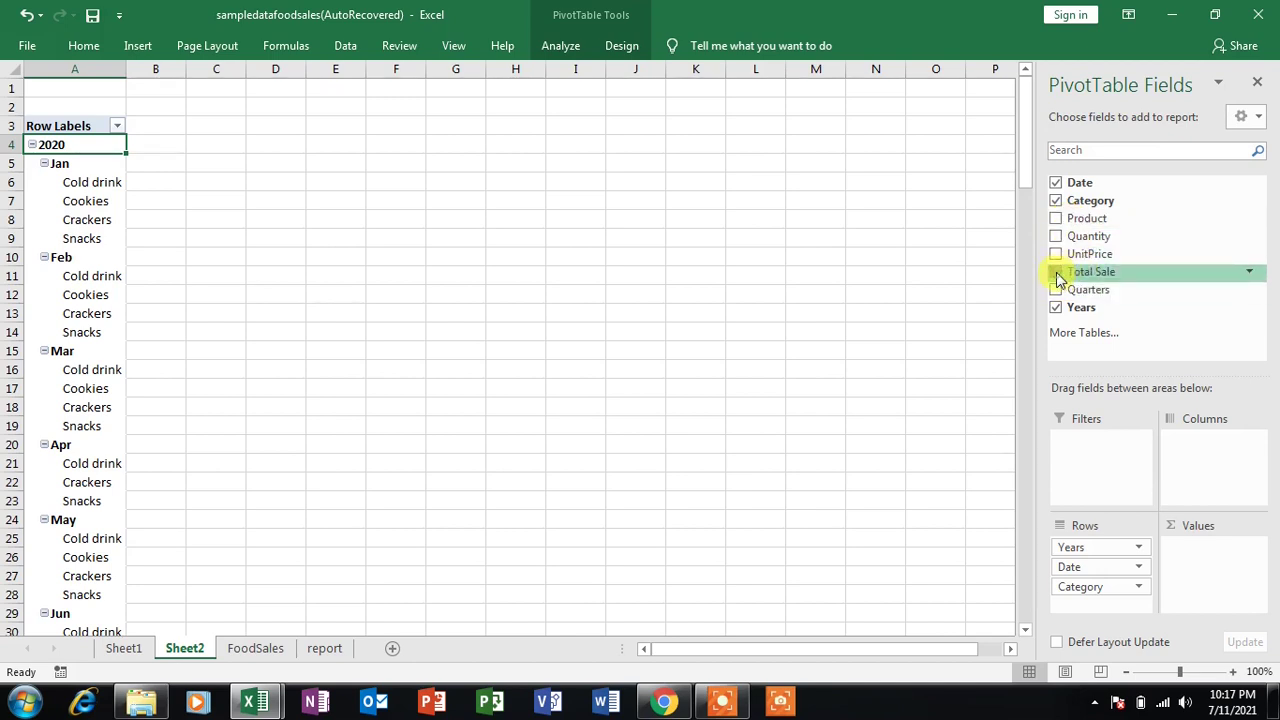
# Add Sum of Total Sale and check January's category totals: 6664, 4048, 3540, 980.
pyautogui.click(1056, 272)
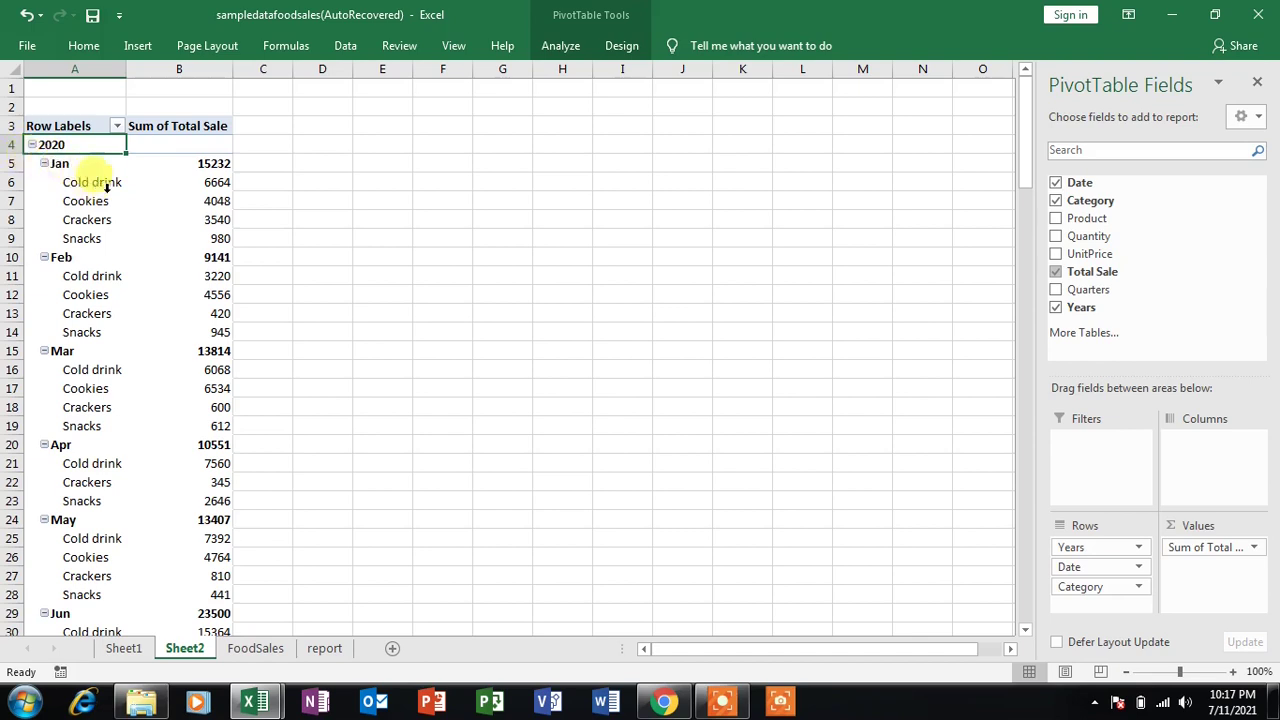
pyautogui.click(202, 182)
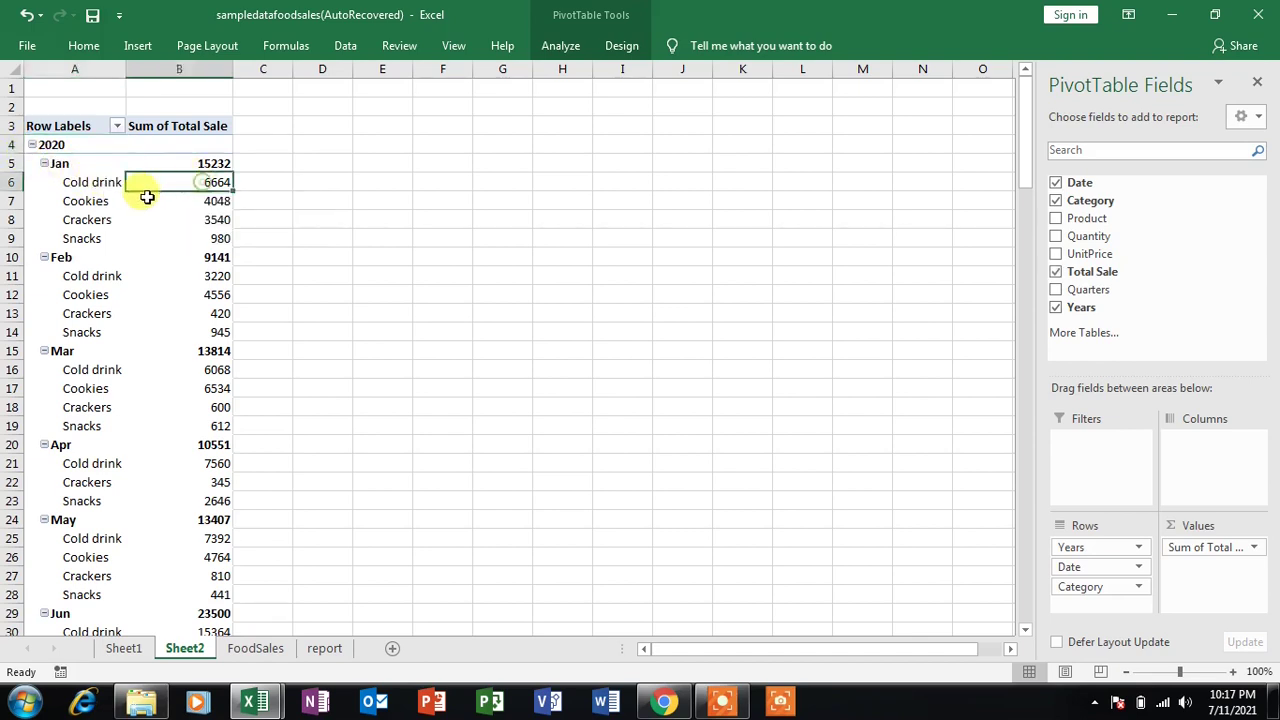
pyautogui.click(89, 200)
pyautogui.click(212, 202)
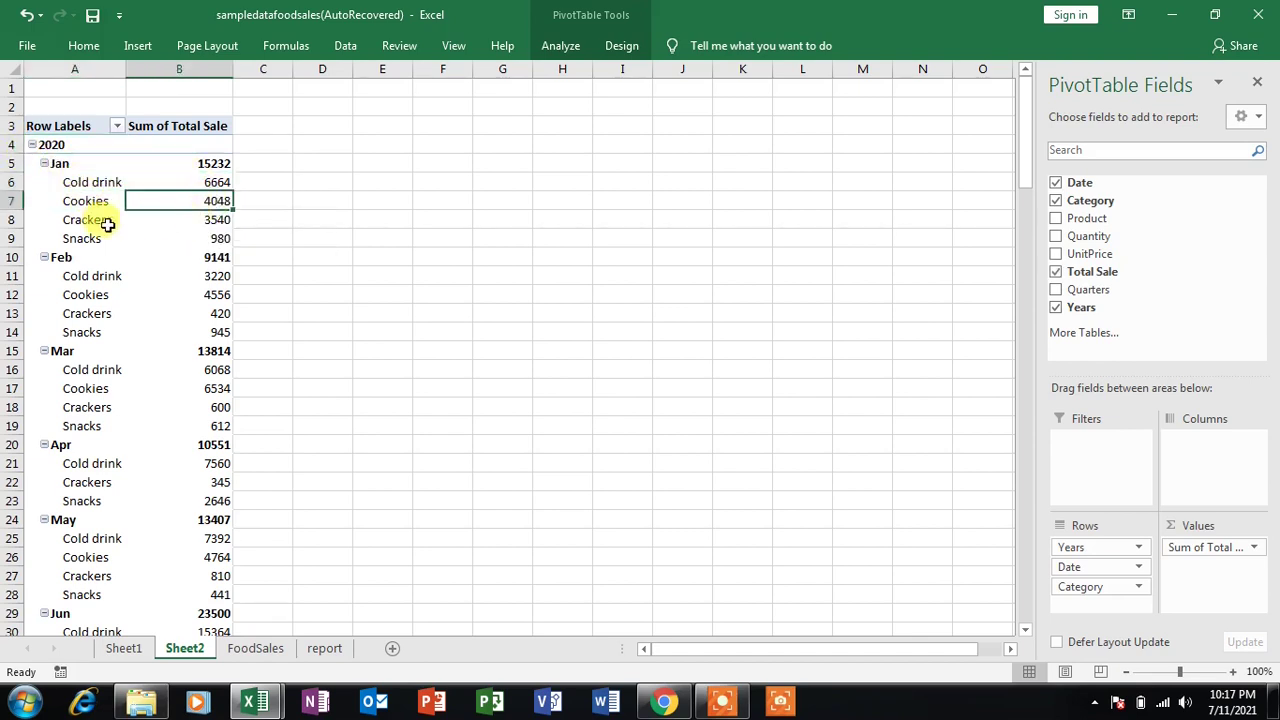
pyautogui.click(220, 238)
pyautogui.click(215, 221)
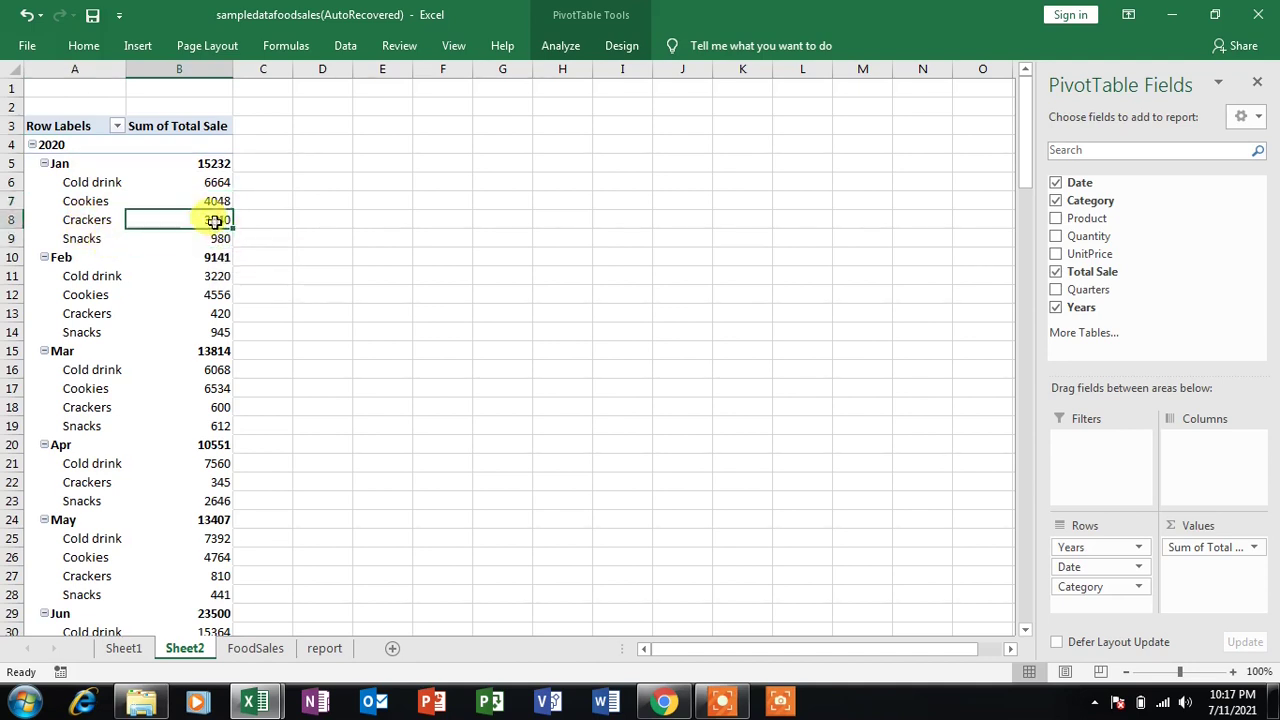
pyautogui.click(216, 203)
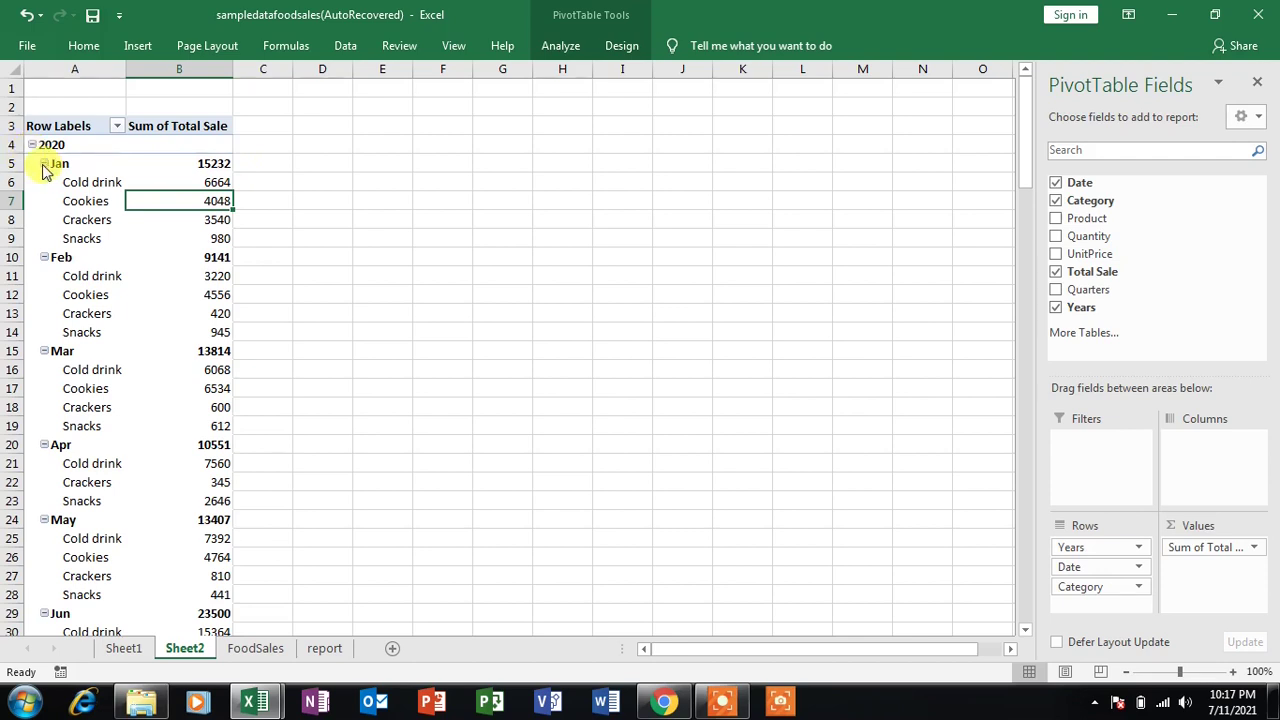
# Collapse the Jan through Nov groups to single monthly totals.
pyautogui.click(44, 164)
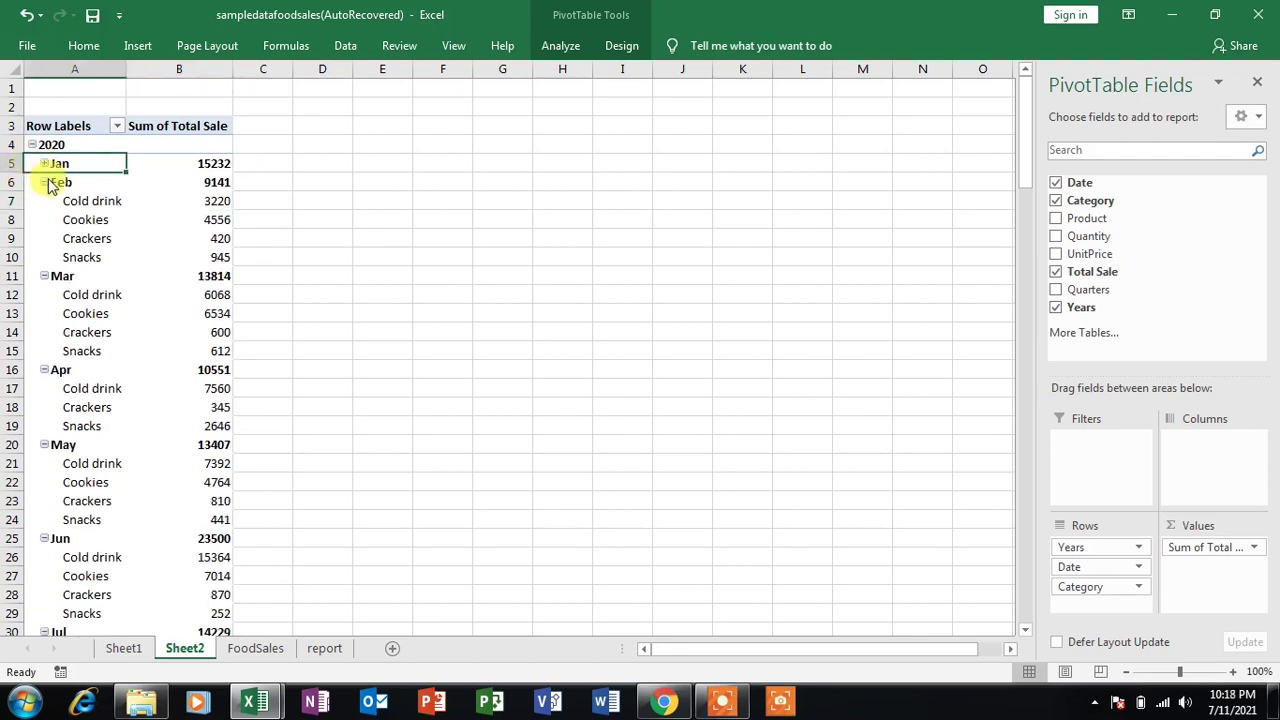
pyautogui.click(44, 182)
pyautogui.click(44, 201)
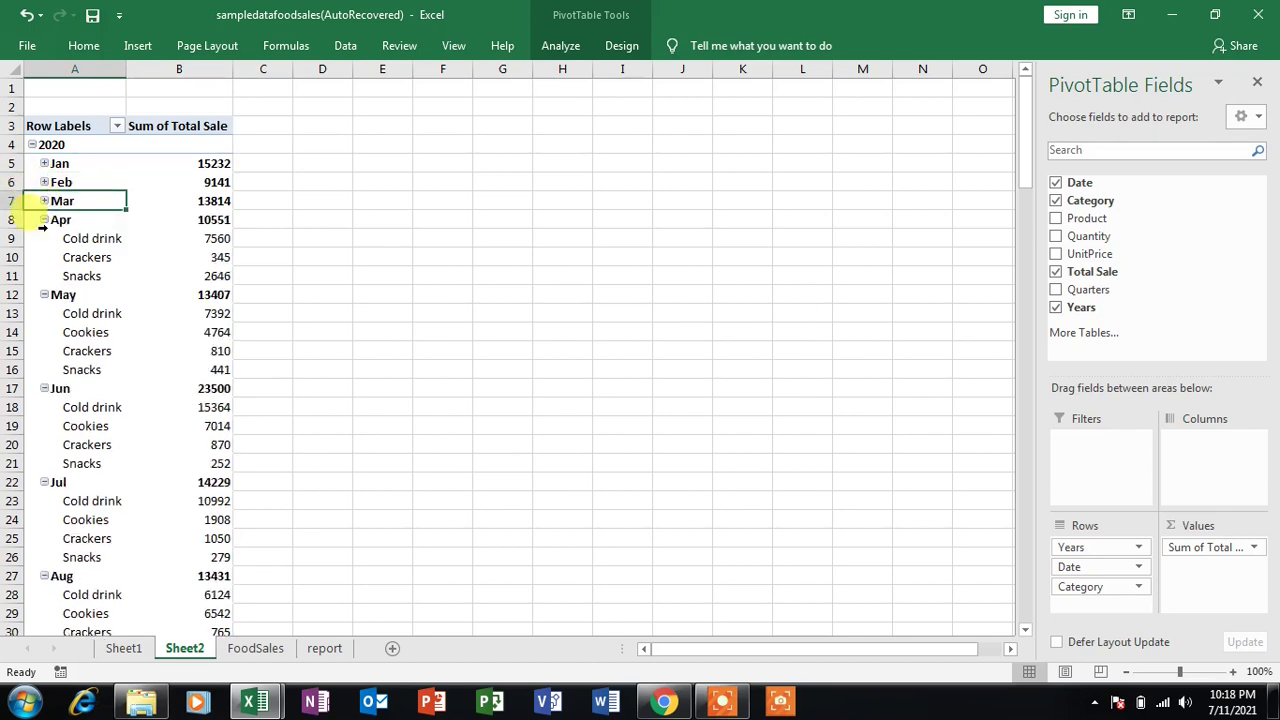
pyautogui.click(44, 220)
pyautogui.click(44, 239)
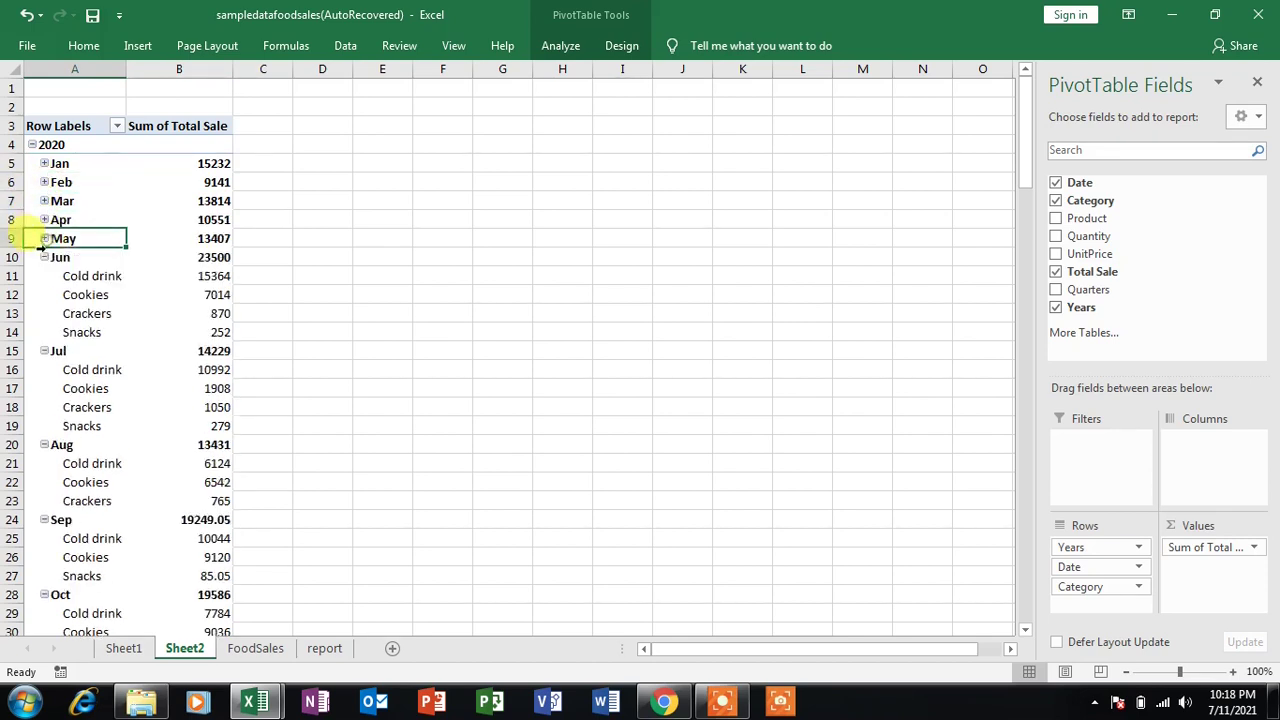
pyautogui.click(44, 258)
pyautogui.click(44, 277)
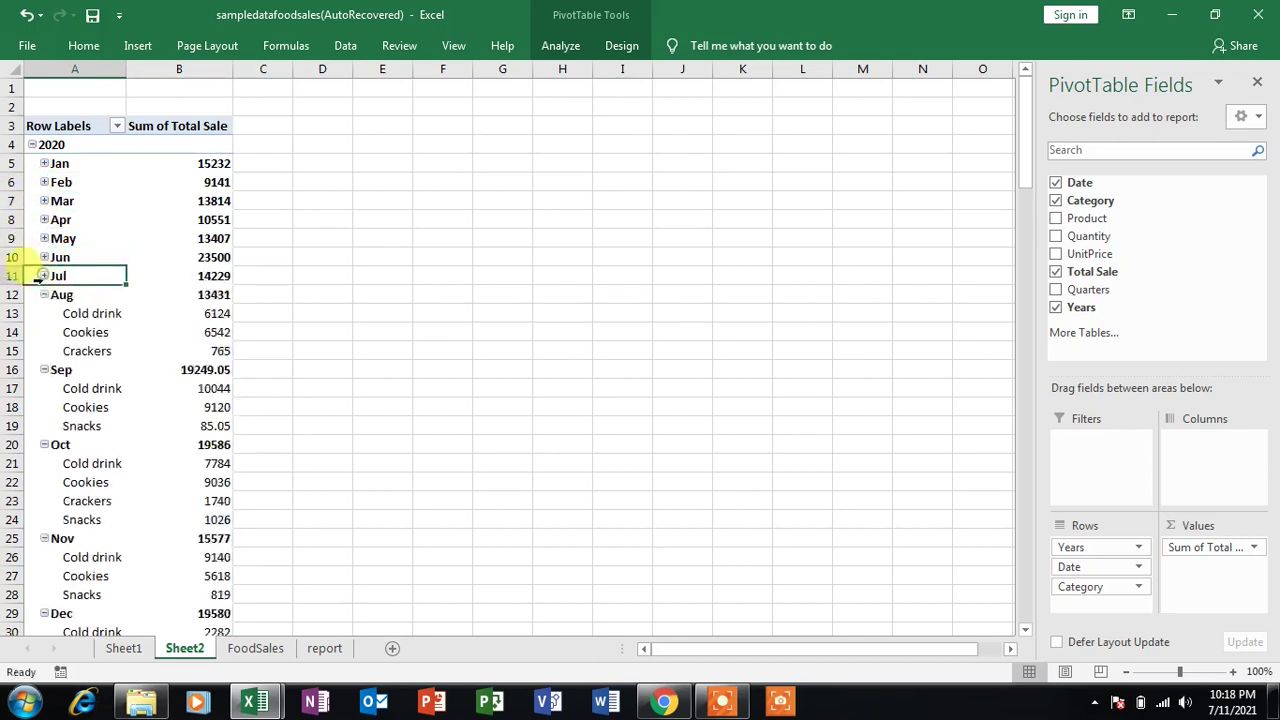
pyautogui.click(44, 295)
pyautogui.click(44, 295)
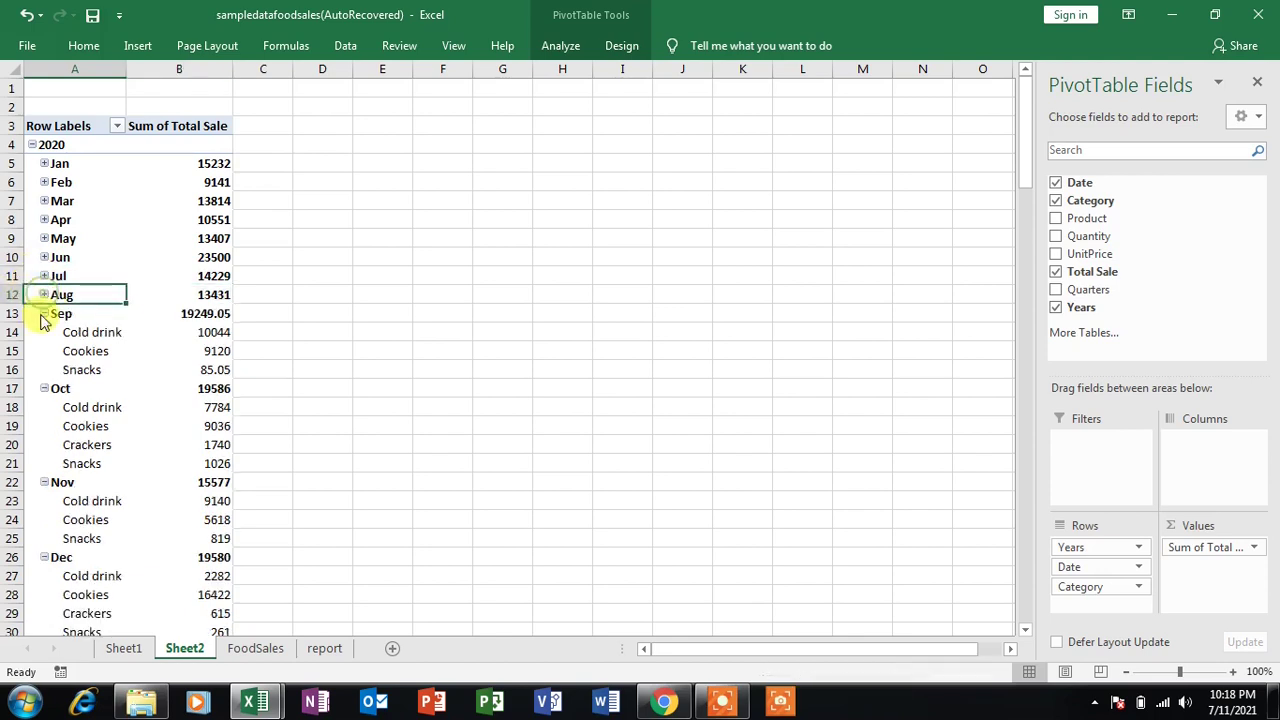
pyautogui.click(44, 314)
pyautogui.click(44, 332)
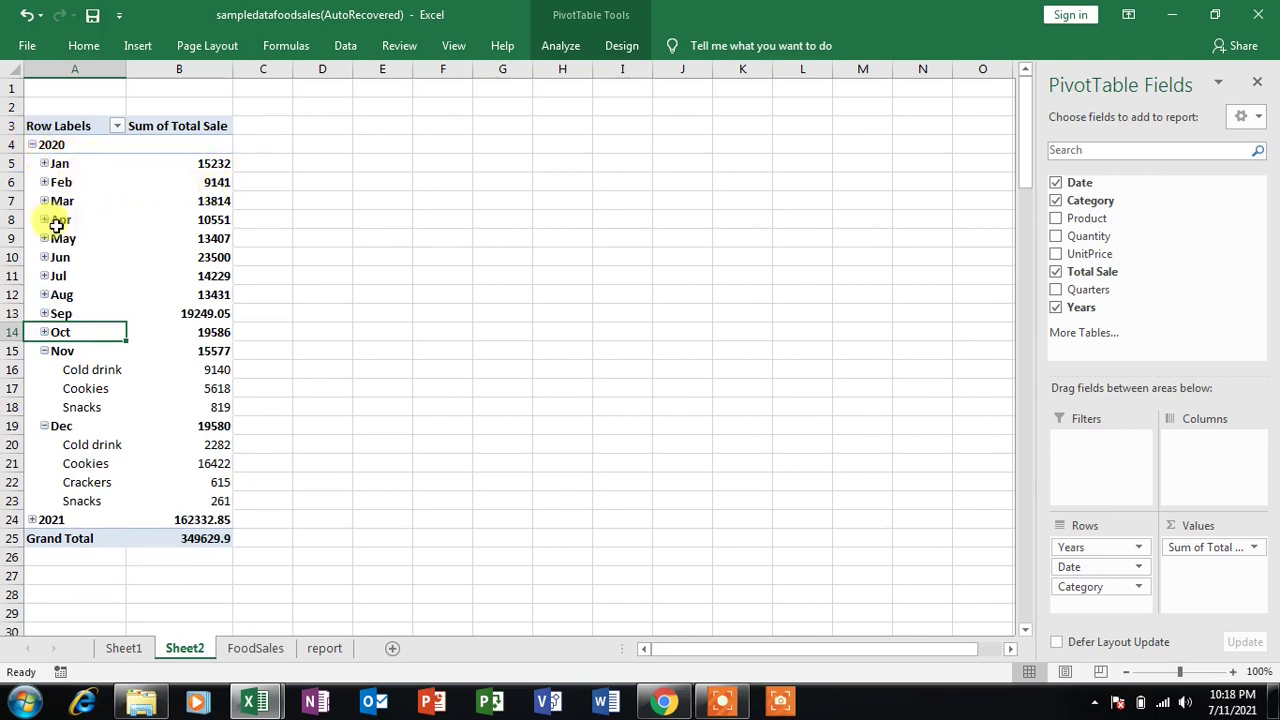
pyautogui.click(44, 351)
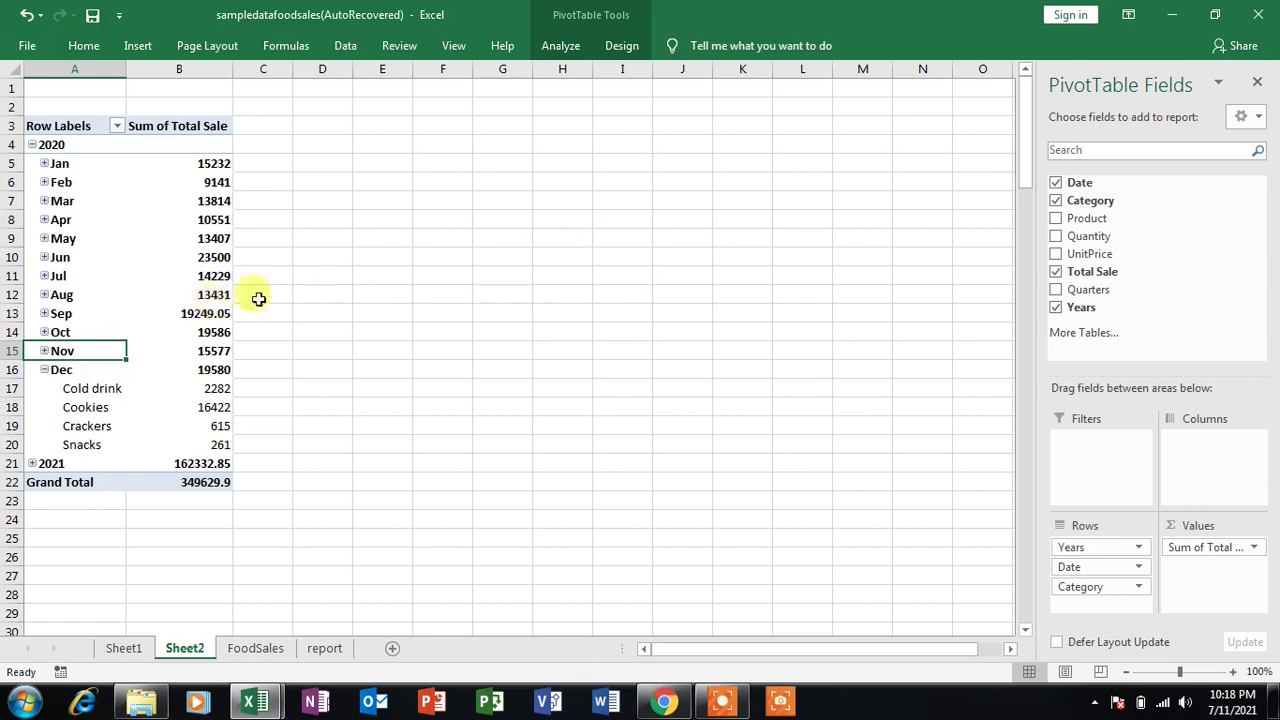
pyautogui.moveTo(1105, 274); pyautogui.dragTo(1083, 264)
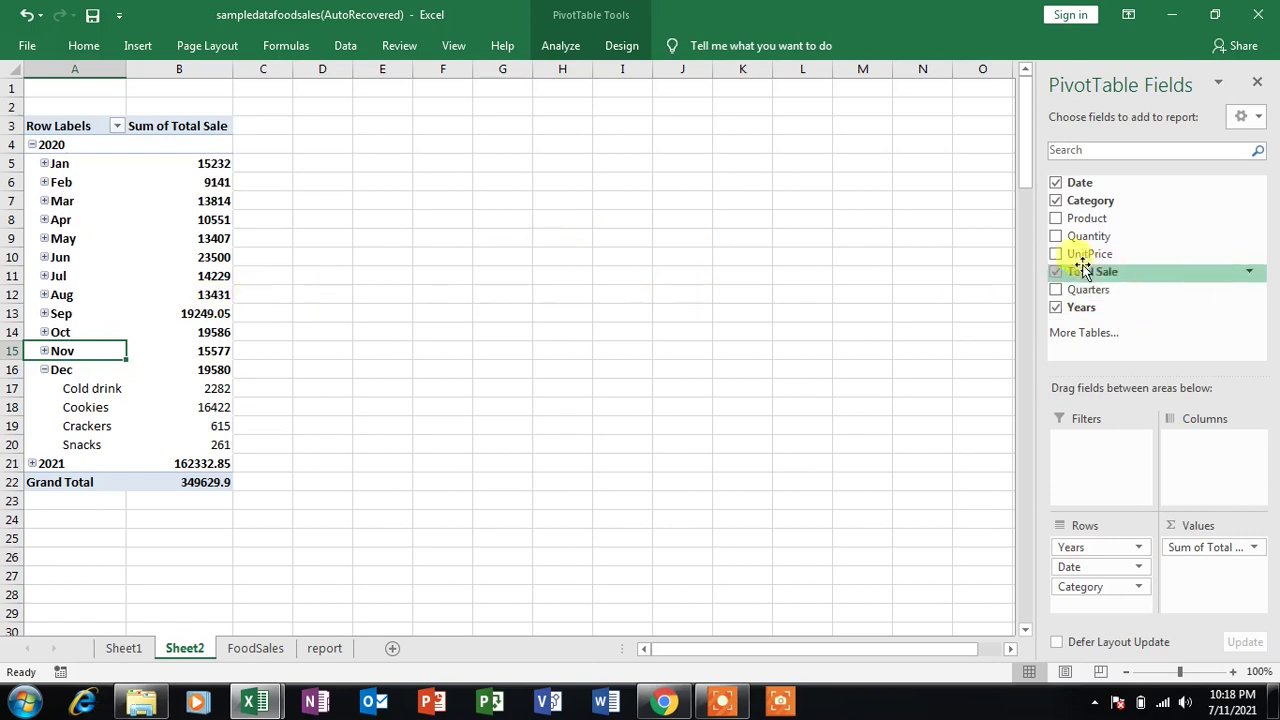
# Add Product to Rows under Category and expand Jan to show its products.
pyautogui.click(1056, 220)
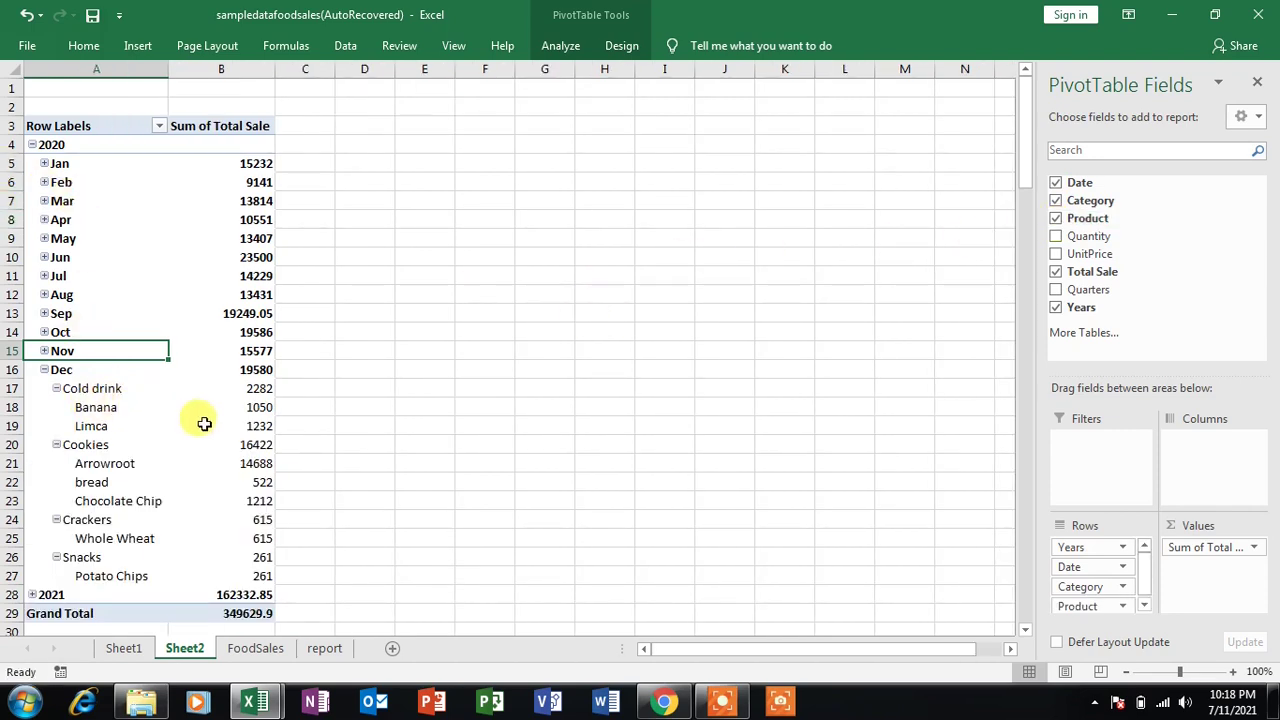
pyautogui.click(44, 164)
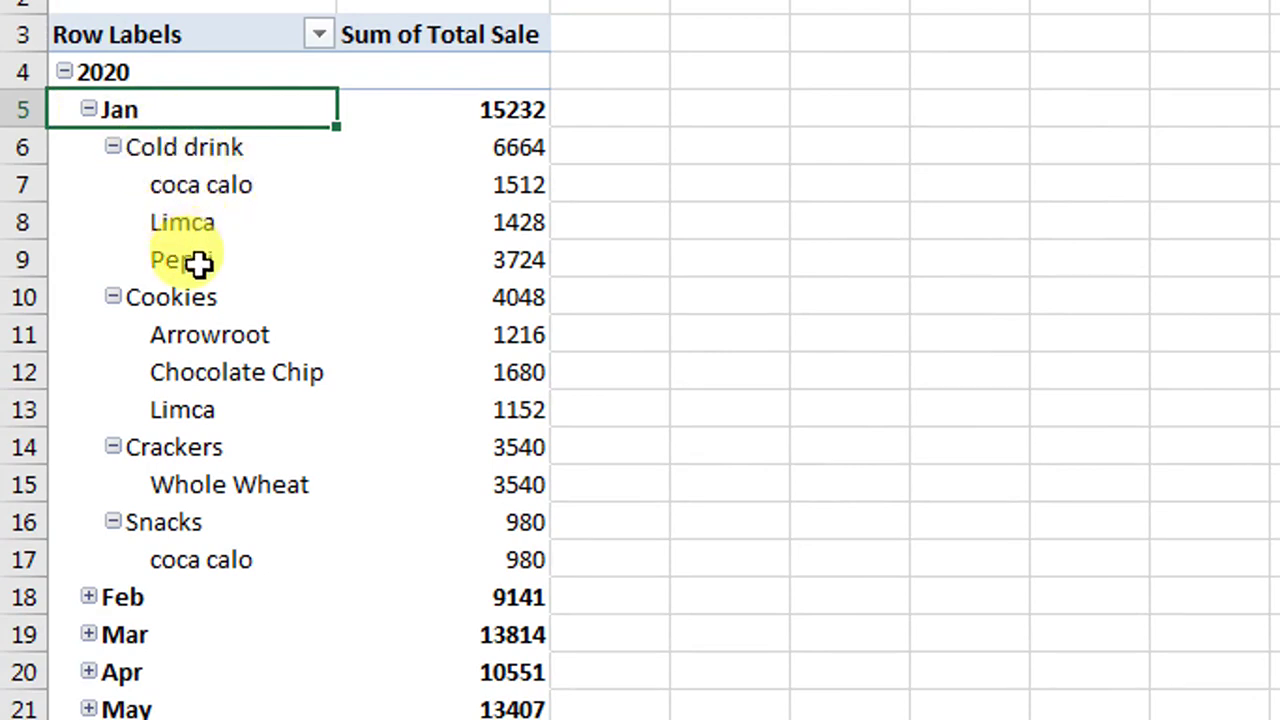
# Check Jan product totals, then collapse Cold drink, Cookies, Crackers and Snacks.
pyautogui.click(528, 191)
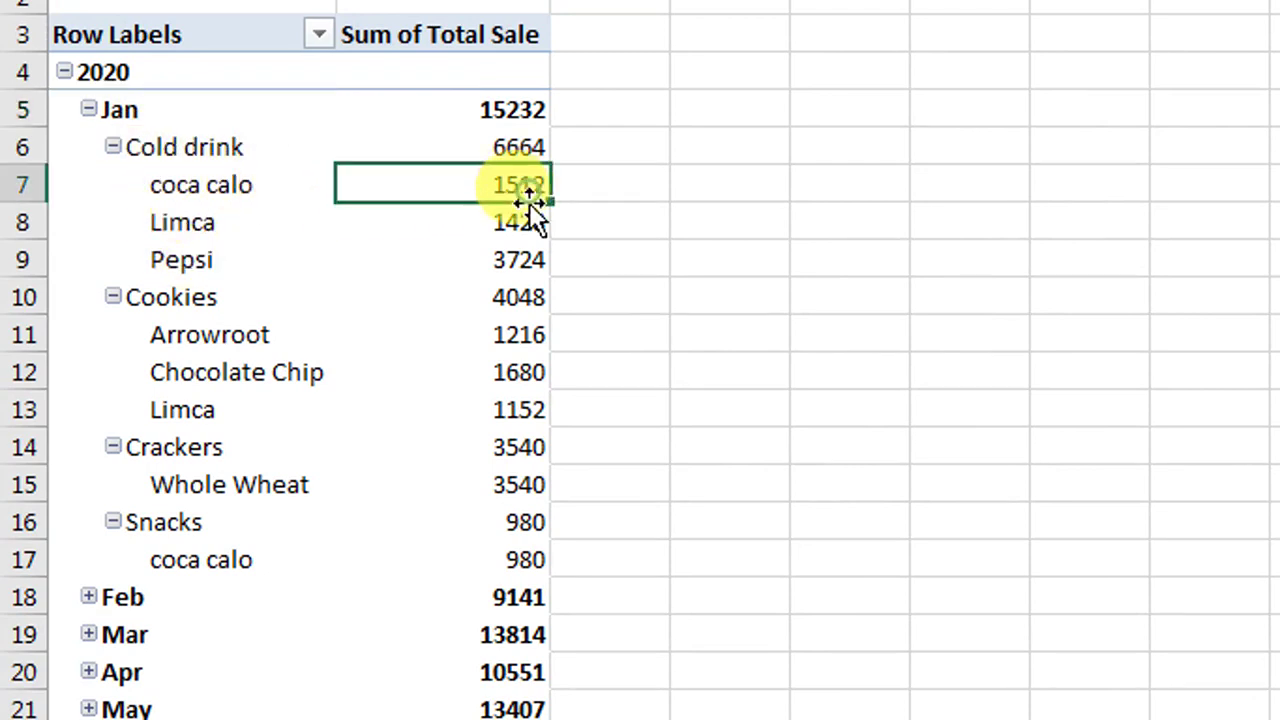
pyautogui.click(528, 217)
pyautogui.click(532, 252)
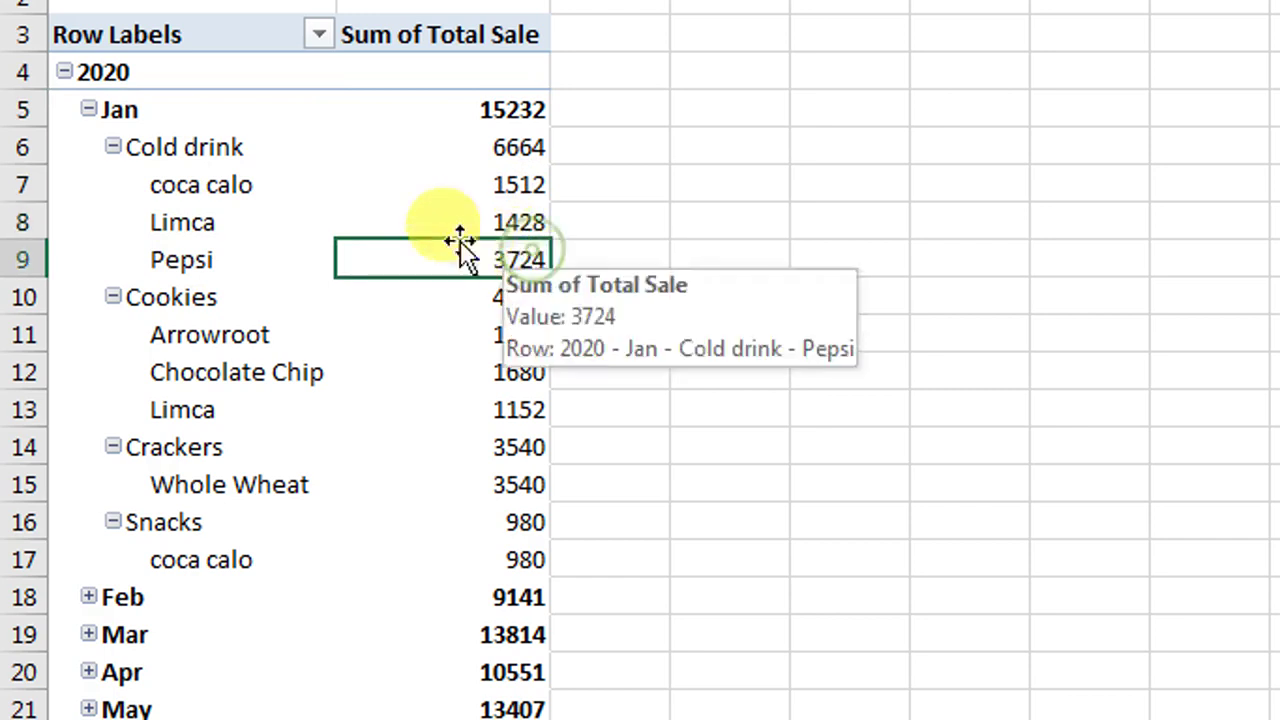
pyautogui.click(112, 148)
pyautogui.click(114, 184)
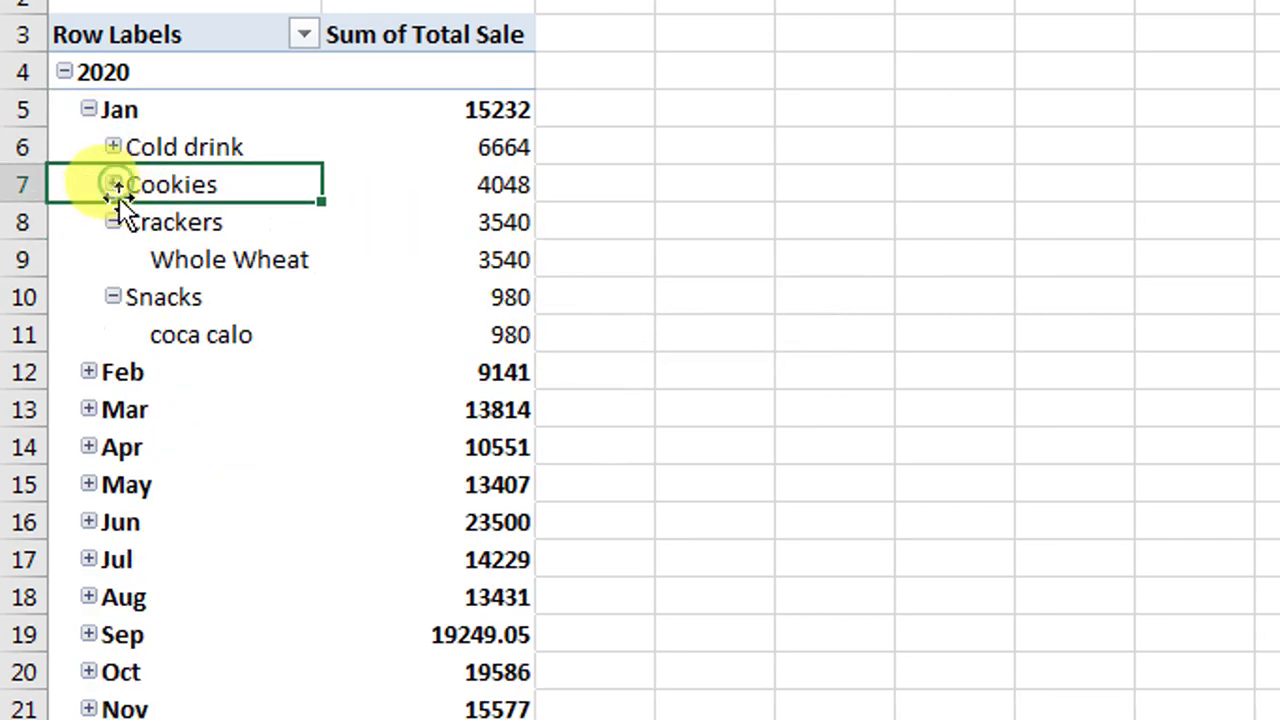
pyautogui.click(113, 222)
pyautogui.click(113, 259)
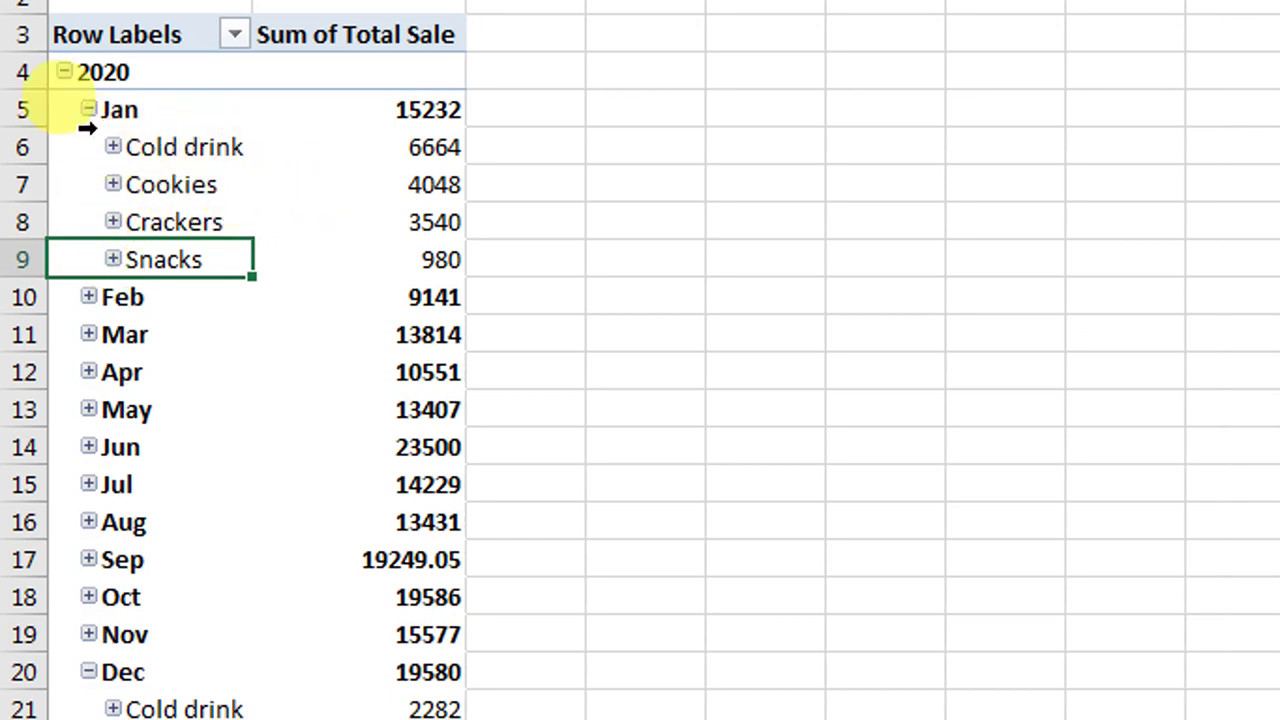
# Briefly re-expand Cookies and Cold drink, then collapse the Jan and Dec month groups.
pyautogui.click(112, 184)
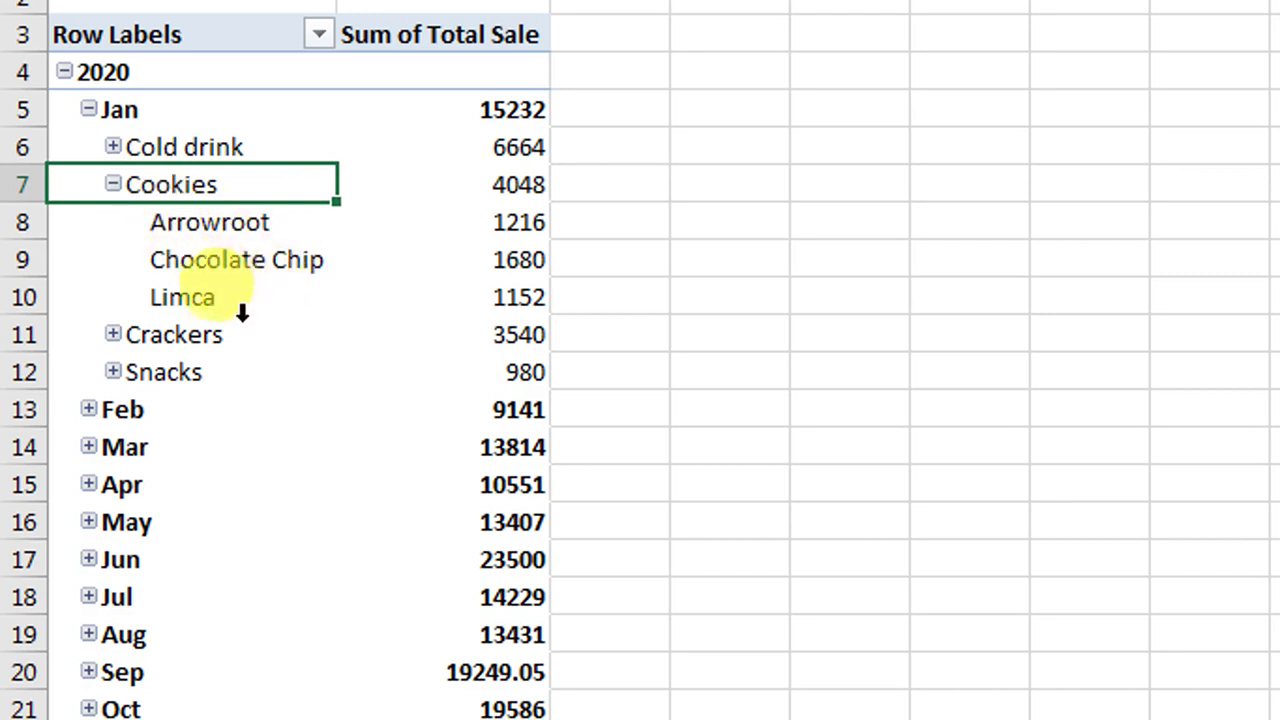
pyautogui.click(113, 147)
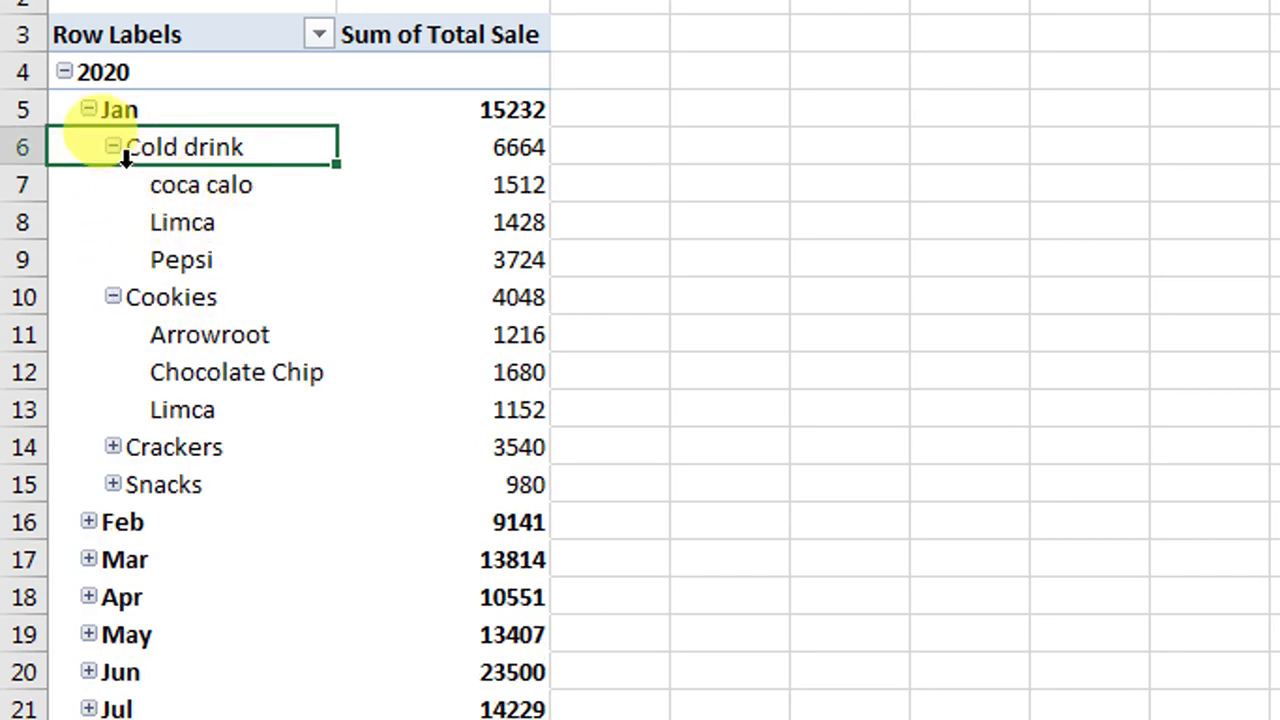
pyautogui.click(113, 147)
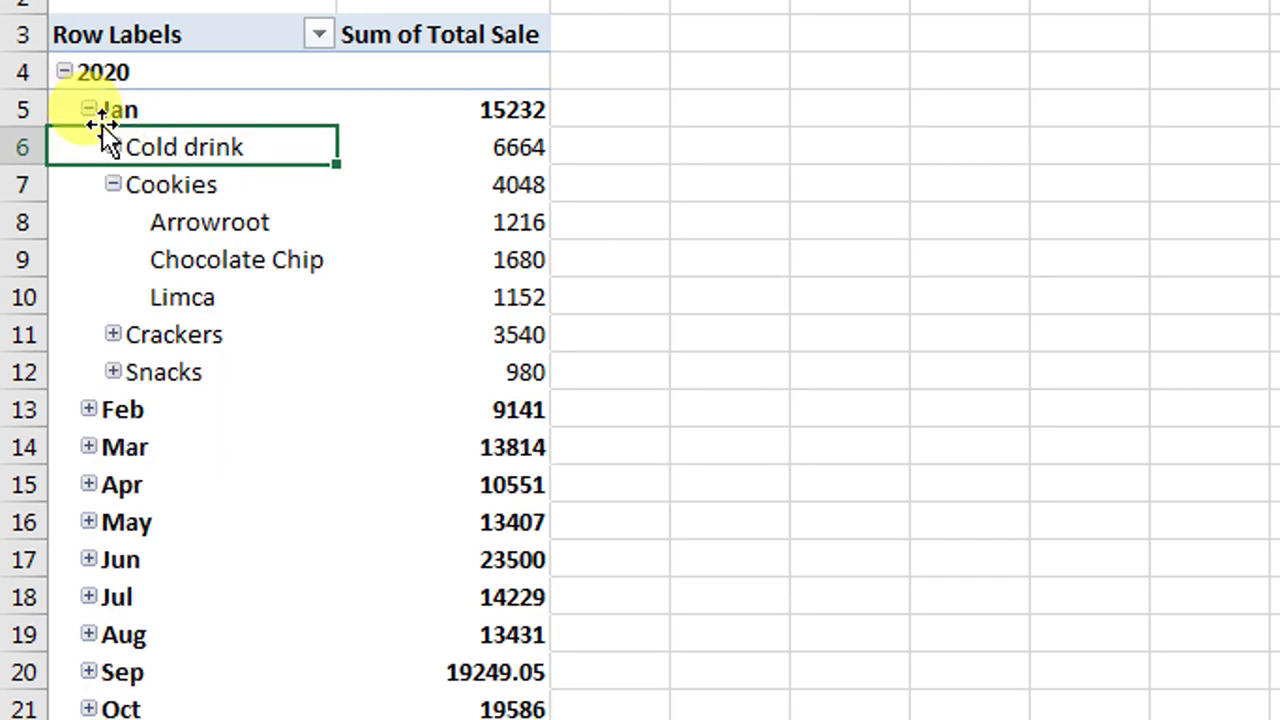
pyautogui.click(89, 109)
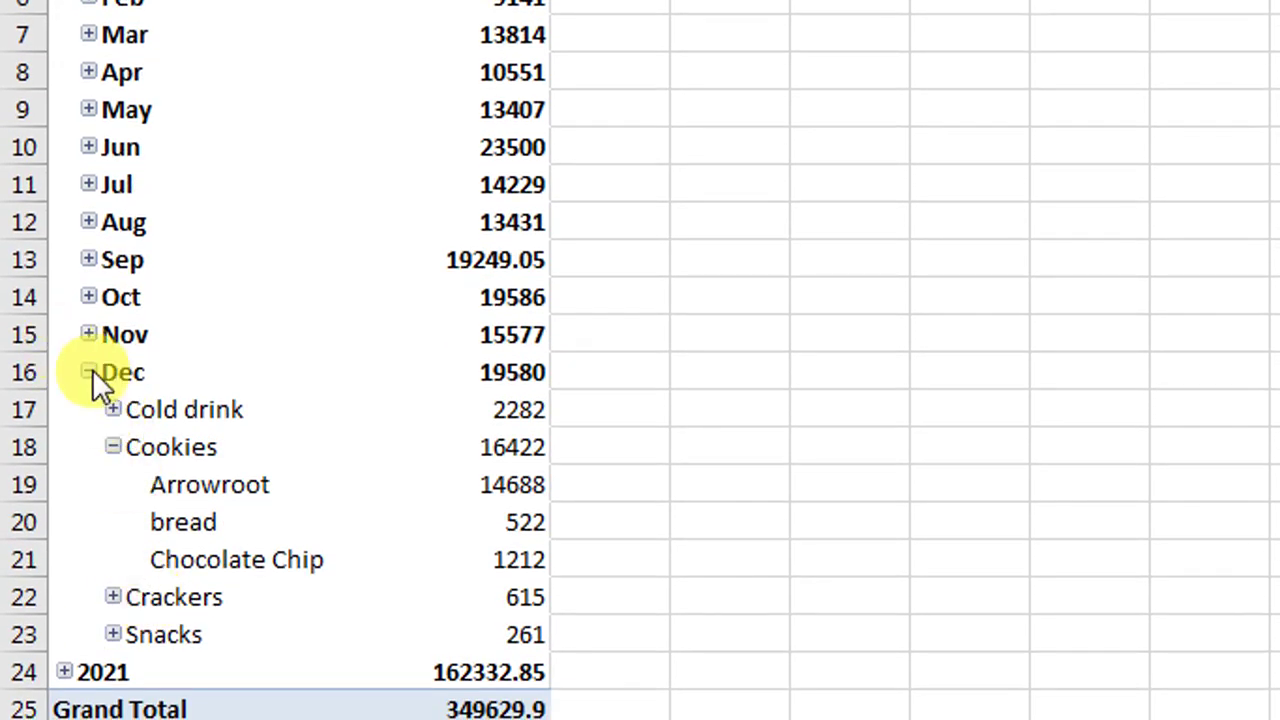
pyautogui.click(90, 372)
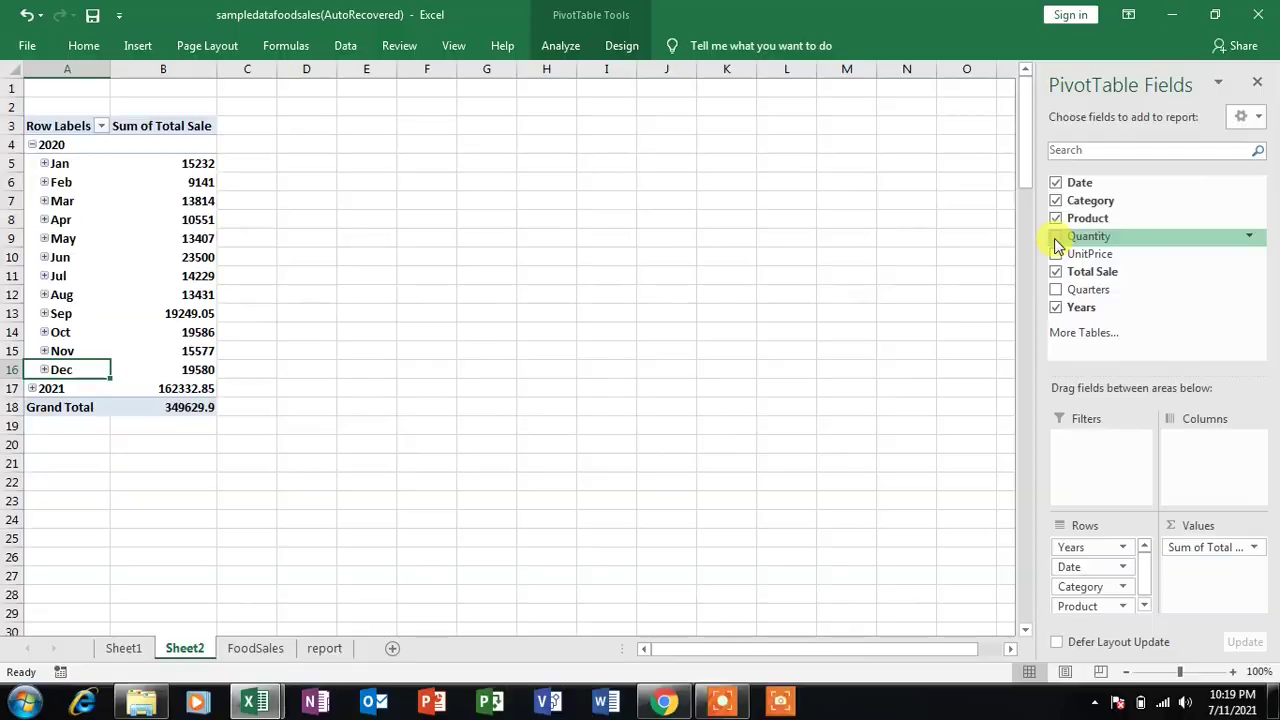
# Add Sum of Quantity, move it ahead of Sum of Total Sale, and select both columns.
pyautogui.click(1056, 236)
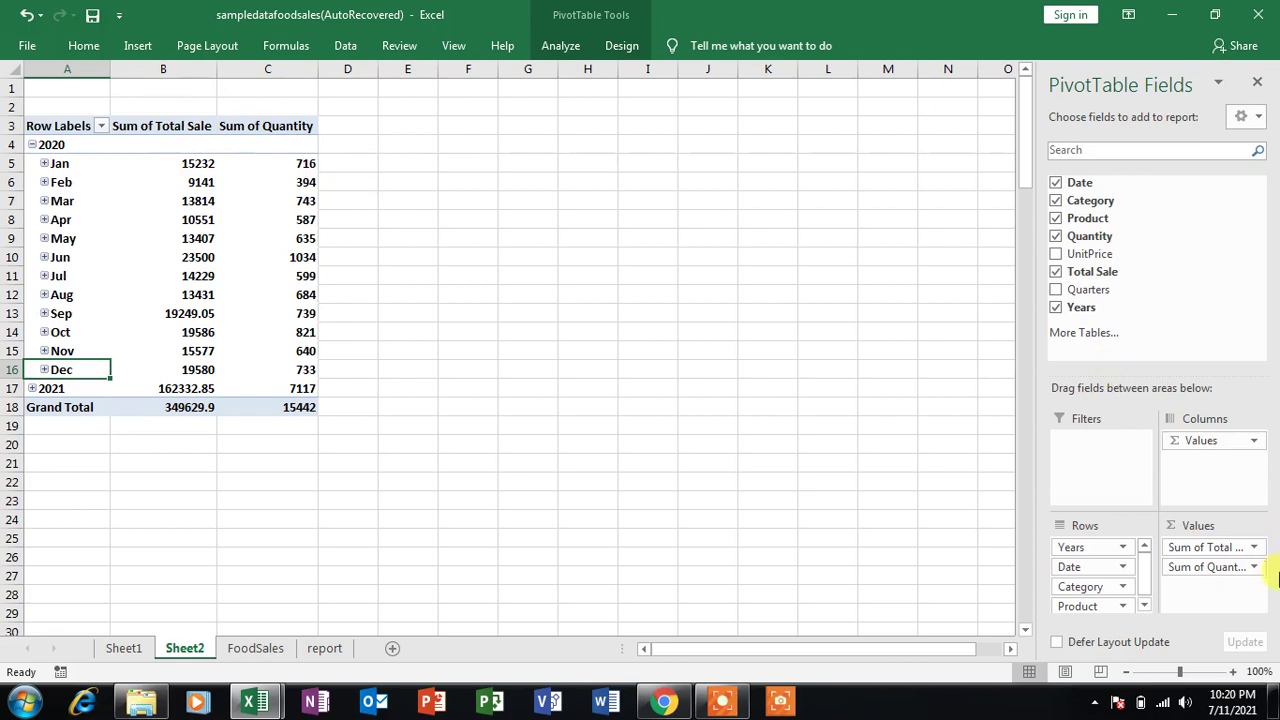
pyautogui.moveTo(1233, 577)
pyautogui.mouseDown()
pyautogui.moveTo(1213, 578)
pyautogui.moveTo(1205, 545)
pyautogui.mouseUp()
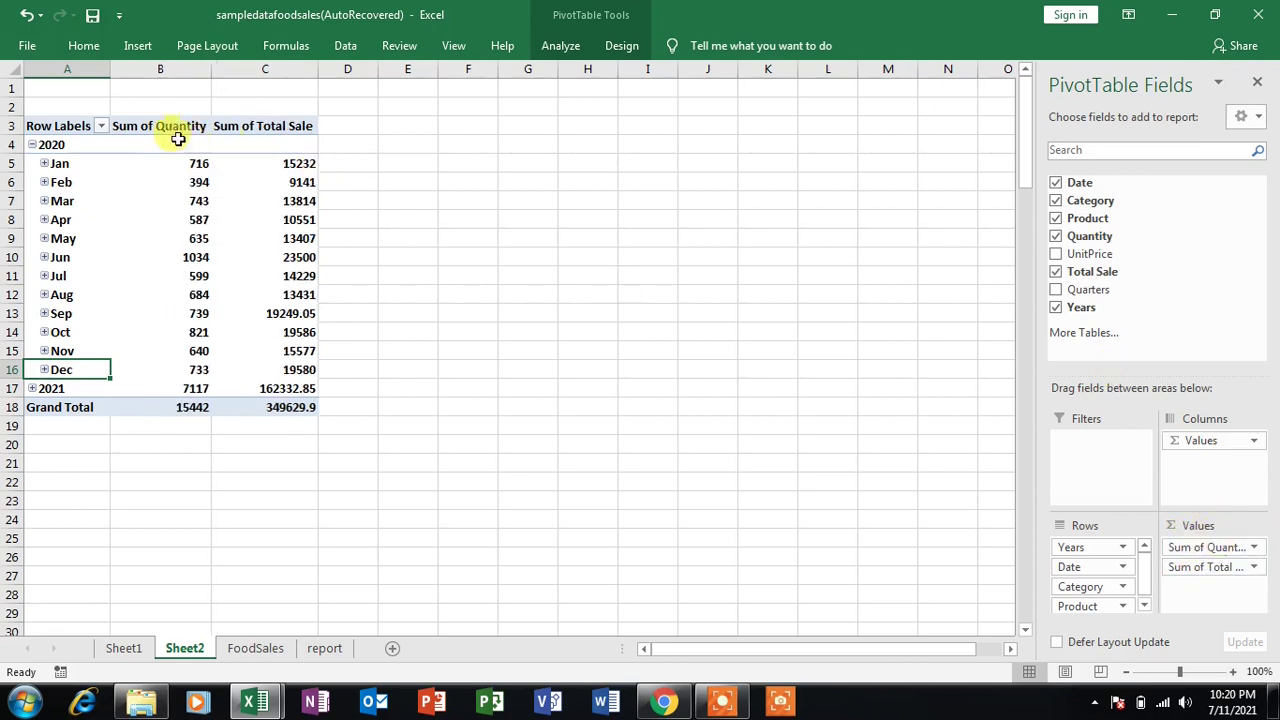
pyautogui.moveTo(163, 126); pyautogui.dragTo(191, 392)
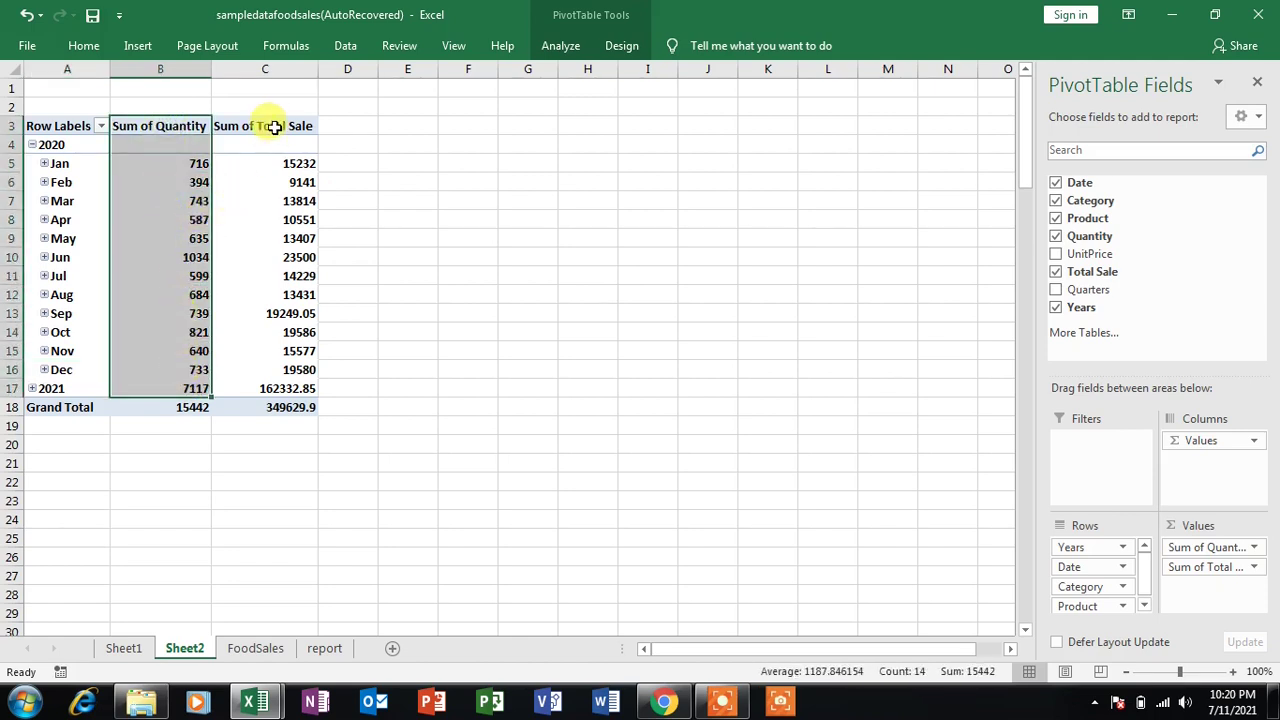
pyautogui.moveTo(274, 127); pyautogui.dragTo(287, 389)
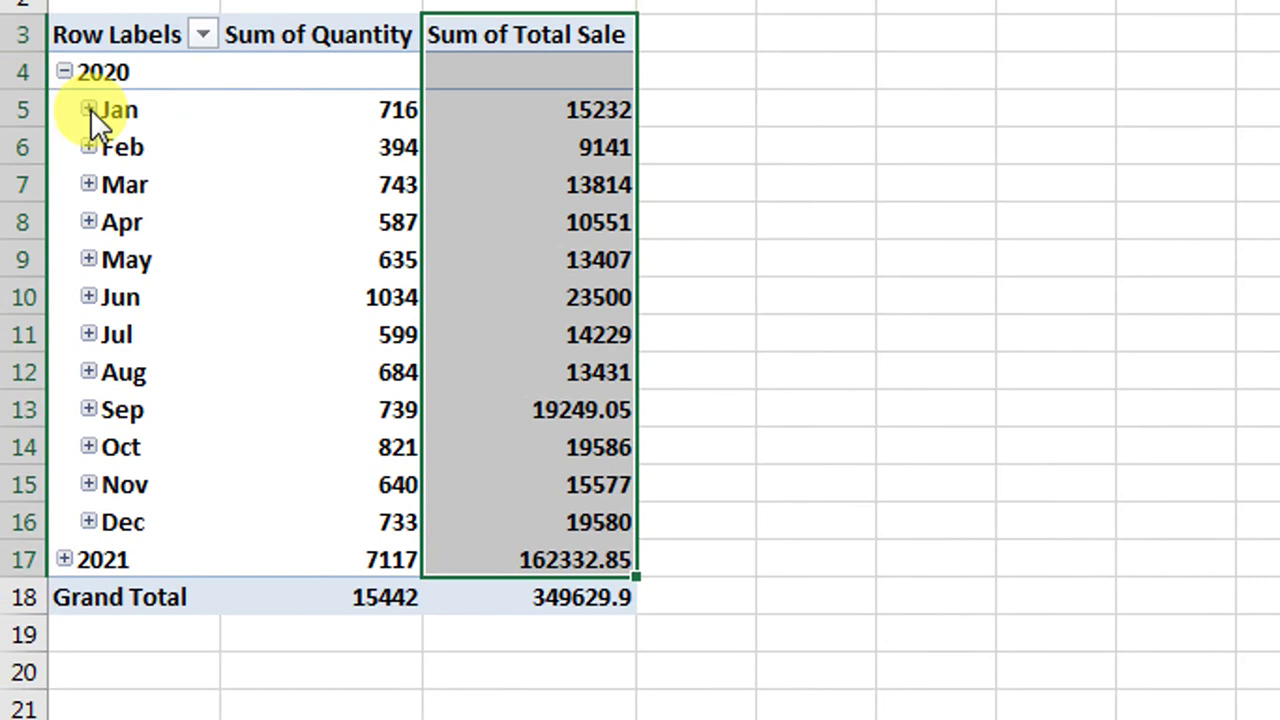
# Expand January to review category quantities: Cold drink 238, Cookies 214, Chocolate Chip 140.
pyautogui.click(89, 109)
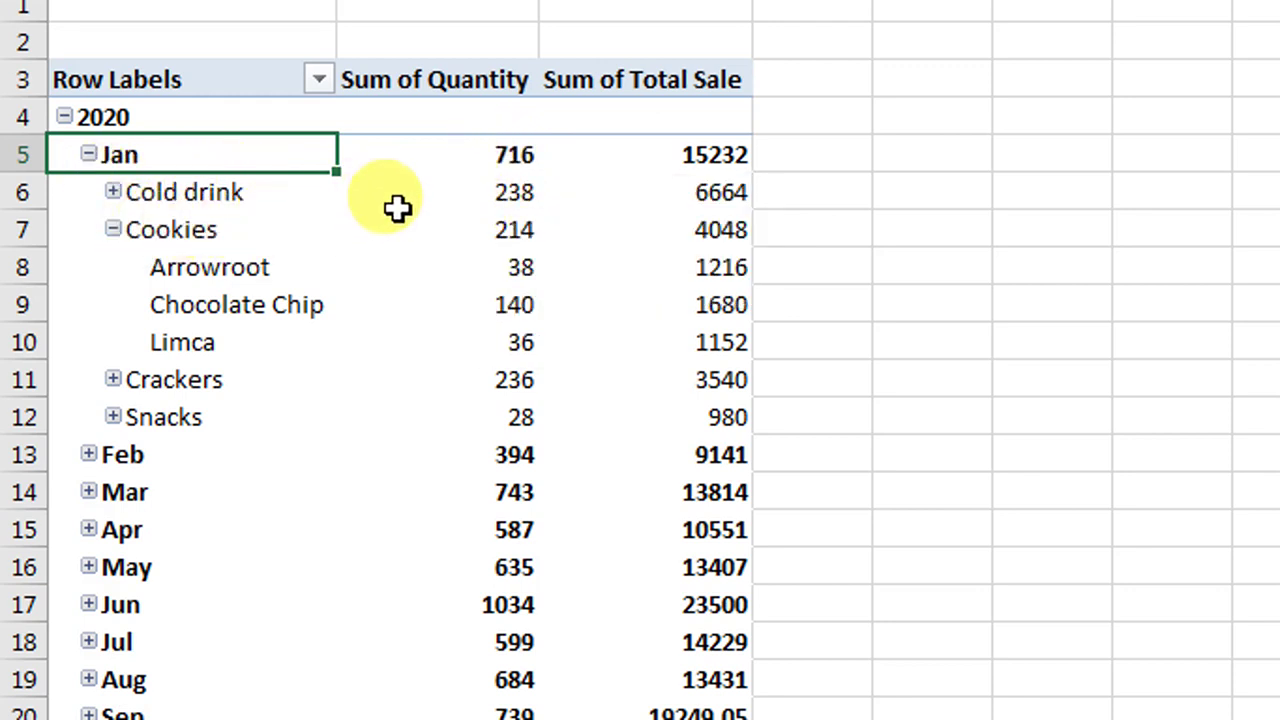
pyautogui.click(508, 192)
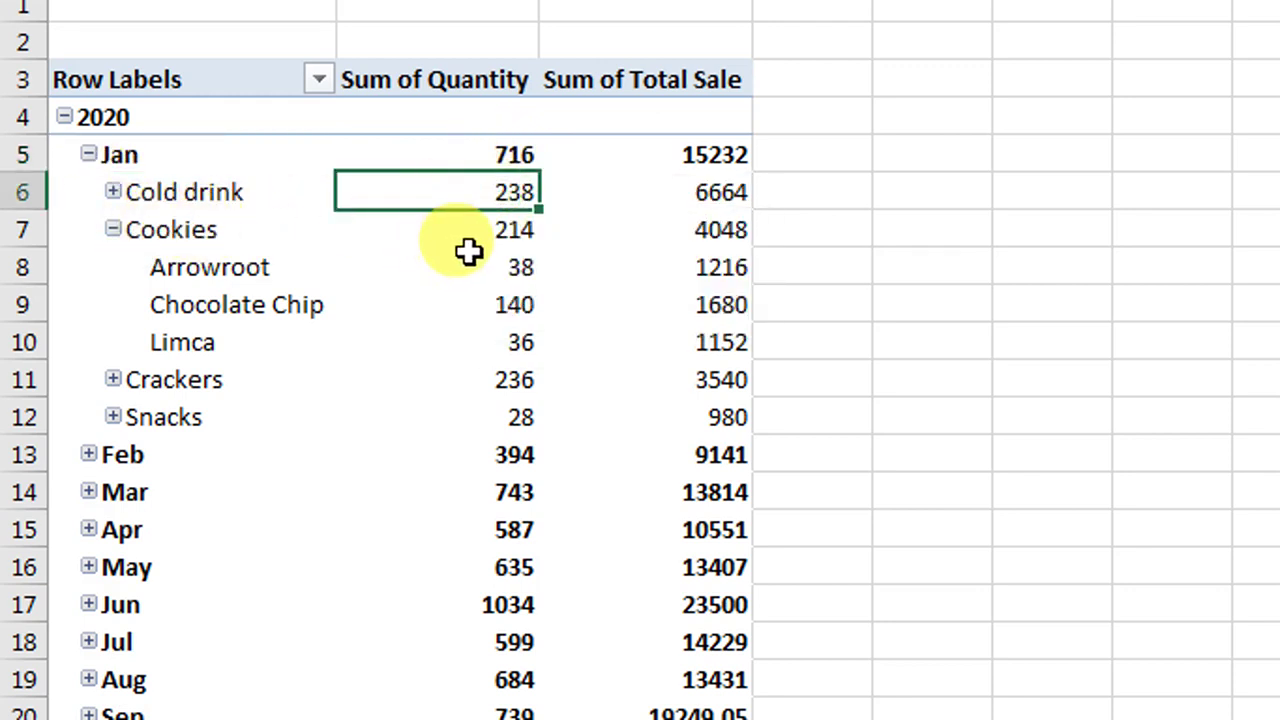
pyautogui.click(508, 229)
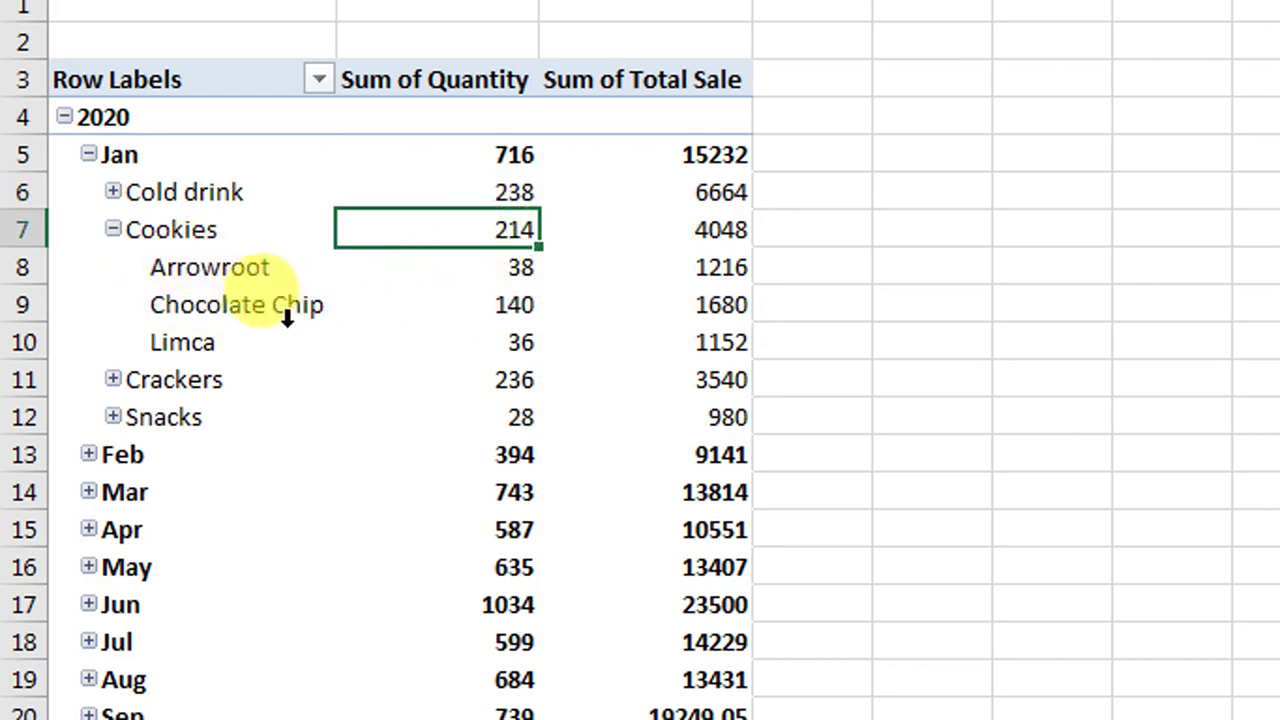
pyautogui.click(508, 305)
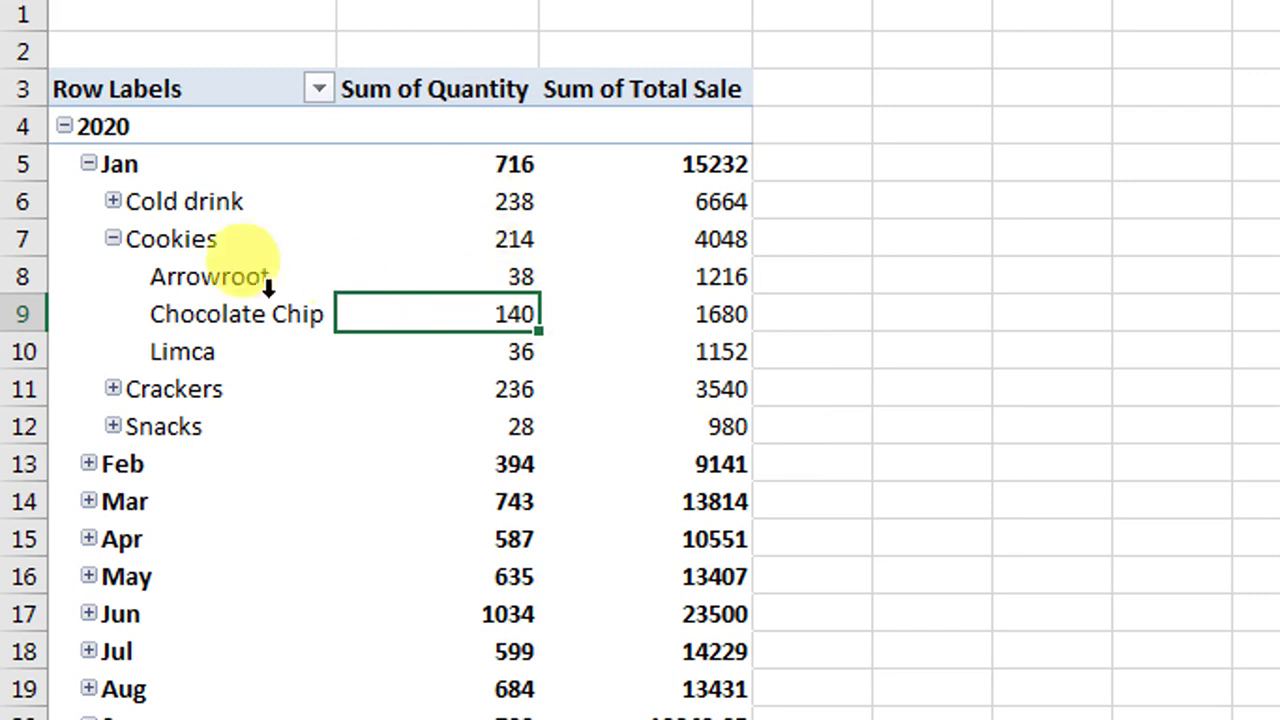
pyautogui.click(114, 240)
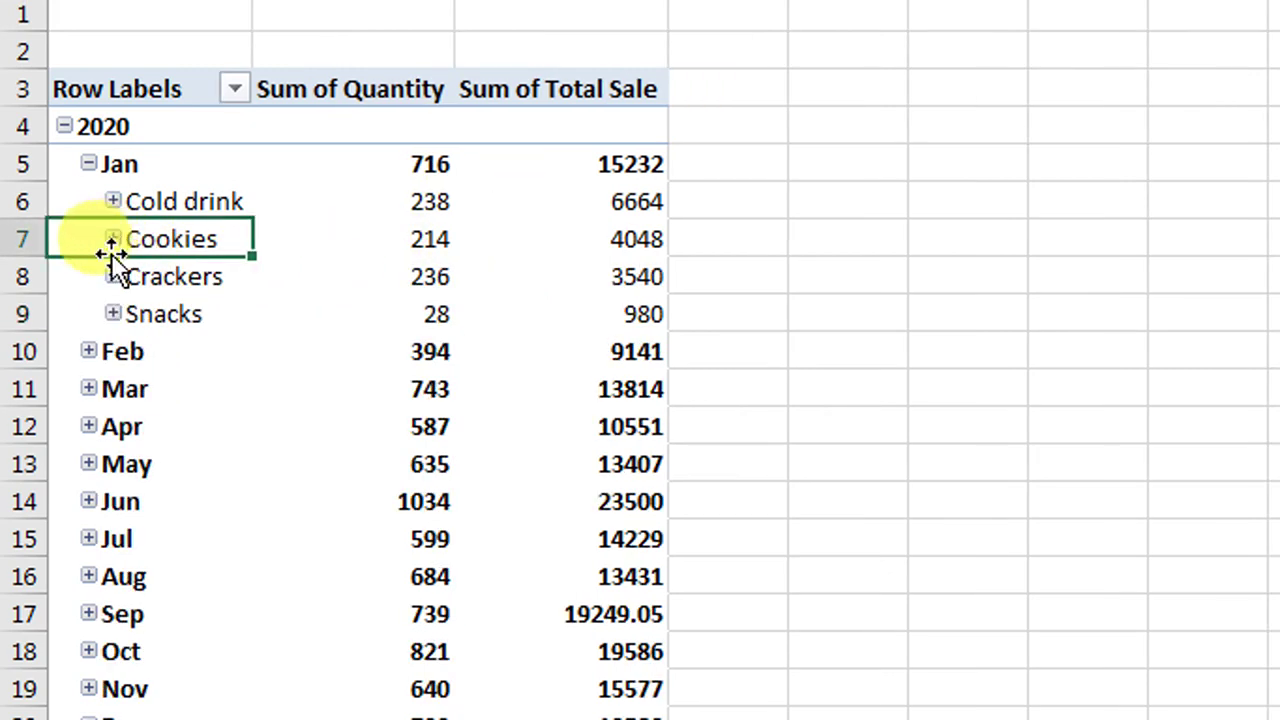
pyautogui.click(114, 277)
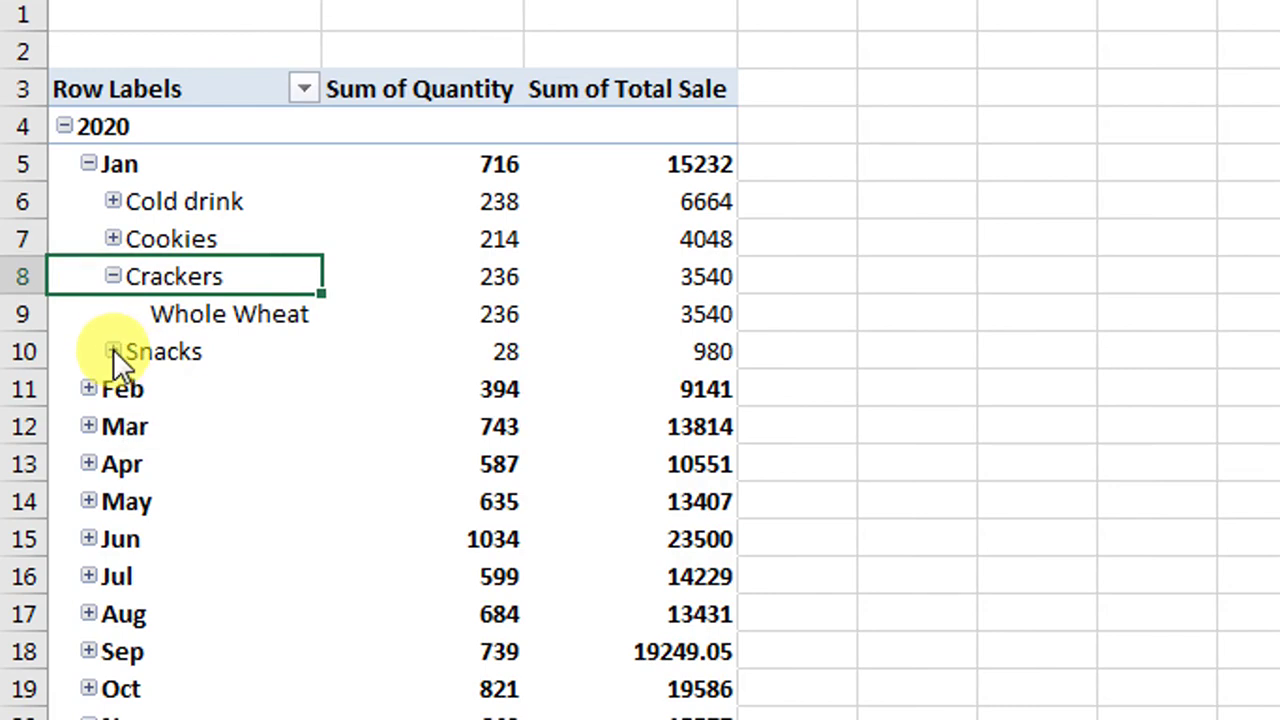
pyautogui.click(113, 276)
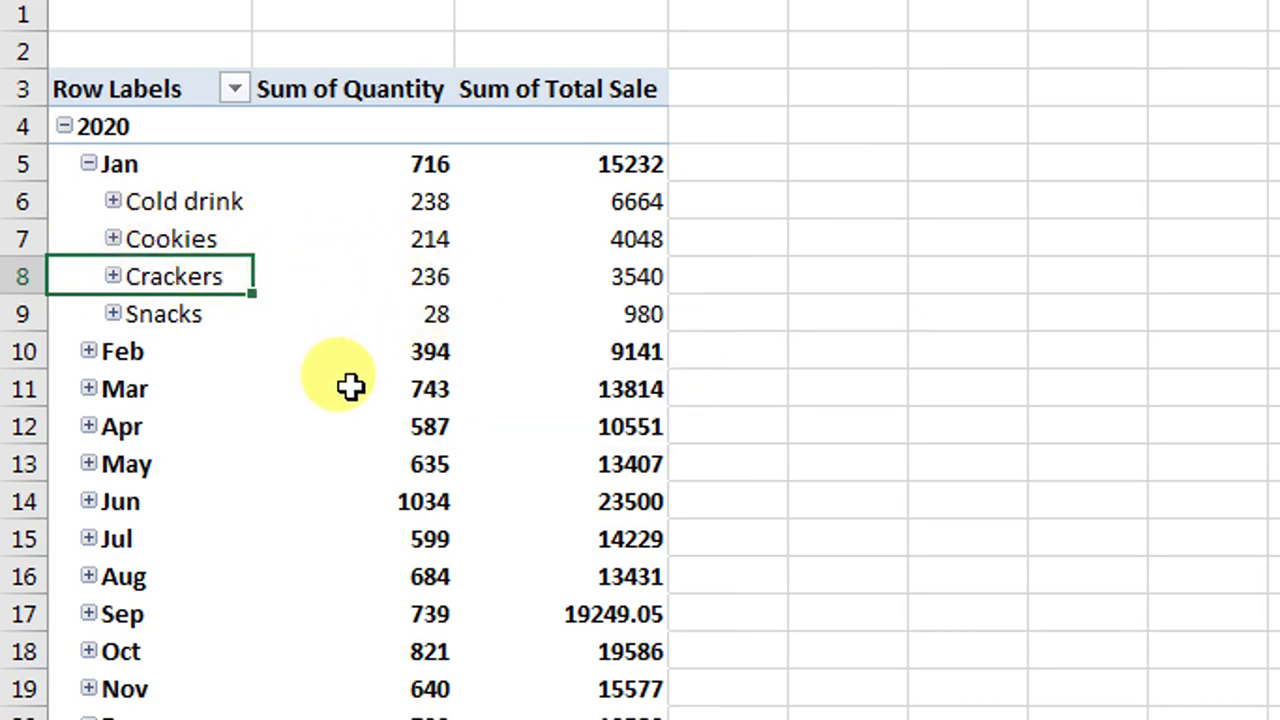
# Collapse the Jan group again and expand 2021 into its months.
pyautogui.scroll(-1, 520, 540)
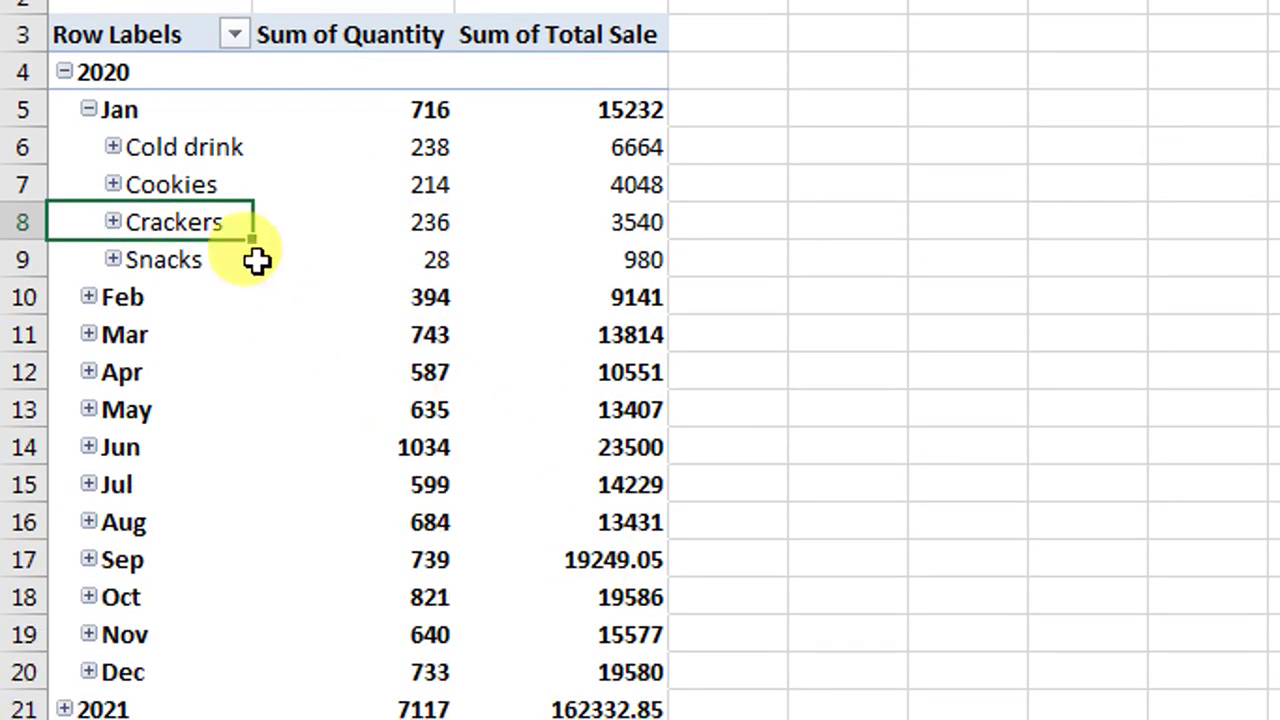
pyautogui.click(89, 110)
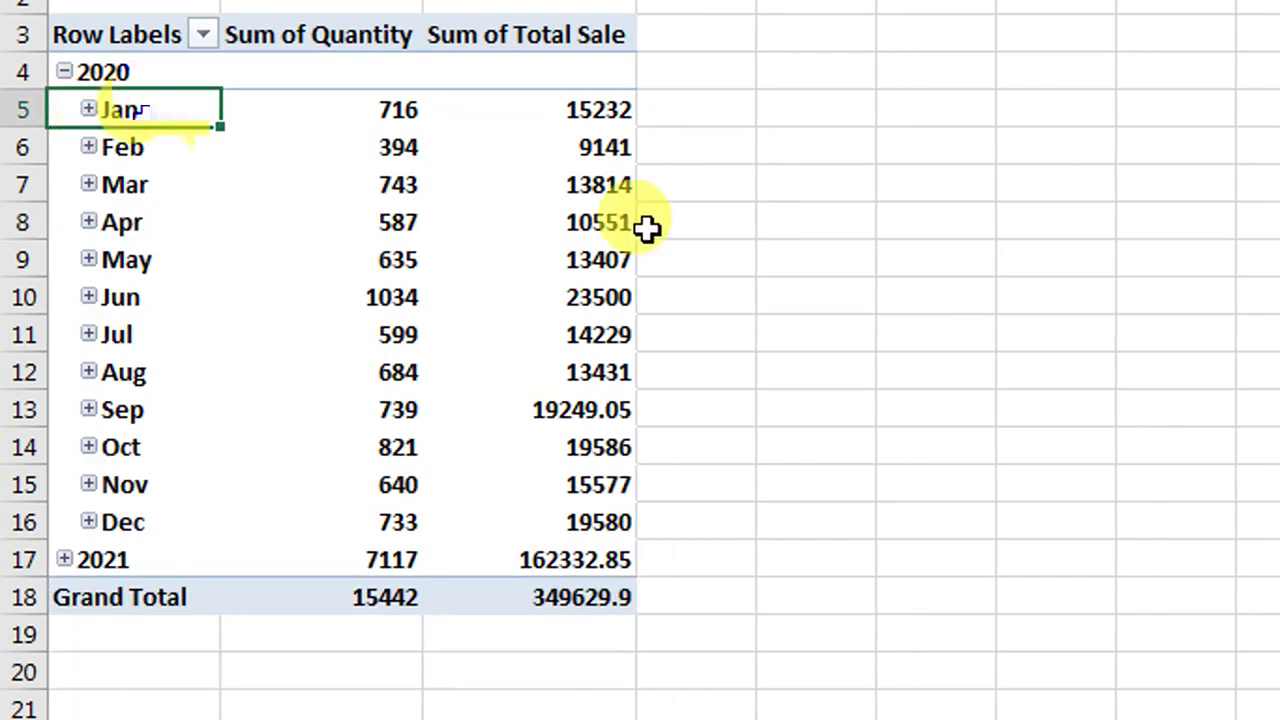
pyautogui.scroll(2, 374, 106)
pyautogui.moveTo(119, 107)
pyautogui.mouseDown()
pyautogui.moveTo(251, 243)
pyautogui.moveTo(567, 497)
pyautogui.mouseUp()
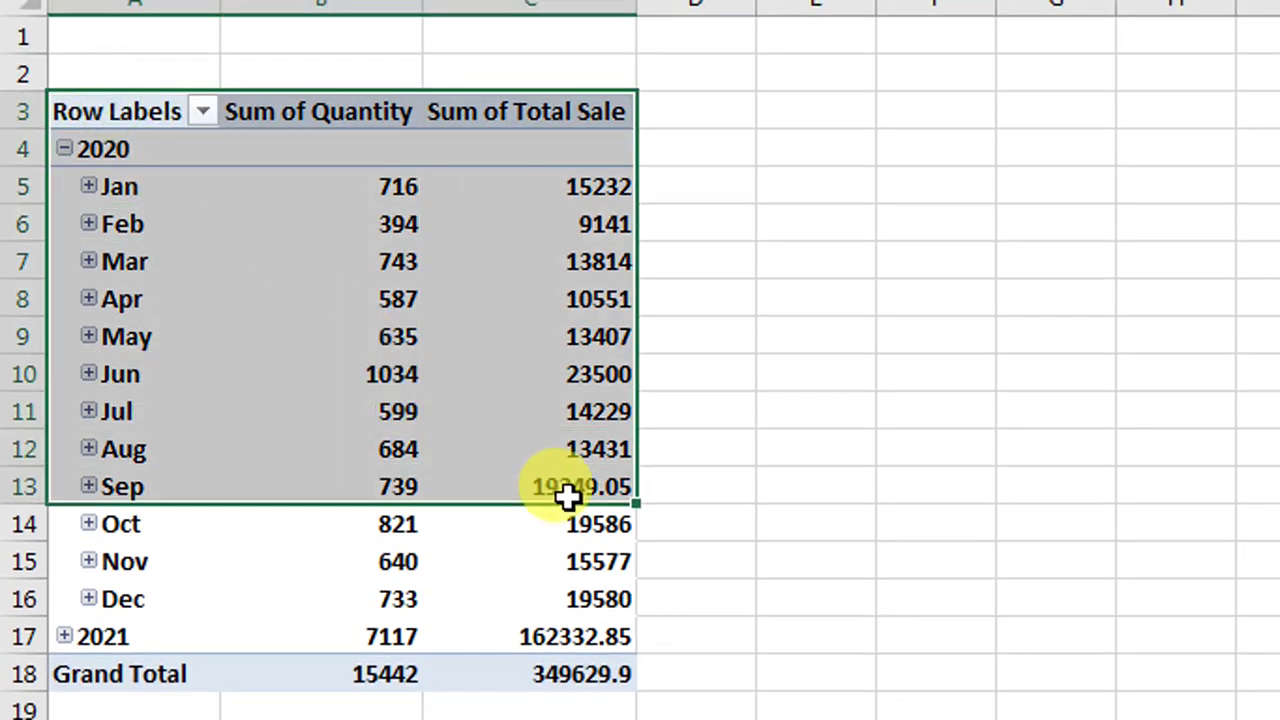
pyautogui.click(769, 364)
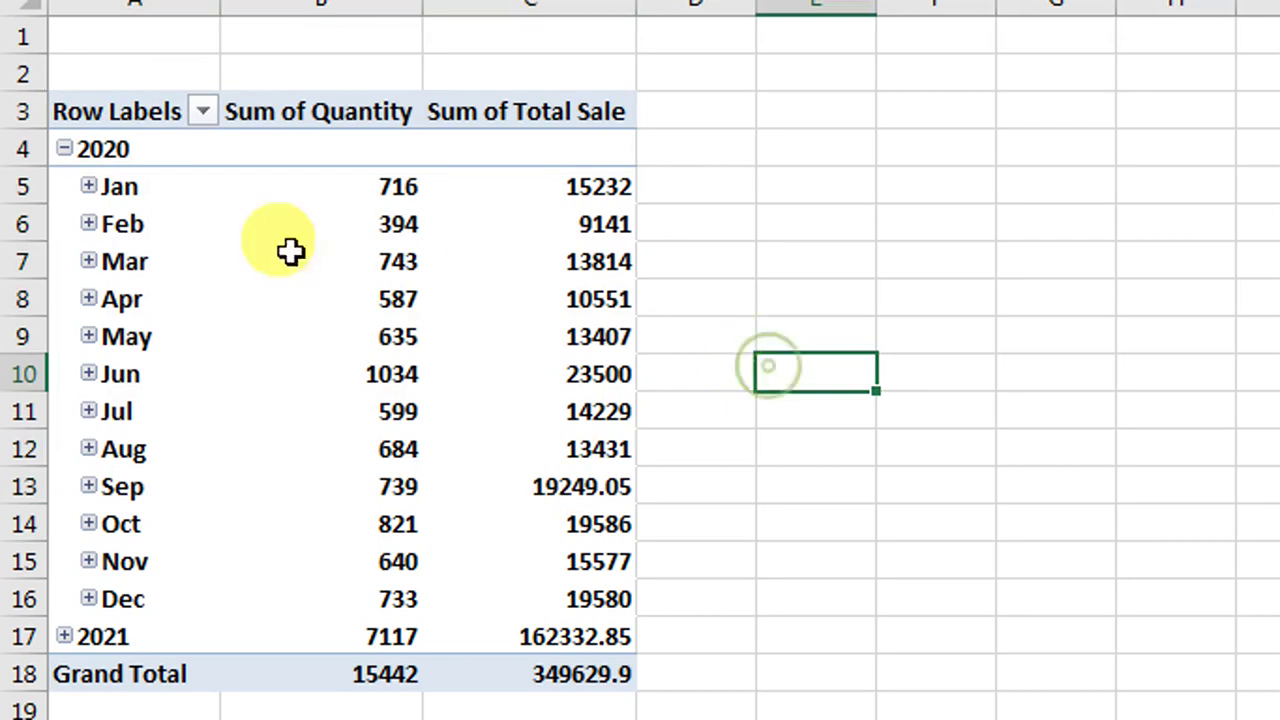
pyautogui.click(90, 187)
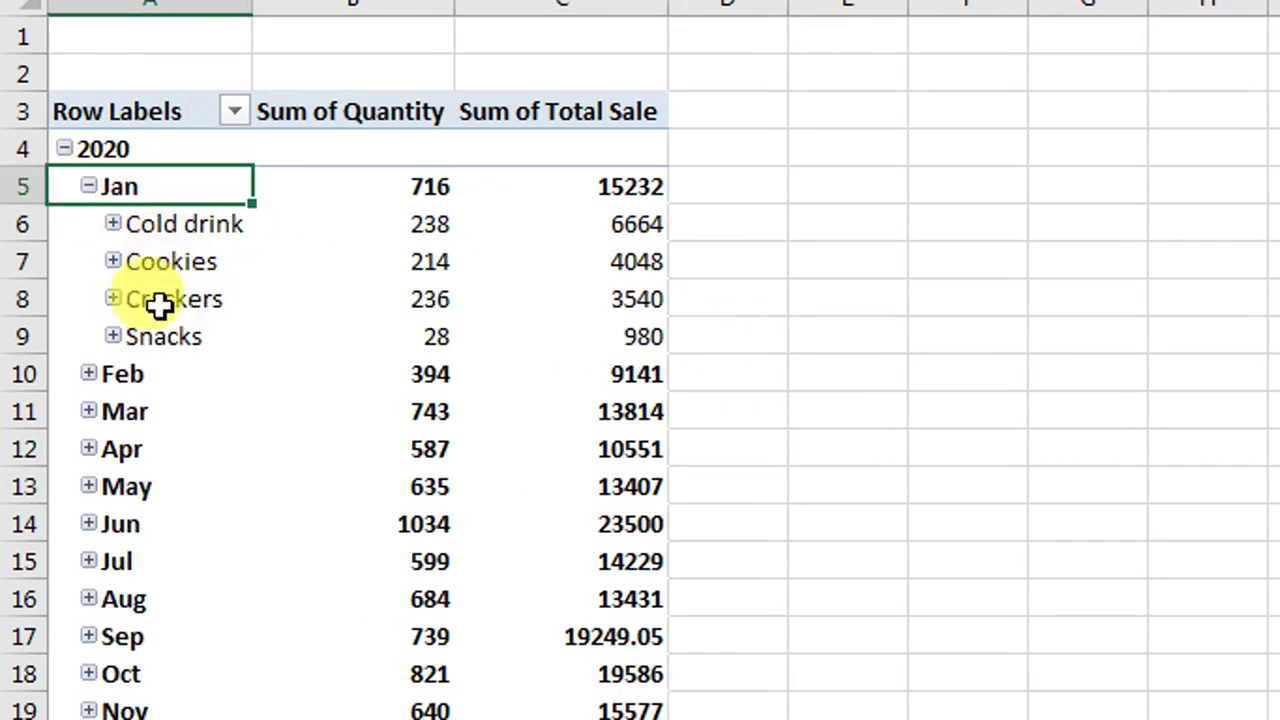
pyautogui.click(89, 186)
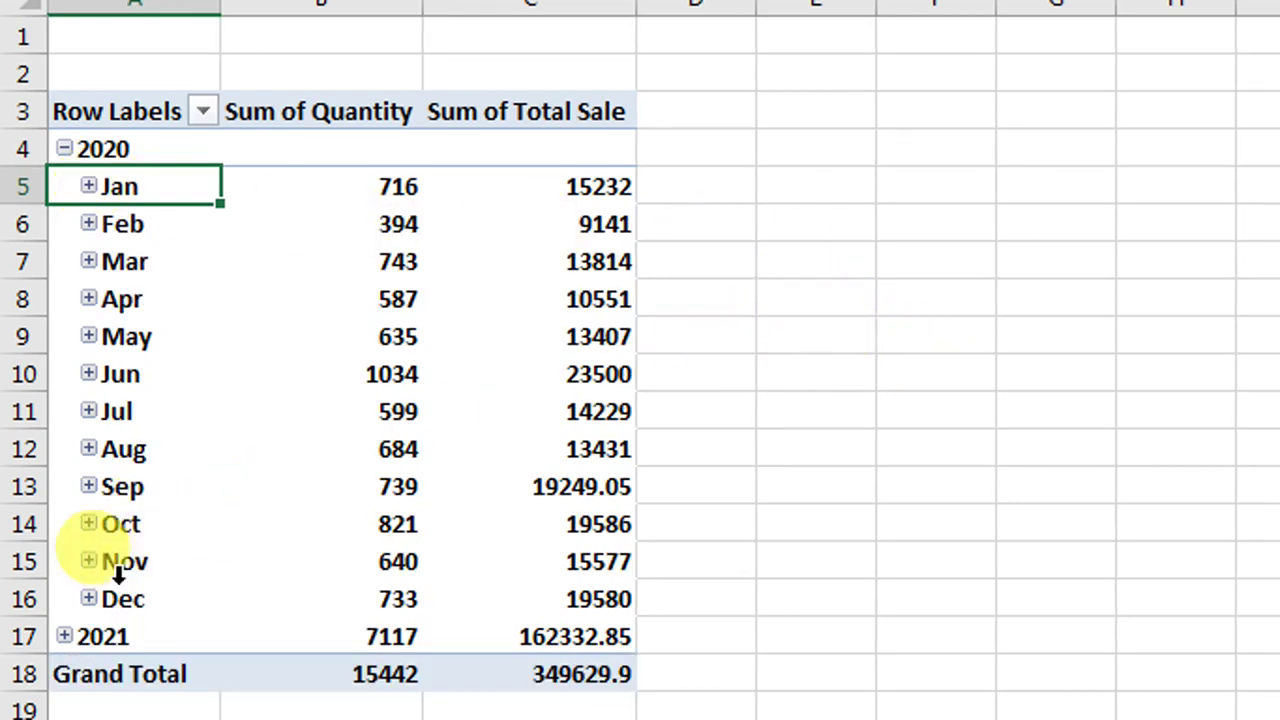
pyautogui.click(64, 606)
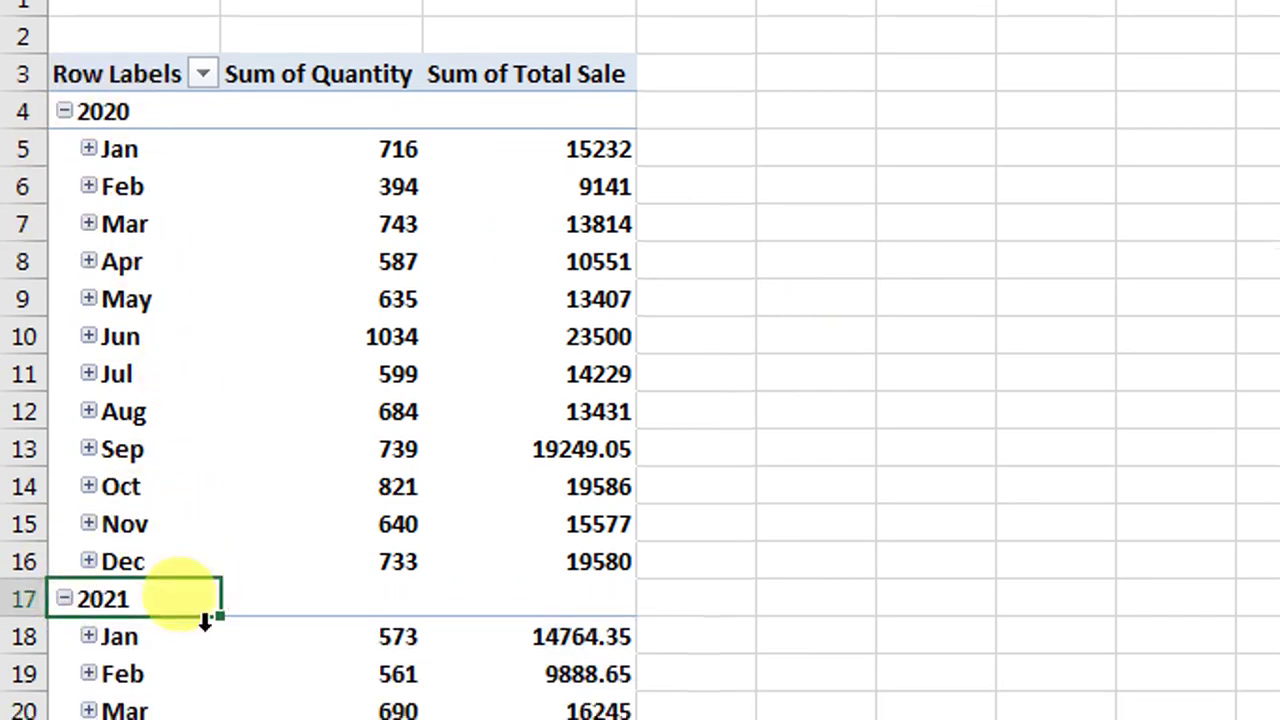
pyautogui.scroll(-4, 205, 620)
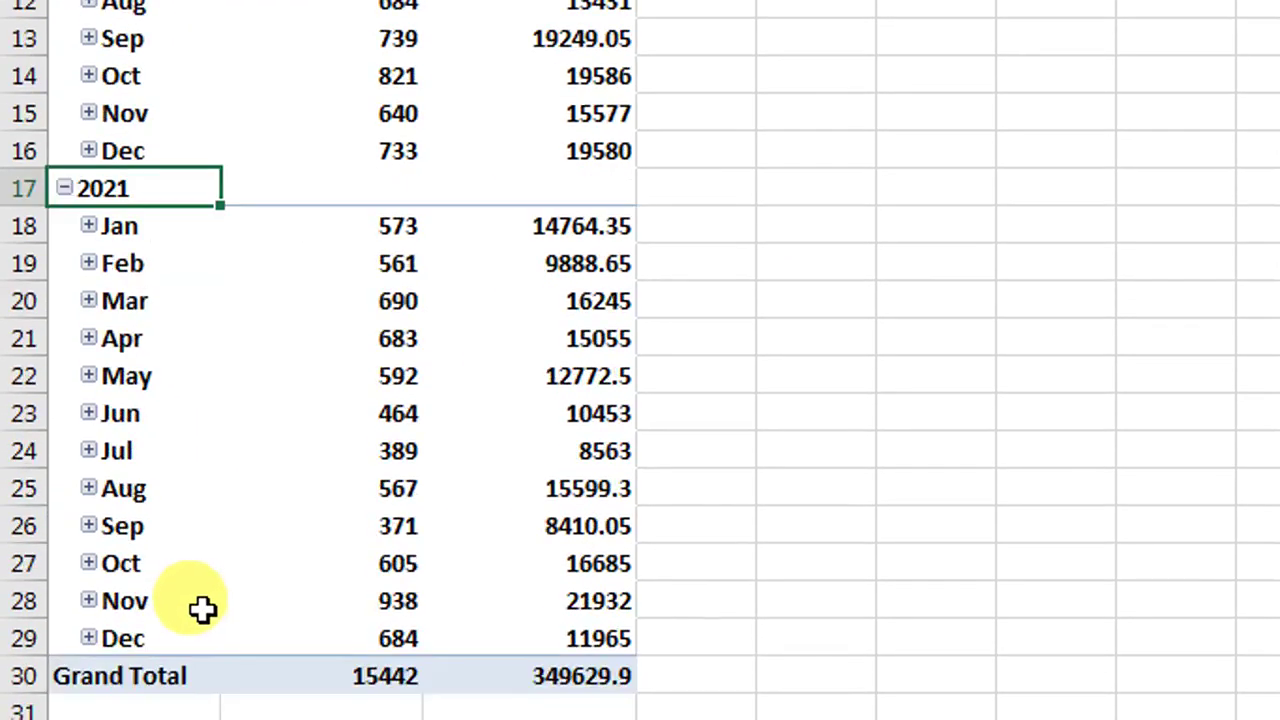
pyautogui.scroll(3, 315, 300)
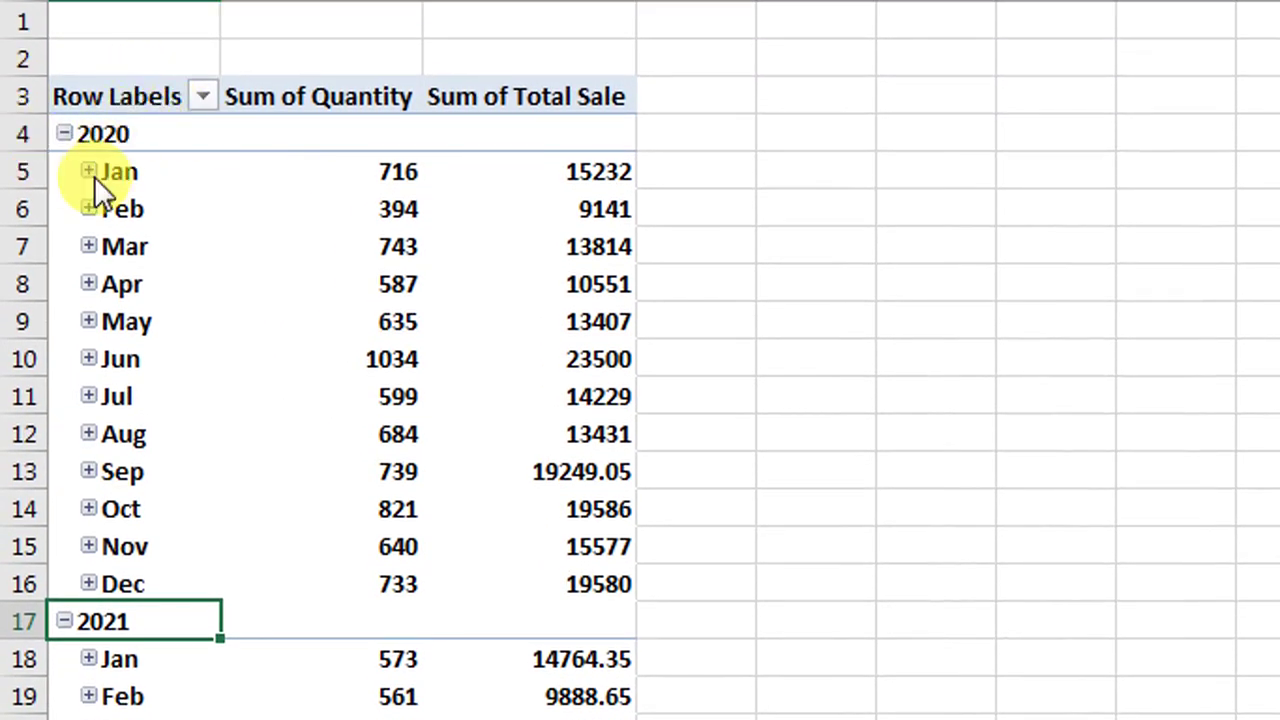
pyautogui.click(88, 170)
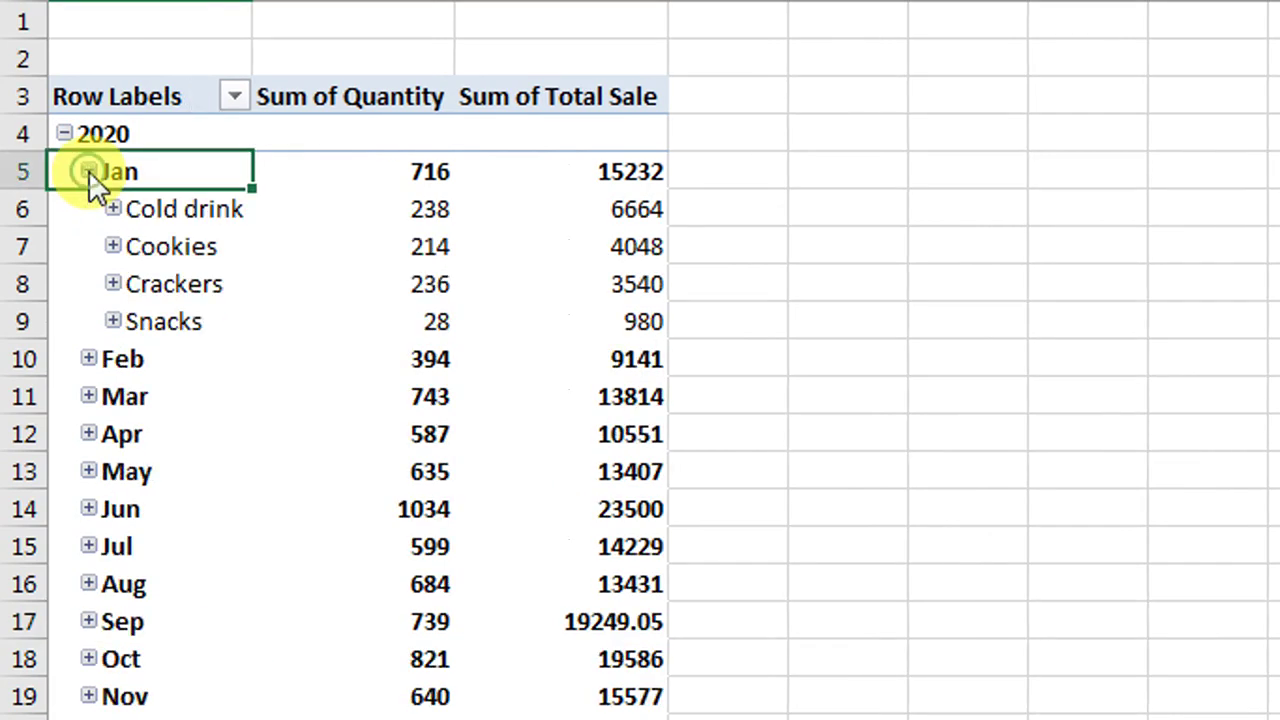
pyautogui.click(87, 171)
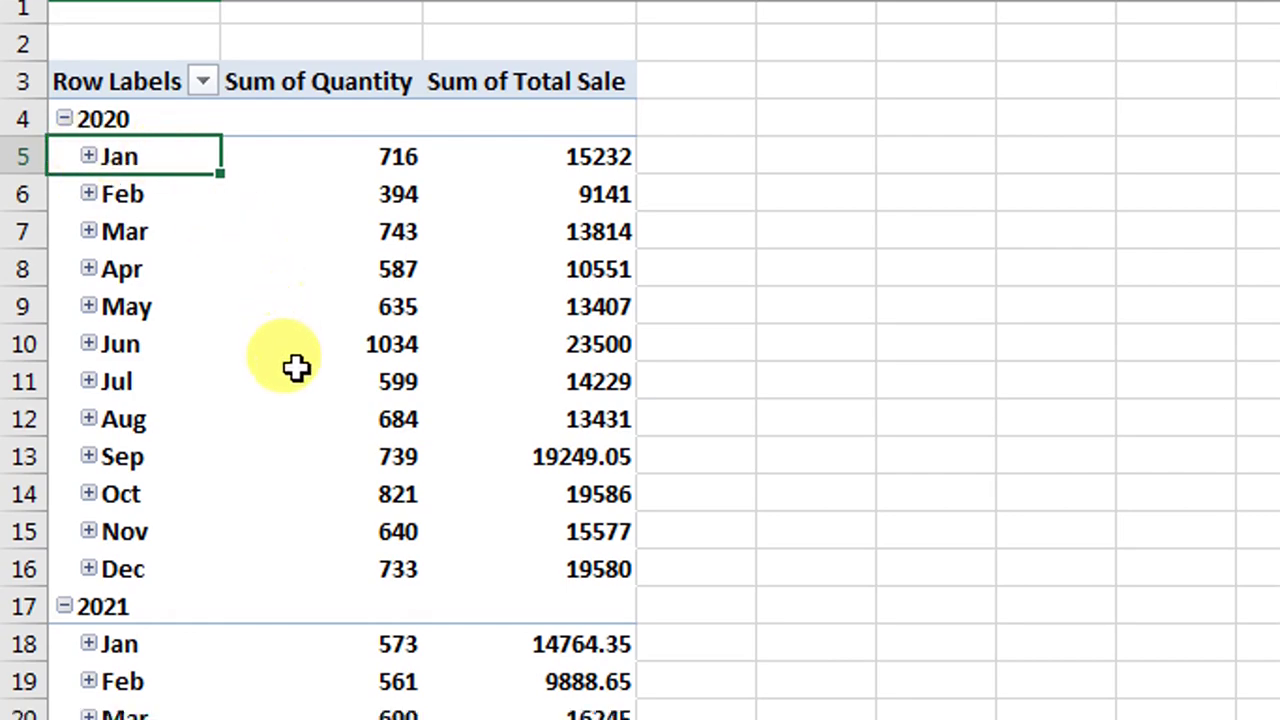
pyautogui.scroll(-4, 297, 368)
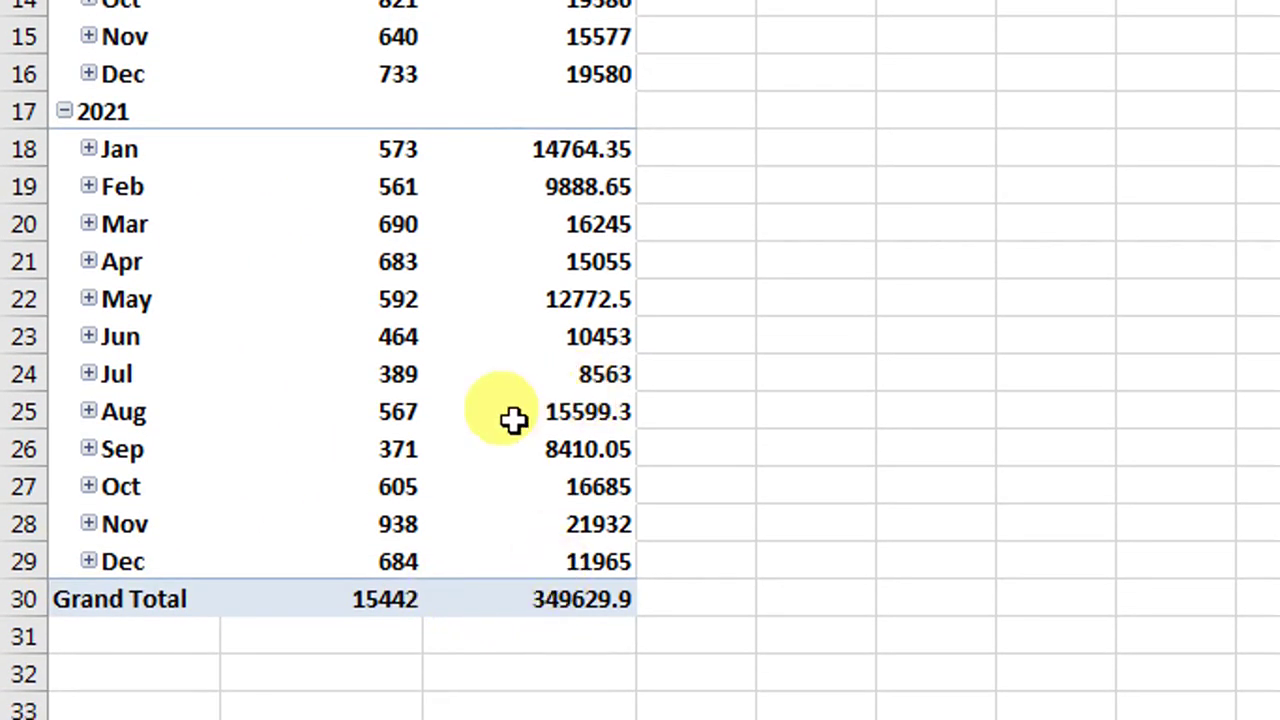
pyautogui.scroll(3, 380, 300)
pyautogui.scroll(-1, 377, 600)
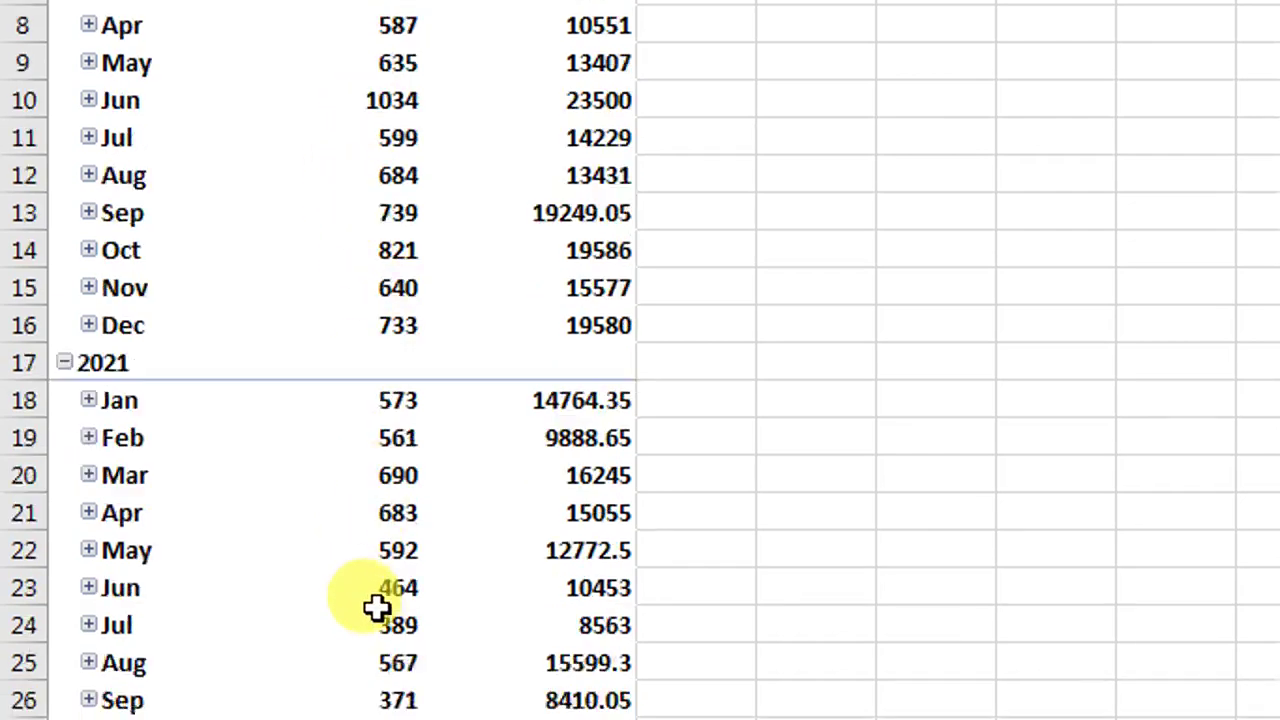
pyautogui.scroll(-1, 380, 600)
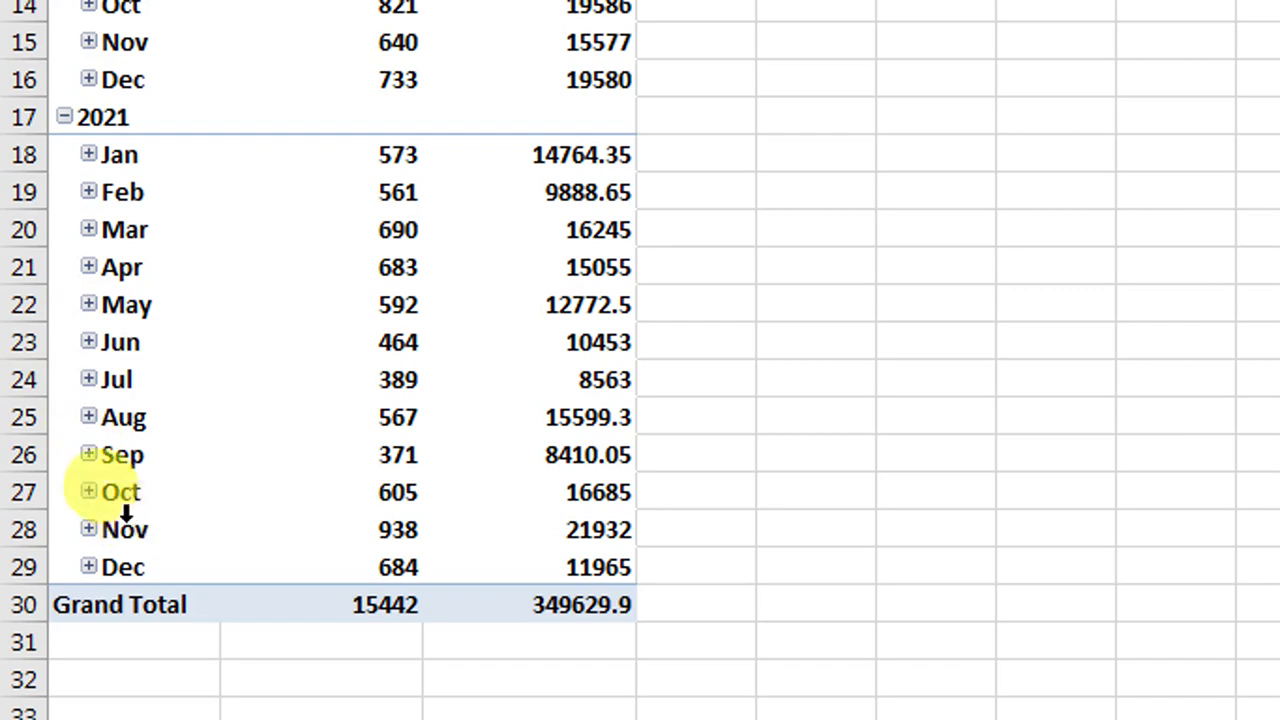
pyautogui.scroll(3, 140, 430)
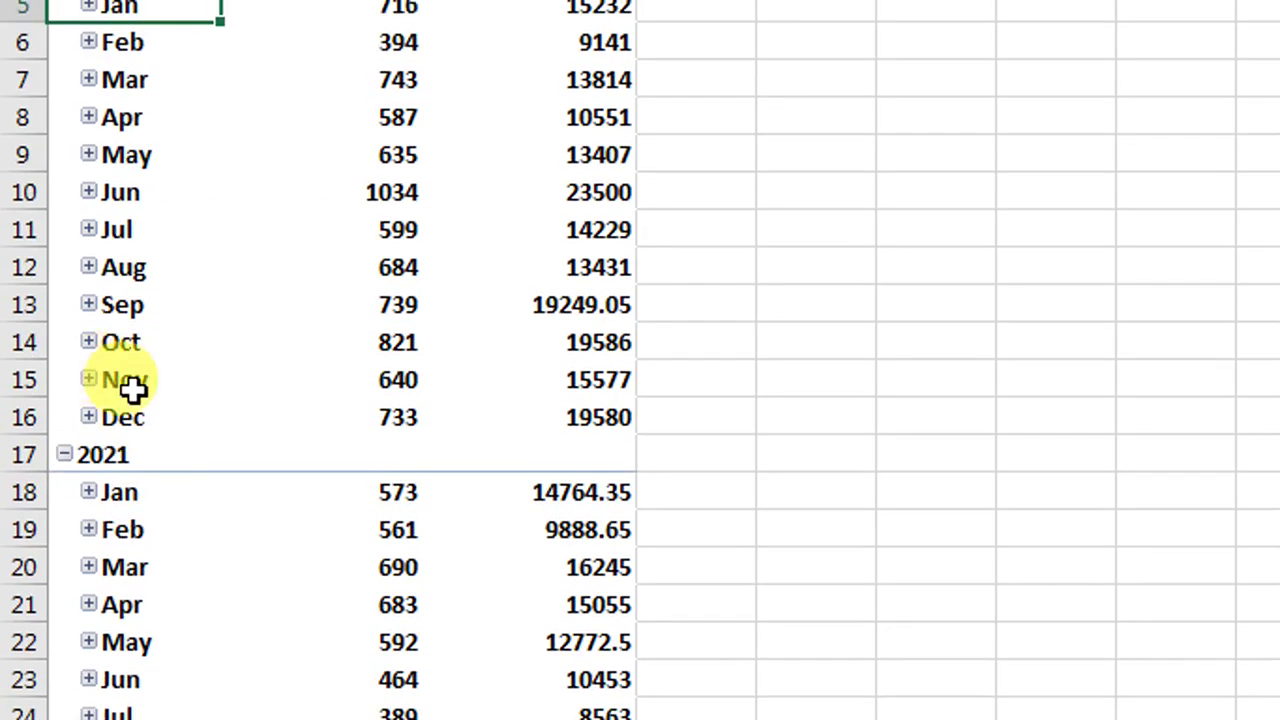
pyautogui.scroll(1, 138, 82)
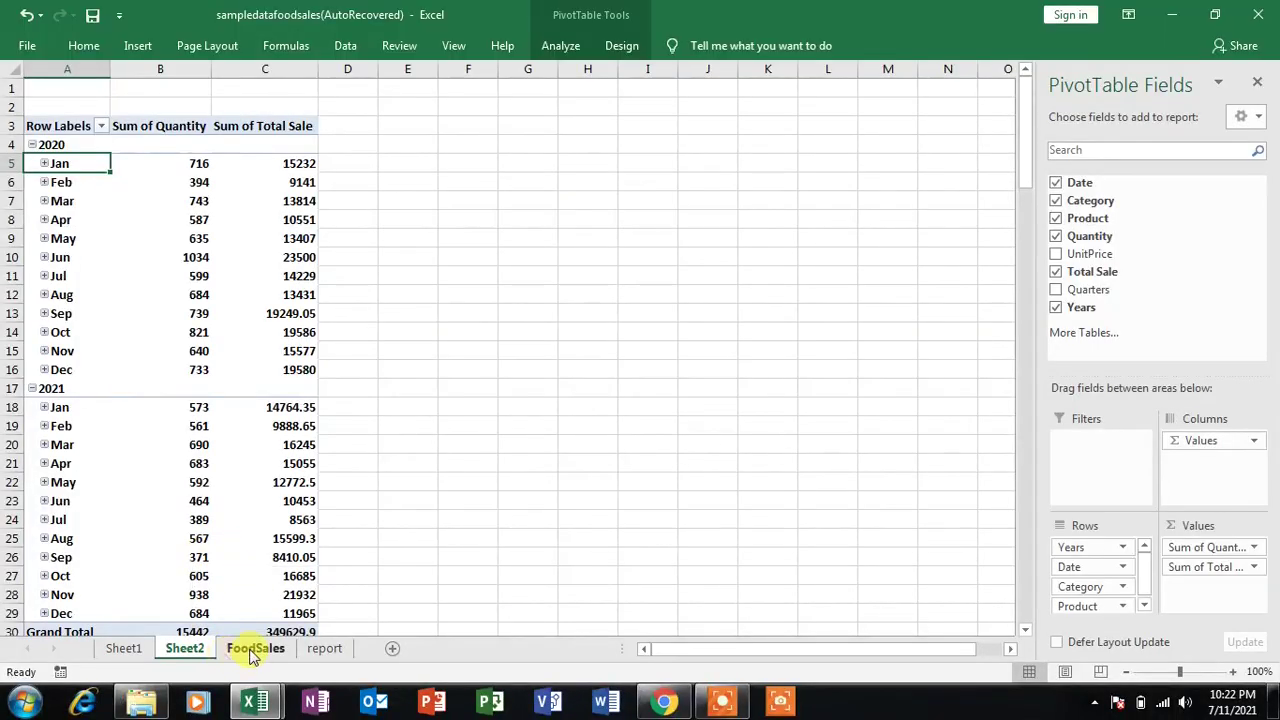
pyautogui.click(255, 650)
pyautogui.click(326, 648)
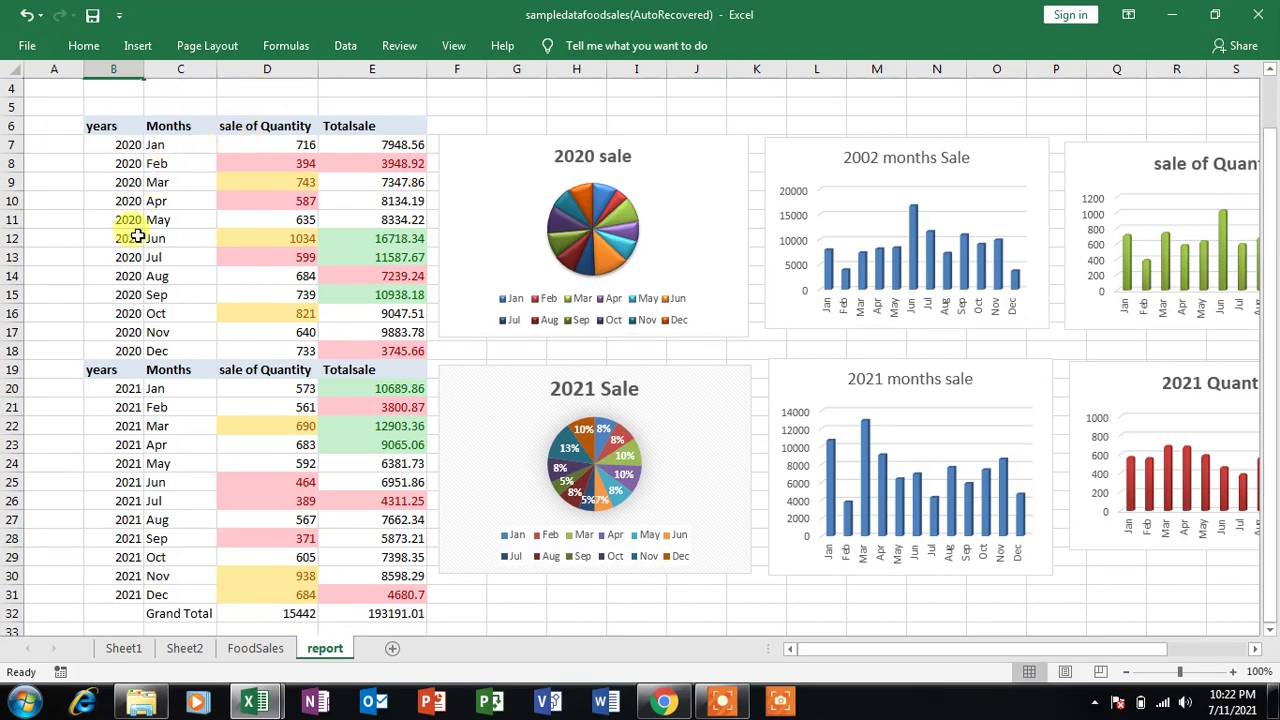
pyautogui.click(180, 649)
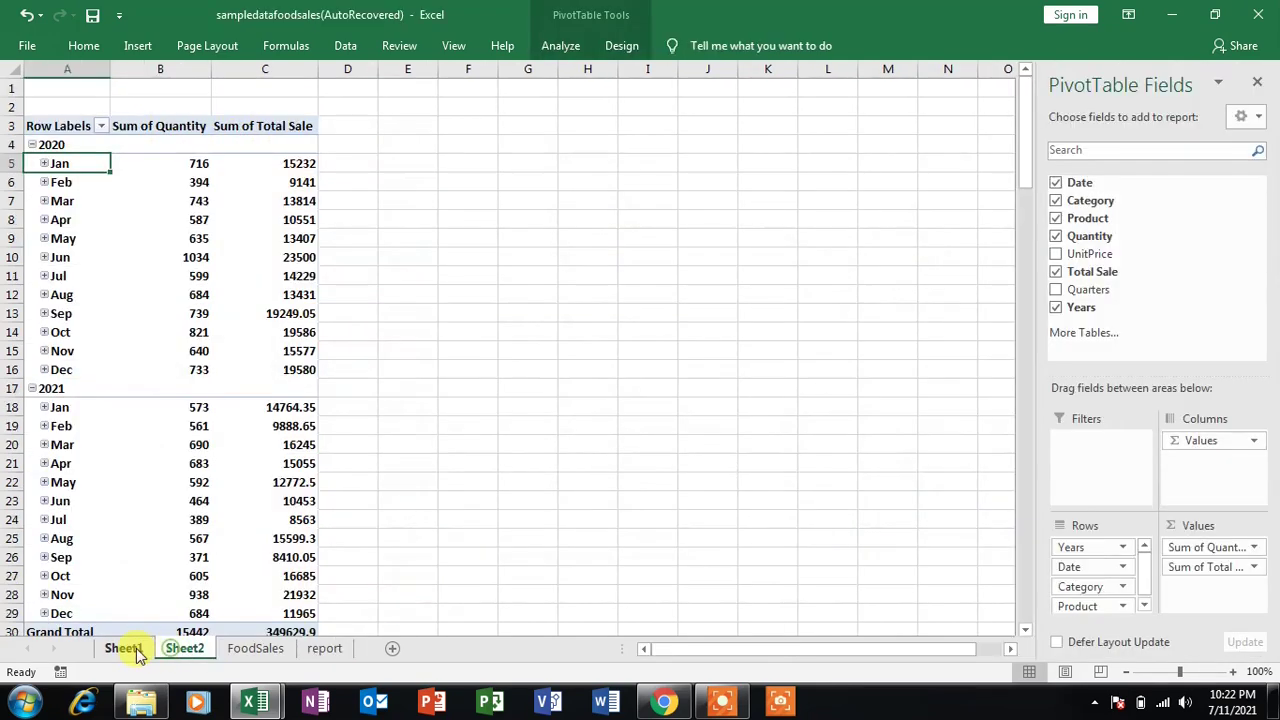
# Select and copy PivotTable2 from its headings through the Dec 2021 row.
pyautogui.moveTo(52, 125)
pyautogui.mouseDown()
pyautogui.moveTo(194, 171)
pyautogui.moveTo(323, 334)
pyautogui.moveTo(277, 560)
pyautogui.moveTo(288, 652)
pyautogui.moveTo(277, 577)
pyautogui.moveTo(165, 524)
pyautogui.mouseUp()
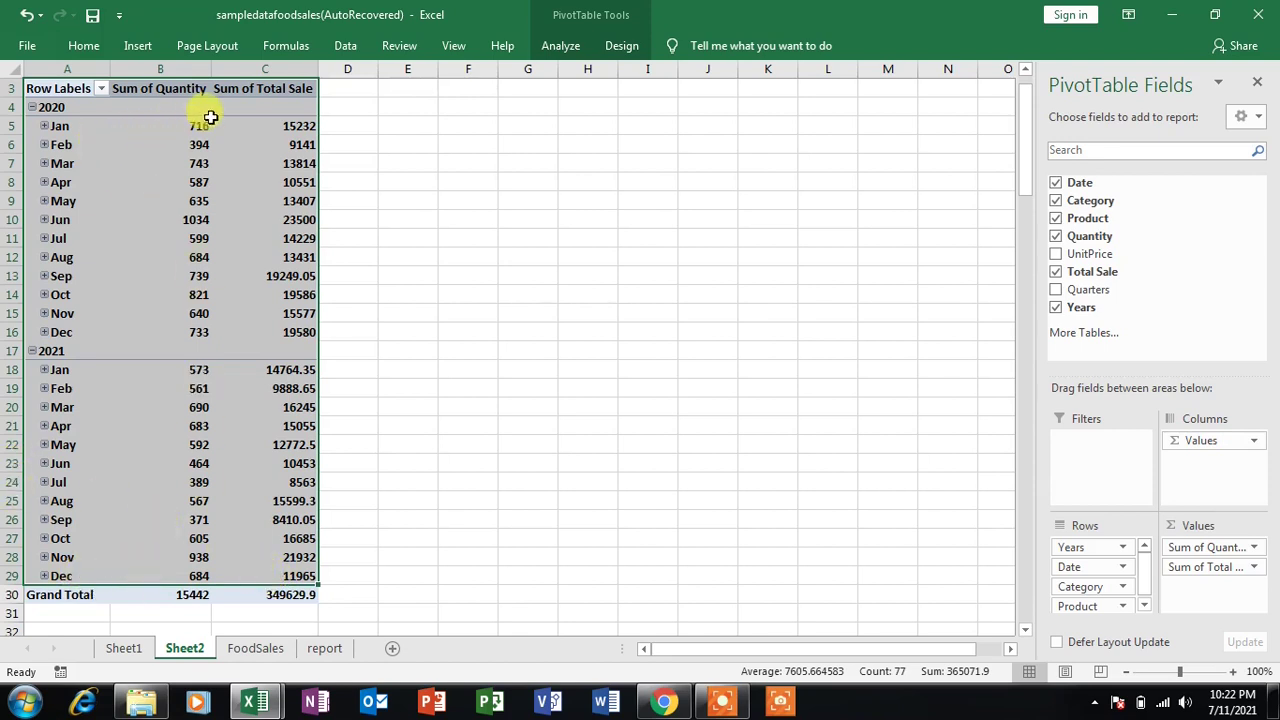
pyautogui.hotkey('ctrl', 'c')
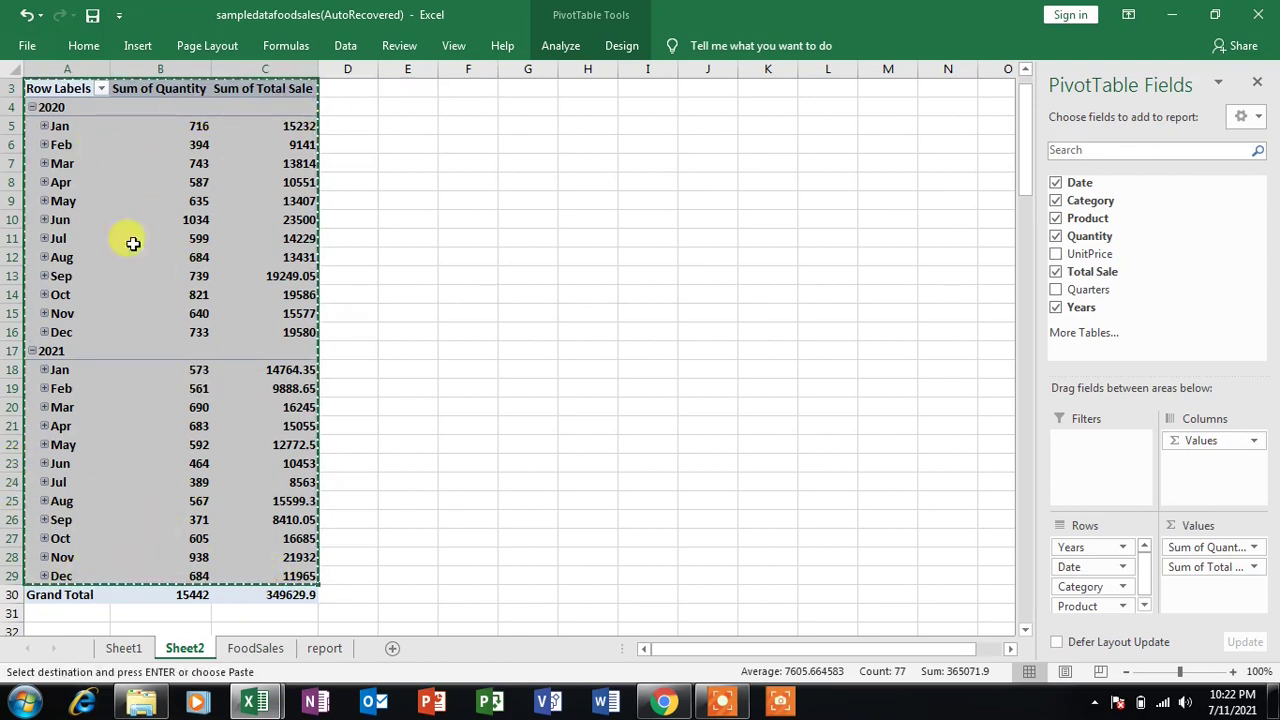
# Add Sheet3, adjust its zoom, and bring up the paste options at cell B4.
pyautogui.click(393, 650)
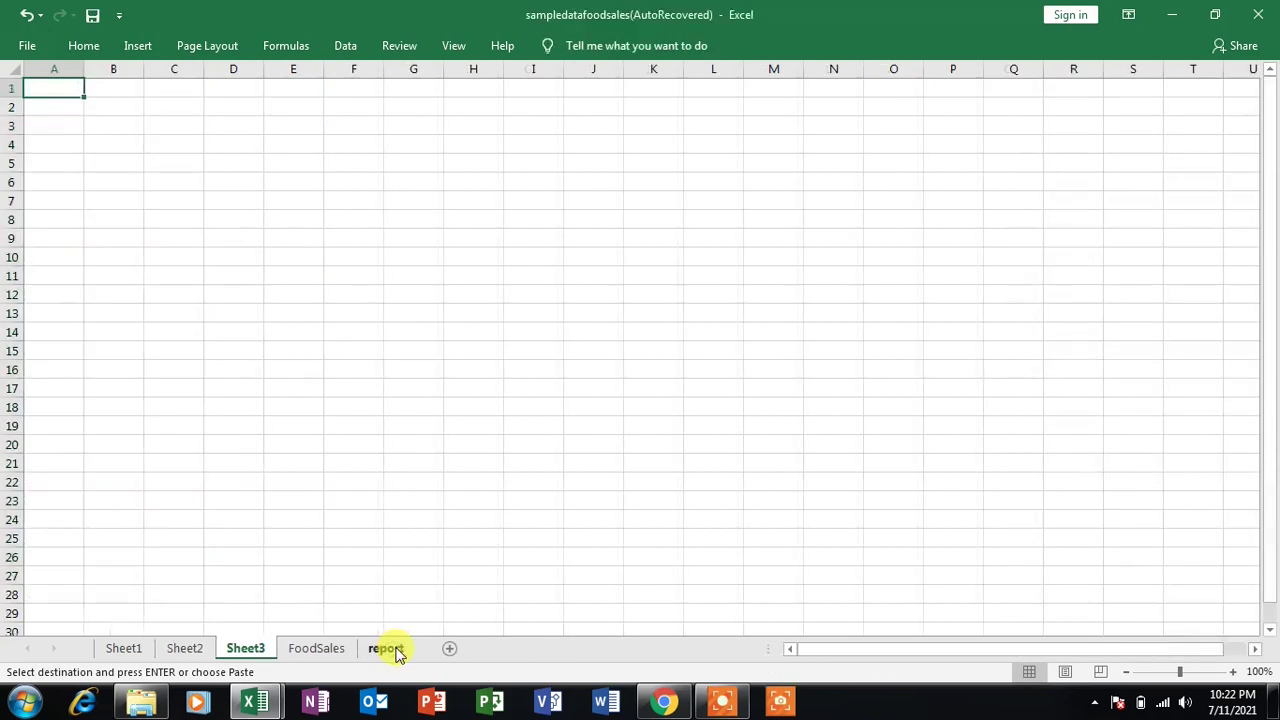
pyautogui.click(1124, 674)
pyautogui.click(1124, 674)
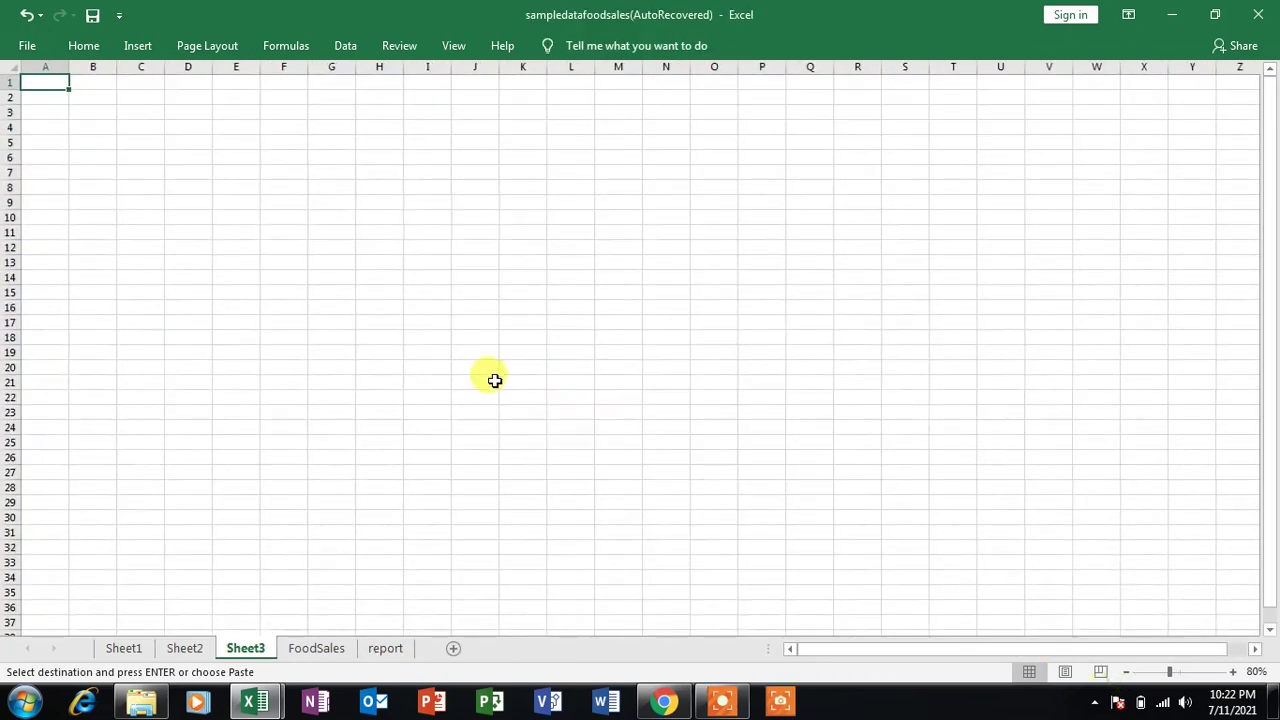
pyautogui.click(1235, 671)
pyautogui.click(1235, 671)
pyautogui.click(1235, 671)
pyautogui.click(1235, 671)
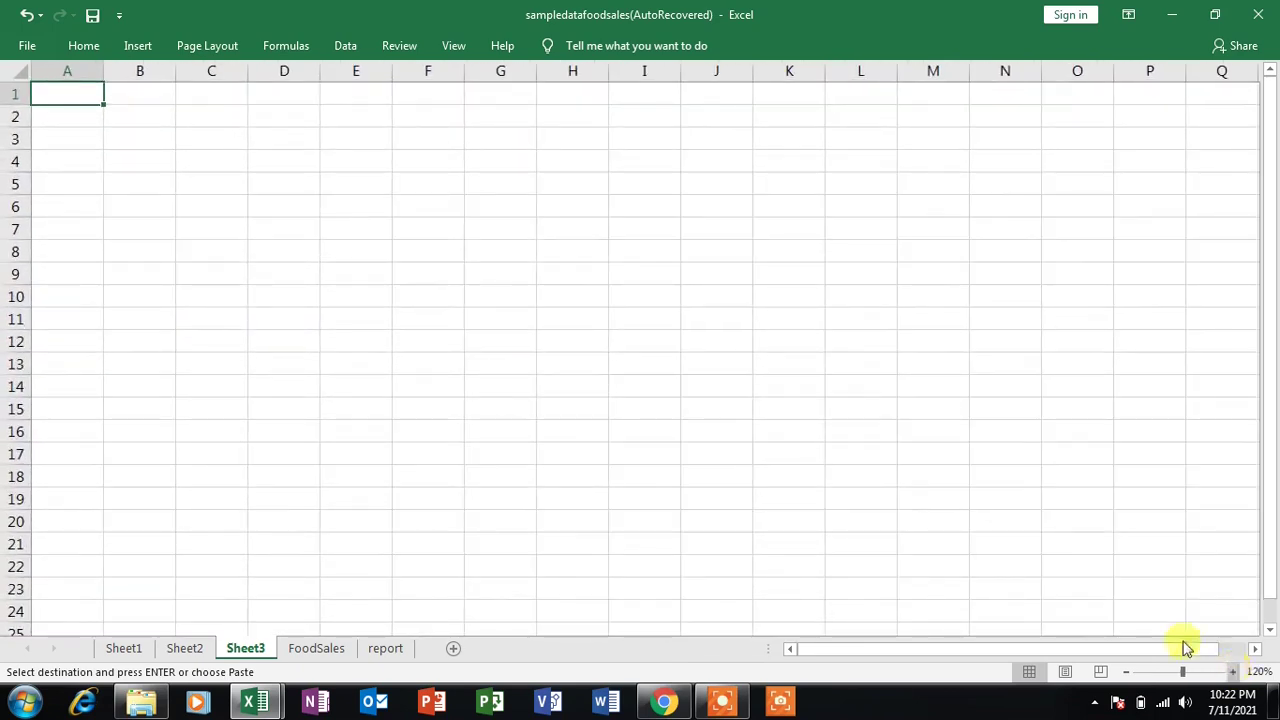
pyautogui.click(129, 163)
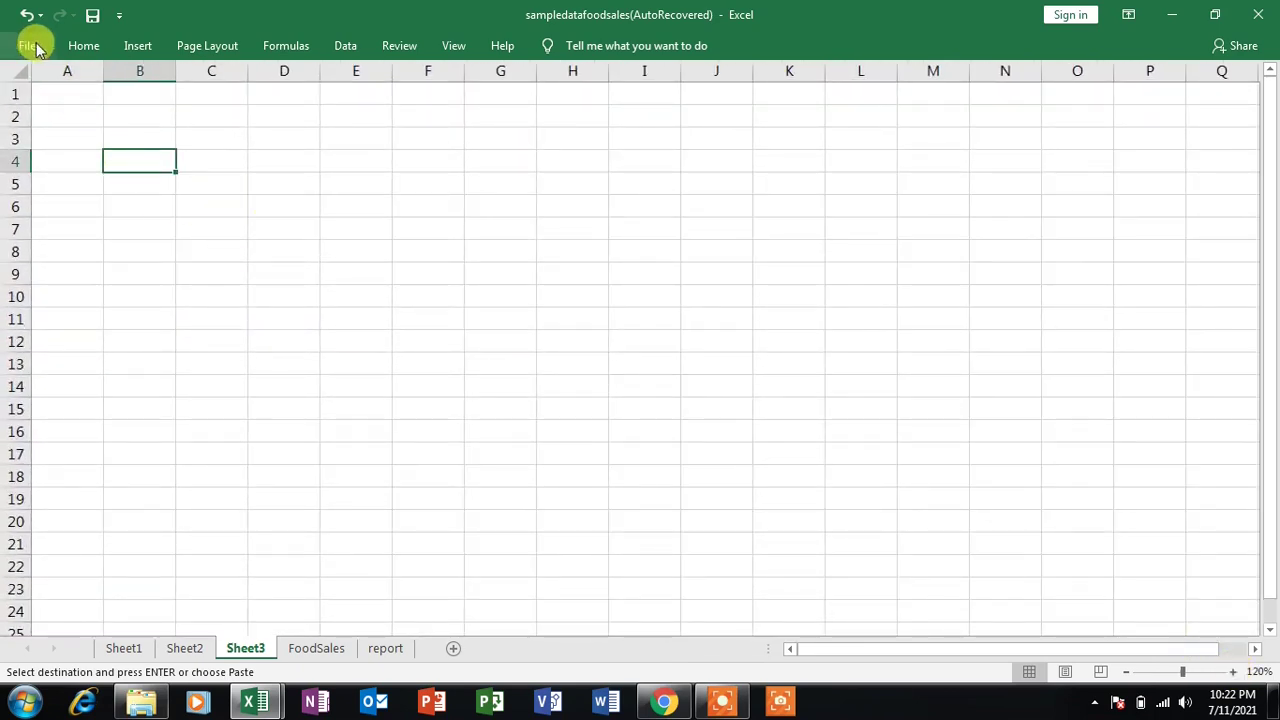
pyautogui.click(80, 45)
pyautogui.click(33, 122)
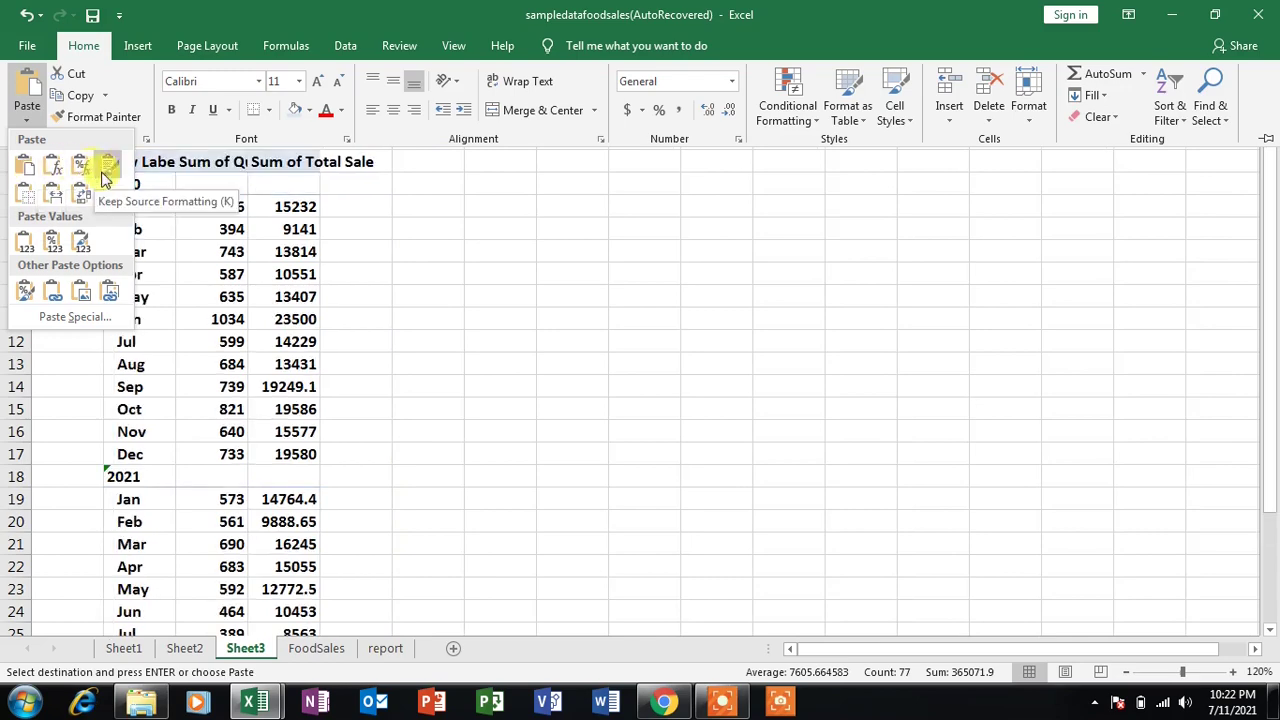
# Paste the copied table as values and AutoFit columns B, C and D.
pyautogui.click(31, 248)
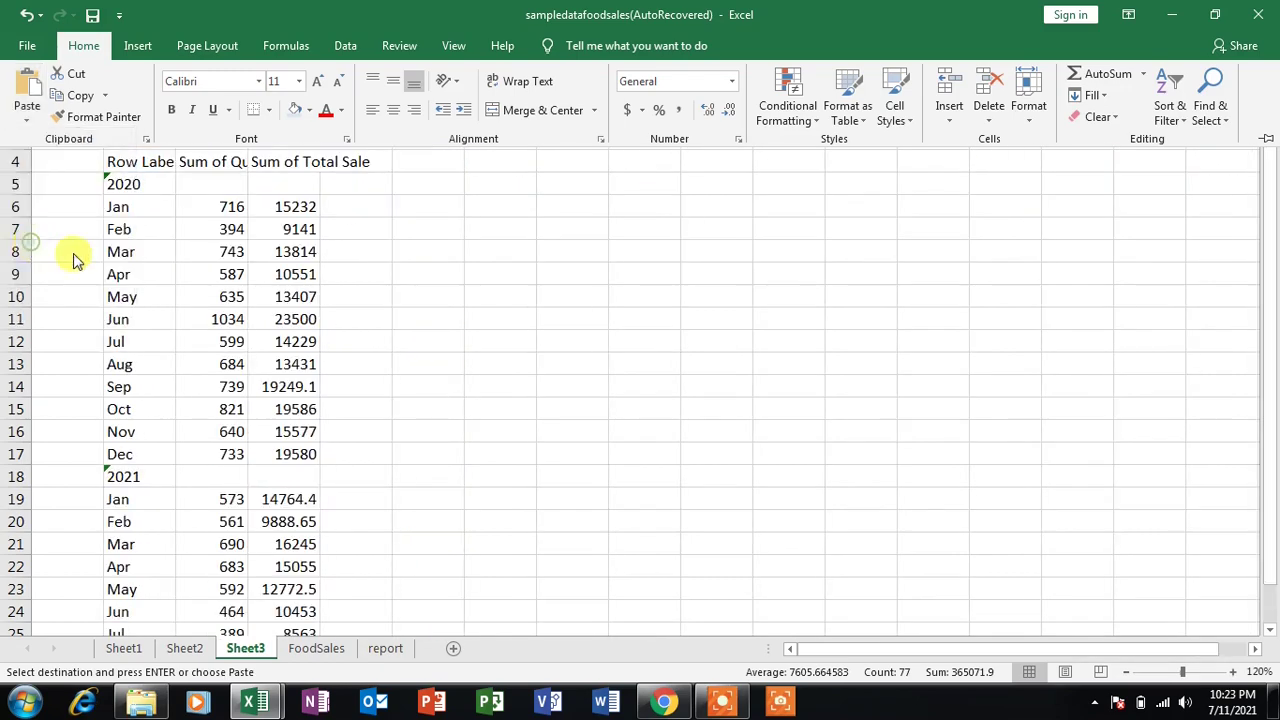
pyautogui.click(483, 222)
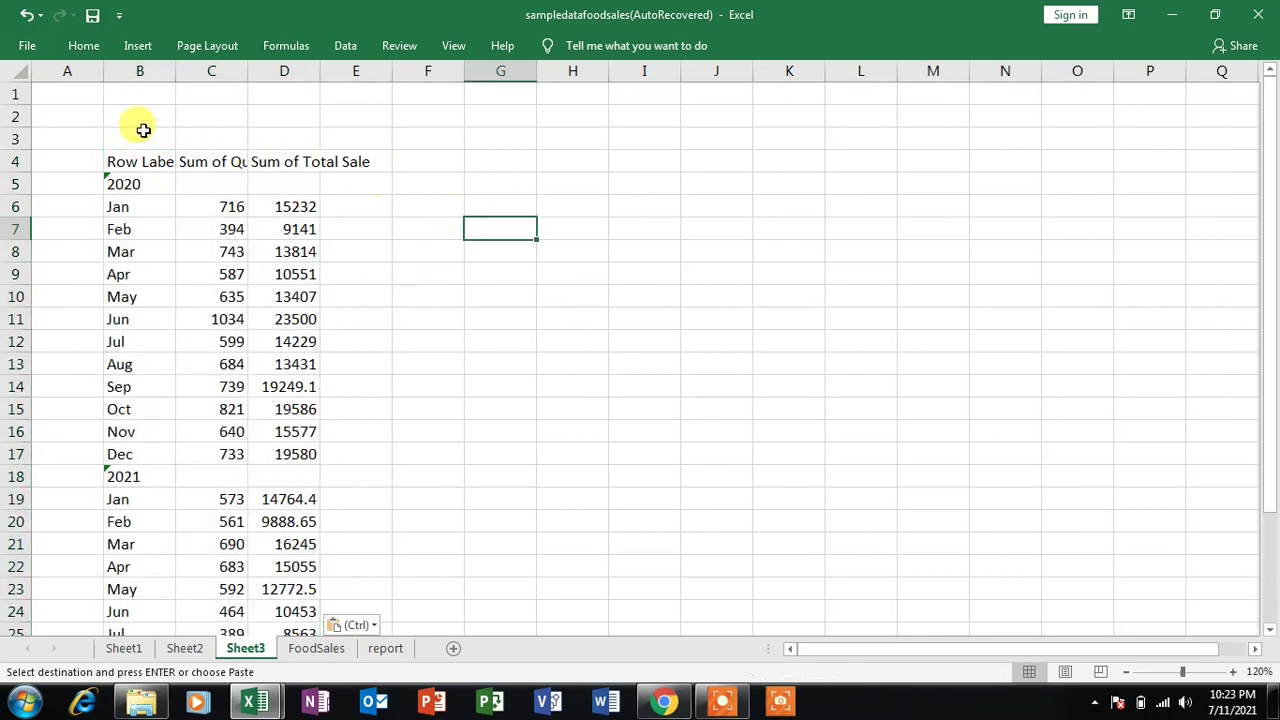
pyautogui.doubleClick(176, 70)
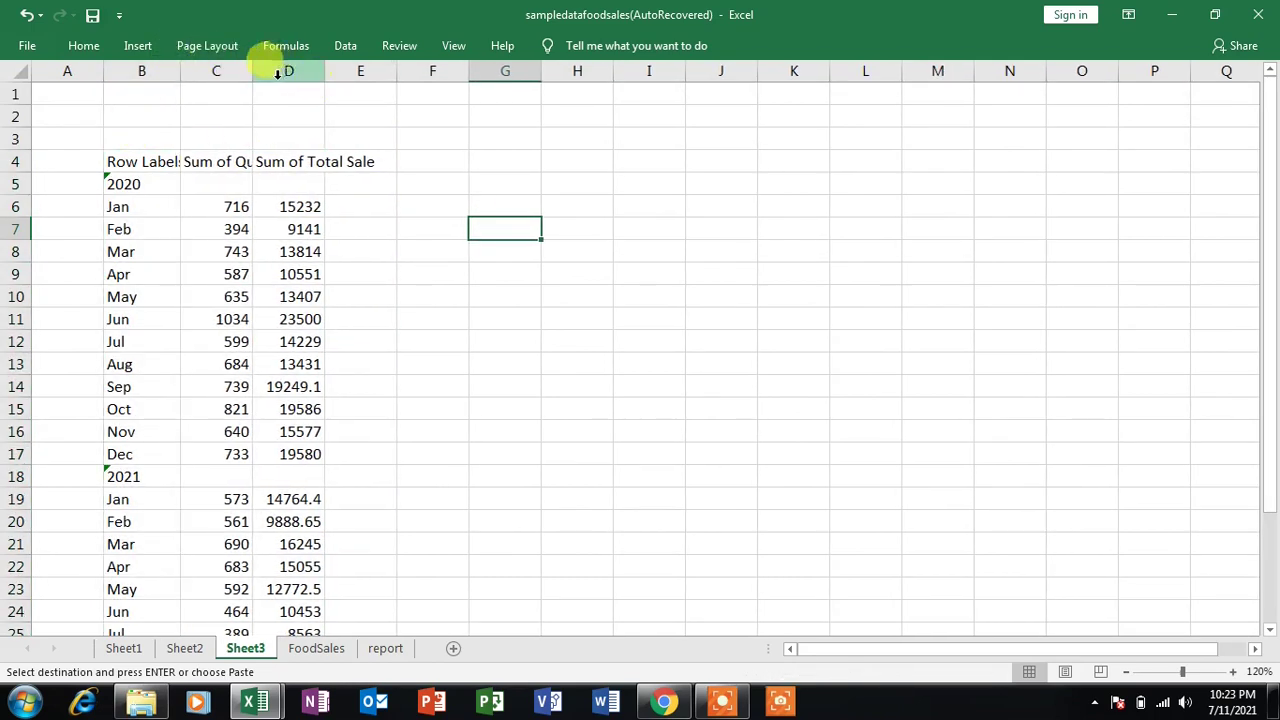
pyautogui.doubleClick(252, 71)
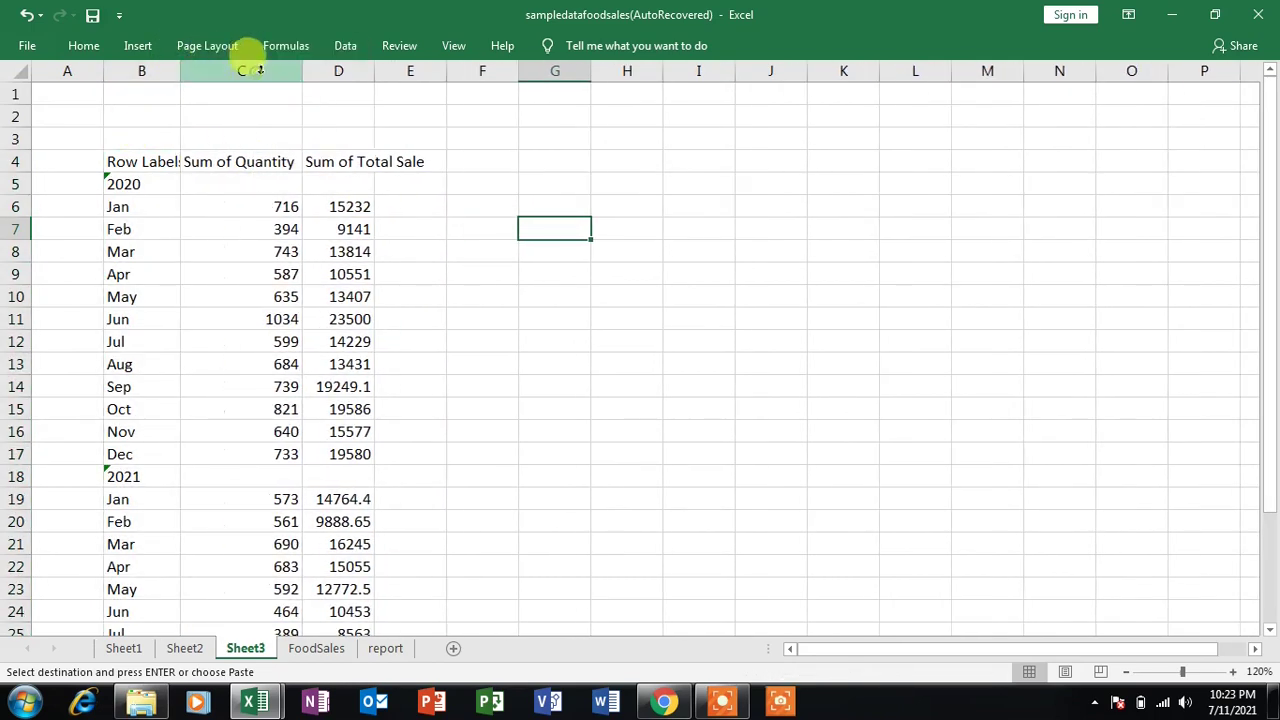
pyautogui.doubleClick(375, 71)
pyautogui.click(487, 165)
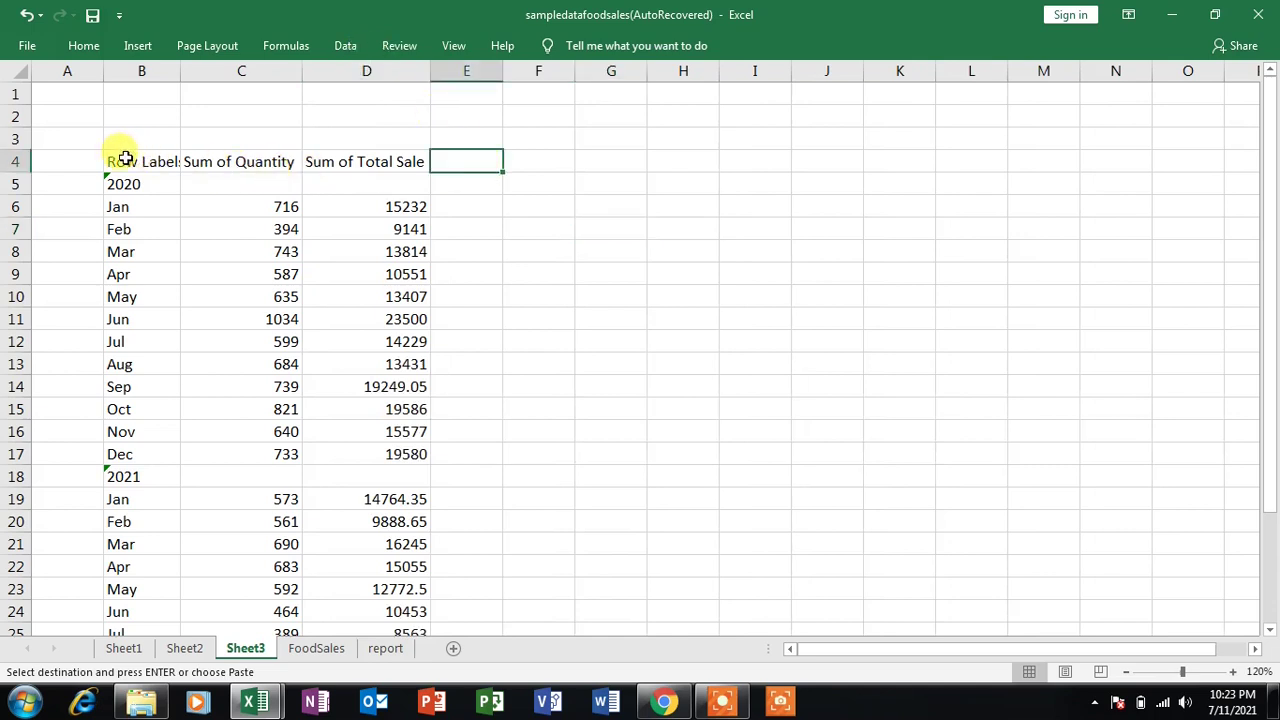
# Move the 2020 label to A6 and the 2021 label to A19.
pyautogui.click(124, 160)
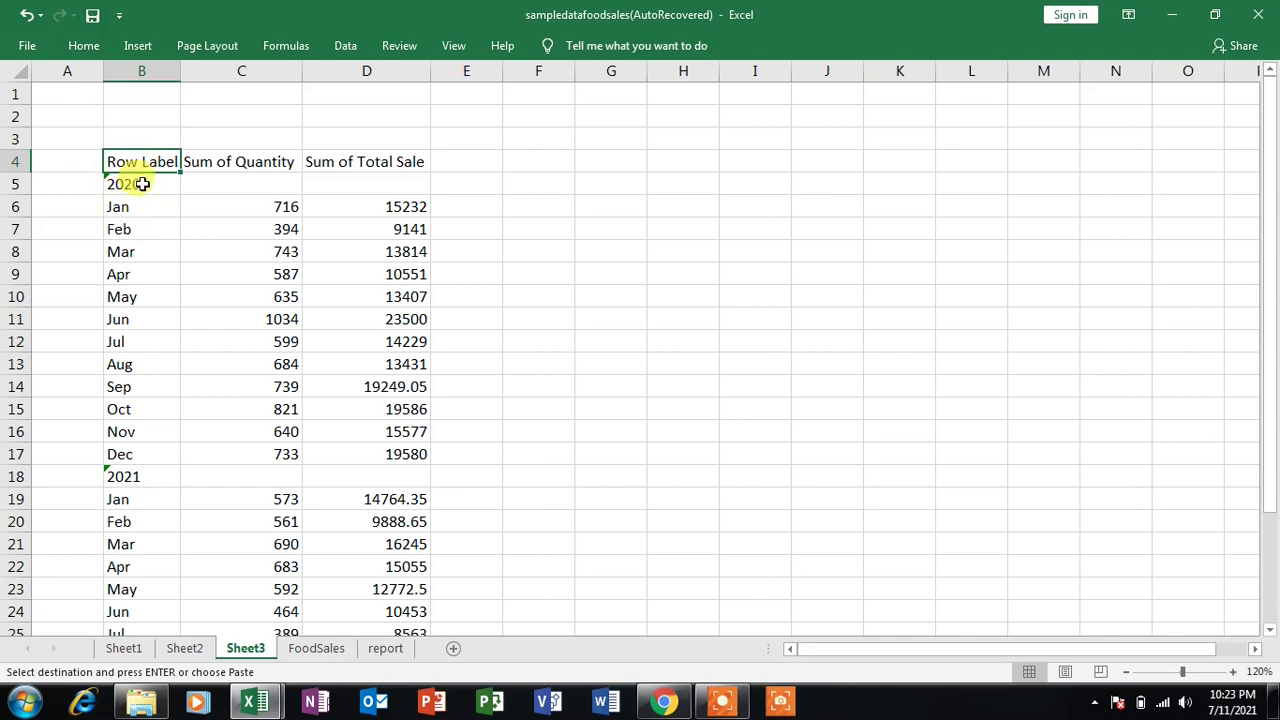
pyautogui.click(143, 184)
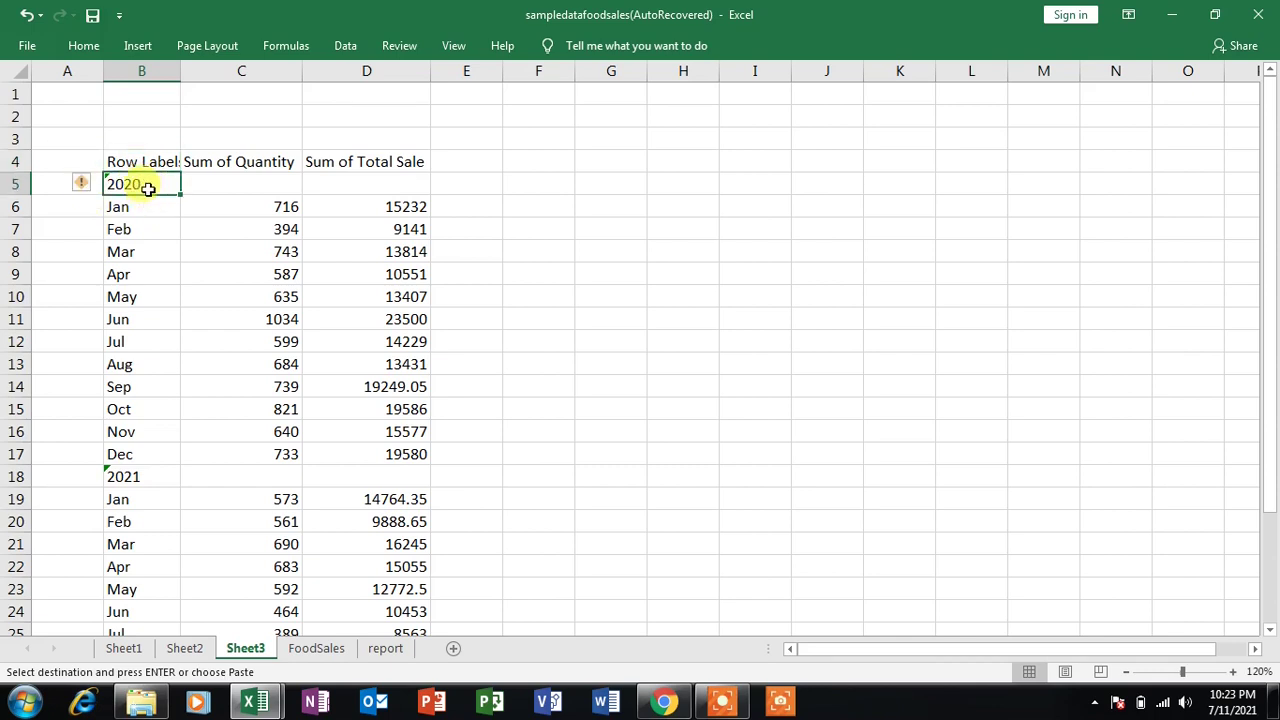
pyautogui.hotkey('ctrl', 'c')
pyautogui.click(82, 202)
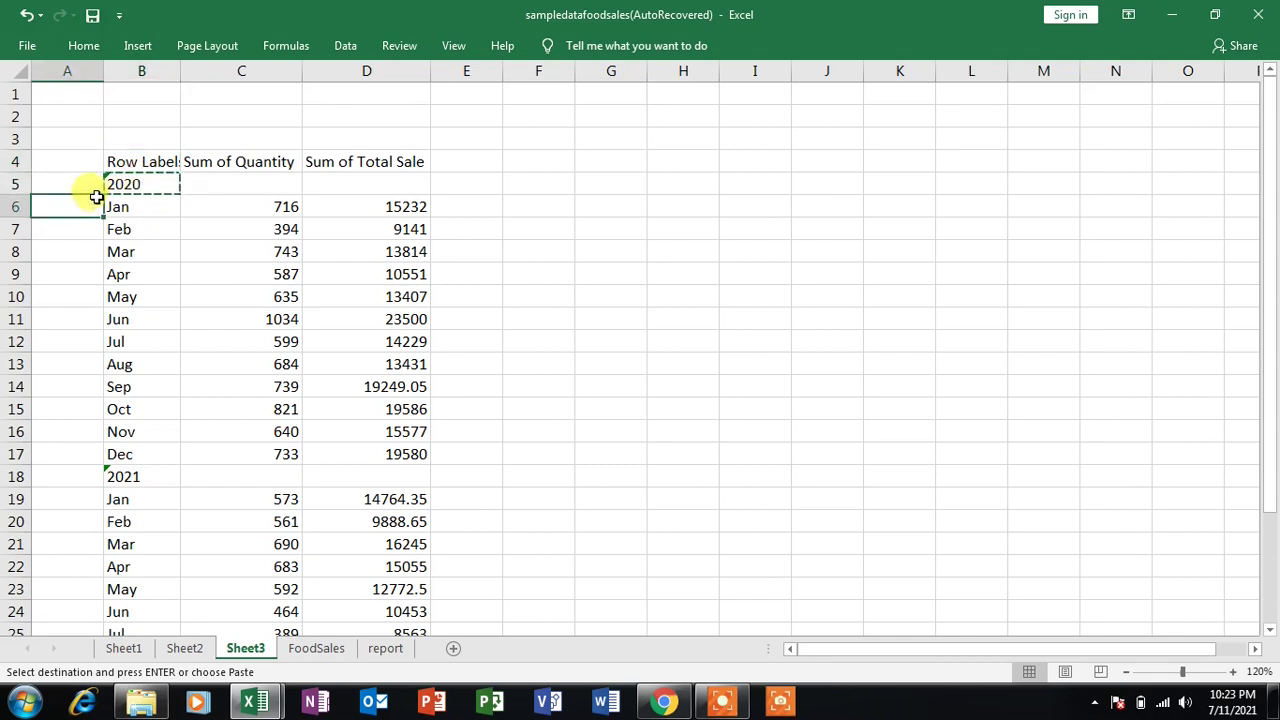
pyautogui.hotkey('ctrl', 'v')
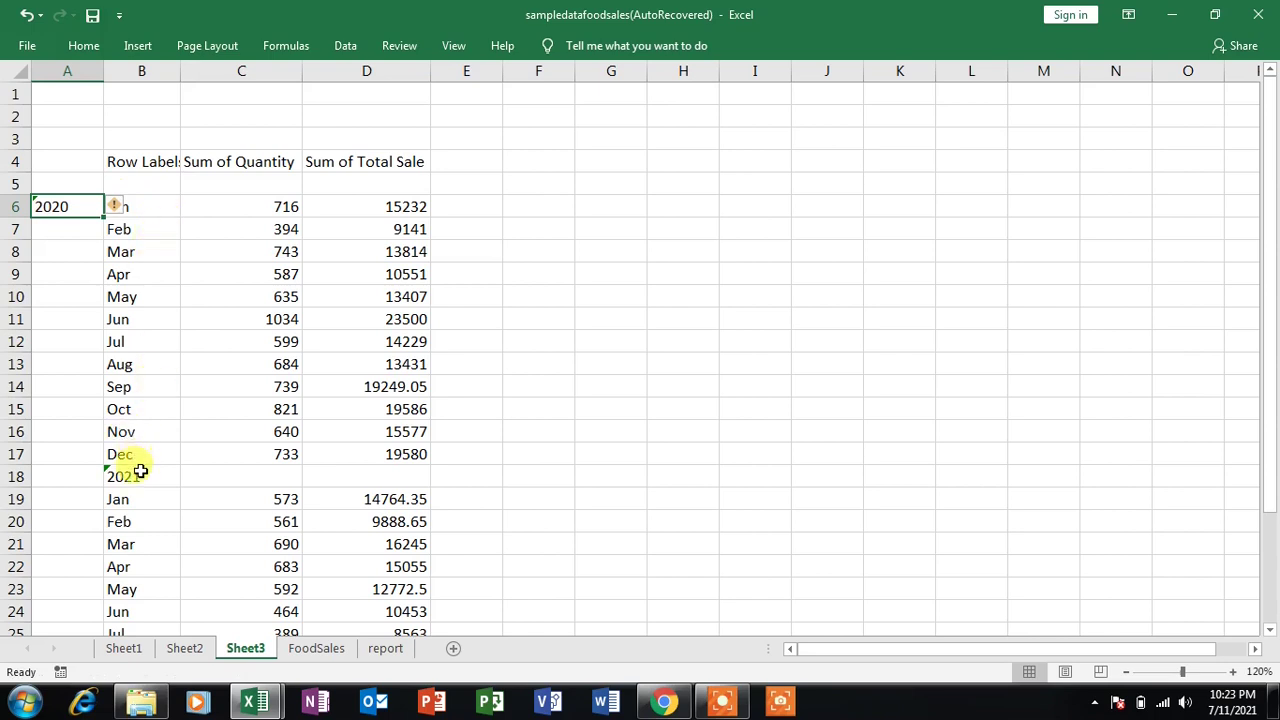
pyautogui.click(137, 476)
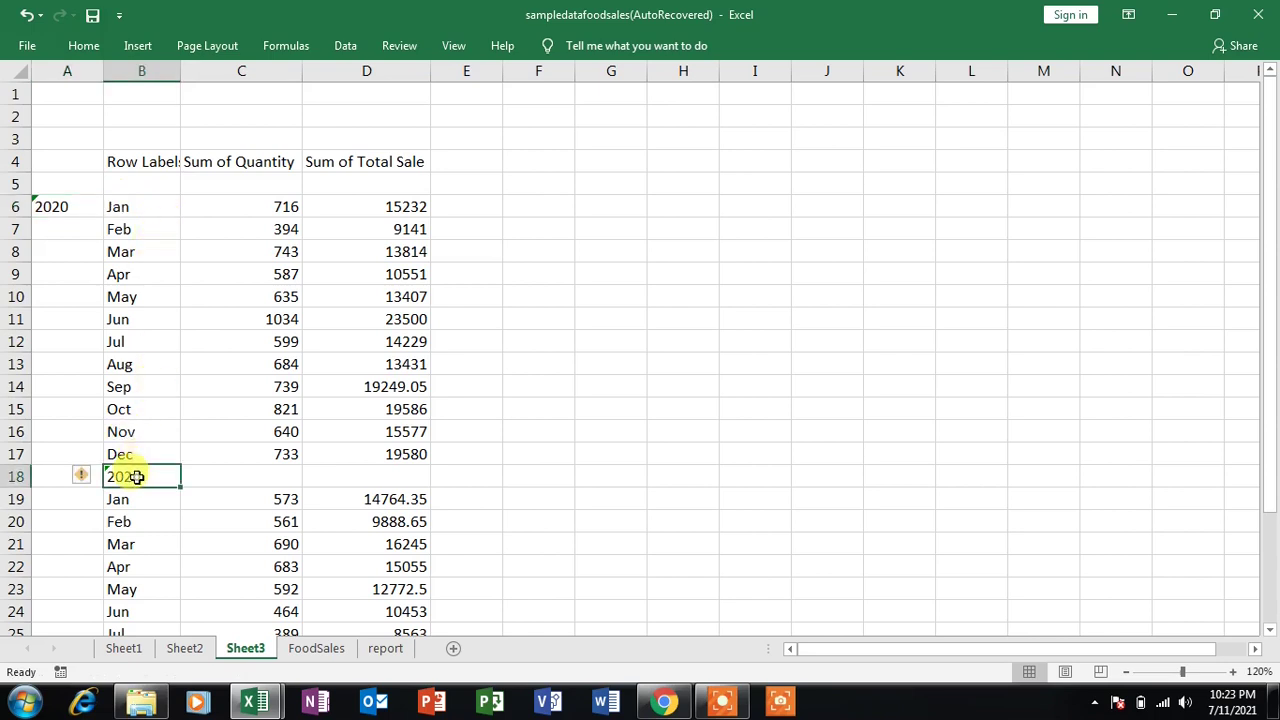
pyautogui.click(76, 496)
pyautogui.hotkey('ctrl', 'v')
pyautogui.click(580, 454)
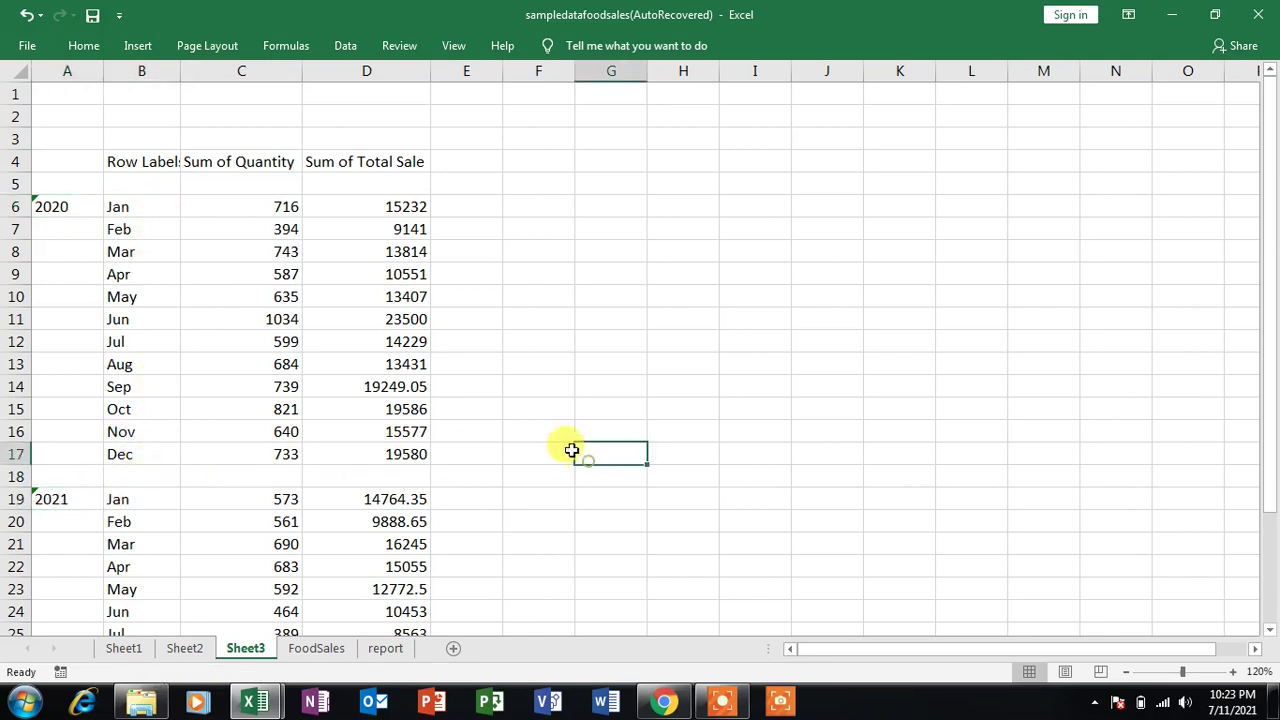
pyautogui.click(114, 161)
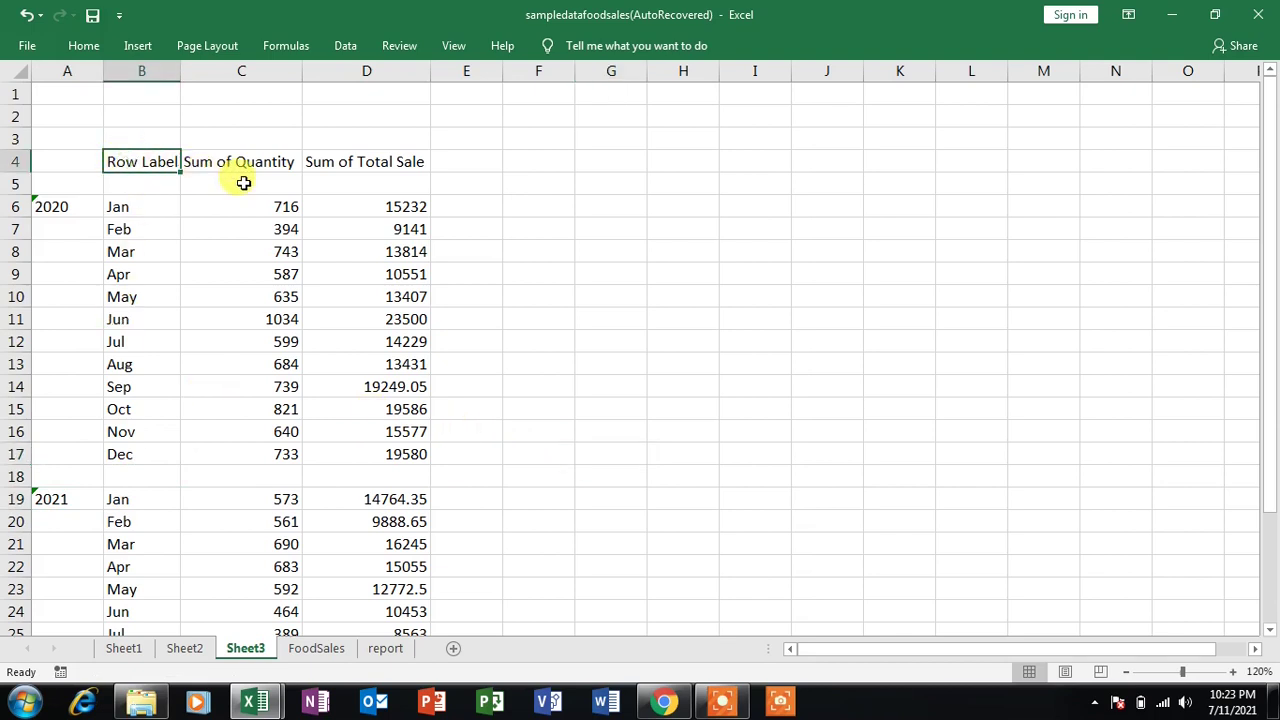
# Rename the headings to 'date' and 'sale of Quantity'.
pyautogui.write('date')
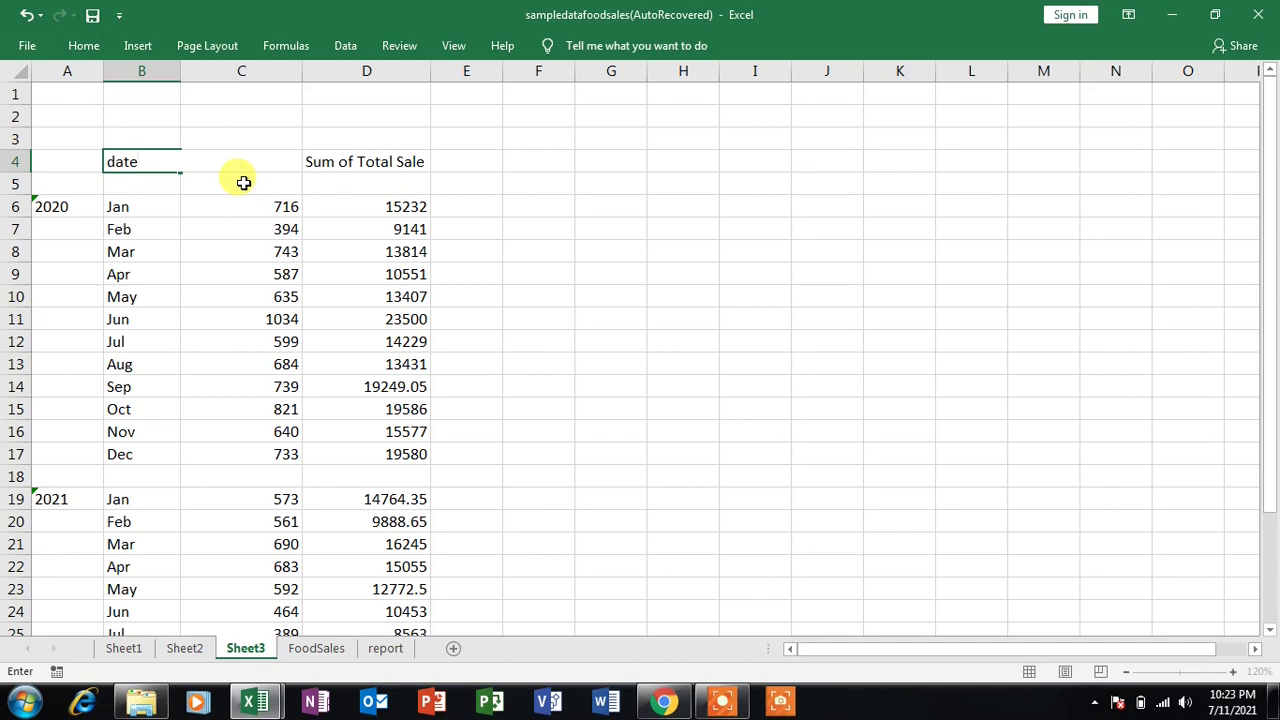
pyautogui.click(659, 252)
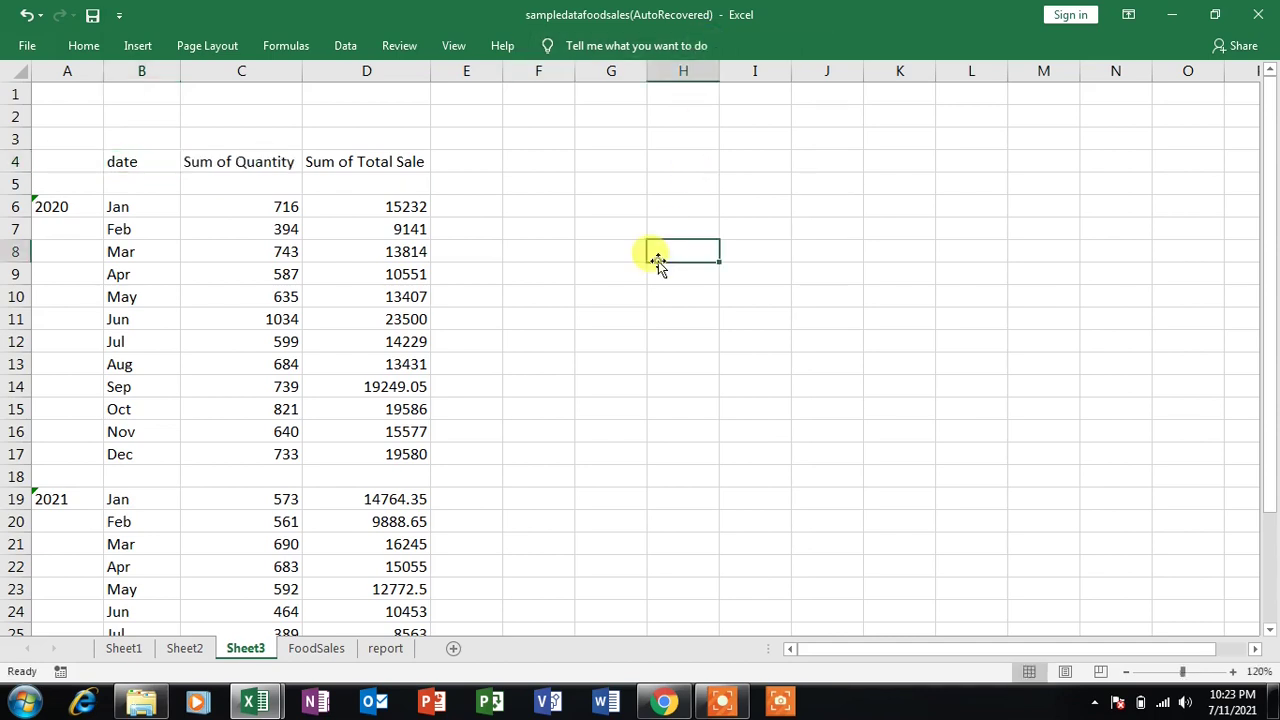
pyautogui.click(228, 161)
pyautogui.doubleClick(230, 161)
pyautogui.write('sale')
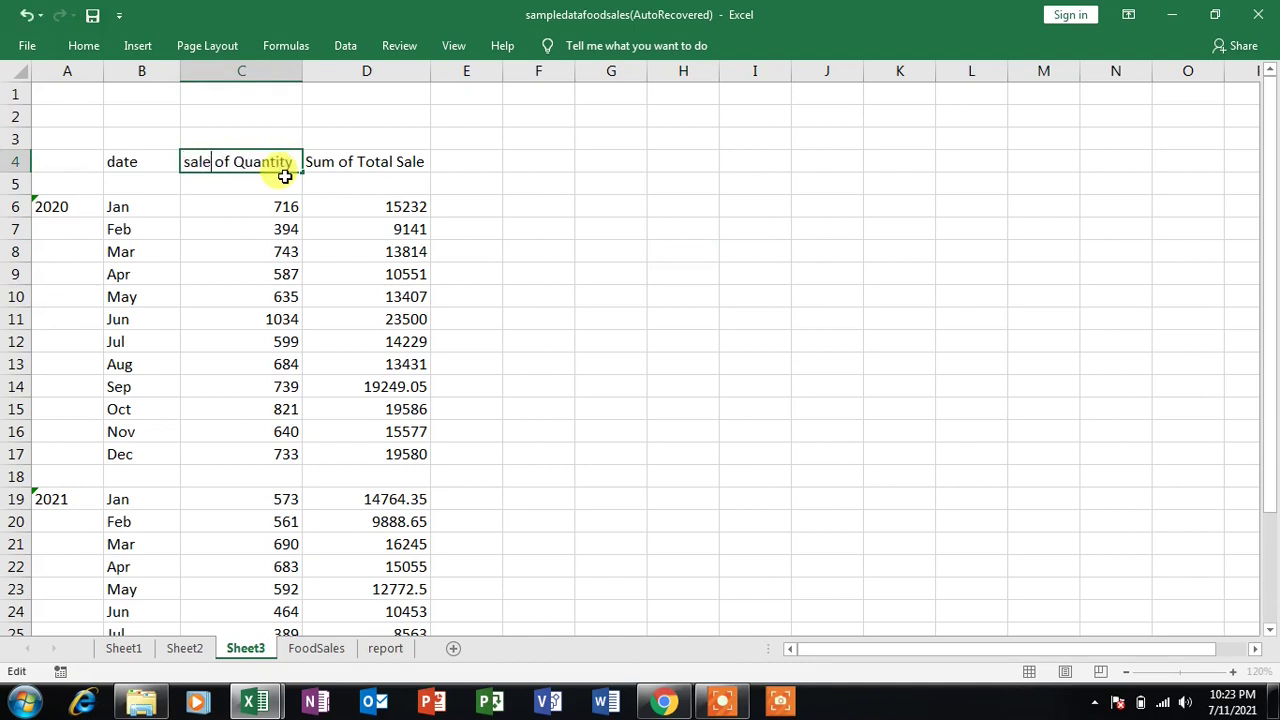
pyautogui.click(346, 160)
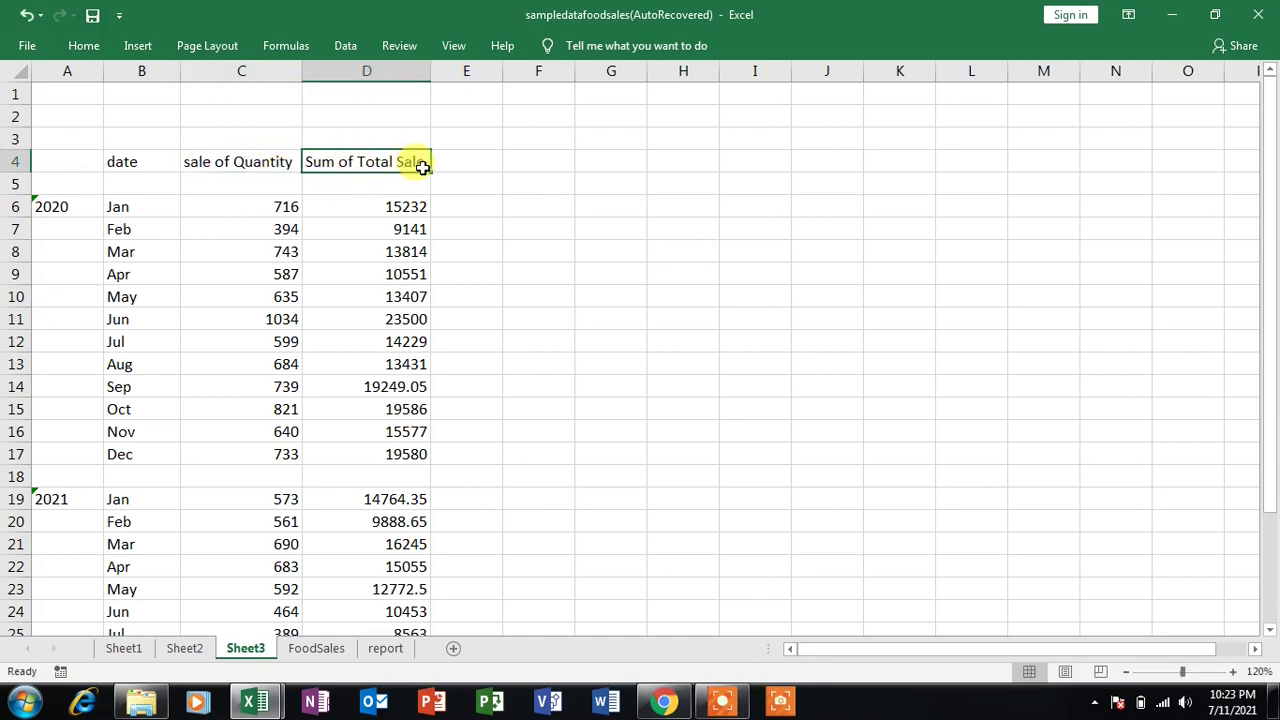
pyautogui.click(624, 231)
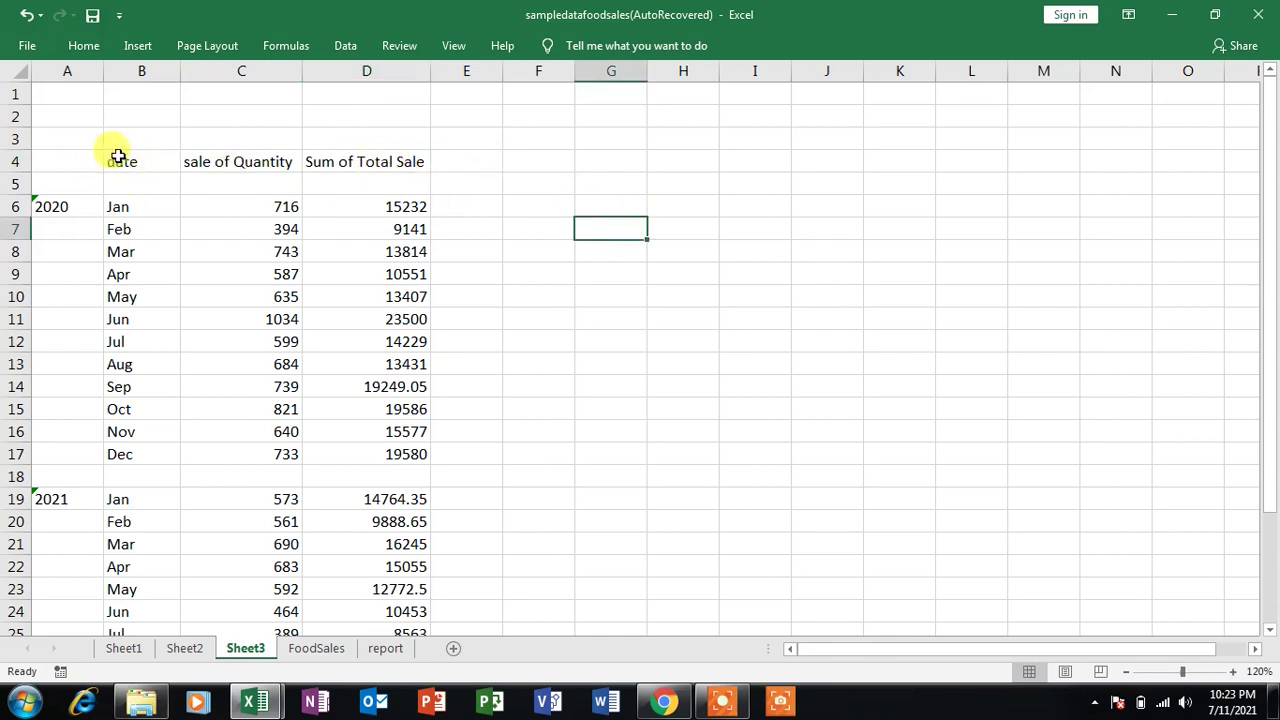
# Undo the accidental 2021–2031 series created by dragging the year down.
pyautogui.click(60, 205)
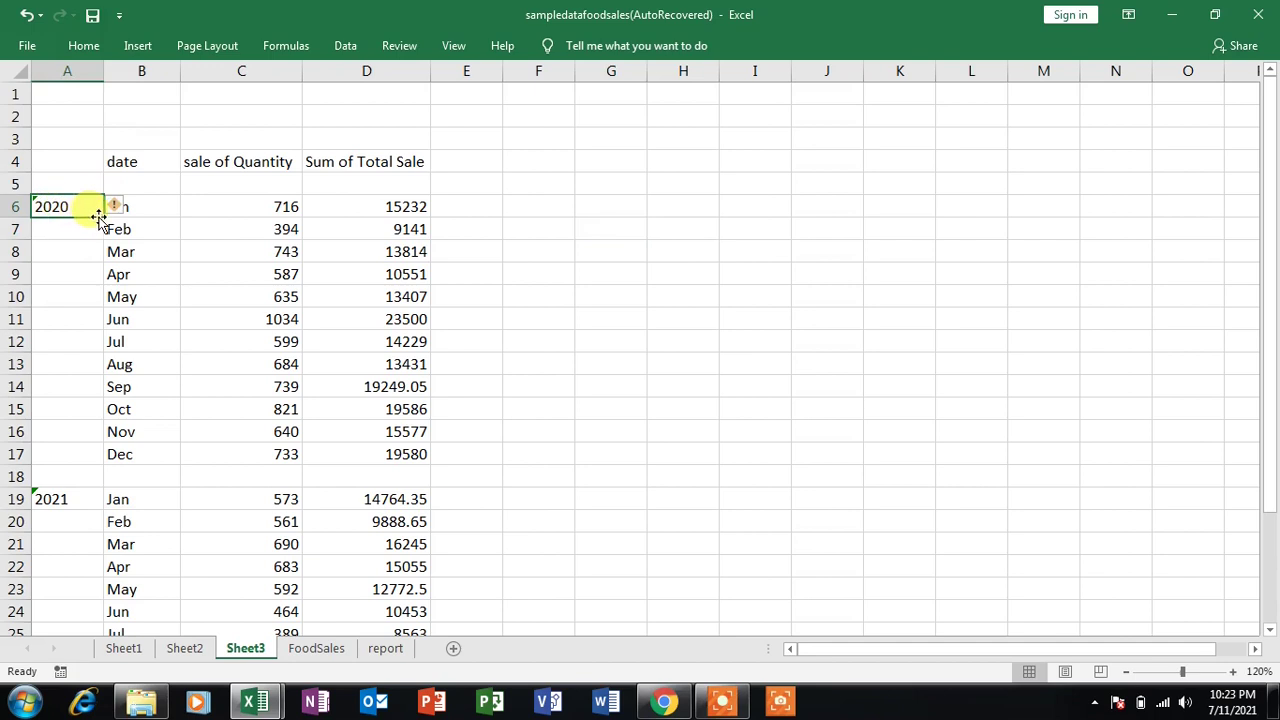
pyautogui.moveTo(102, 217); pyautogui.dragTo(96, 458)
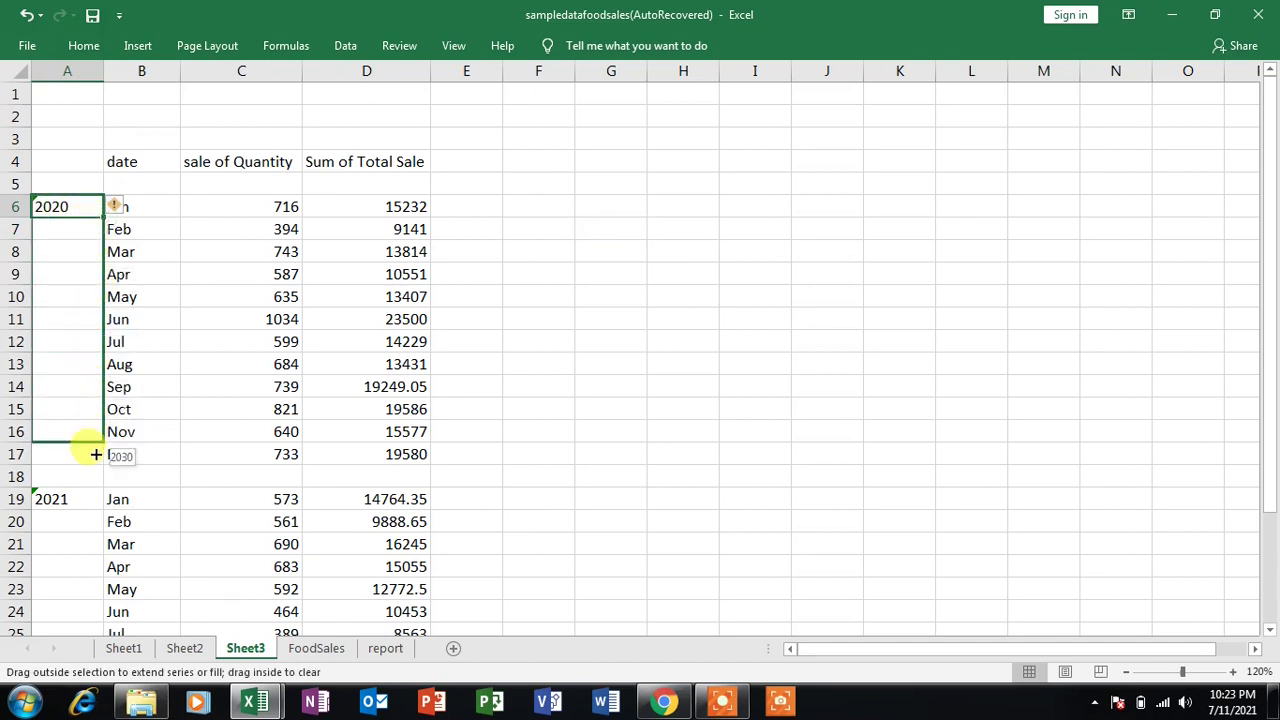
pyautogui.moveTo(96, 454); pyautogui.dragTo(97, 456)
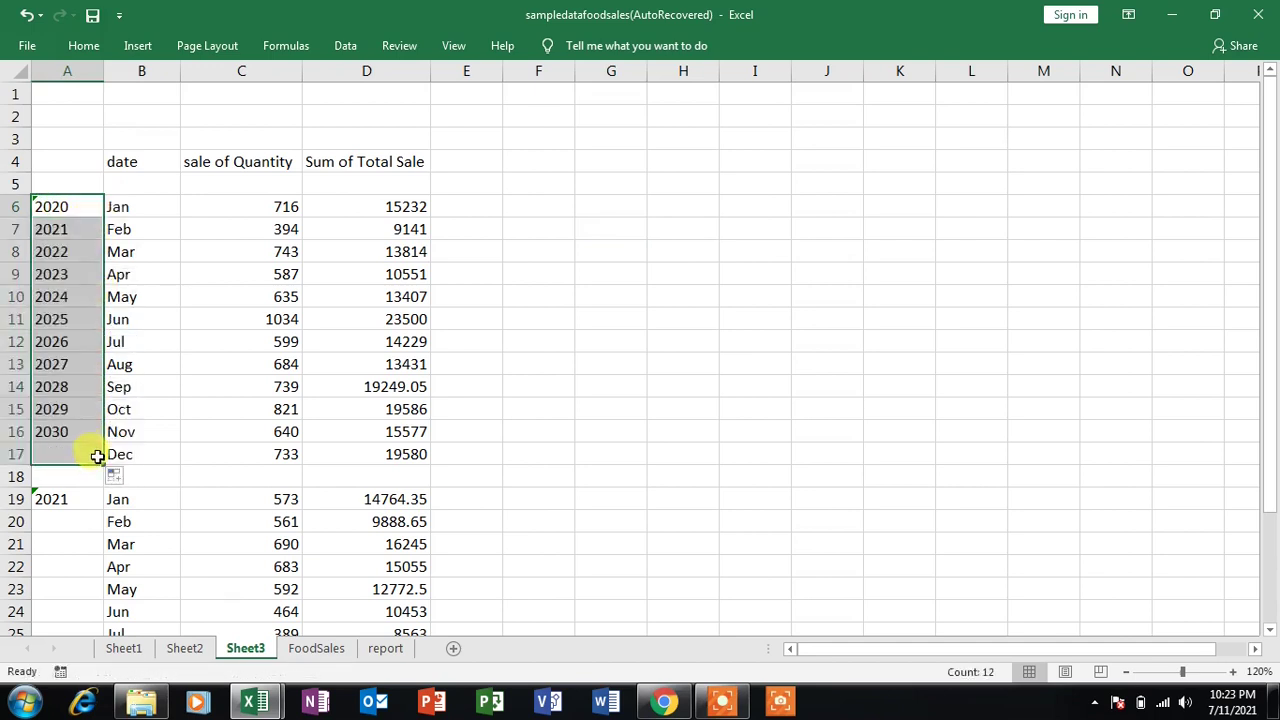
pyautogui.hotkey('ctrl', 'z')
pyautogui.click(175, 276)
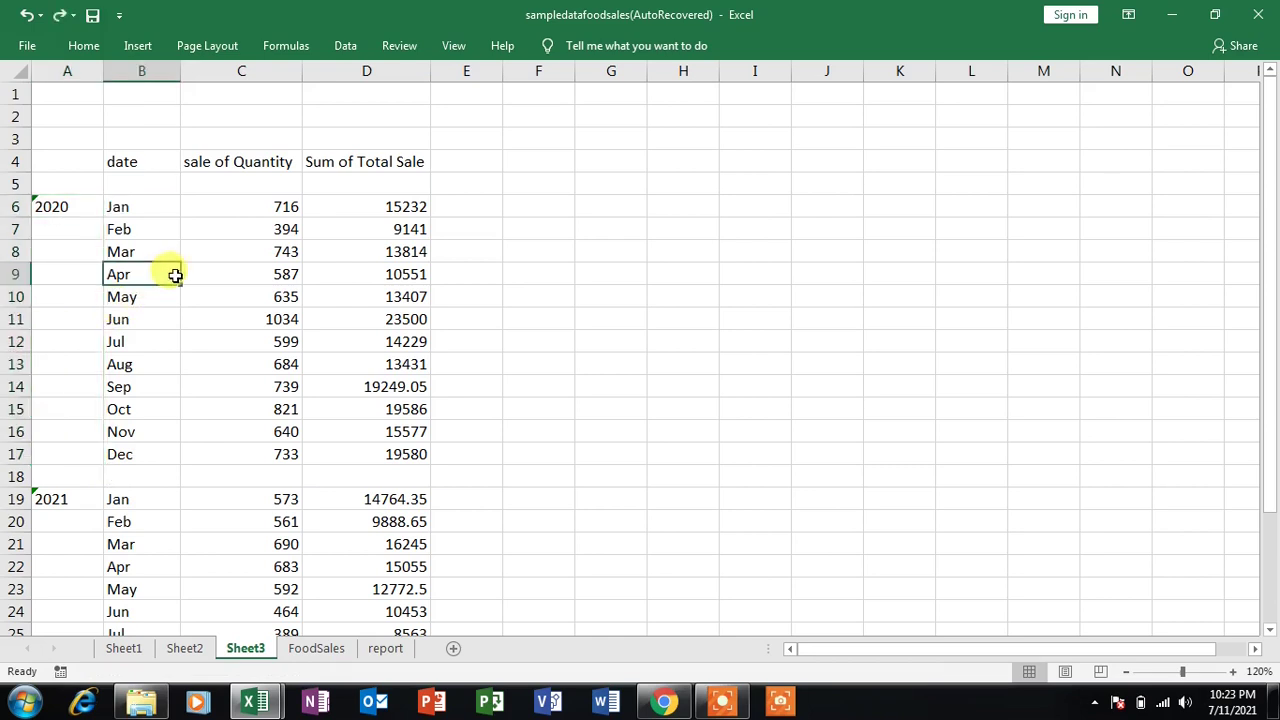
# Copy 2020 into A7:A17 and 2021 into A20:A30.
pyautogui.click(48, 203)
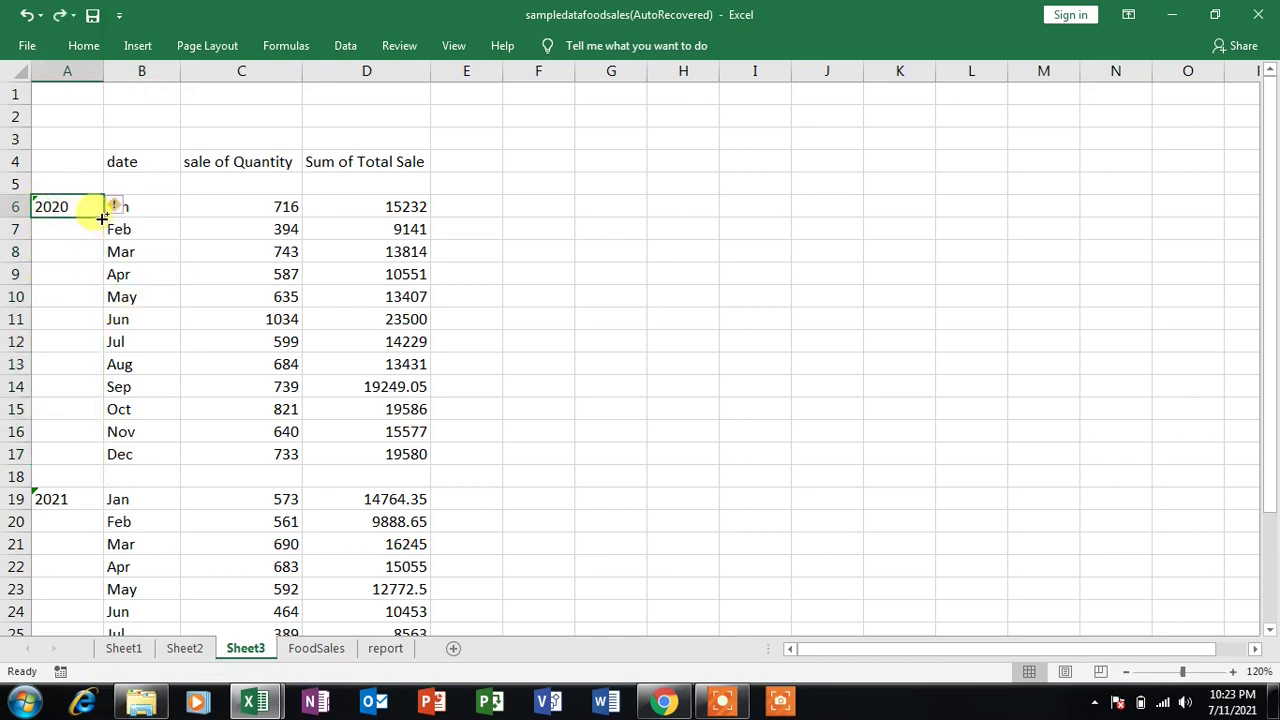
pyautogui.hotkey('ctrl', 'c')
pyautogui.moveTo(83, 224); pyautogui.dragTo(91, 449)
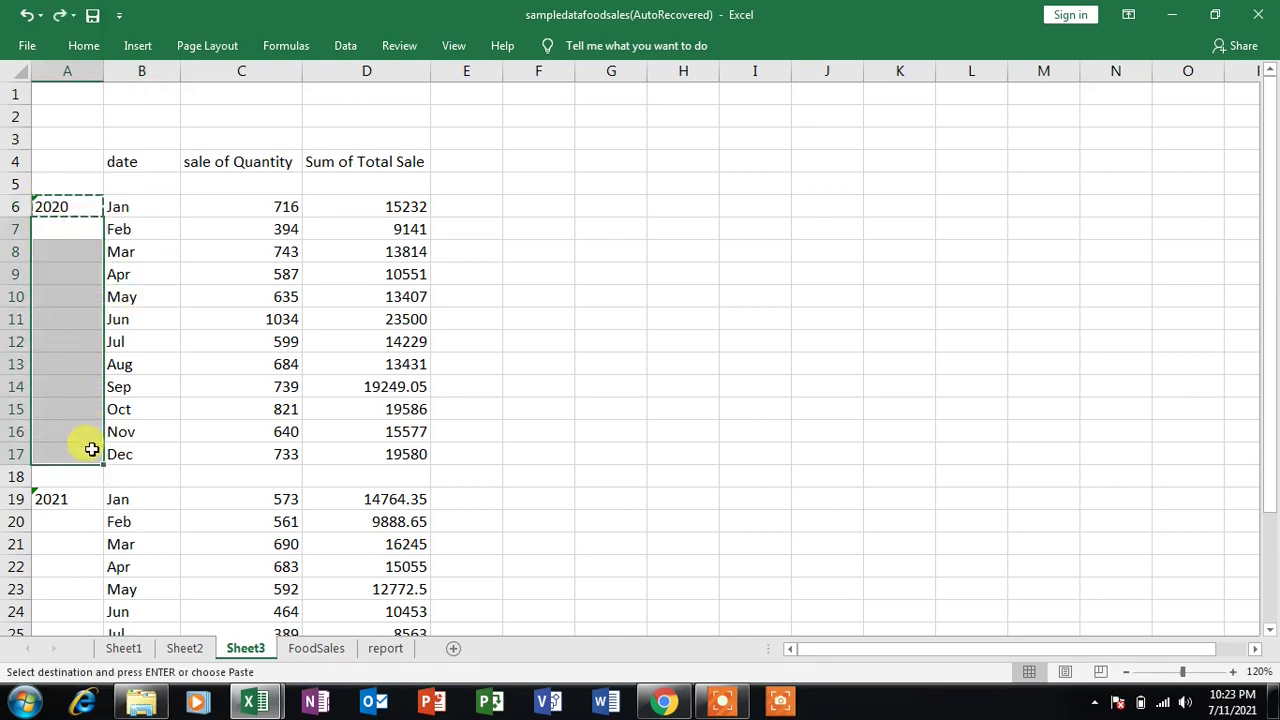
pyautogui.hotkey('ctrl', 'v')
pyautogui.scroll(-2, 194, 397)
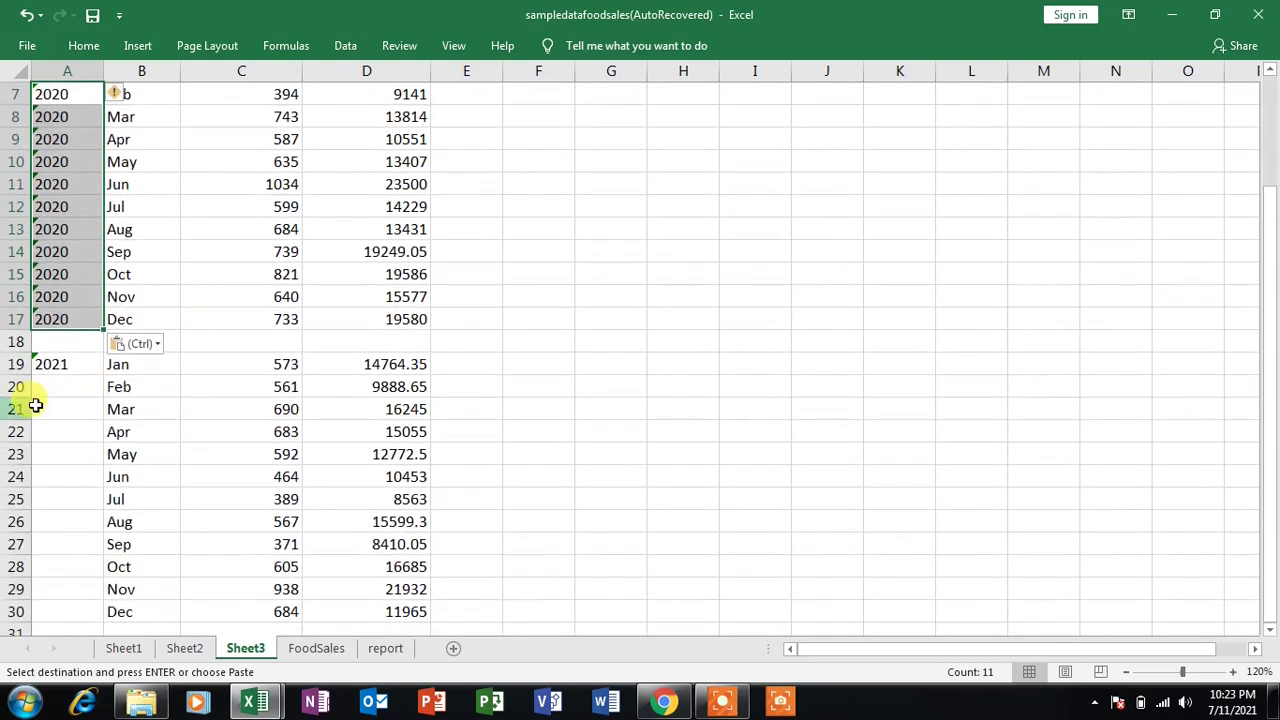
pyautogui.click(67, 363)
pyautogui.hotkey('ctrl', 'c')
pyautogui.moveTo(65, 386); pyautogui.dragTo(93, 608)
pyautogui.hotkey('ctrl', 'v')
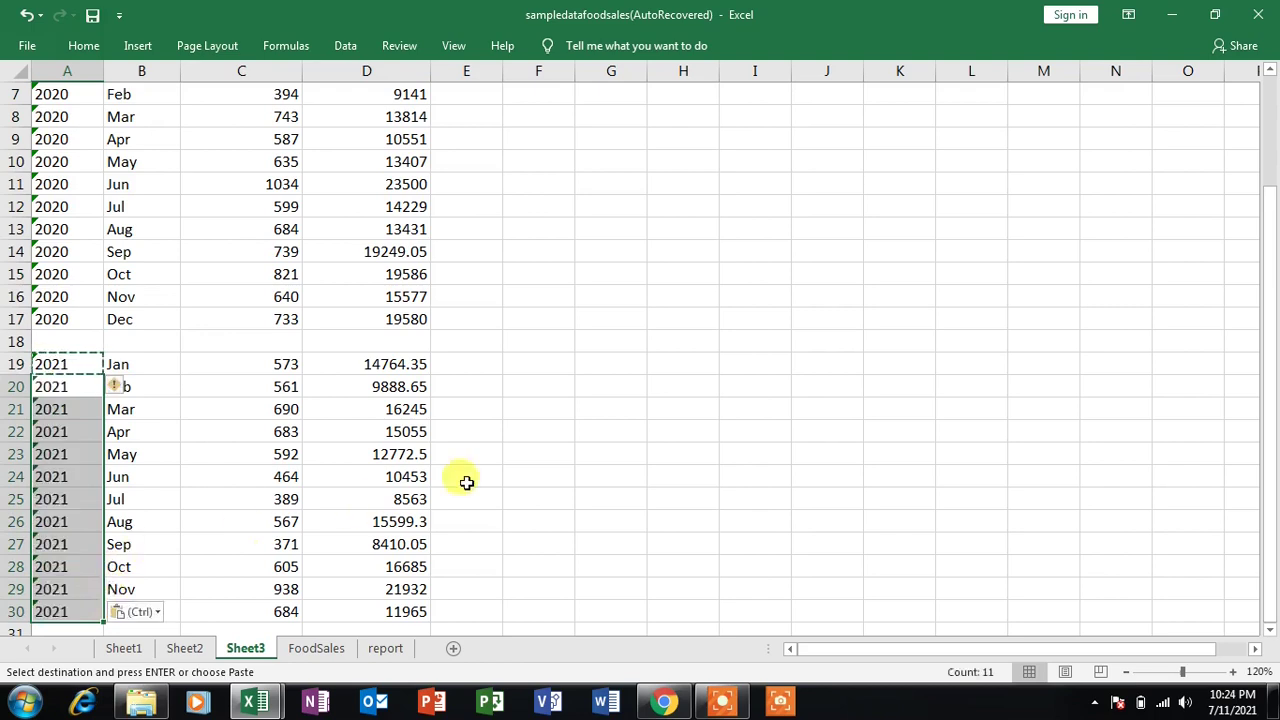
pyautogui.click(611, 434)
pyautogui.scroll(2, 207, 350)
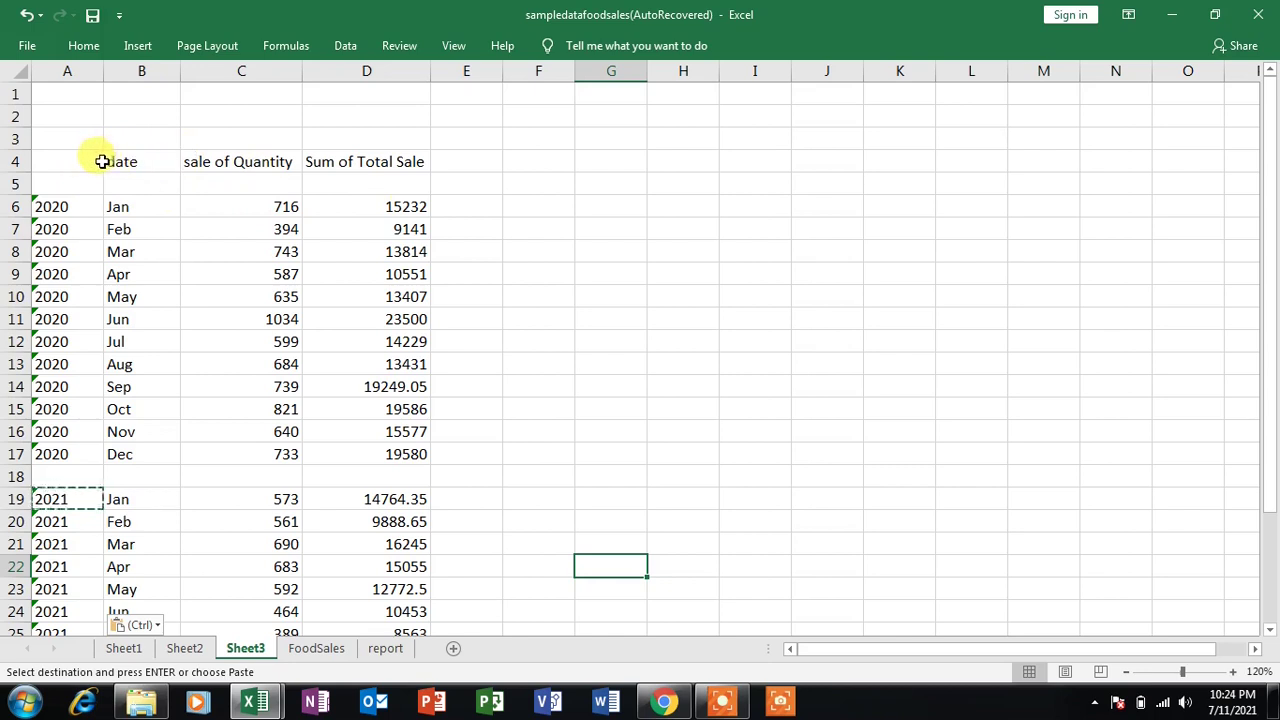
# Enter the heading Year in cell A4.
pyautogui.click(61, 161)
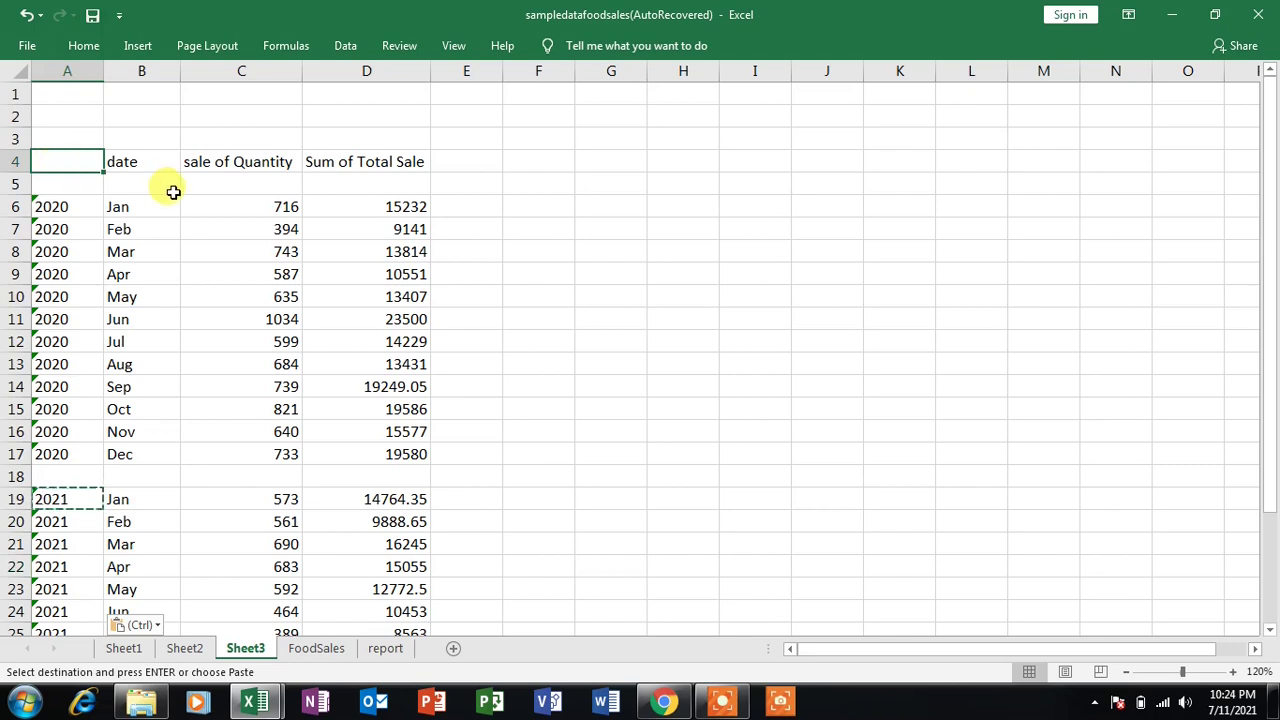
pyautogui.press('Escape')
pyautogui.write('Year')
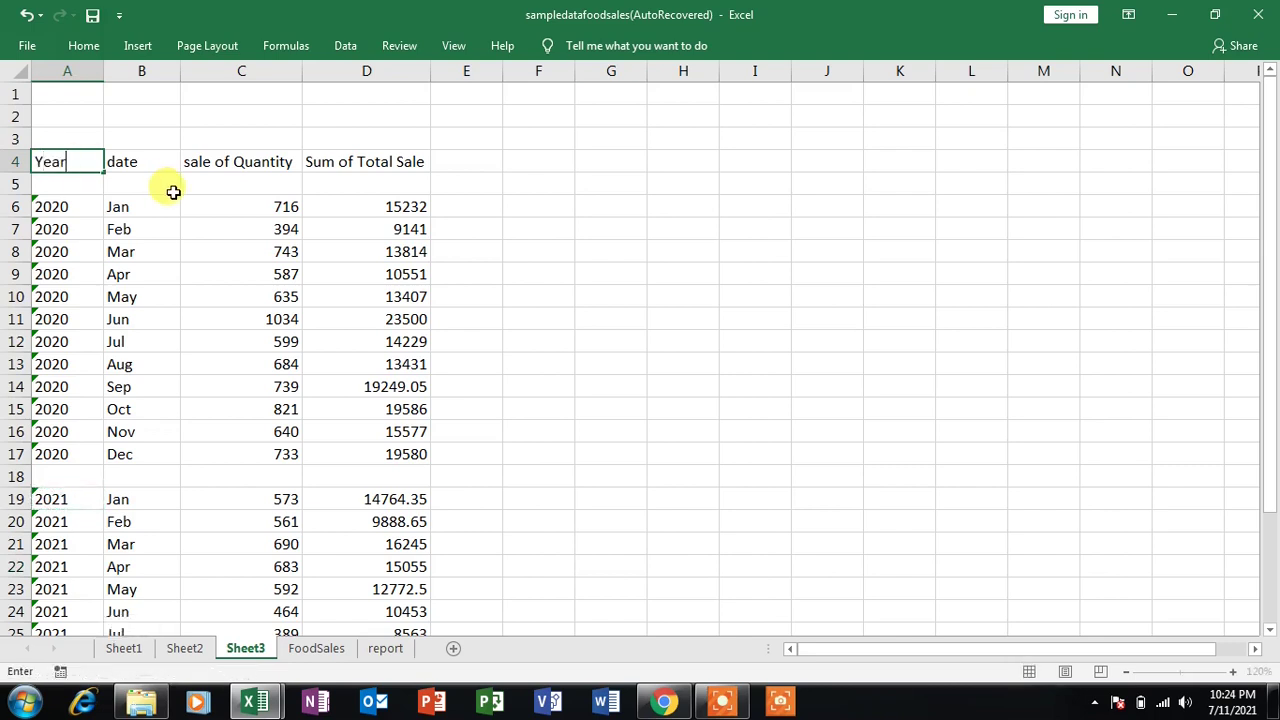
pyautogui.click(545, 216)
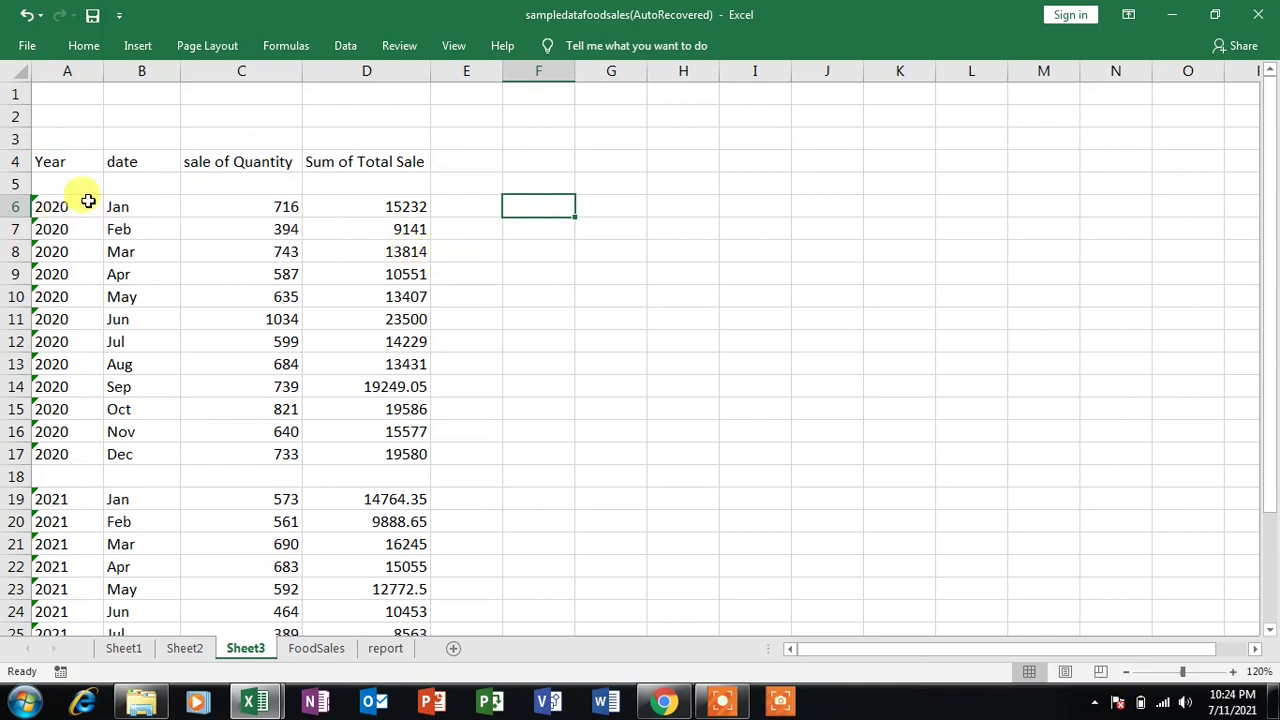
pyautogui.click(419, 206)
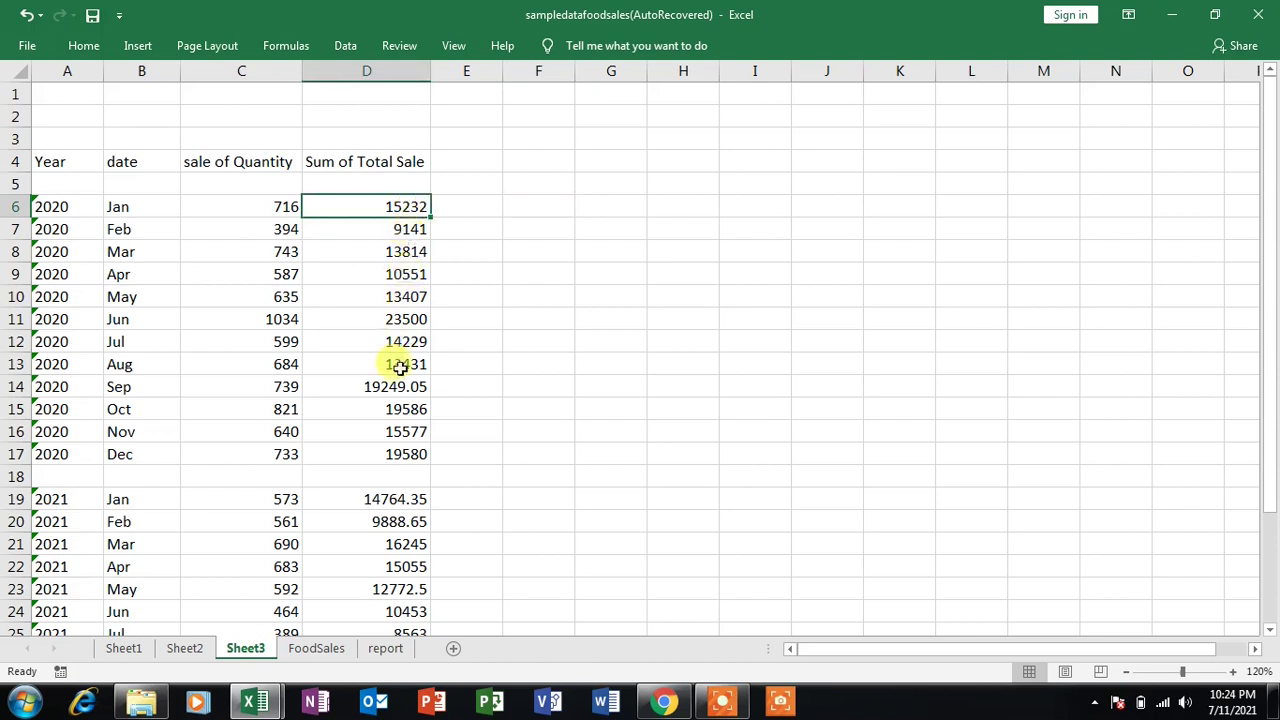
pyautogui.click(403, 455)
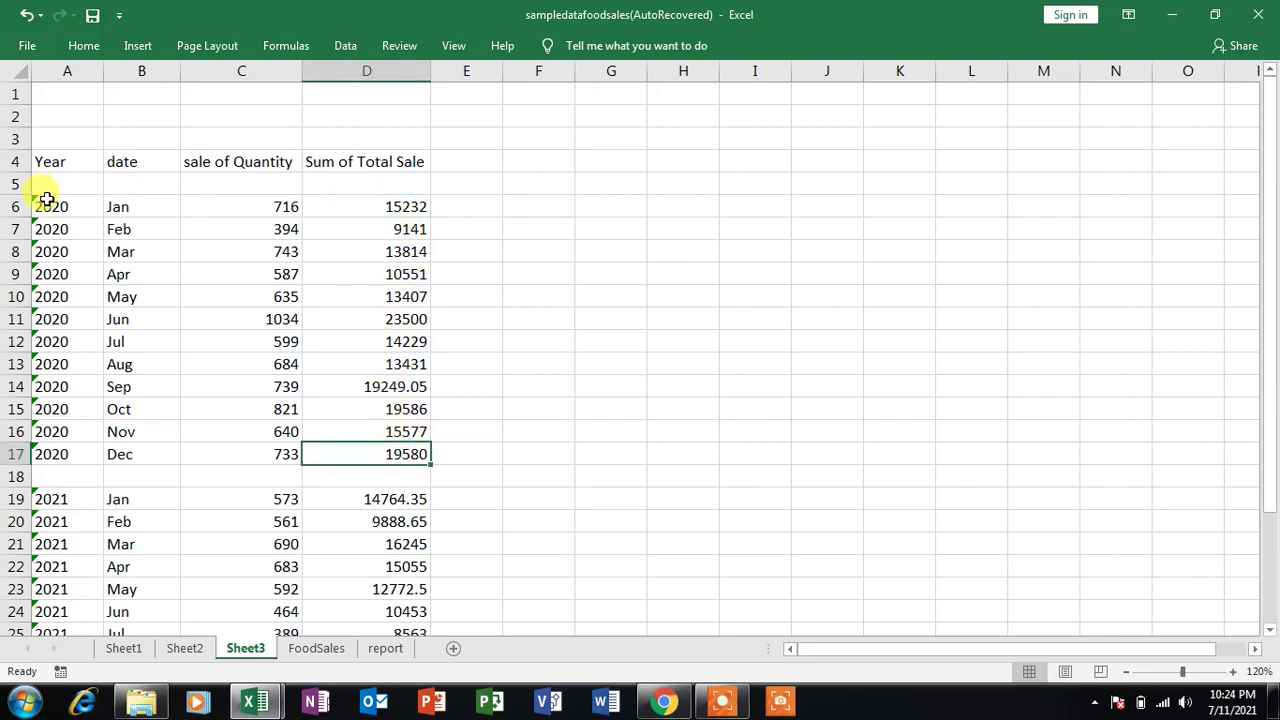
pyautogui.moveTo(46, 206)
pyautogui.mouseDown()
pyautogui.moveTo(331, 271)
pyautogui.moveTo(400, 417)
pyautogui.moveTo(400, 452)
pyautogui.mouseUp()
pyautogui.click(538, 251)
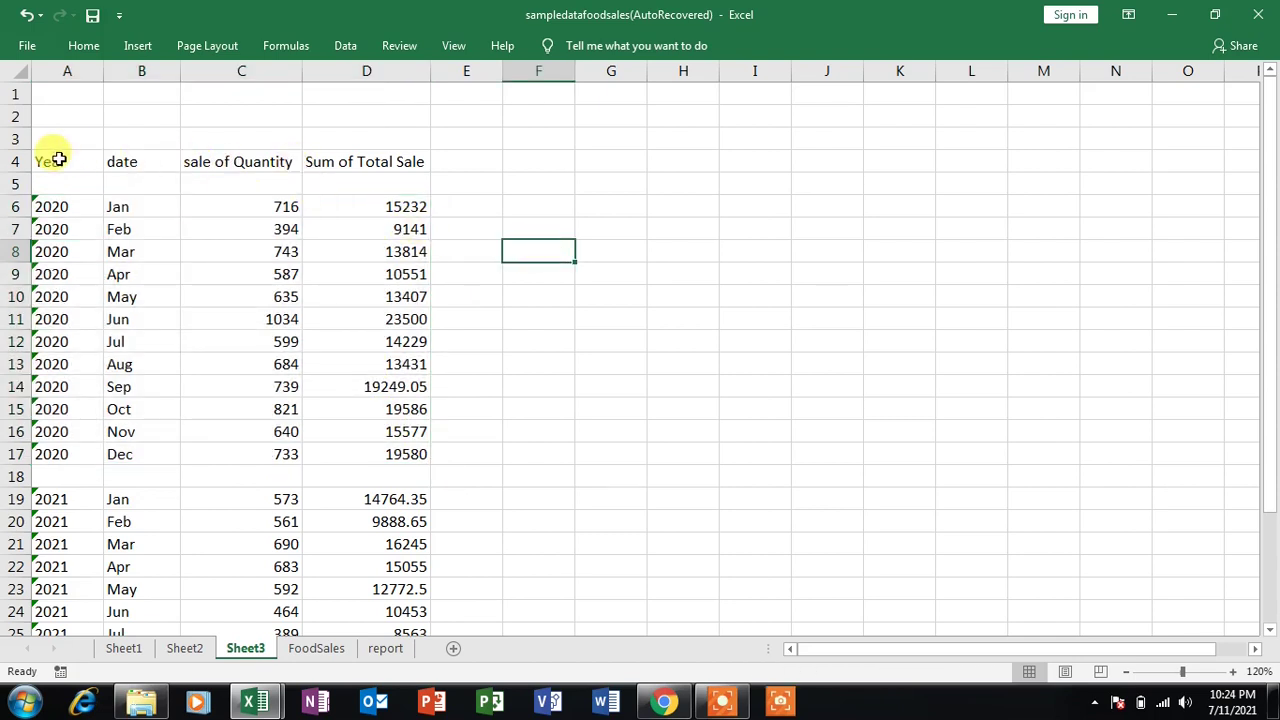
# Move the header row from A4:D4 to A5:D5, then select the 2020 totals D6:D17.
pyautogui.moveTo(50, 160); pyautogui.dragTo(371, 165)
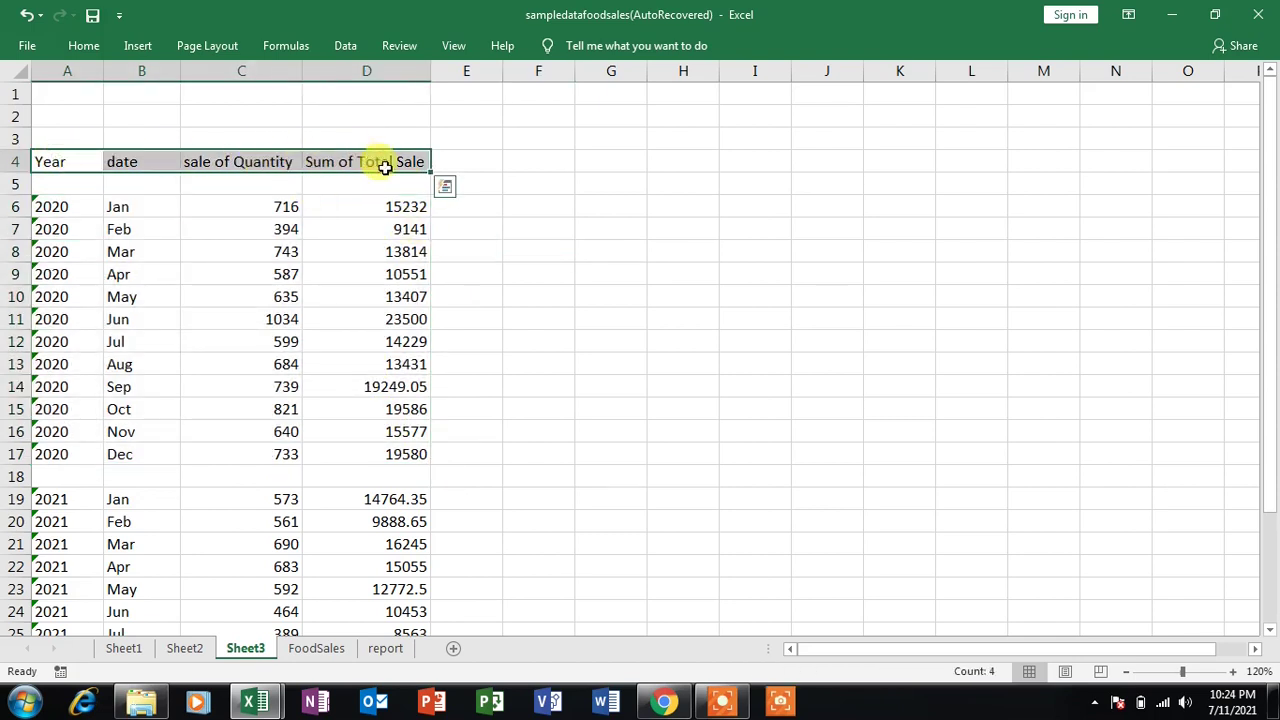
pyautogui.hotkey('ctrl', 'c')
pyautogui.click(89, 183)
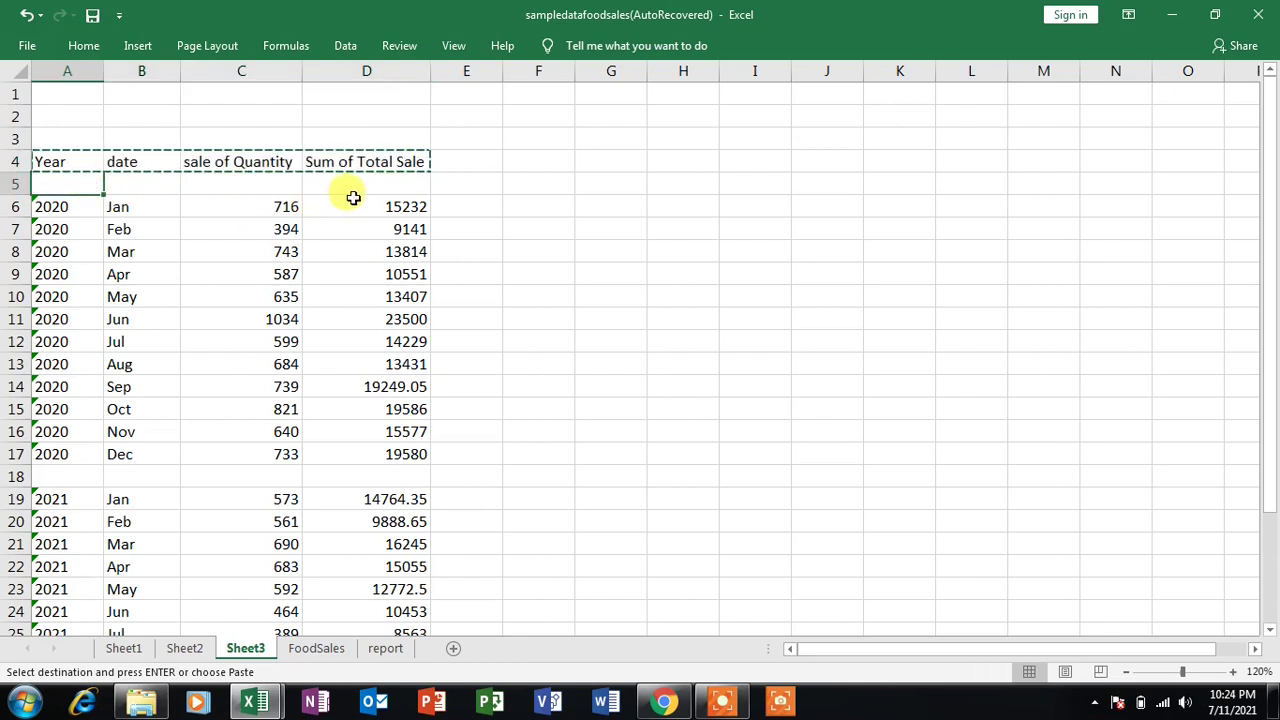
pyautogui.hotkey('ctrl', 'v')
pyautogui.click(510, 229)
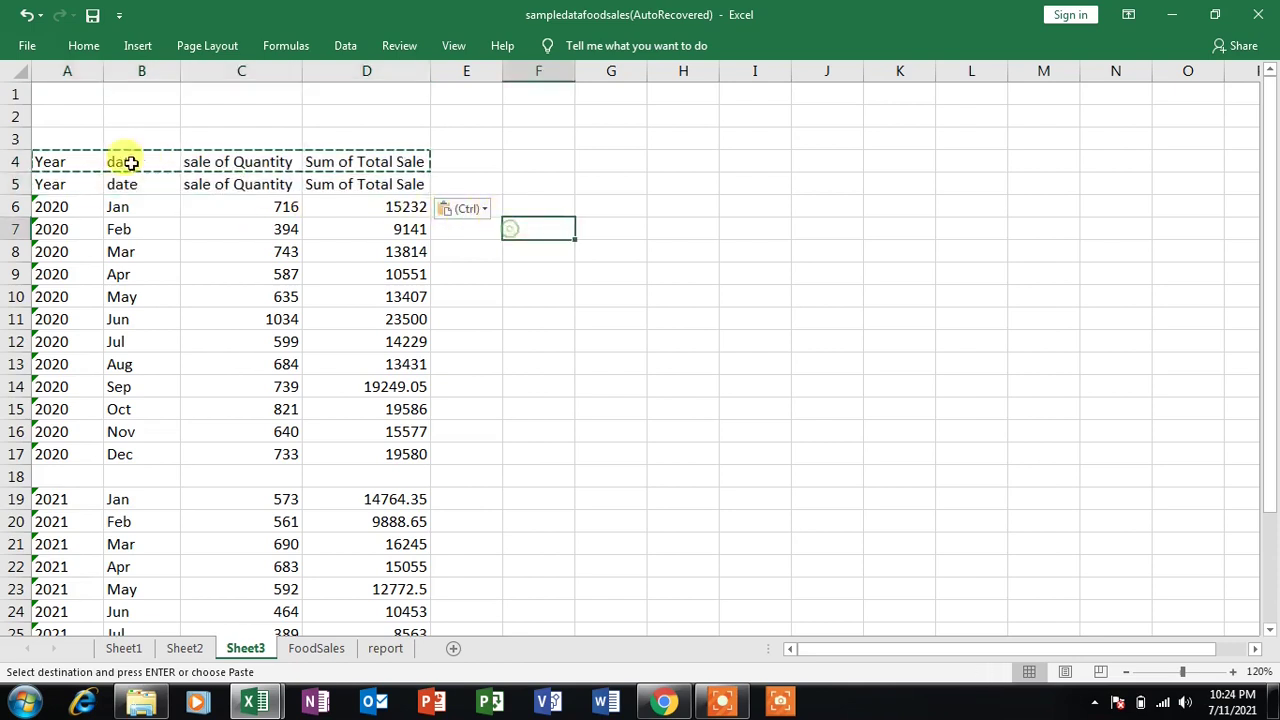
pyautogui.moveTo(60, 161); pyautogui.dragTo(374, 162)
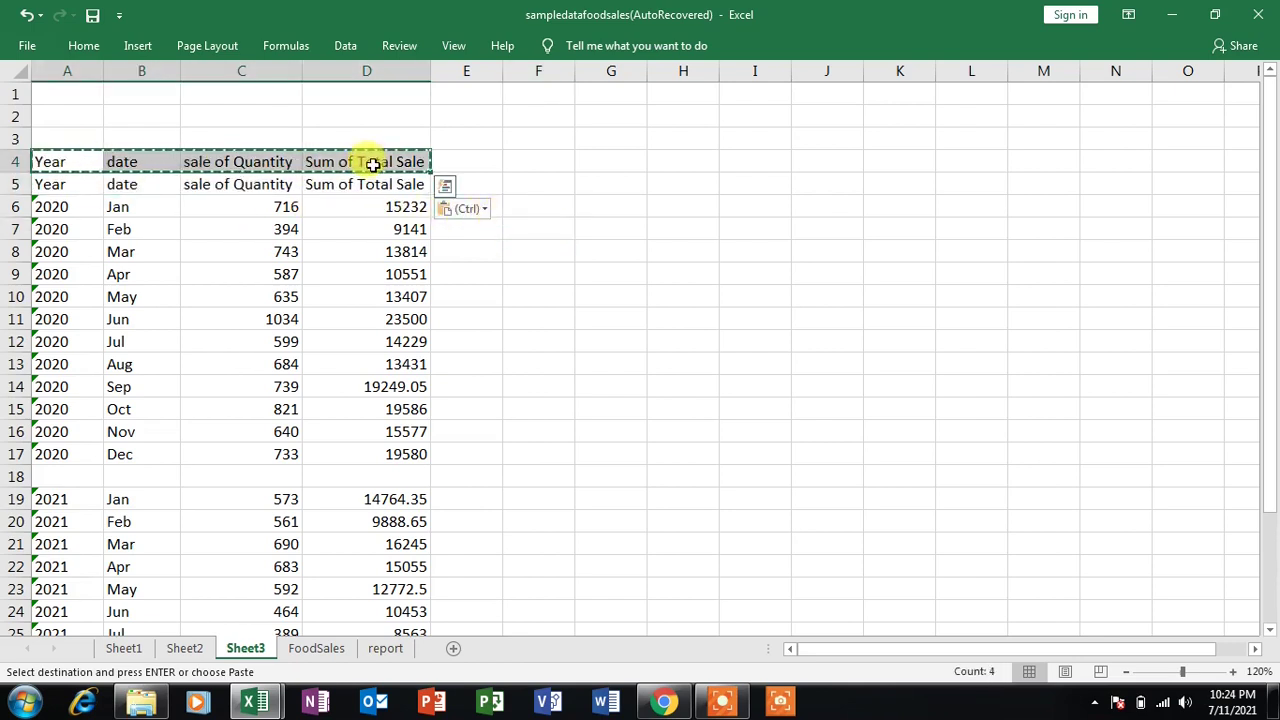
pyautogui.press('Delete')
pyautogui.click(582, 253)
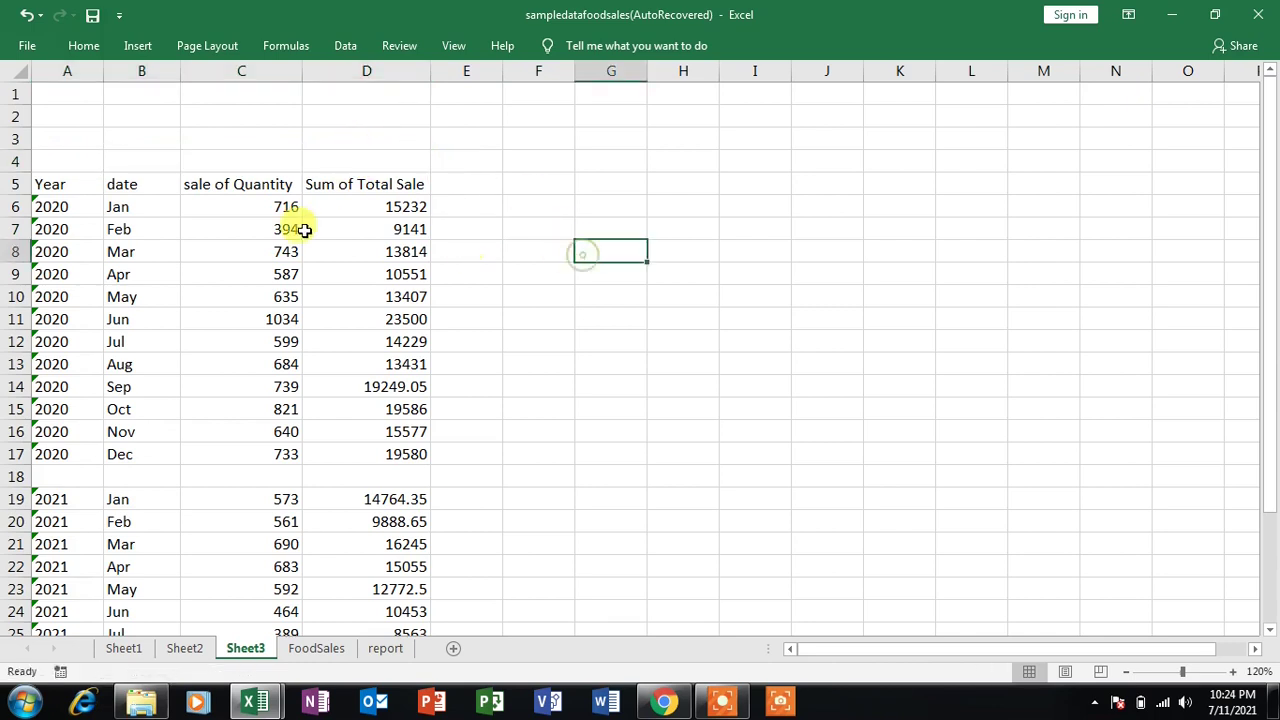
pyautogui.moveTo(394, 199); pyautogui.dragTo(393, 431)
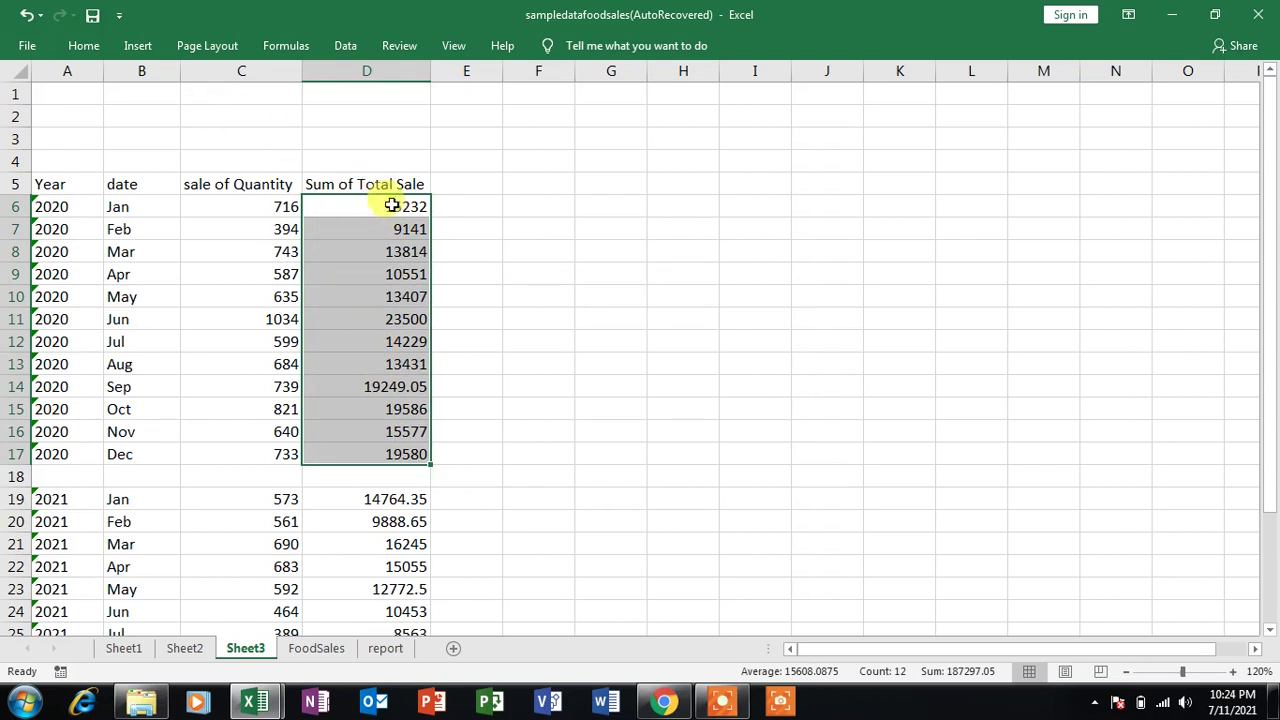
pyautogui.click(97, 50)
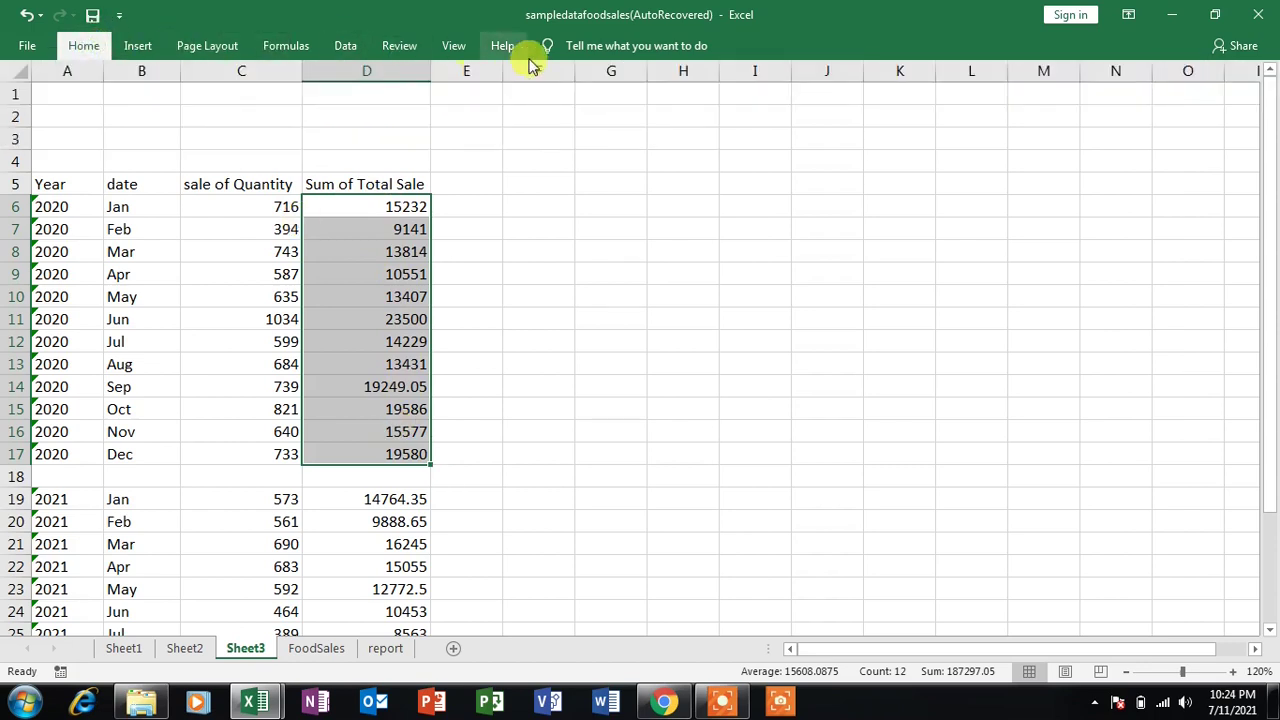
# Apply a Top 3 Items rule with Green Fill and Dark Green Text to the 2020 totals.
pyautogui.click(80, 50)
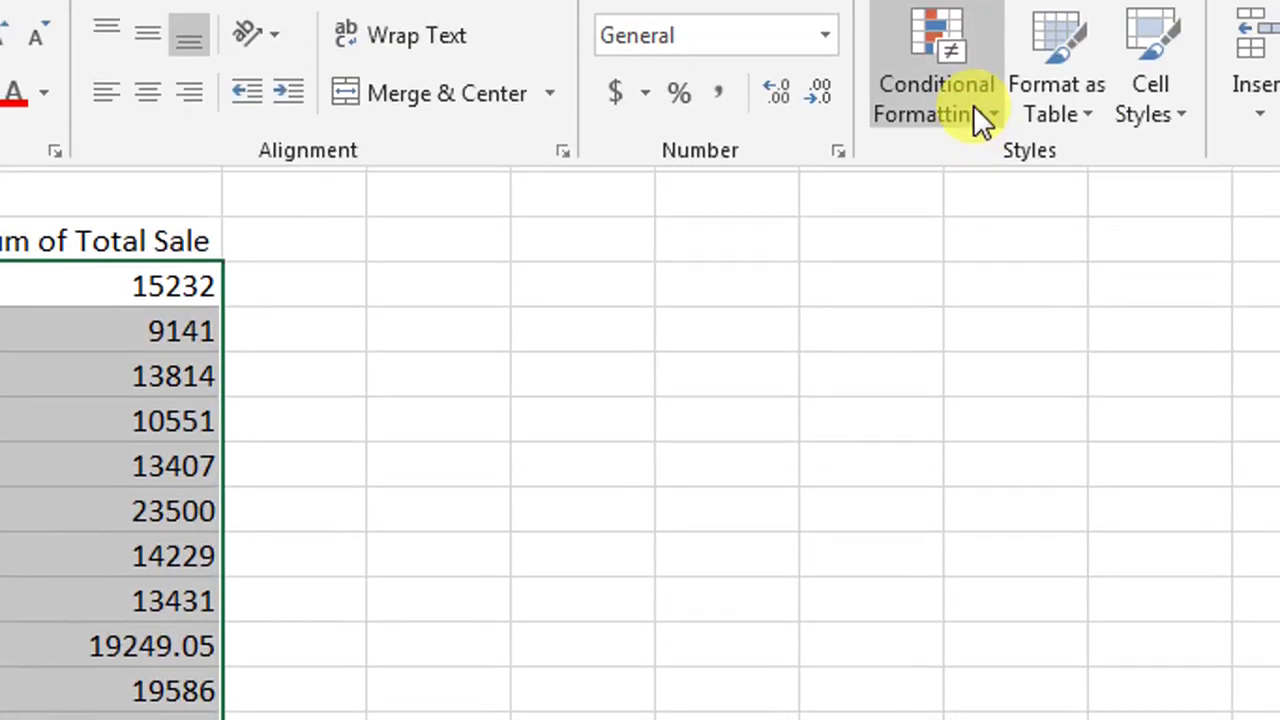
pyautogui.click(975, 118)
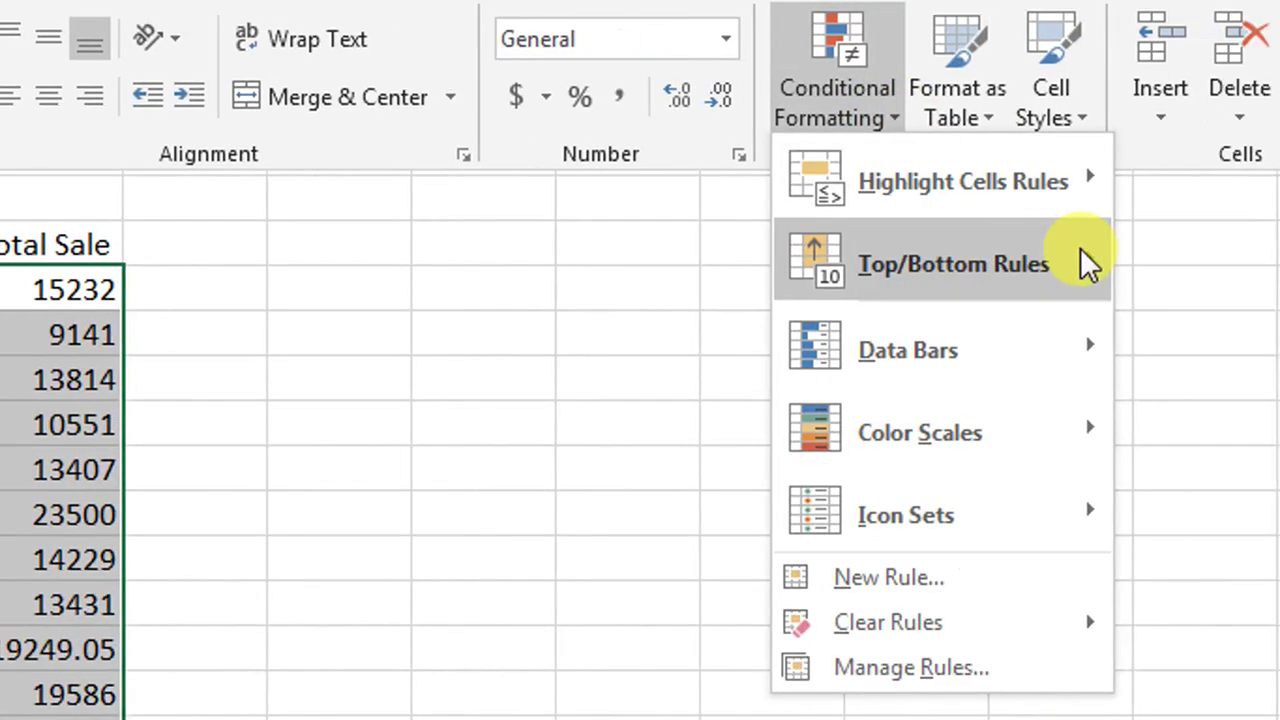
pyautogui.moveTo(828, 264)
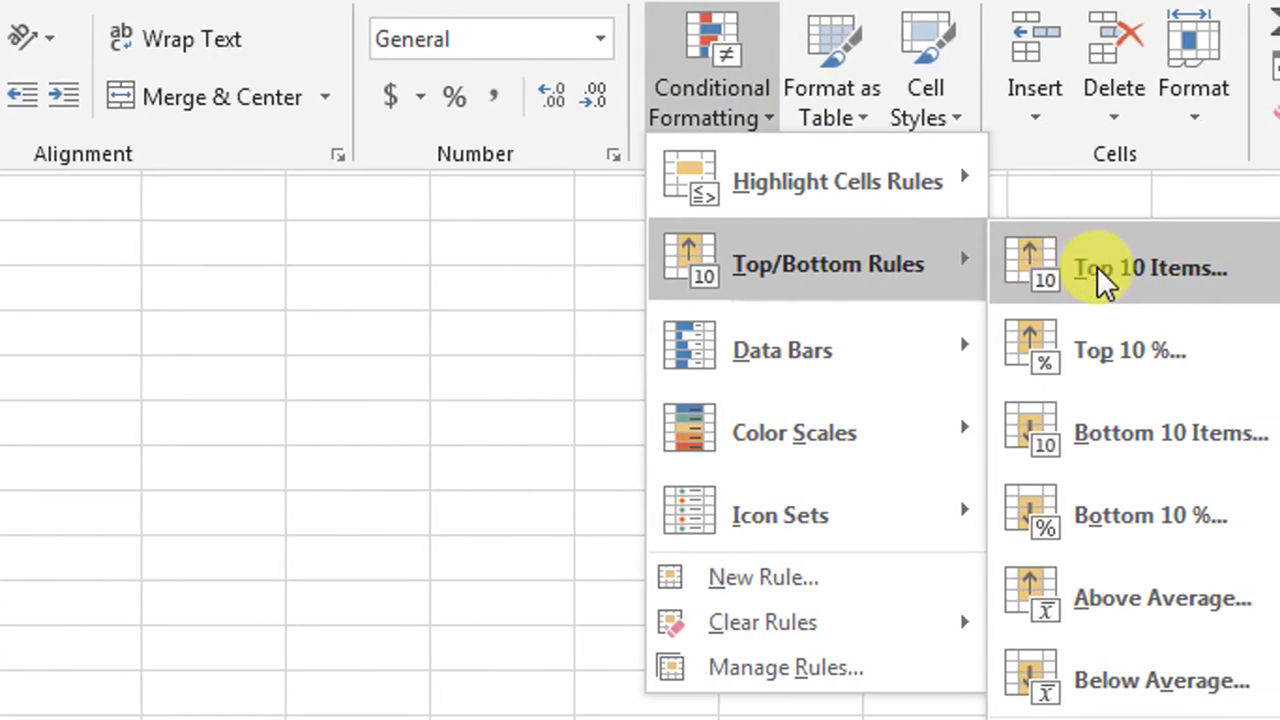
pyautogui.click(1093, 262)
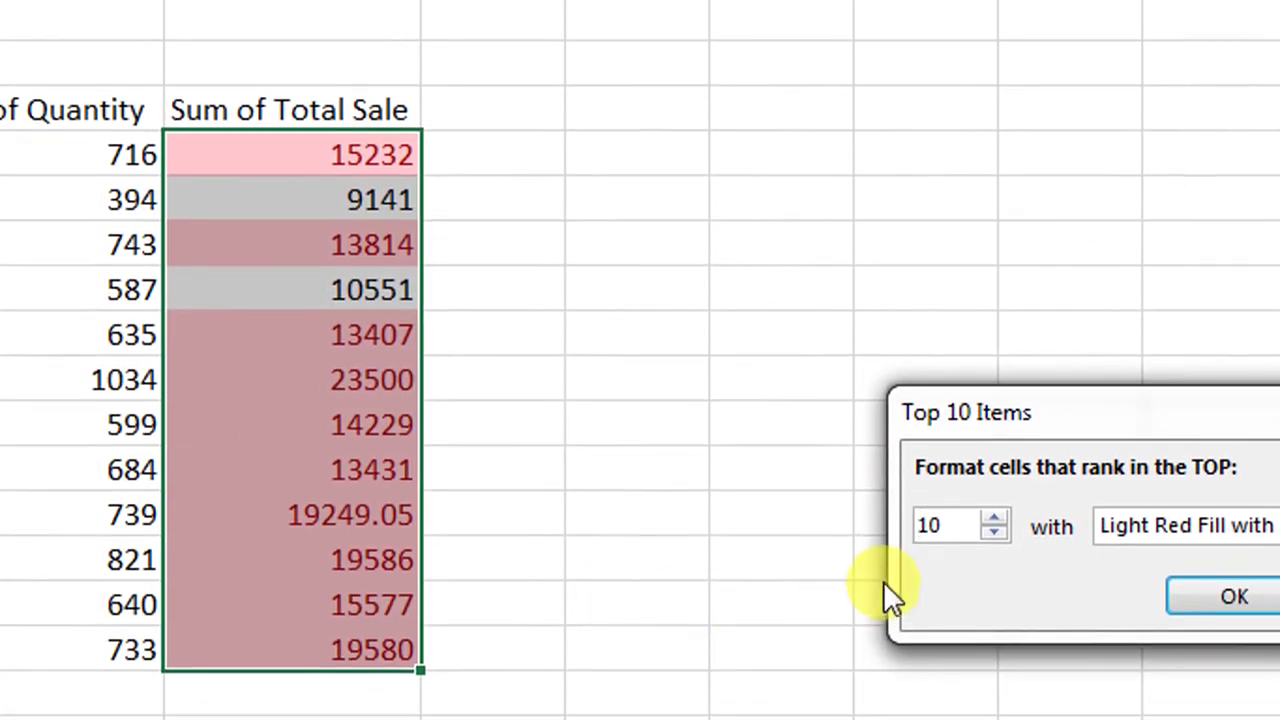
pyautogui.moveTo(984, 416); pyautogui.dragTo(632, 270)
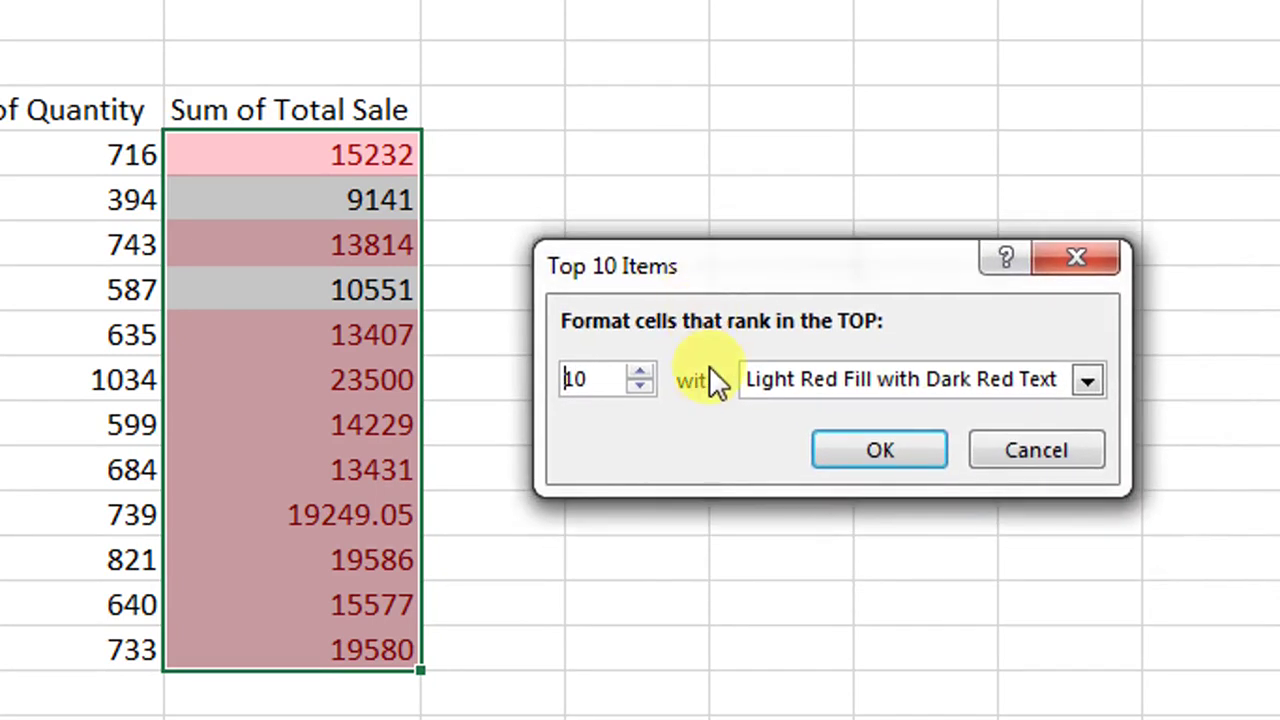
pyautogui.click(639, 384)
pyautogui.click(639, 384)
pyautogui.click(639, 384)
pyautogui.click(639, 384)
pyautogui.click(639, 384)
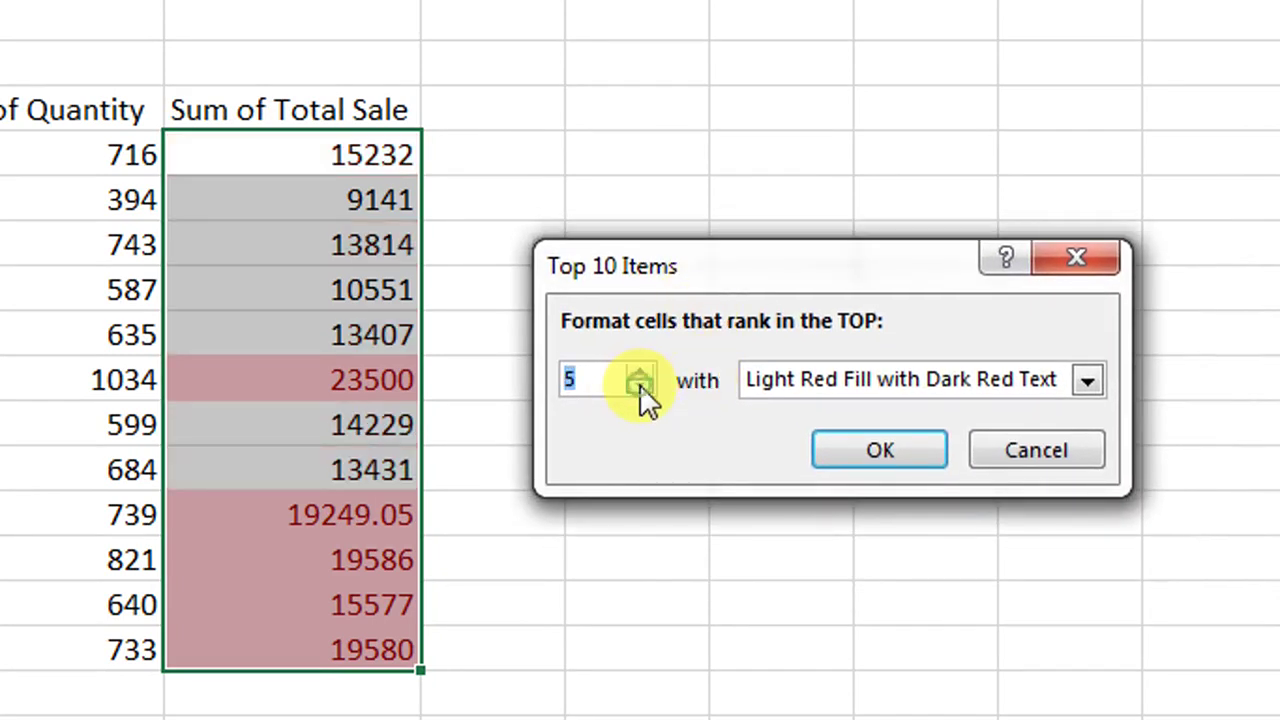
pyautogui.click(639, 384)
pyautogui.click(639, 388)
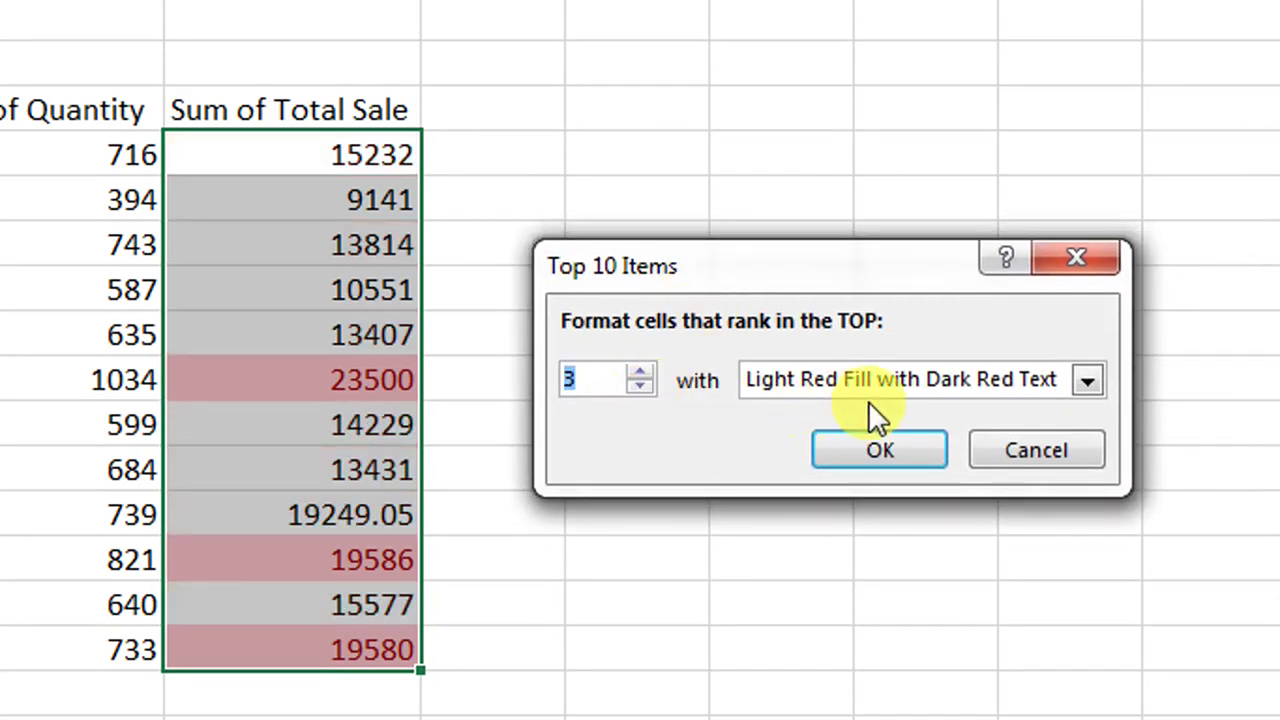
pyautogui.click(1087, 378)
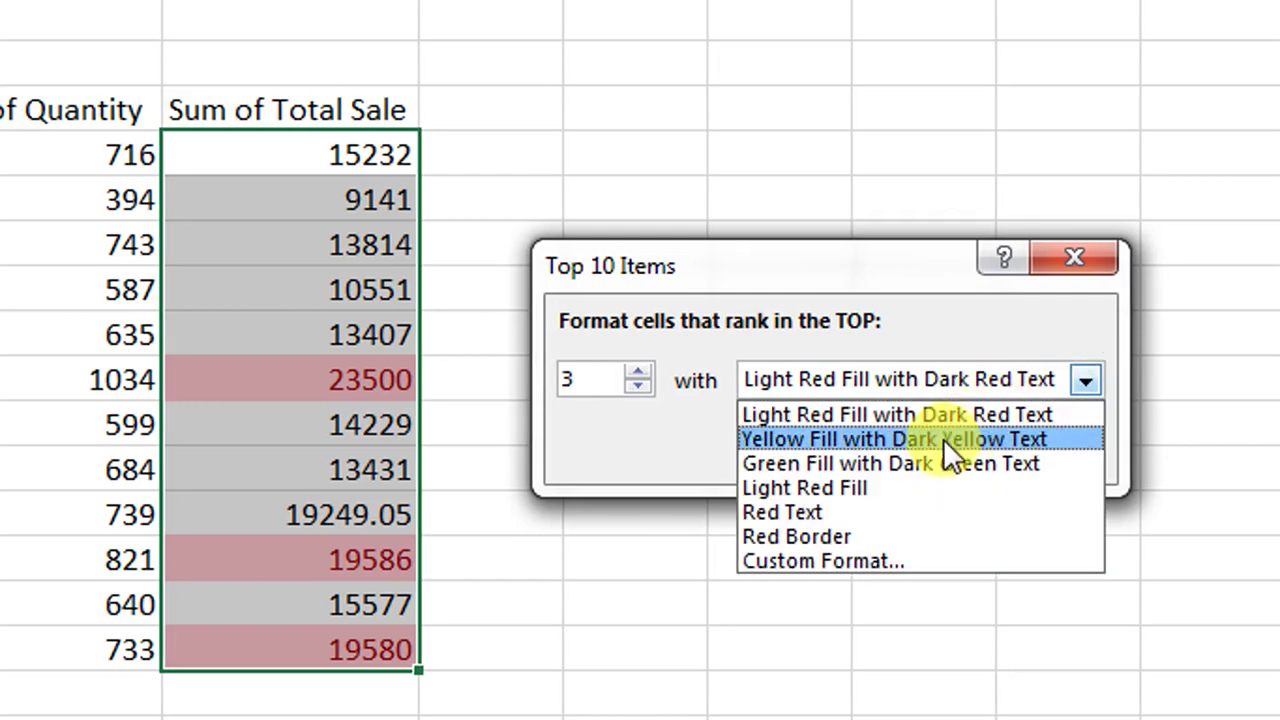
pyautogui.click(825, 463)
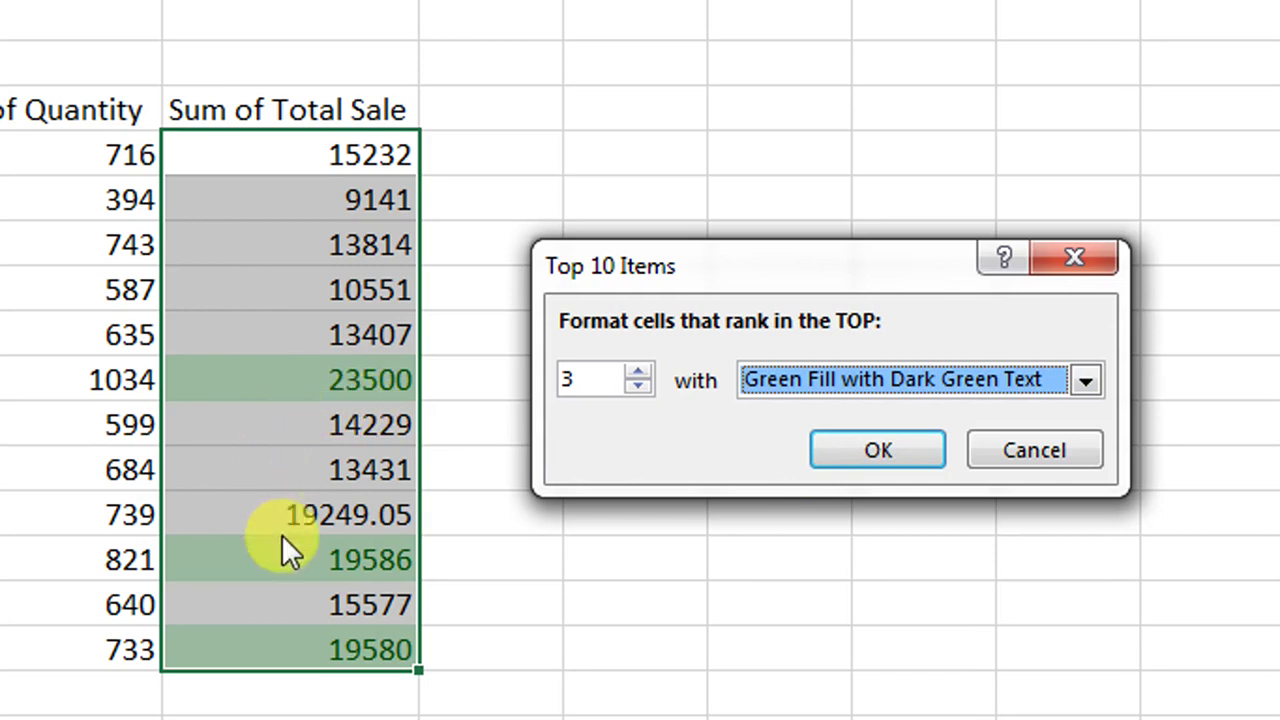
pyautogui.click(858, 452)
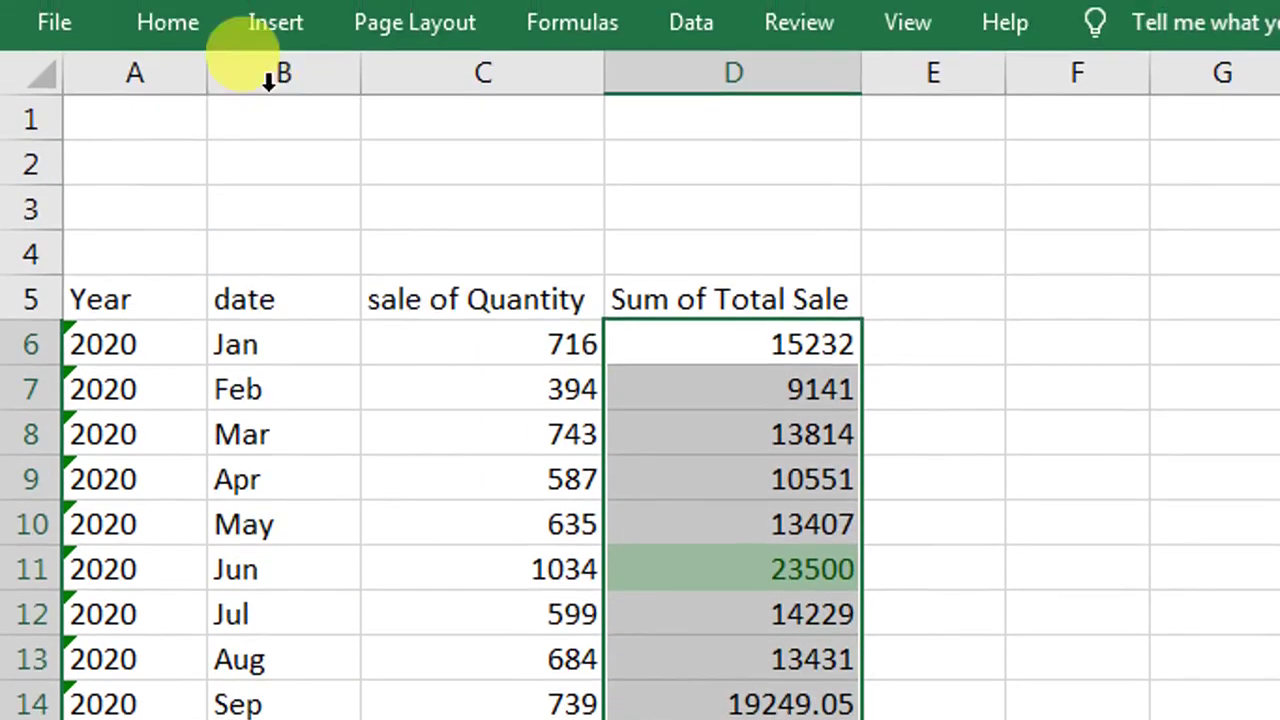
# Add a Bottom 3 Items rule with Light Red Fill to the 2020 Total Sale values.
pyautogui.click(197, 103)
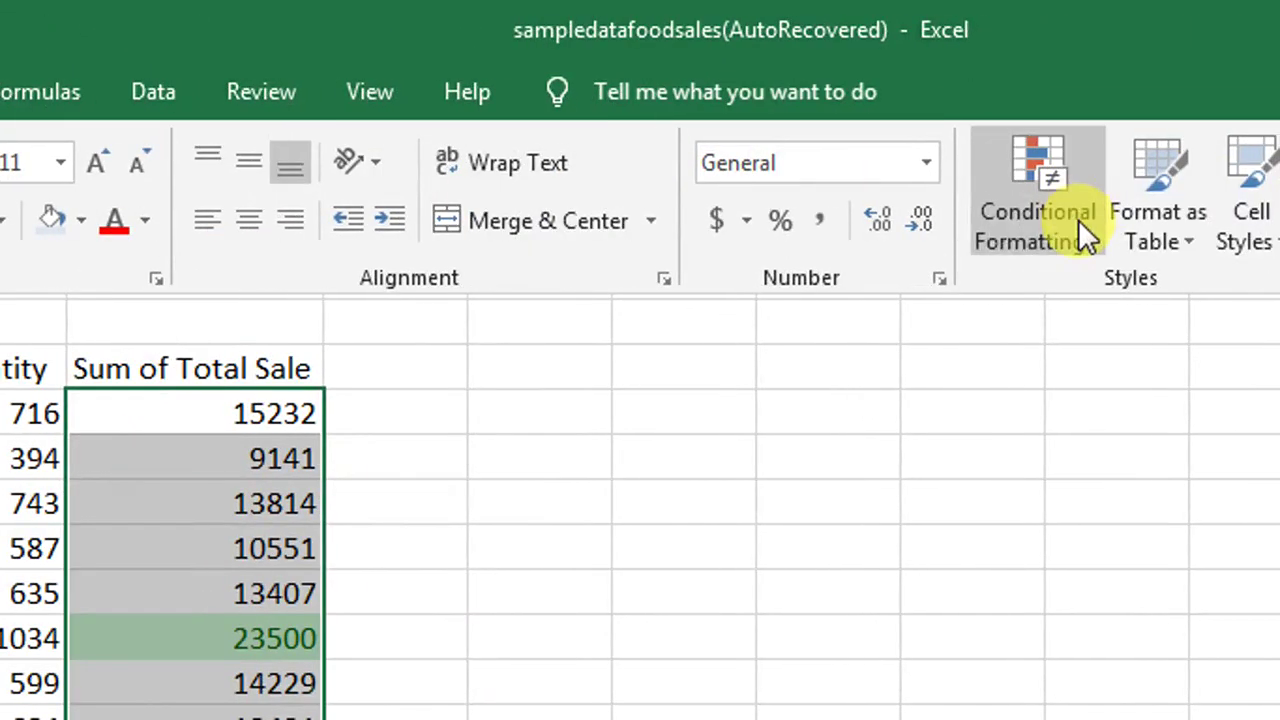
pyautogui.click(1079, 223)
pyautogui.moveTo(720, 388)
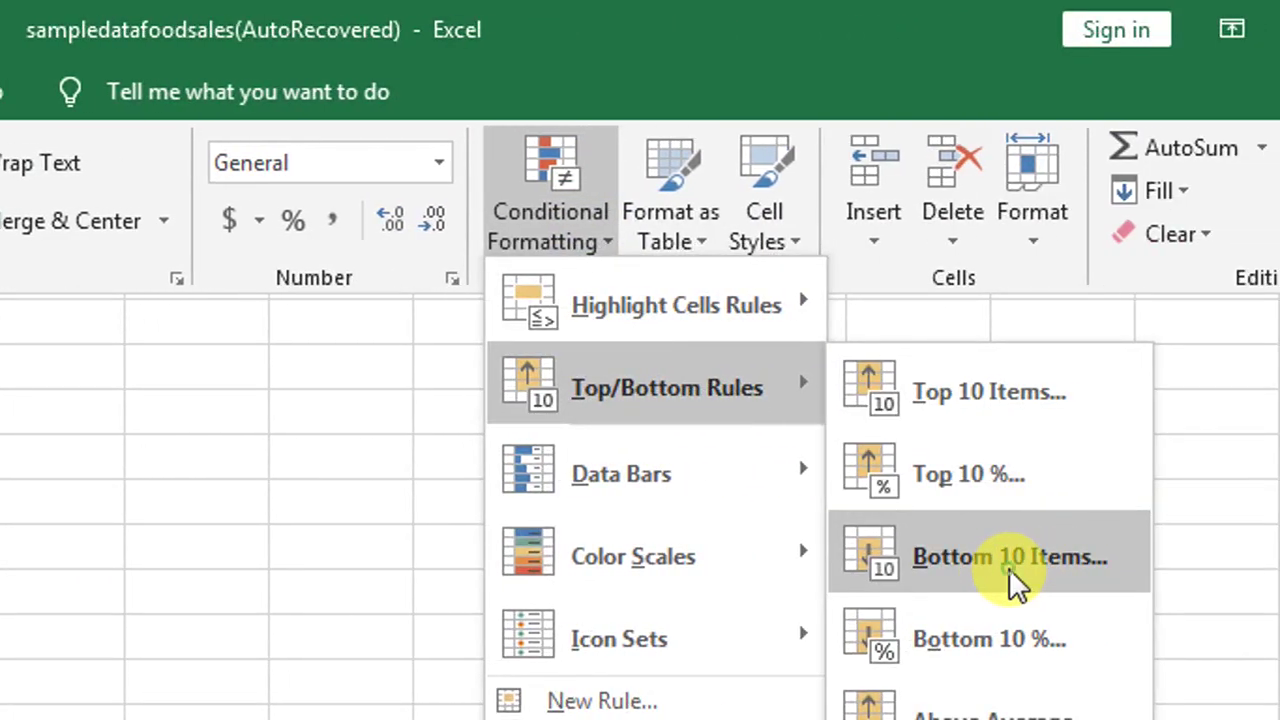
pyautogui.click(1009, 568)
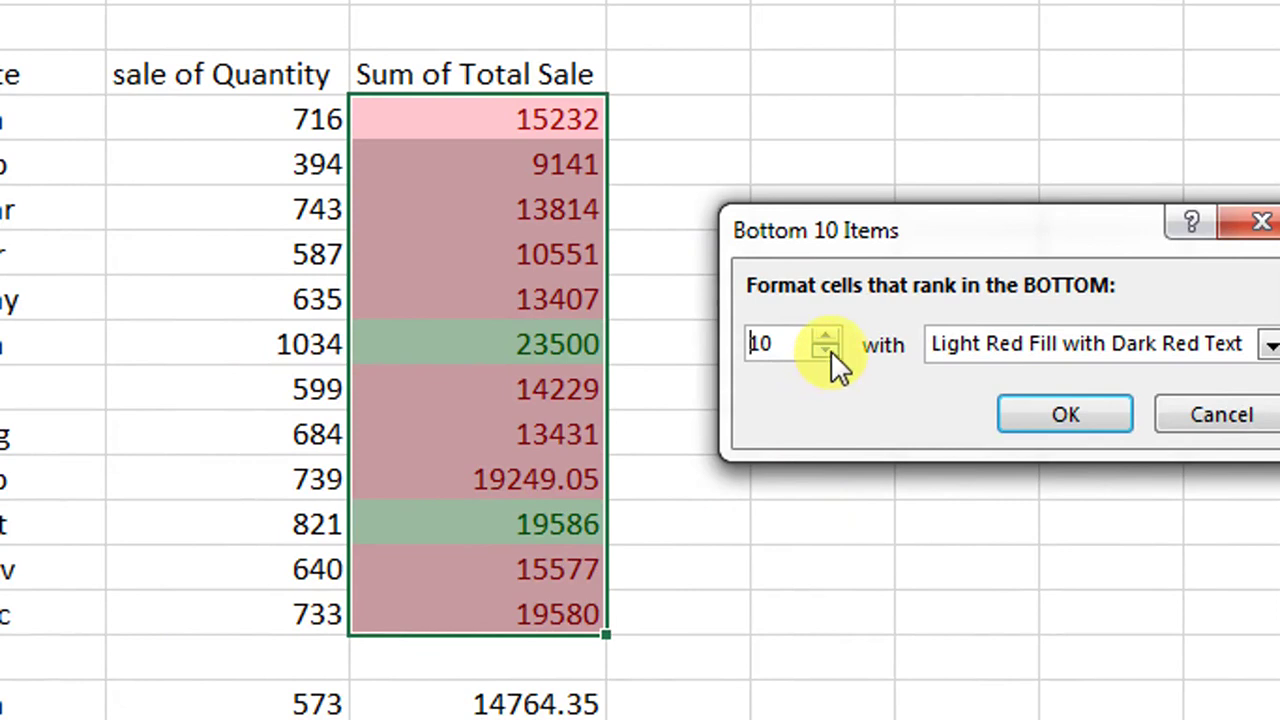
pyautogui.click(831, 351)
pyautogui.click(831, 351)
pyautogui.click(831, 351)
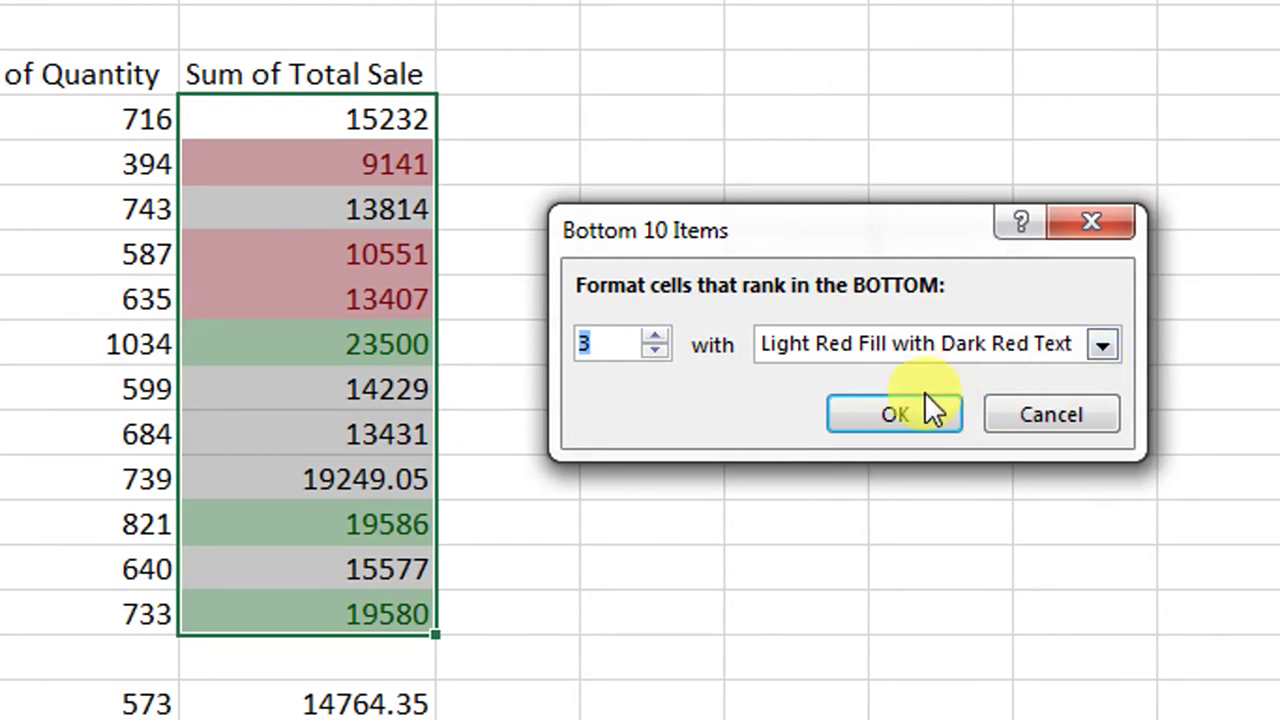
pyautogui.click(922, 405)
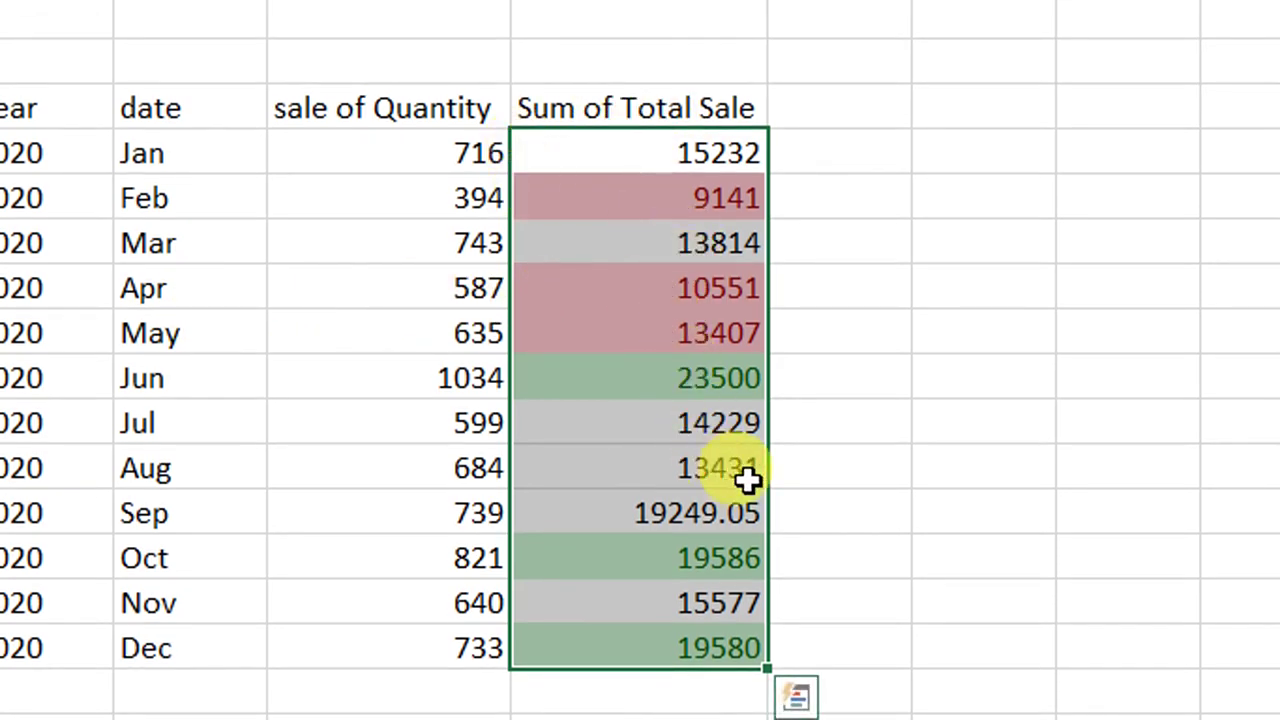
pyautogui.scroll(-3, 850, 600)
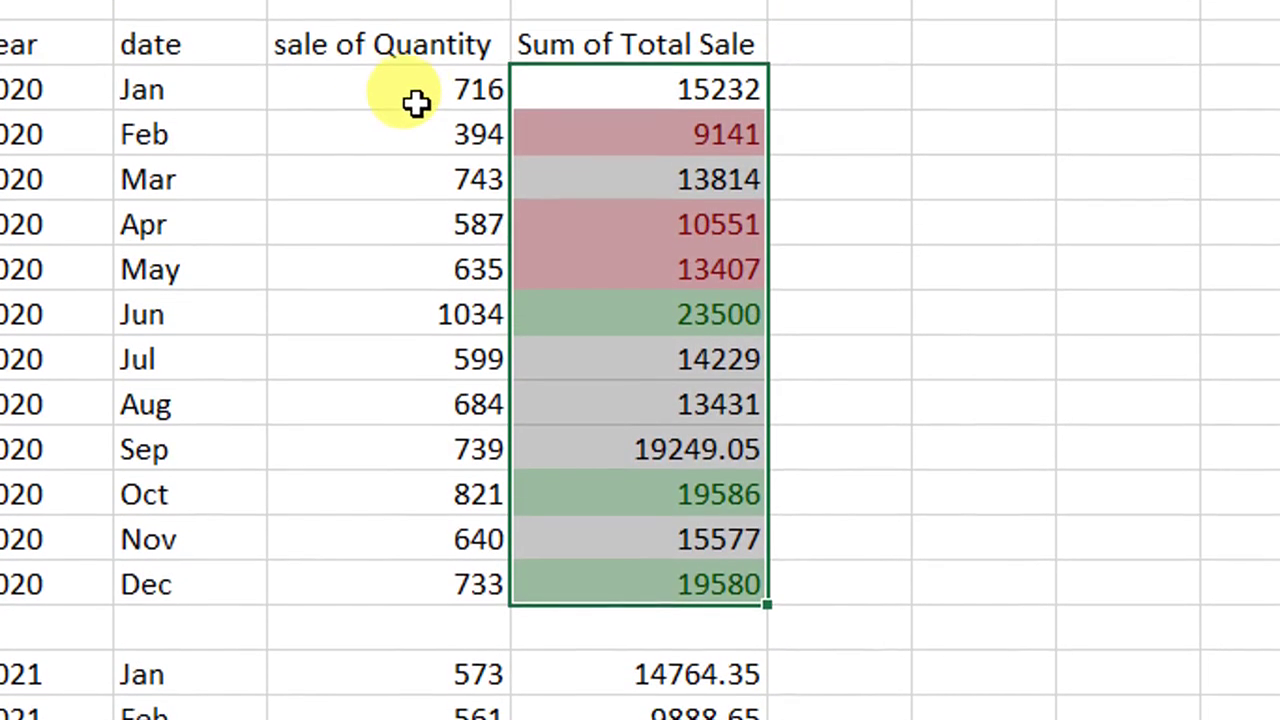
# Apply a Top 3 Items rule with Yellow Fill and Dark Yellow Text to quantities C6:C17.
pyautogui.moveTo(432, 108); pyautogui.dragTo(458, 590)
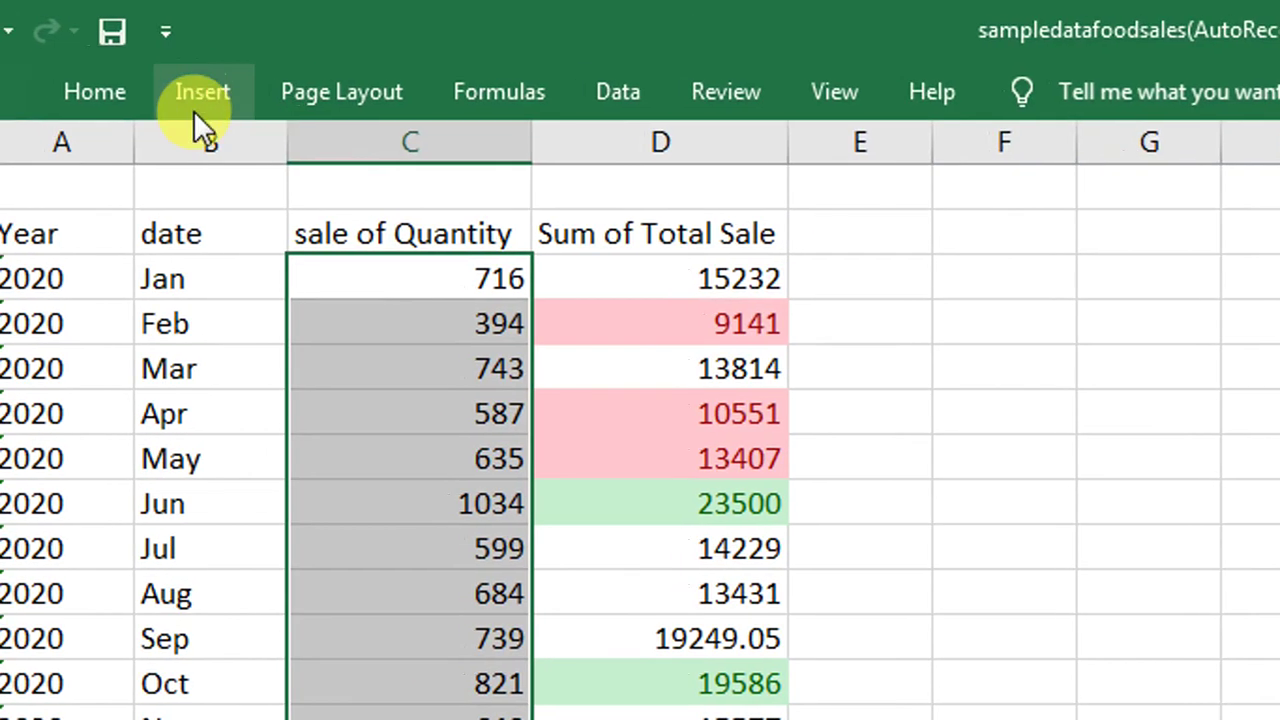
pyautogui.click(195, 92)
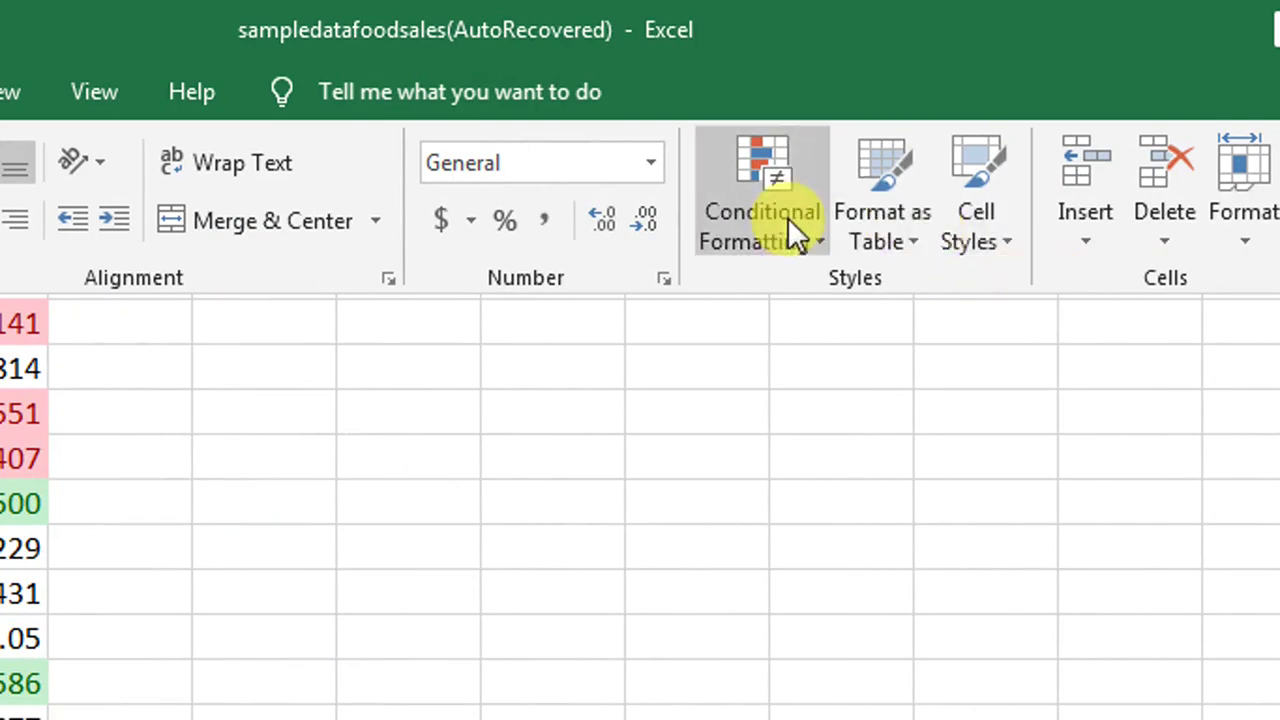
pyautogui.click(790, 222)
pyautogui.moveTo(860, 243)
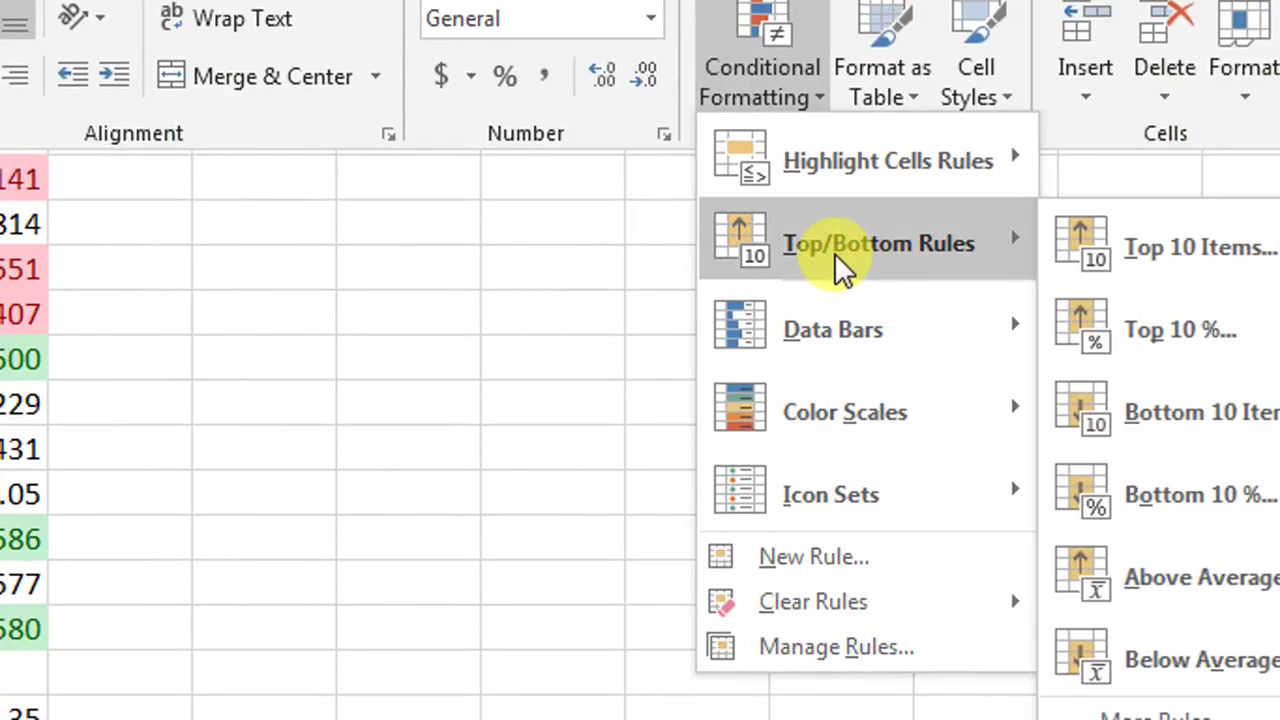
pyautogui.click(1085, 250)
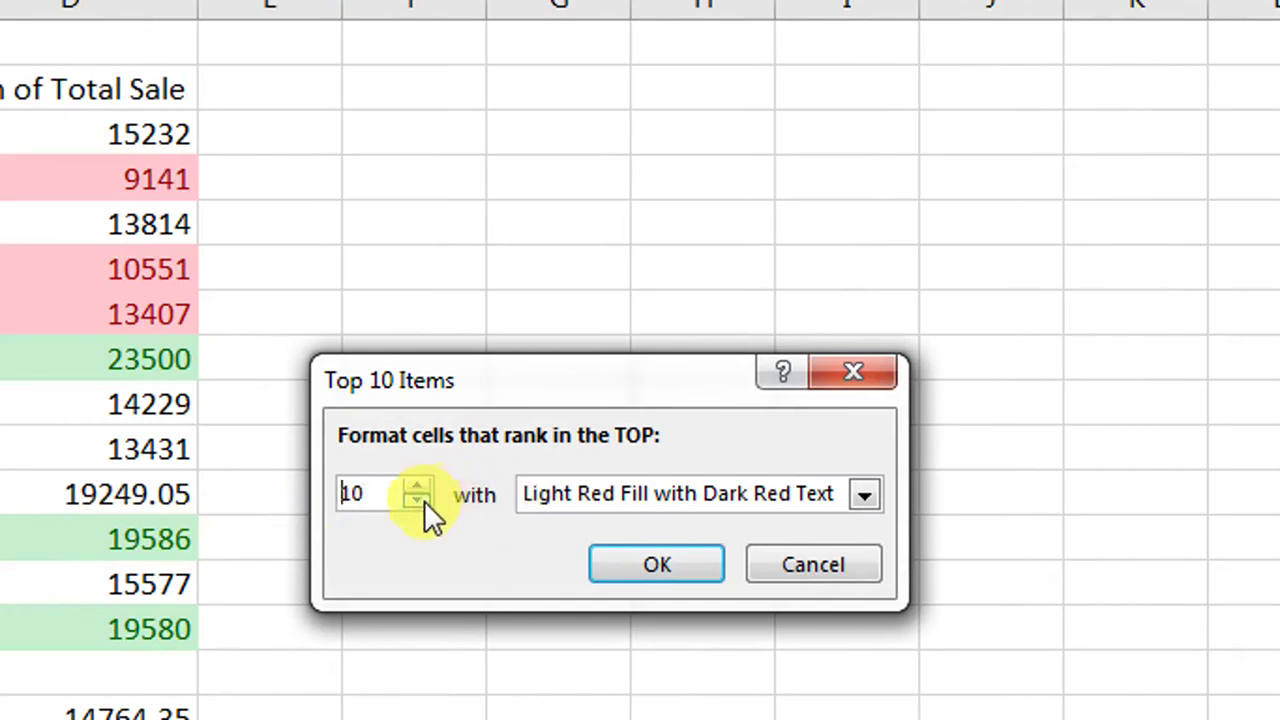
pyautogui.click(419, 502)
pyautogui.click(419, 502)
pyautogui.click(418, 502)
pyautogui.click(418, 502)
pyautogui.click(417, 502)
pyautogui.click(730, 505)
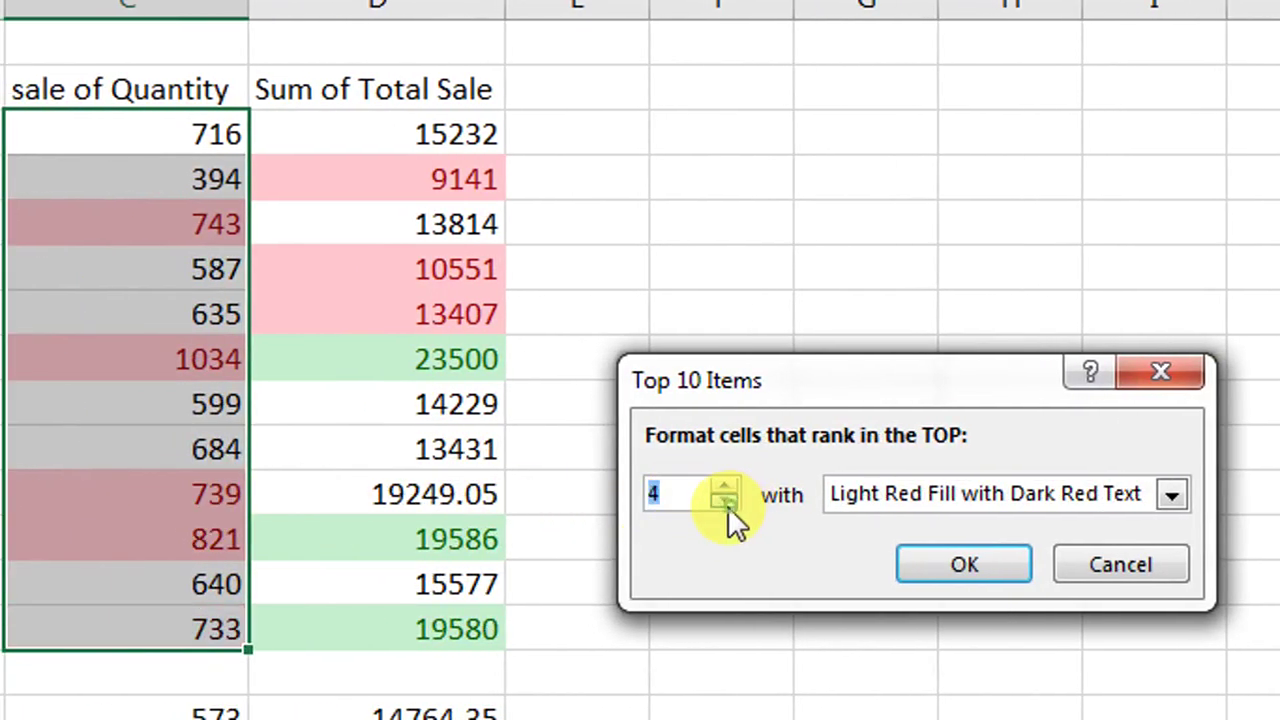
pyautogui.click(728, 506)
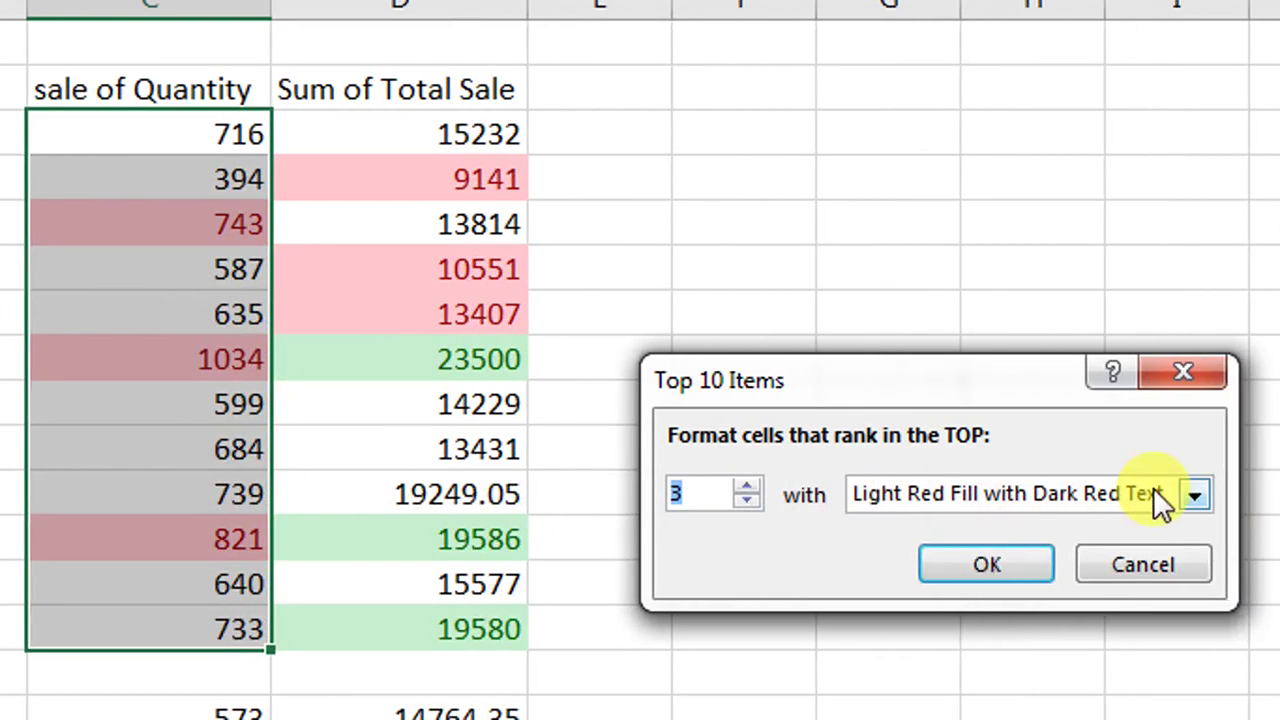
pyautogui.click(1097, 493)
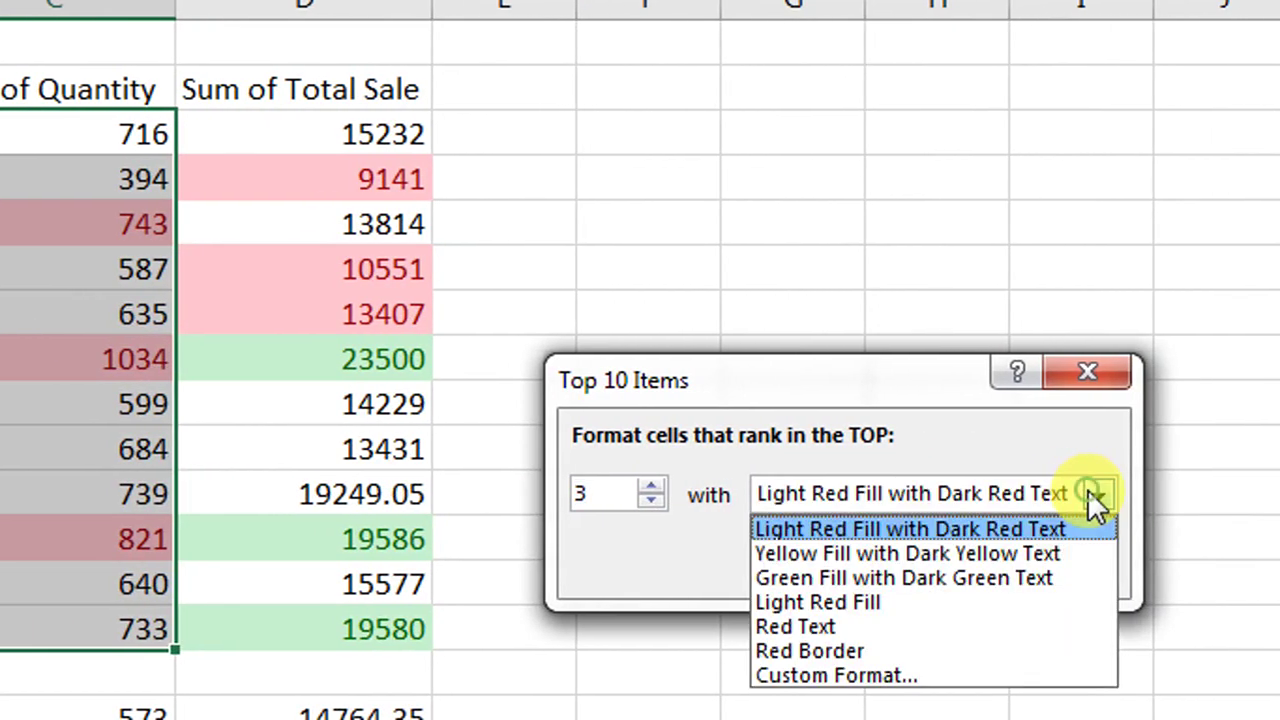
pyautogui.click(975, 554)
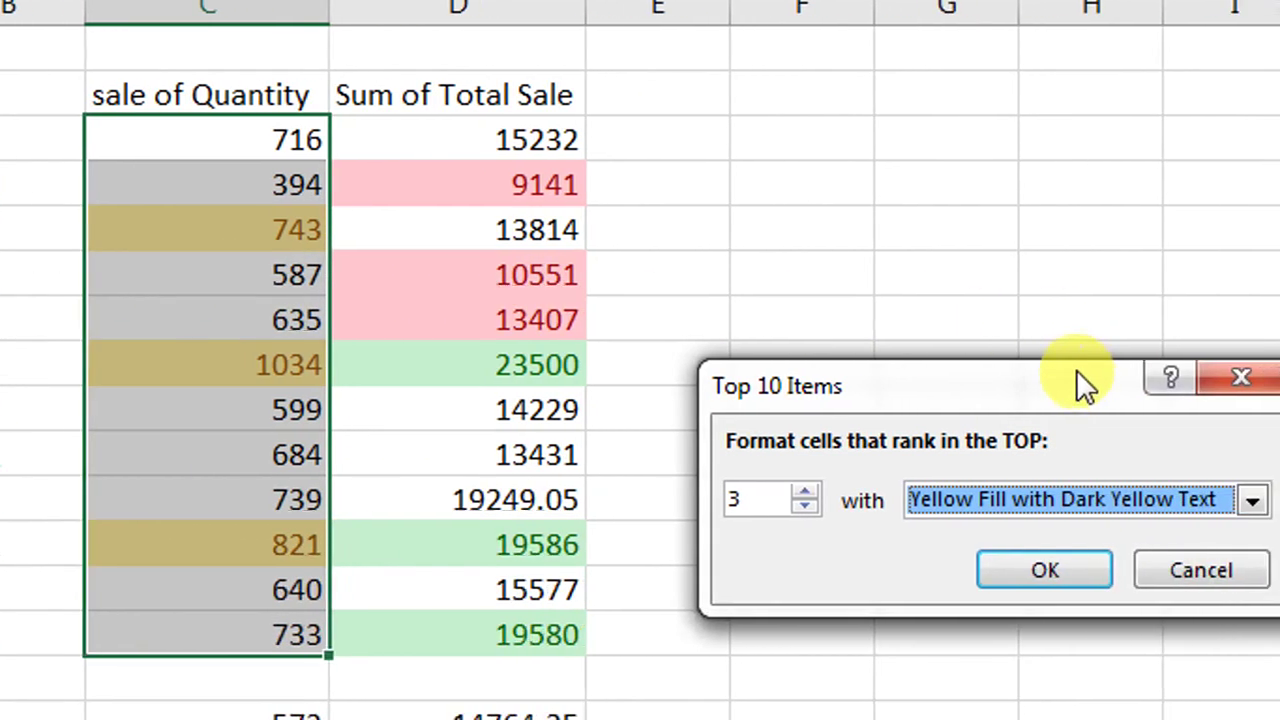
pyautogui.click(1044, 570)
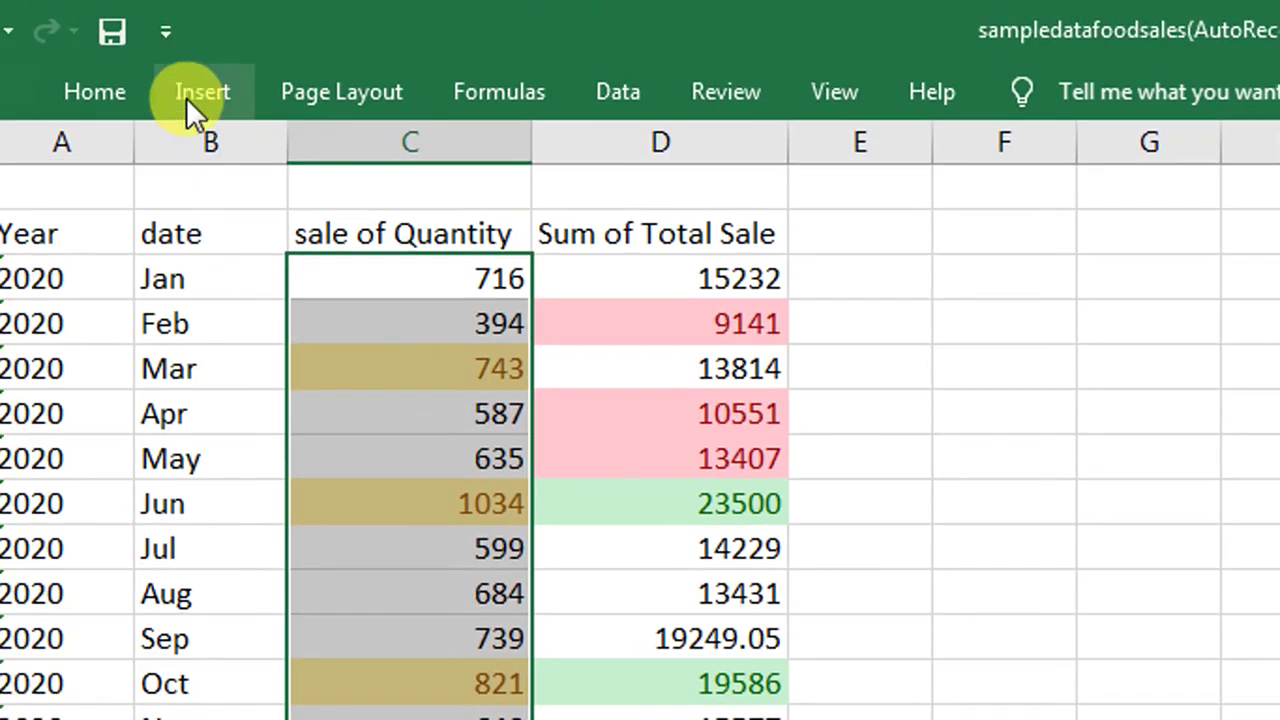
# Add a Bottom 3 Items rule with Light Red Fill and Dark Red Text to the 2020 quantities.
pyautogui.click(200, 100)
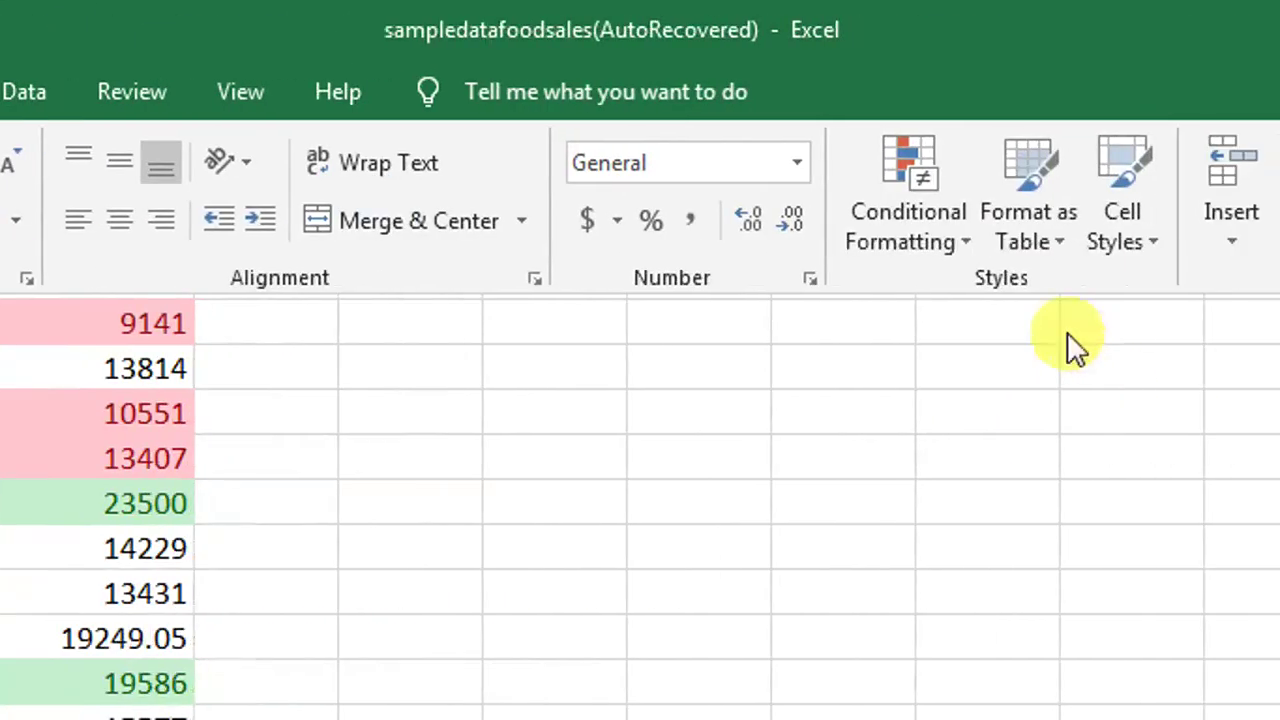
pyautogui.click(967, 247)
pyautogui.moveTo(692, 387)
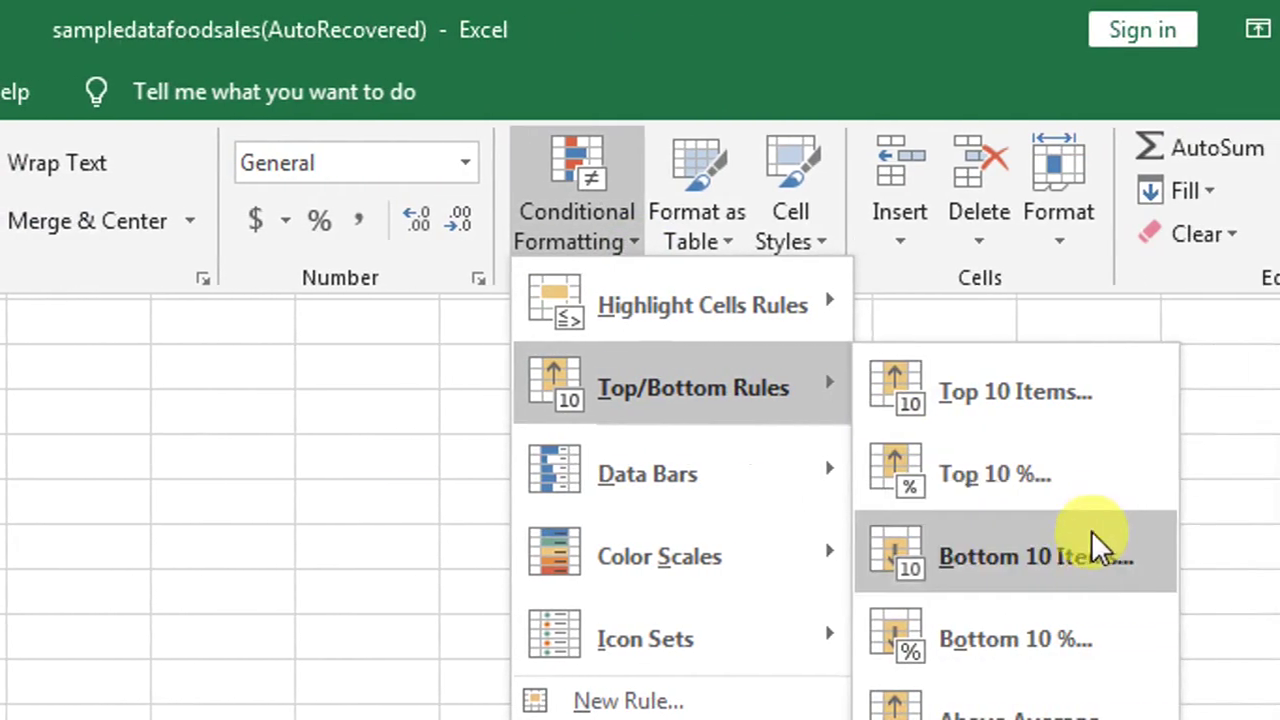
pyautogui.click(1069, 560)
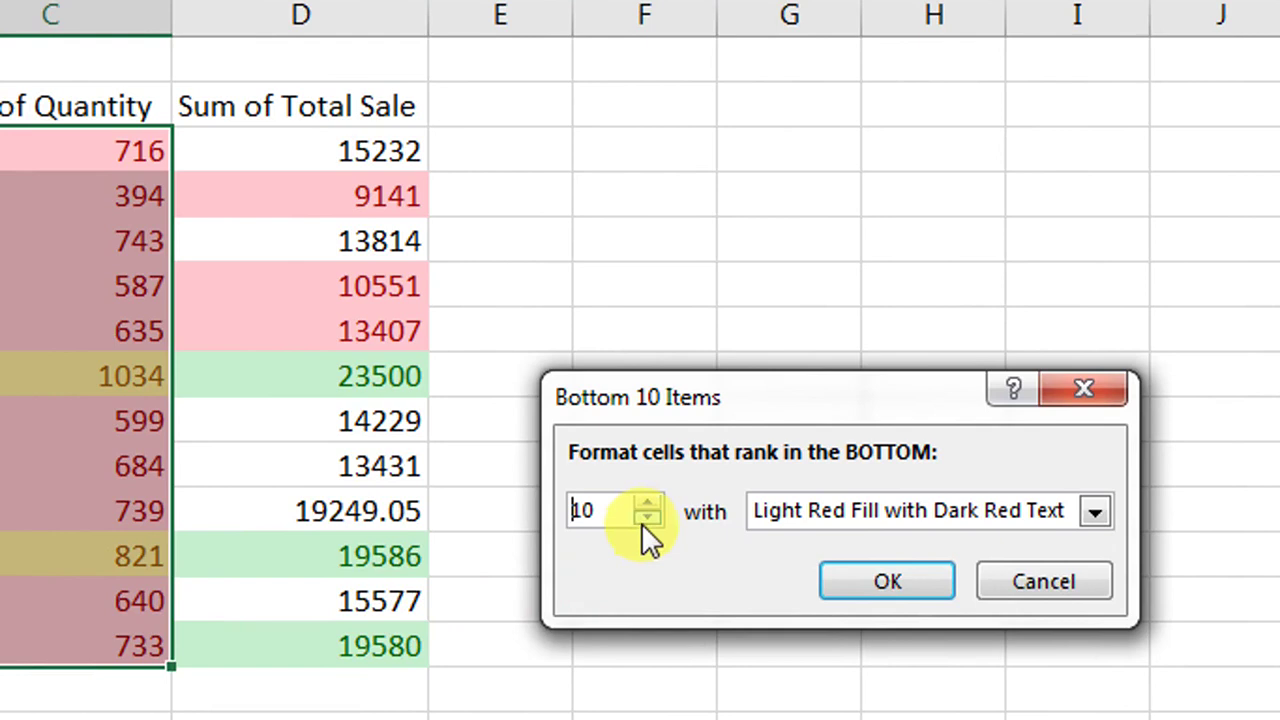
pyautogui.click(645, 519)
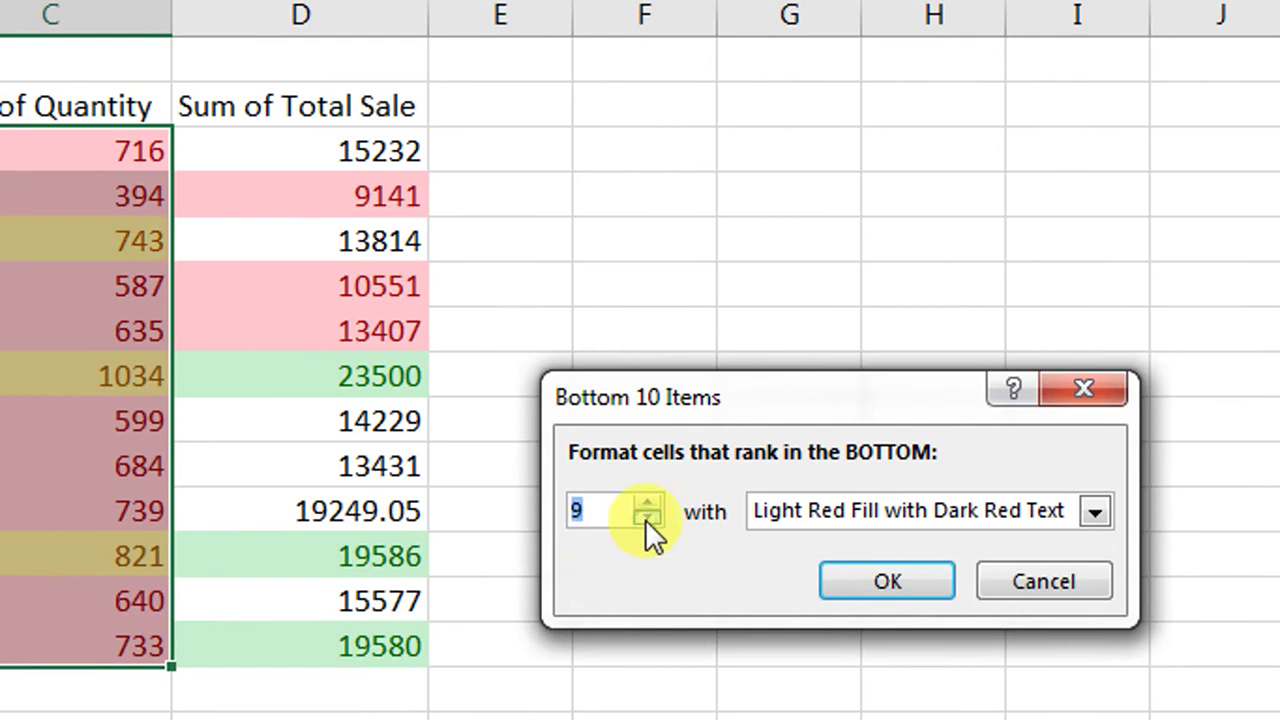
pyautogui.click(645, 519)
pyautogui.click(645, 519)
pyautogui.click(645, 519)
pyautogui.click(645, 519)
pyautogui.click(645, 519)
pyautogui.click(645, 519)
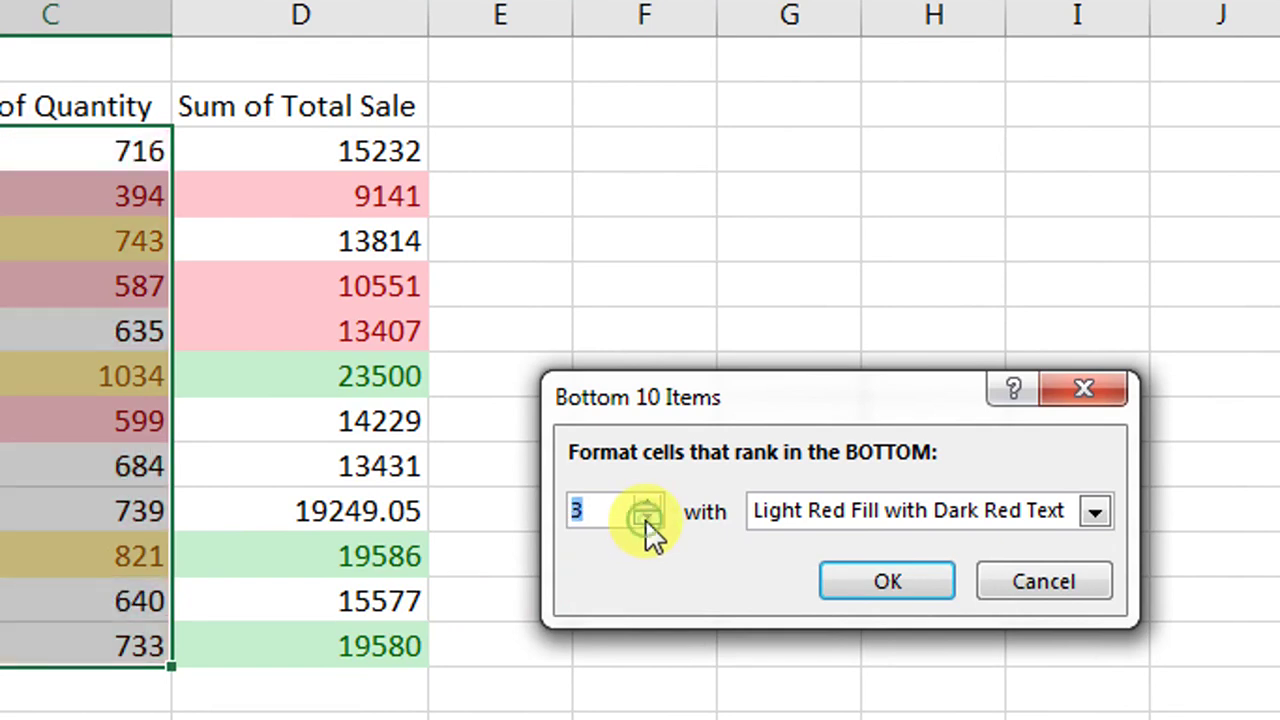
pyautogui.click(645, 519)
pyautogui.click(651, 506)
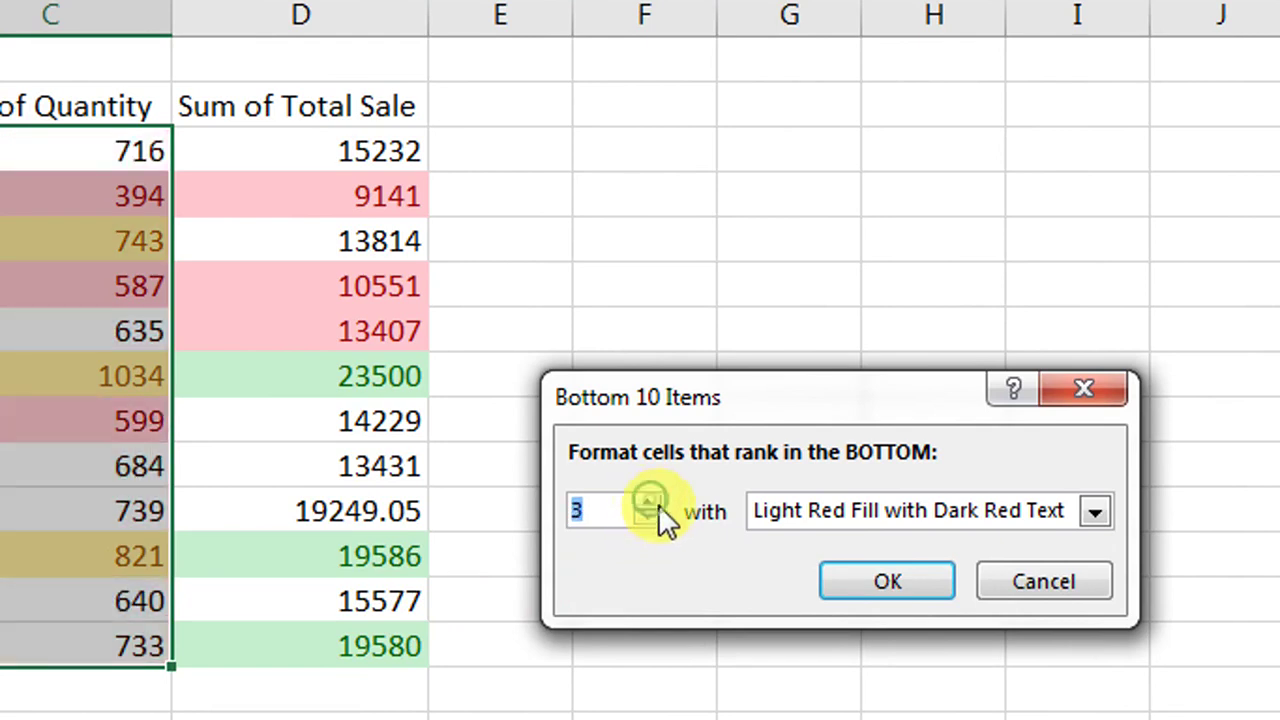
pyautogui.click(845, 570)
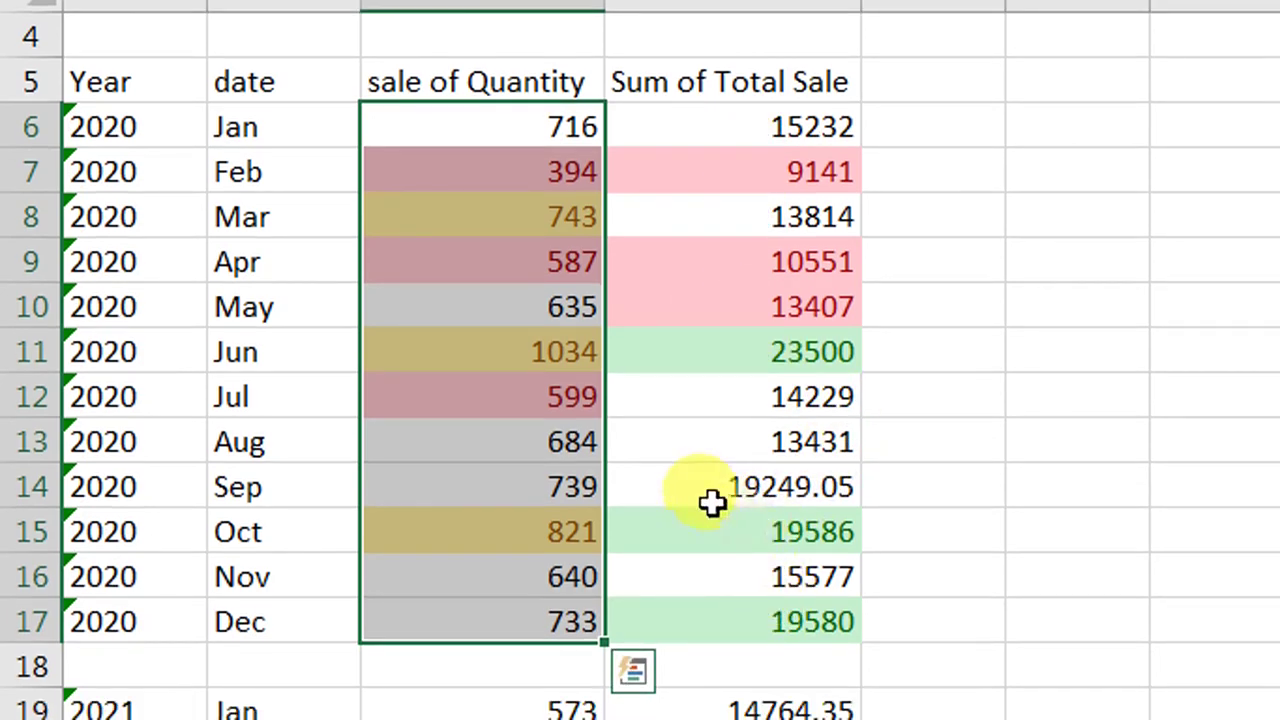
pyautogui.scroll(-1, 708, 600)
pyautogui.scroll(-1, 730, 625)
pyautogui.scroll(-2, 748, 590)
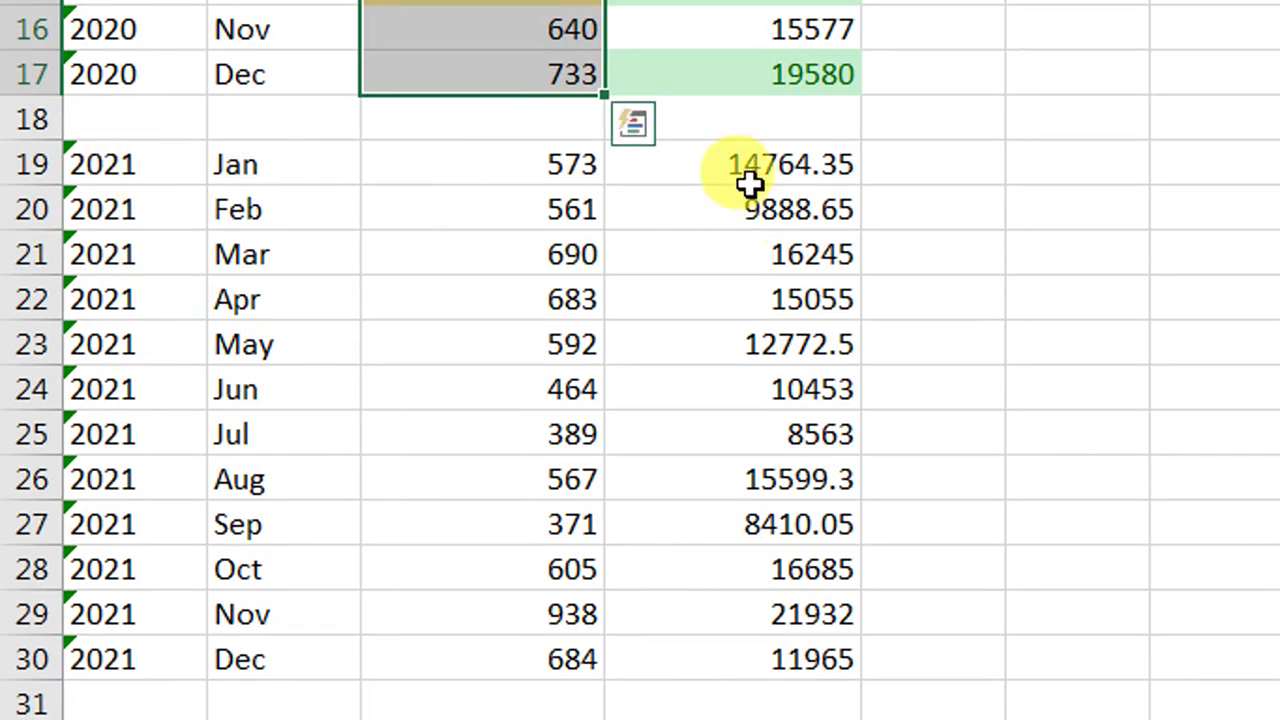
# Highlight only the top 1 of the 2021 Total Sale values in Light Red Fill with Dark Red Text.
pyautogui.moveTo(760, 166); pyautogui.dragTo(752, 572)
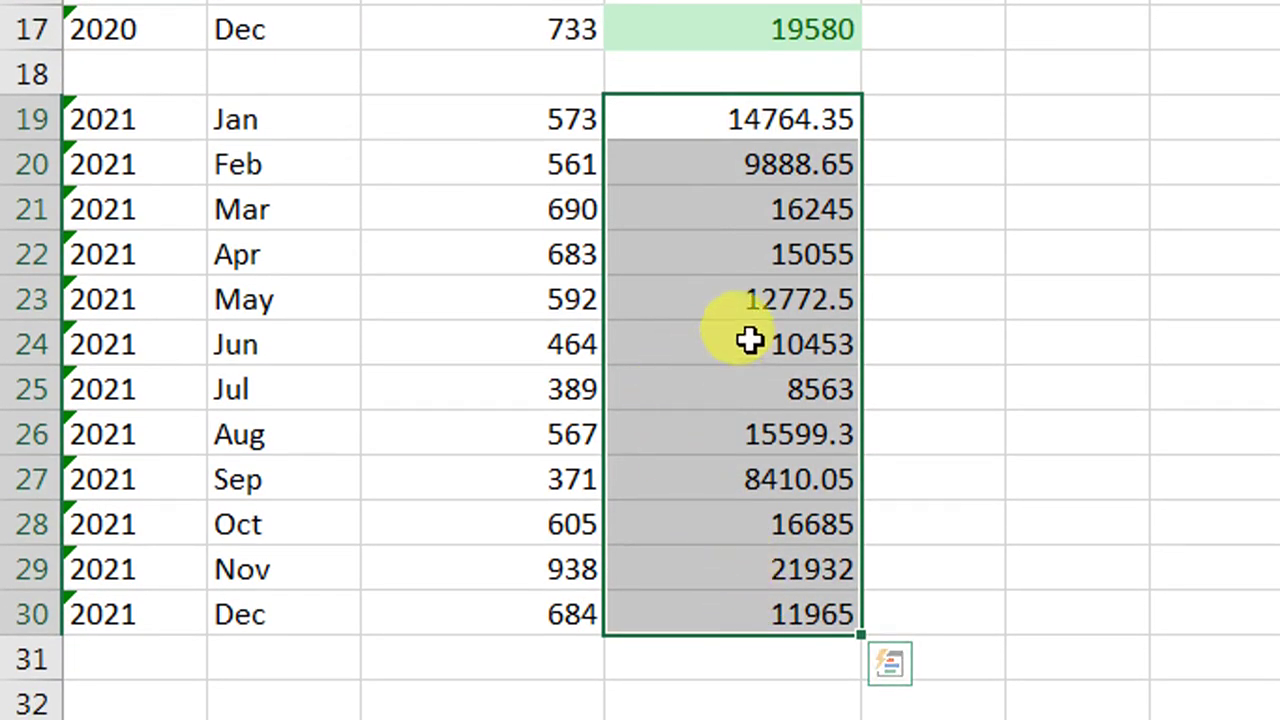
pyautogui.scroll(1, 610, 180)
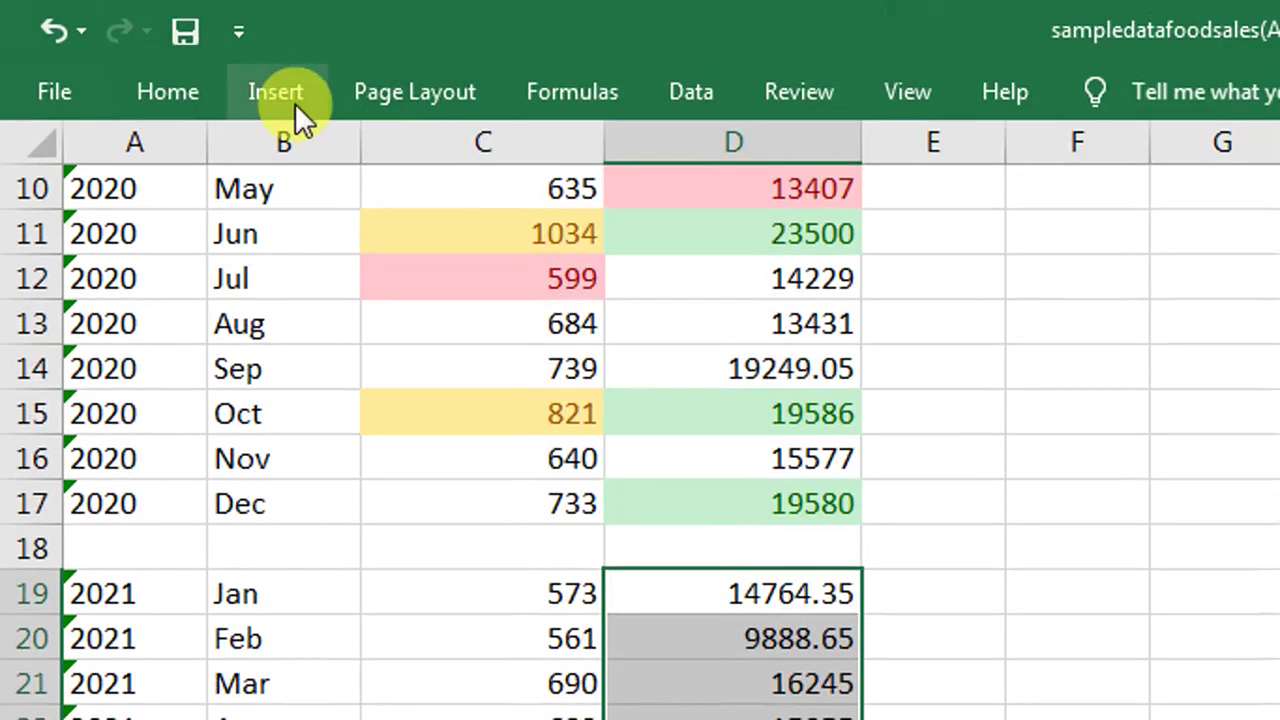
pyautogui.click(197, 90)
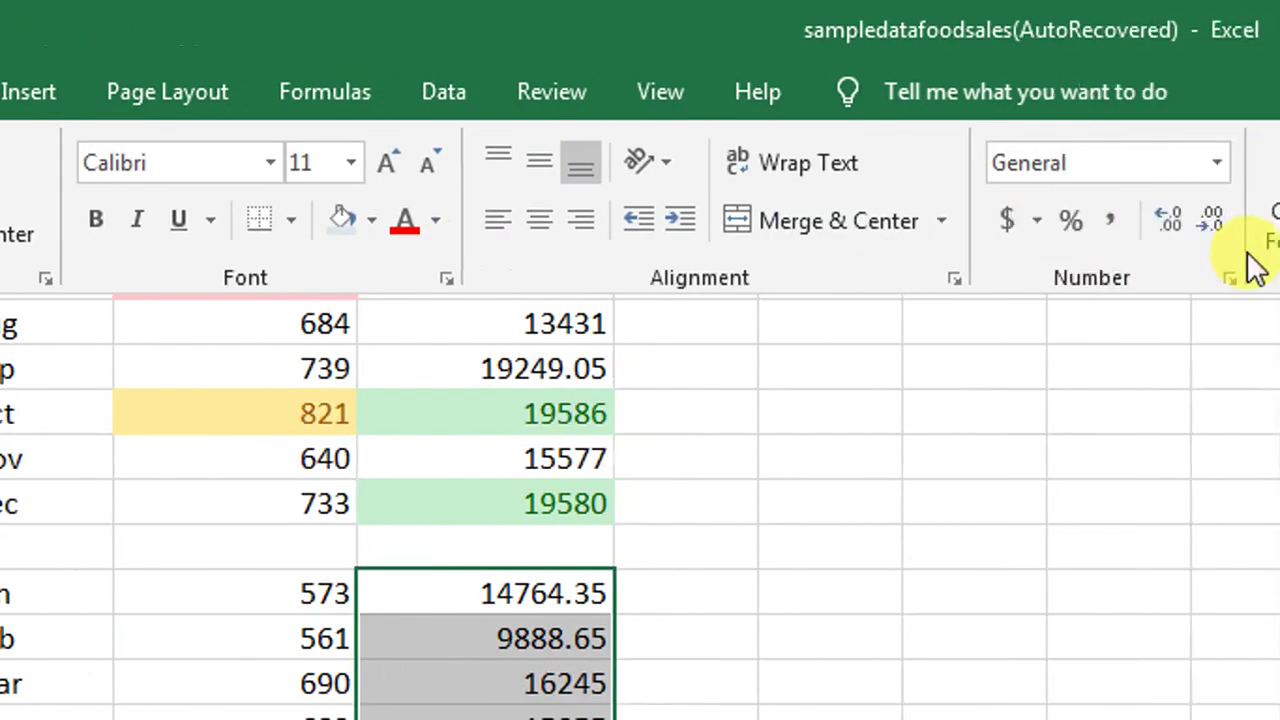
pyautogui.click(1085, 238)
pyautogui.moveTo(840, 388)
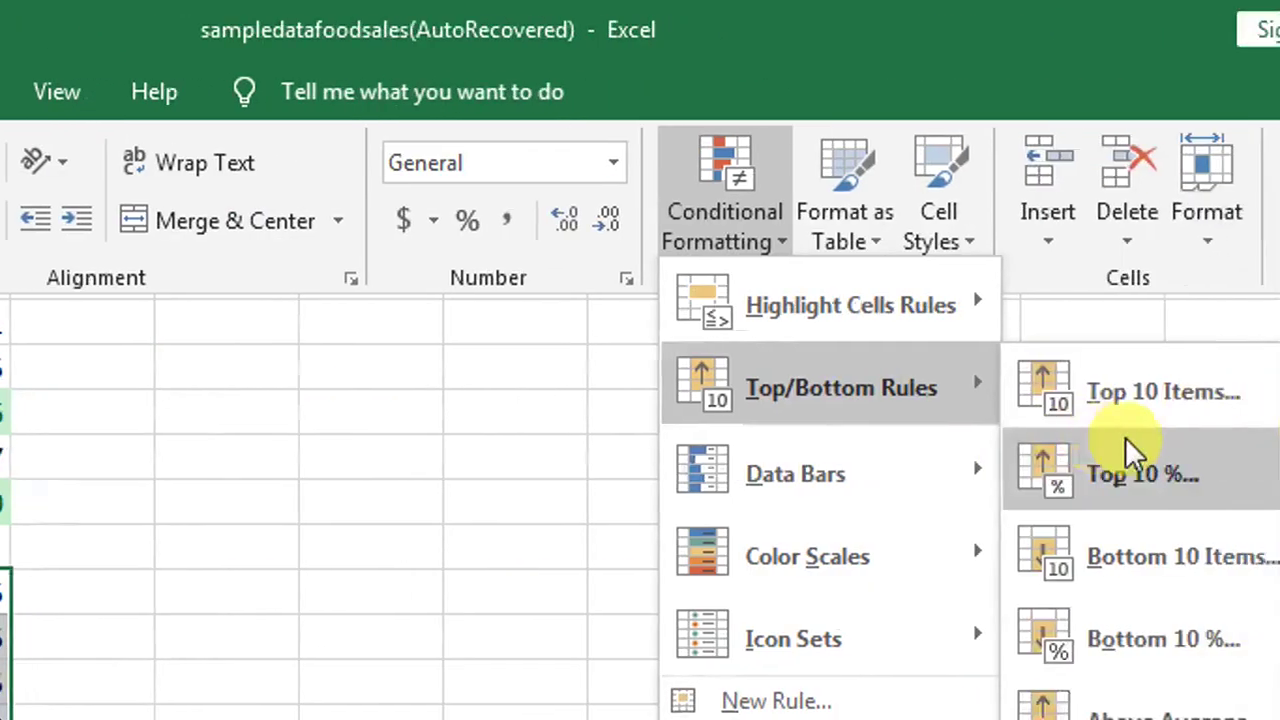
pyautogui.click(1086, 429)
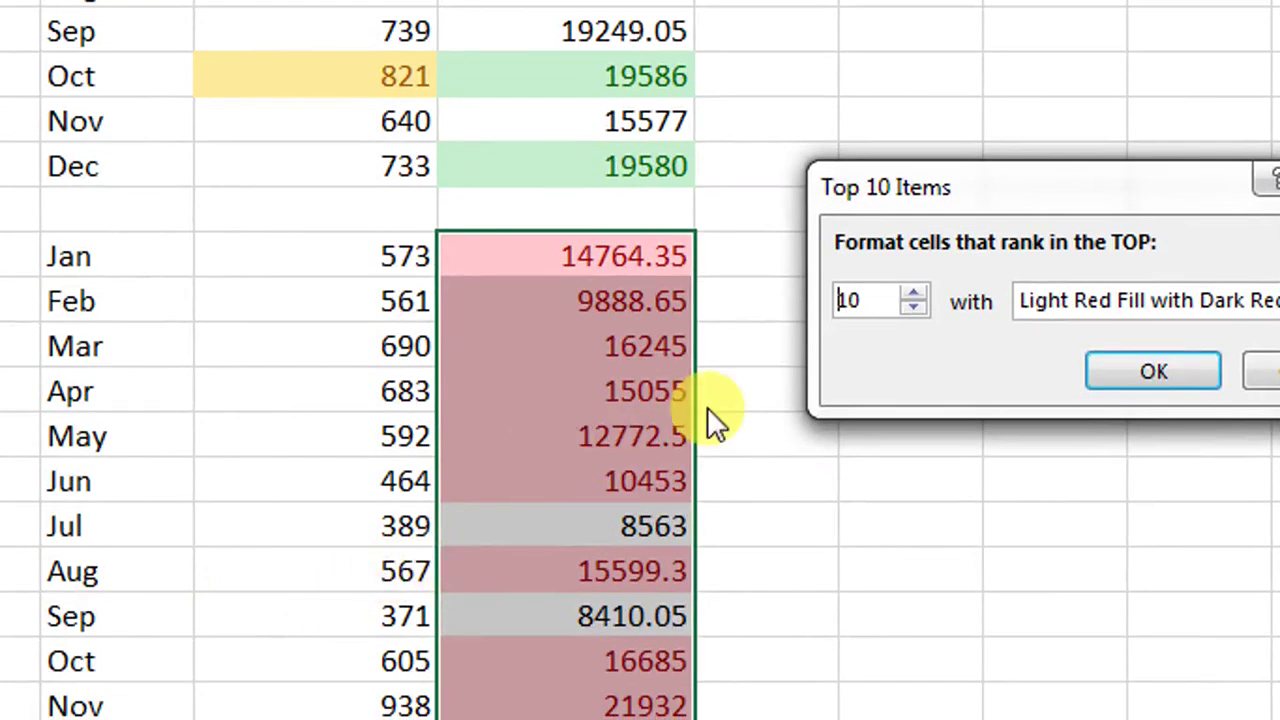
pyautogui.click(910, 310)
pyautogui.tripleClick(910, 310)
pyautogui.doubleClick(910, 310)
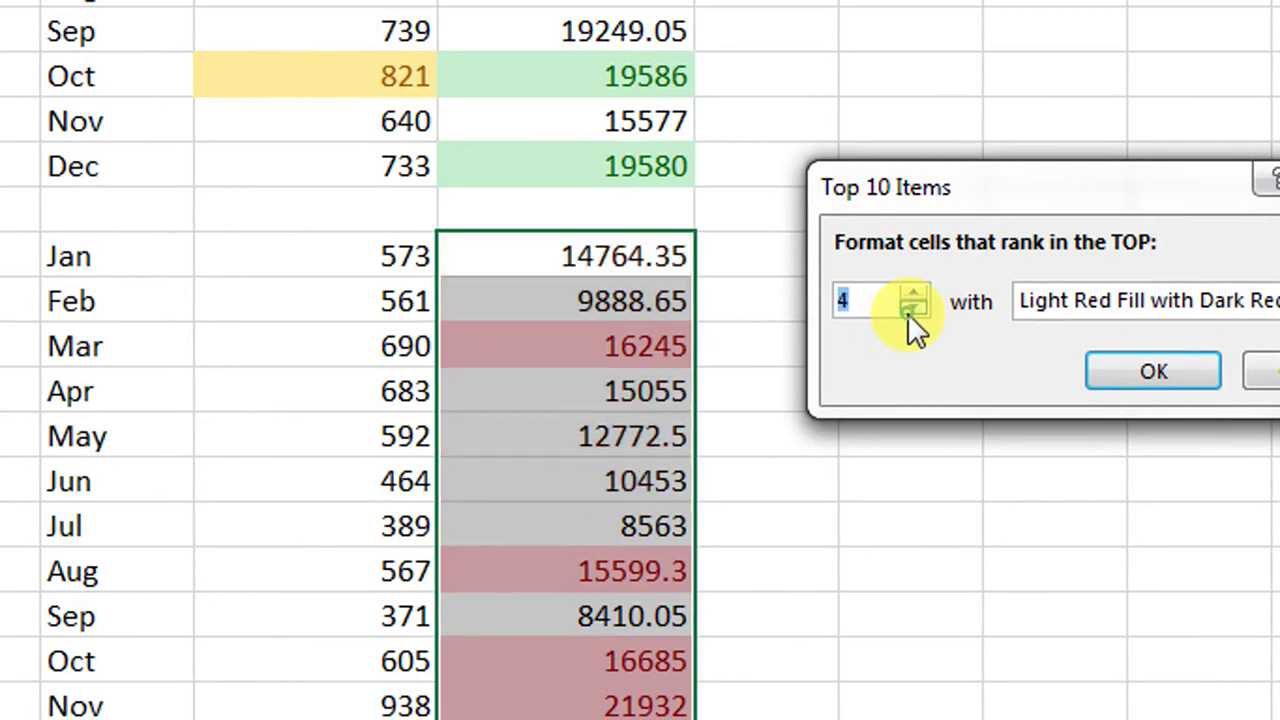
pyautogui.tripleClick(910, 310)
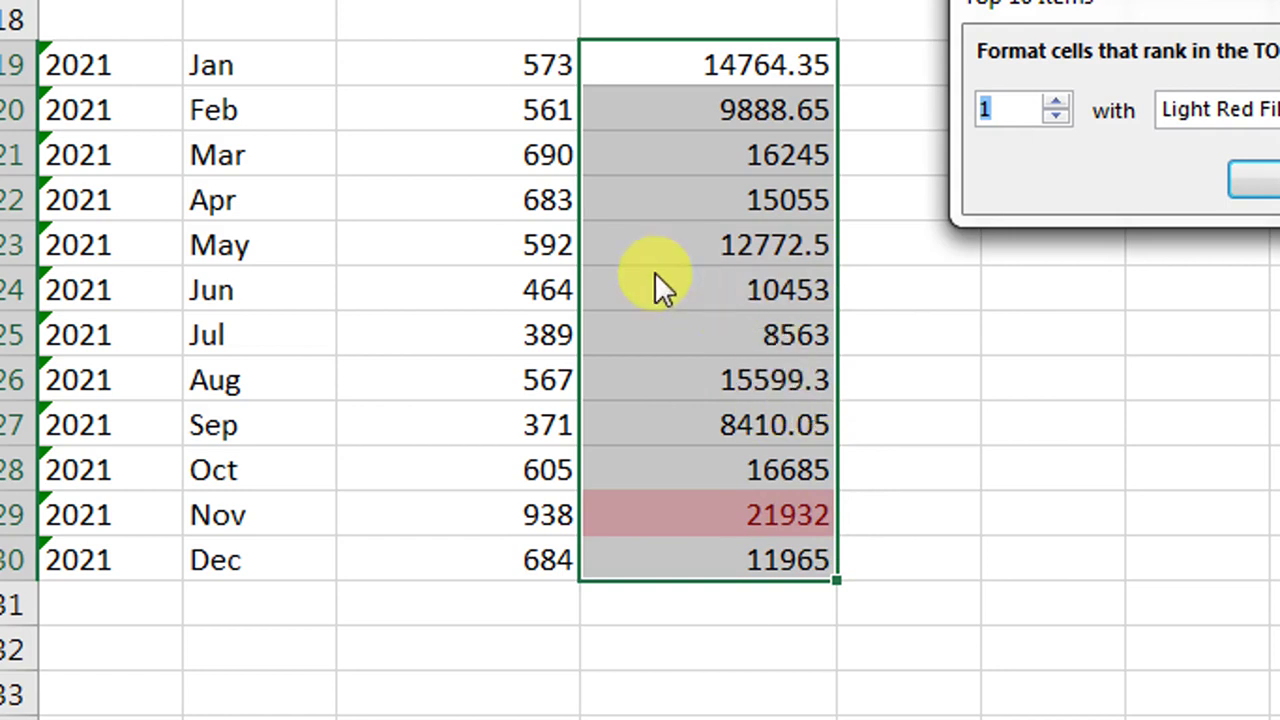
pyautogui.click(1260, 180)
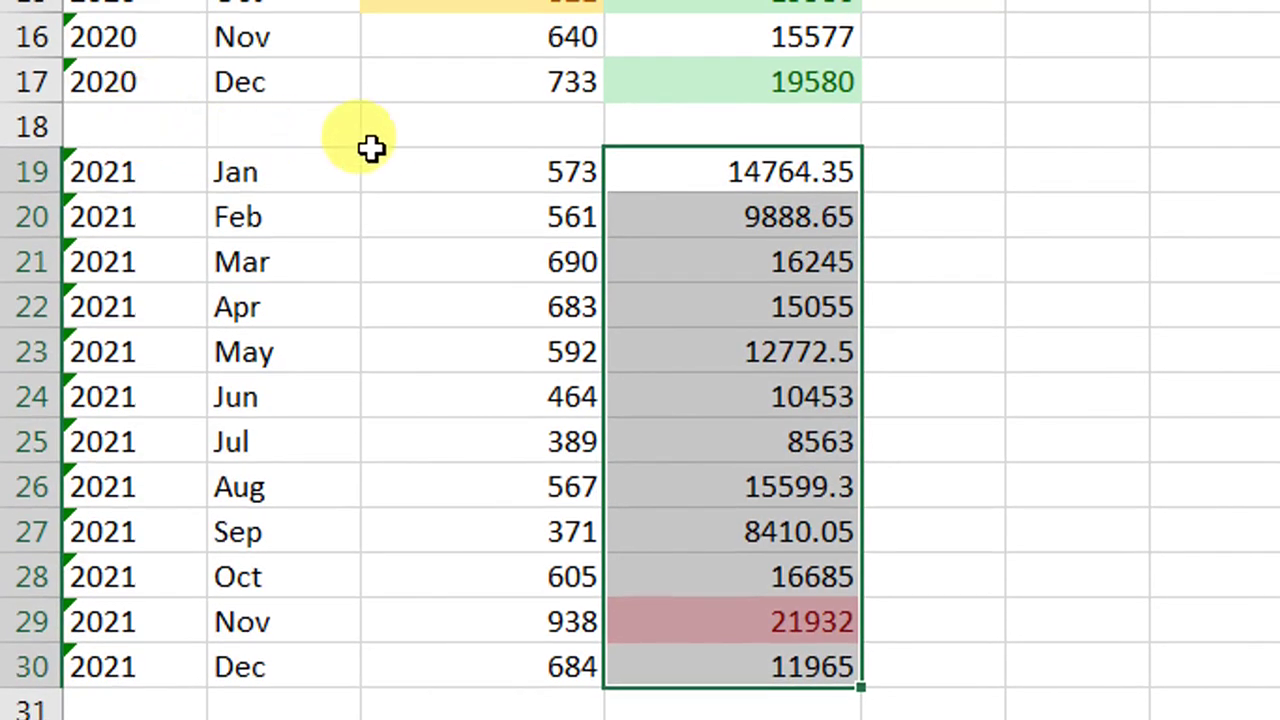
# Select the whole 2020 table from Year to Dec, then clear the selection.
pyautogui.scroll(3, 397, 148)
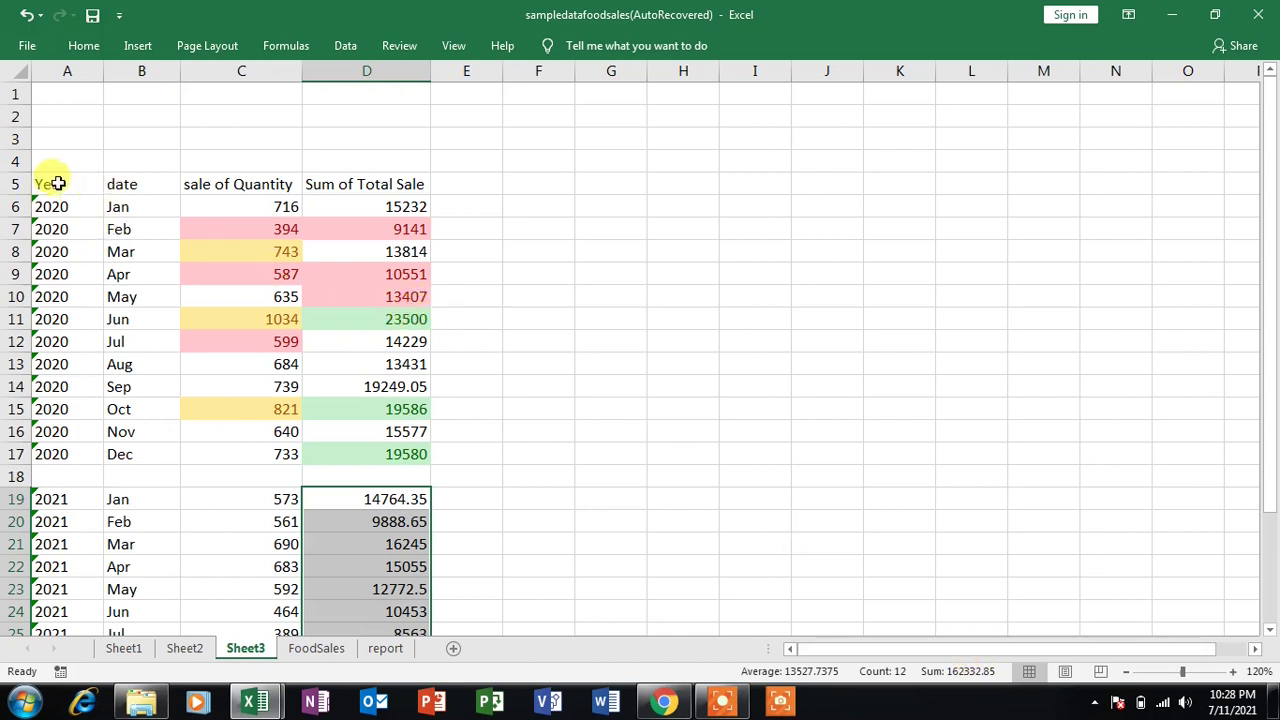
pyautogui.moveTo(57, 183)
pyautogui.mouseDown()
pyautogui.moveTo(251, 374)
pyautogui.moveTo(395, 459)
pyautogui.mouseUp()
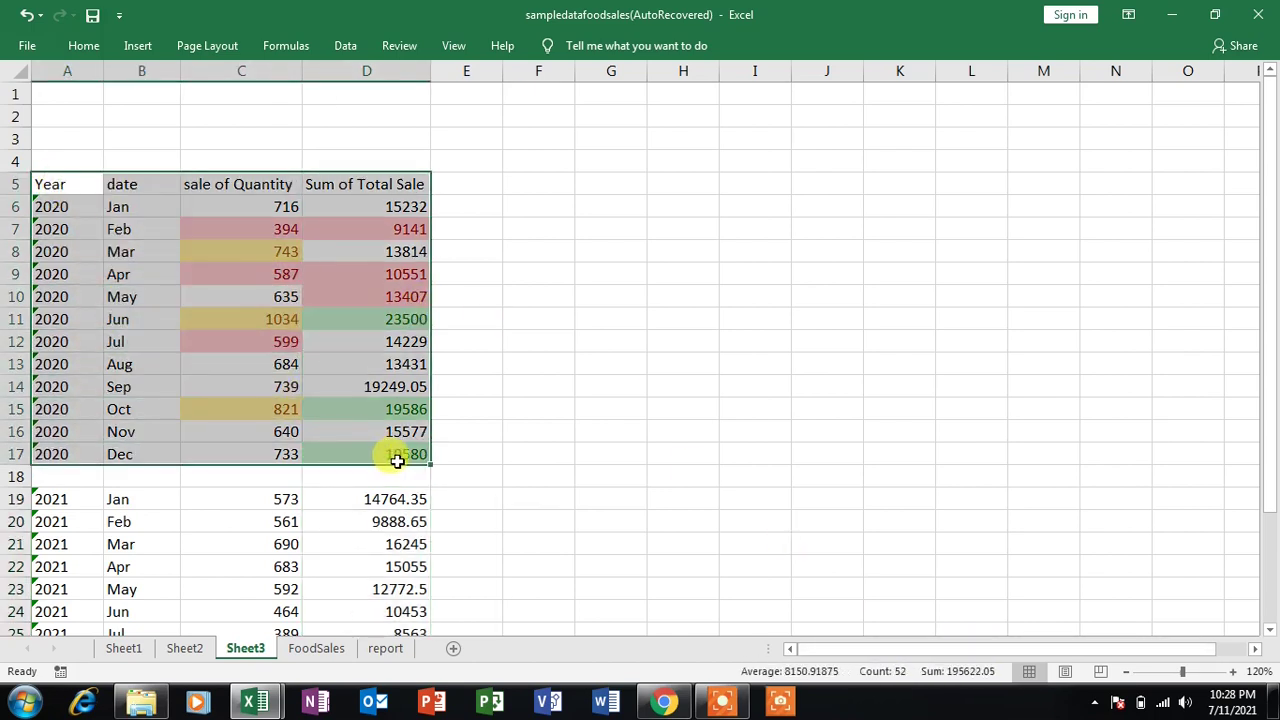
pyautogui.click(598, 343)
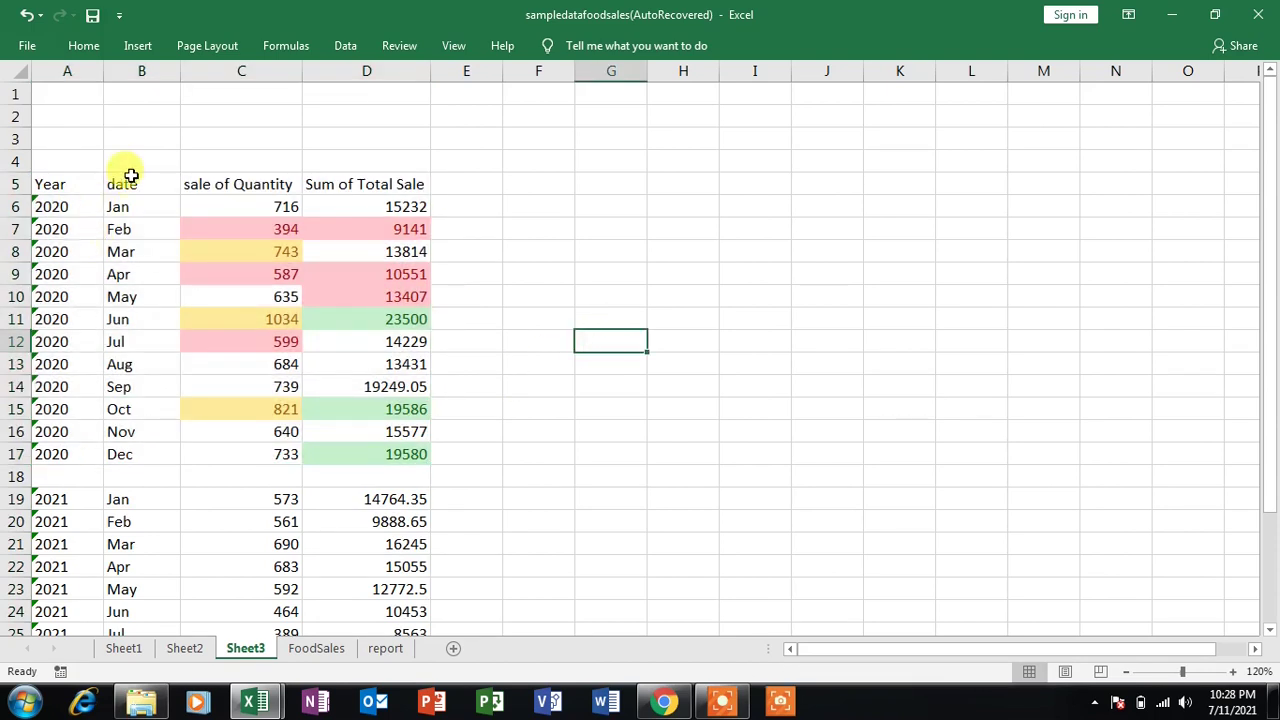
# Select the 2020 month names B5:B17 together with the sale of Quantity values C5:C17.
pyautogui.moveTo(130, 180); pyautogui.dragTo(130, 455)
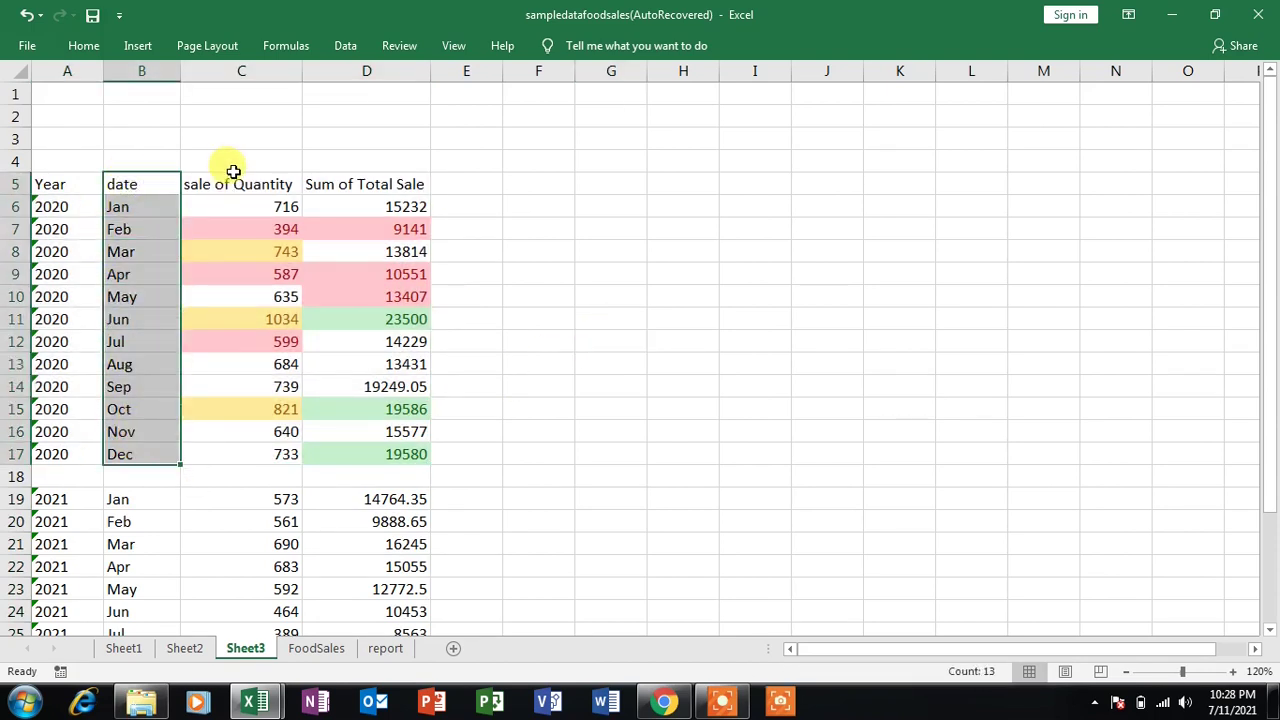
pyautogui.moveTo(233, 180); pyautogui.dragTo(234, 450)
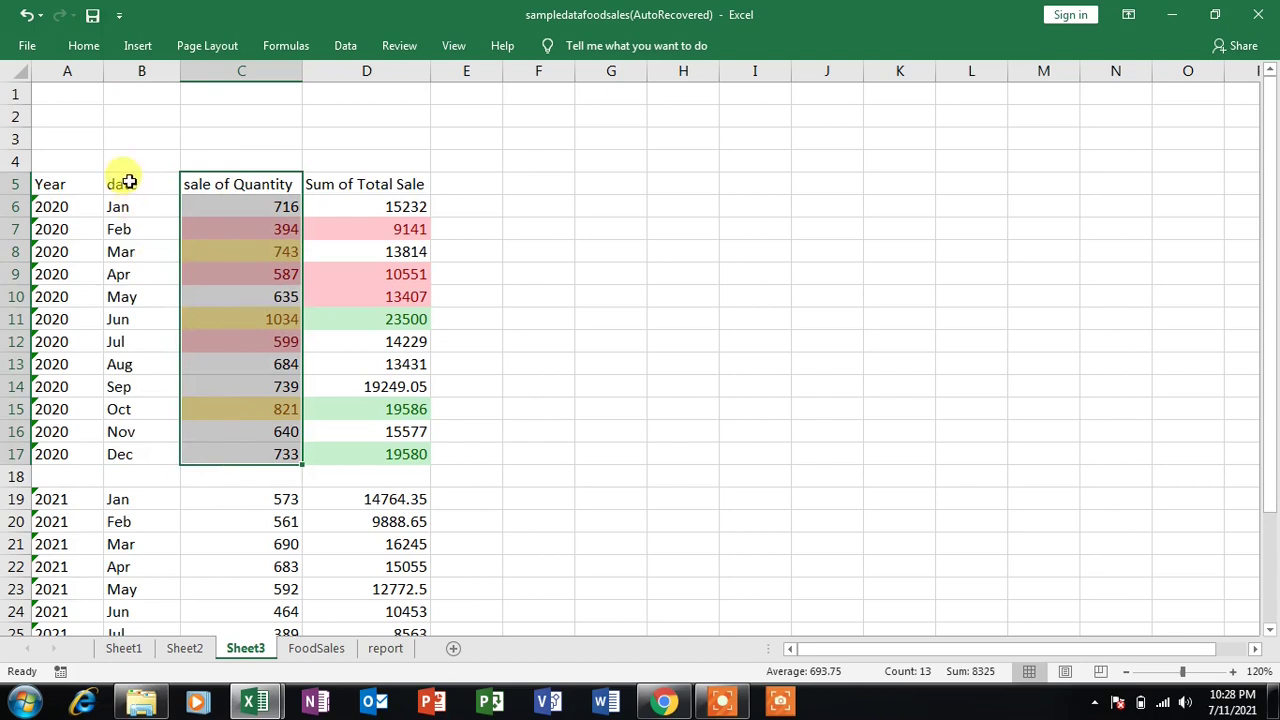
pyautogui.moveTo(128, 182); pyautogui.dragTo(120, 455)
pyautogui.moveTo(390, 182); pyautogui.dragTo(366, 452)
pyautogui.click(620, 318)
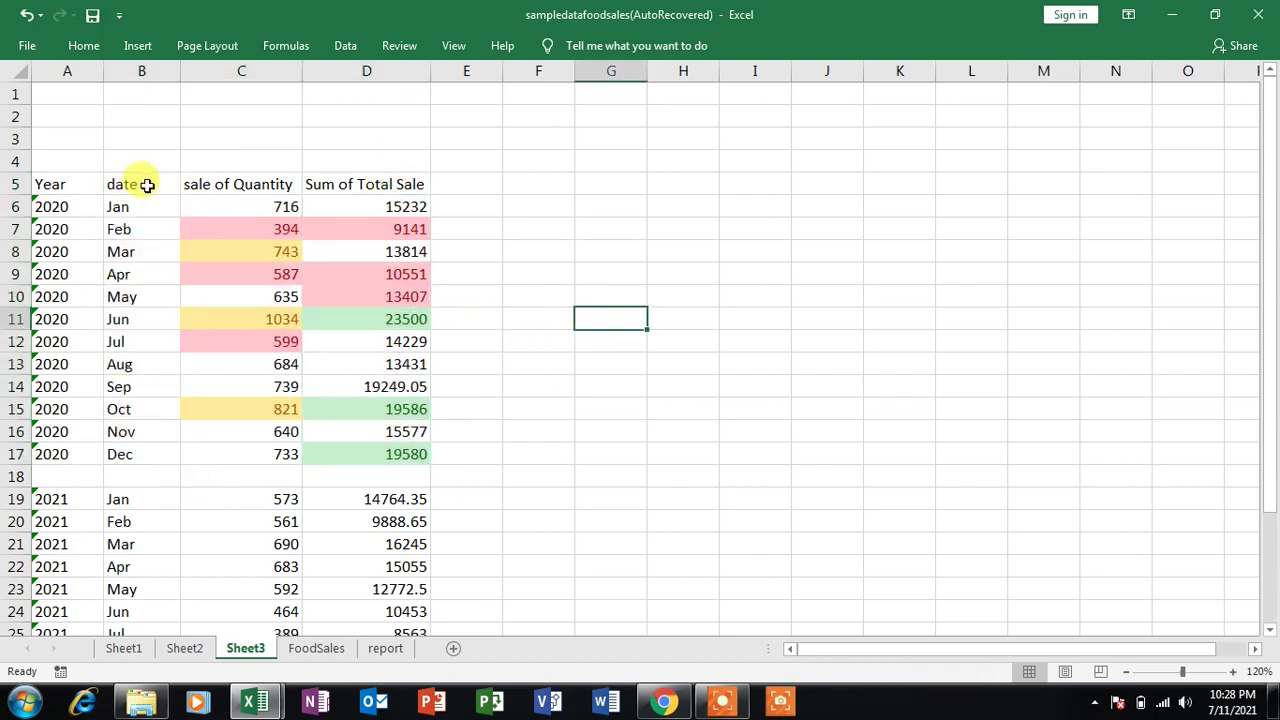
pyautogui.moveTo(147, 185); pyautogui.dragTo(383, 455)
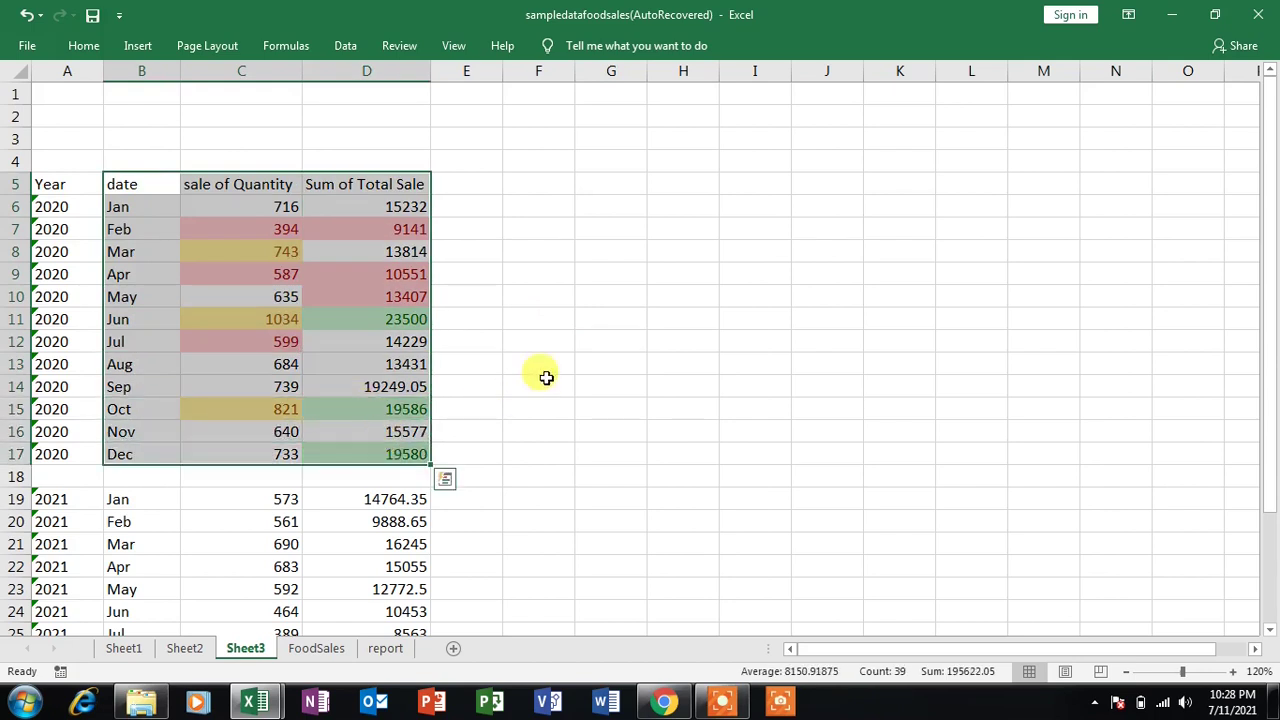
pyautogui.click(597, 343)
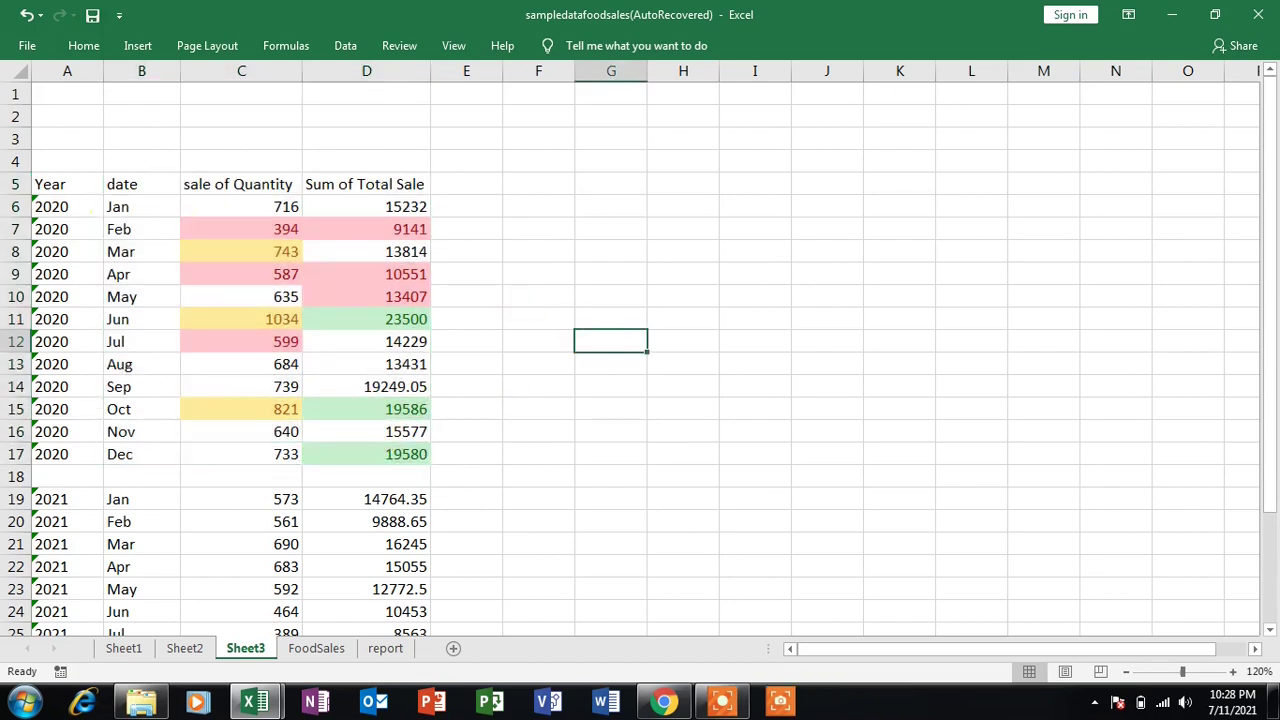
pyautogui.moveTo(131, 186); pyautogui.dragTo(120, 452)
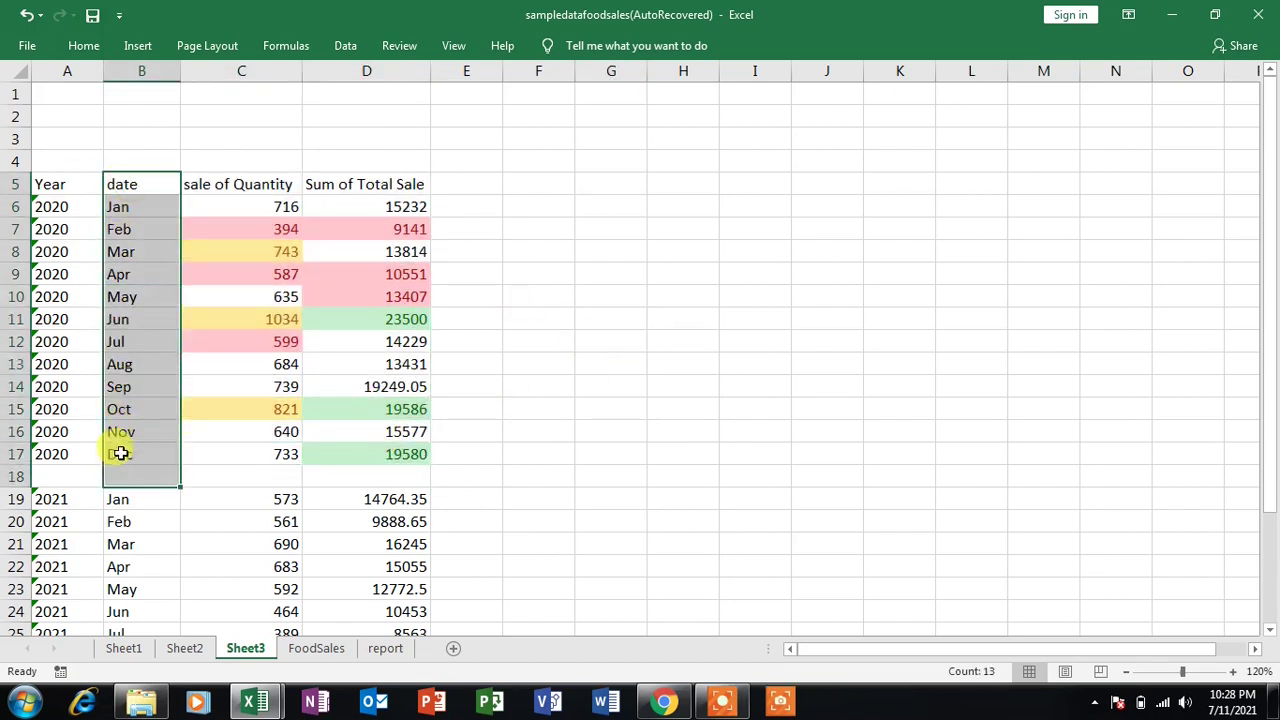
pyautogui.moveTo(245, 184); pyautogui.dragTo(264, 452)
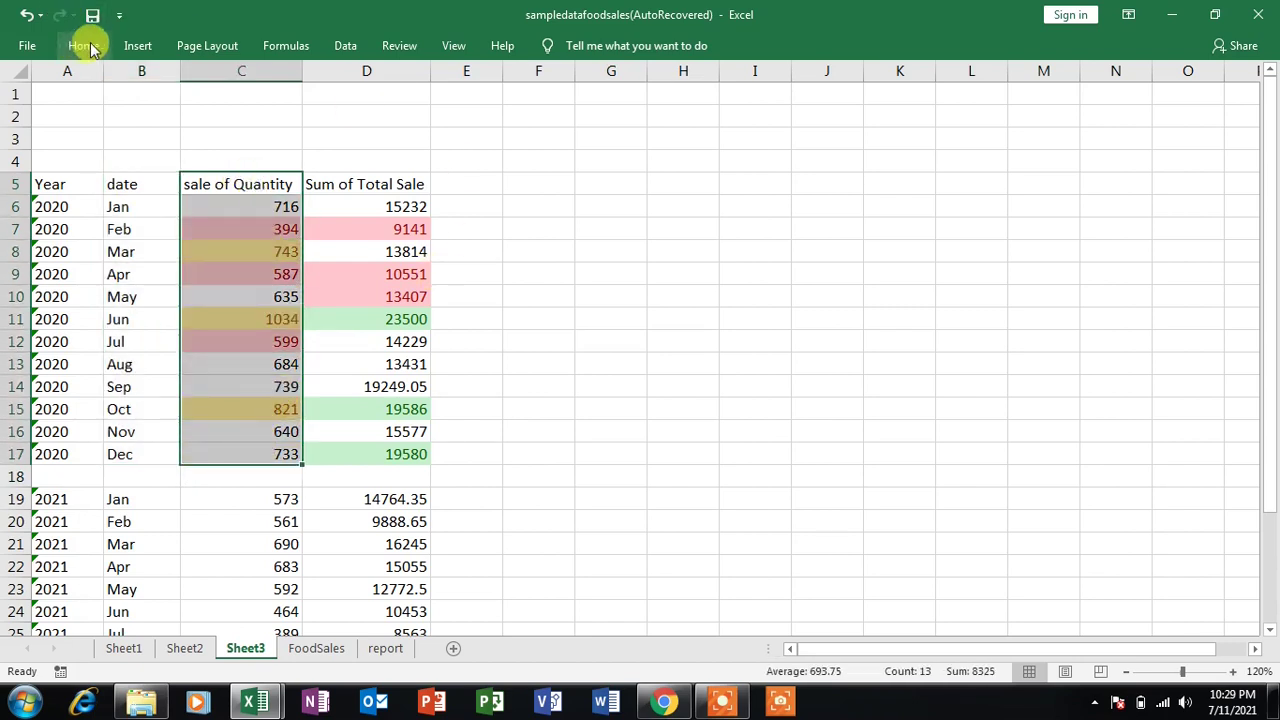
pyautogui.moveTo(126, 184); pyautogui.dragTo(135, 450)
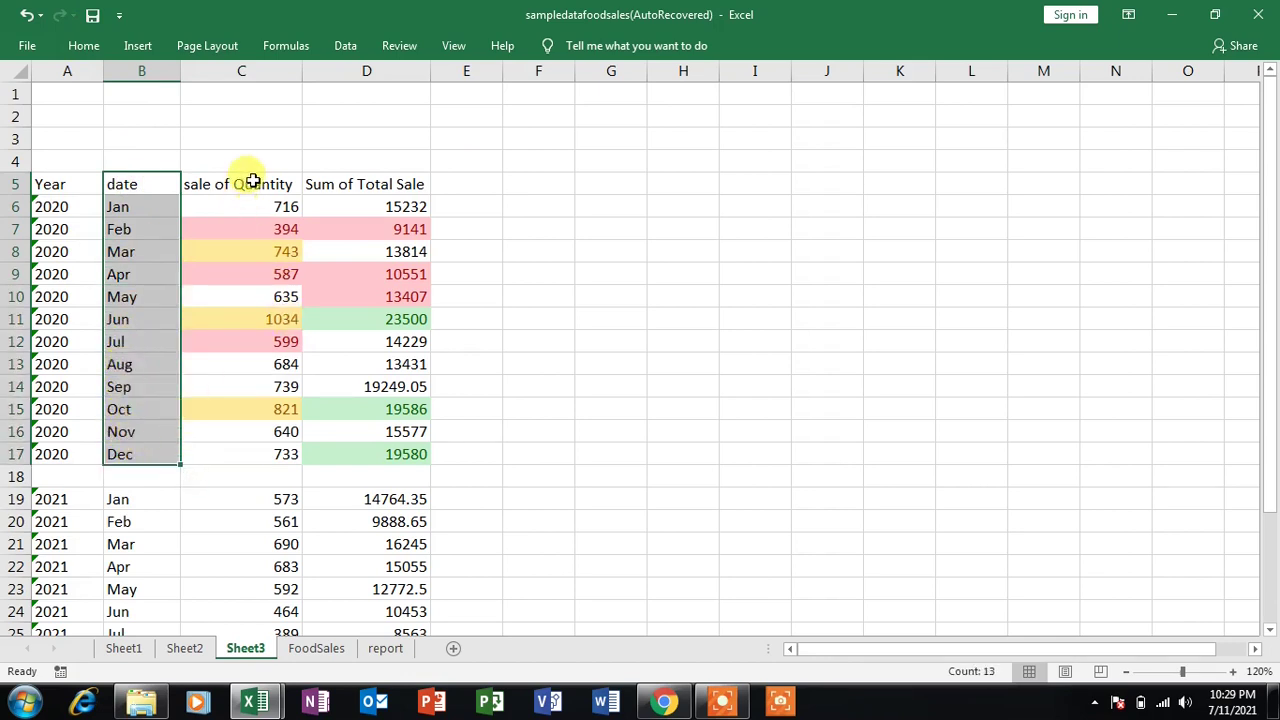
pyautogui.keyDown('ctrl'); pyautogui.moveTo(252, 184); pyautogui.dragTo(265, 455); pyautogui.keyUp('ctrl')
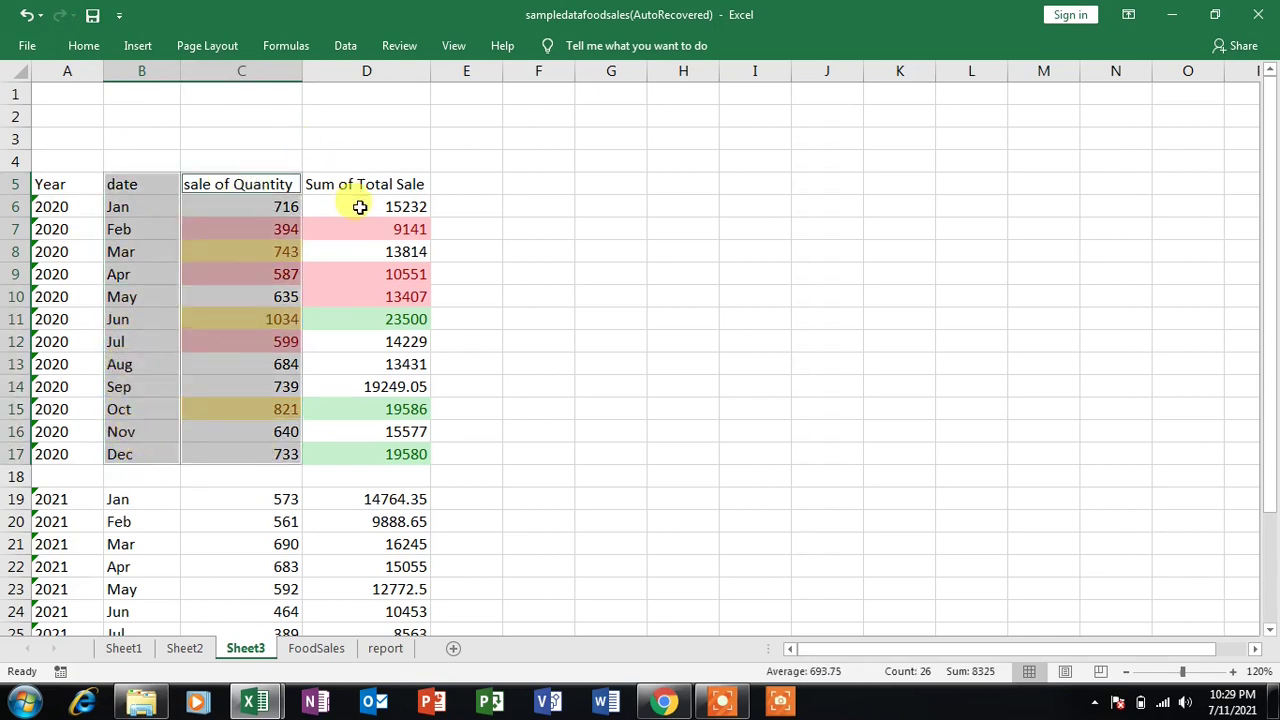
# Insert a 2-D pie chart of 2020 sale of Quantity and move it beside the 2020 table.
pyautogui.click(132, 46)
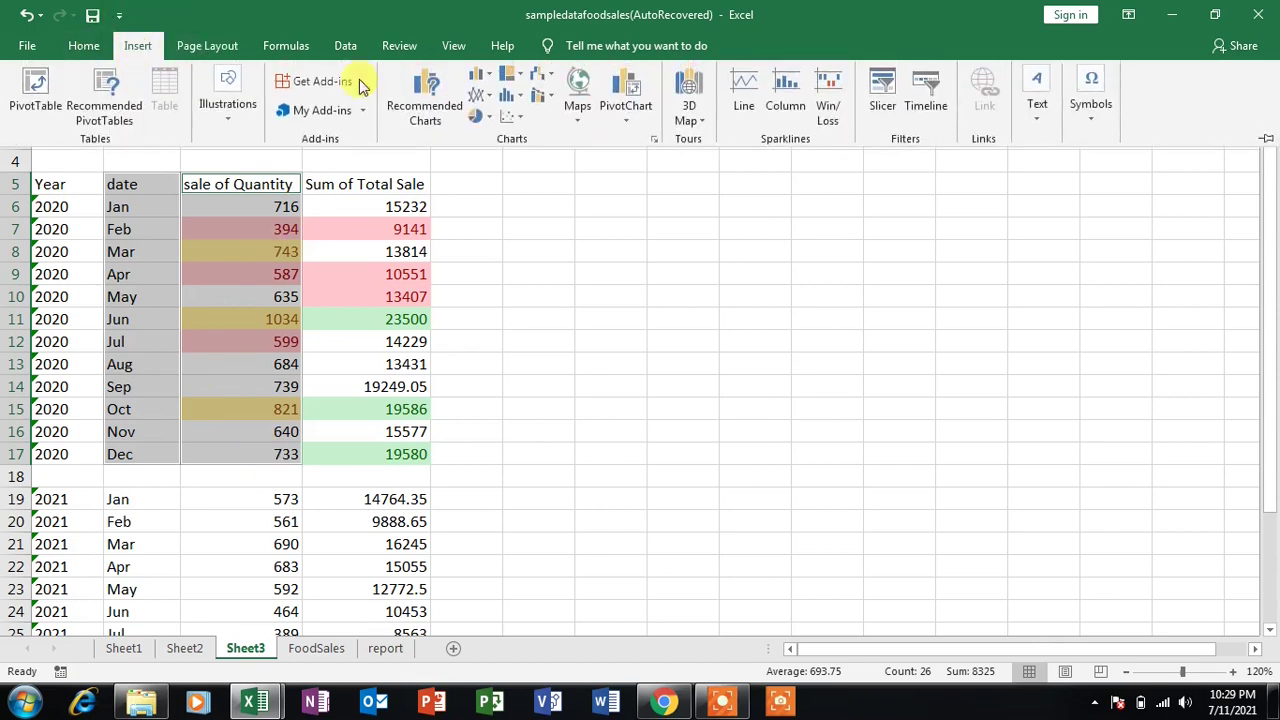
pyautogui.click(500, 88)
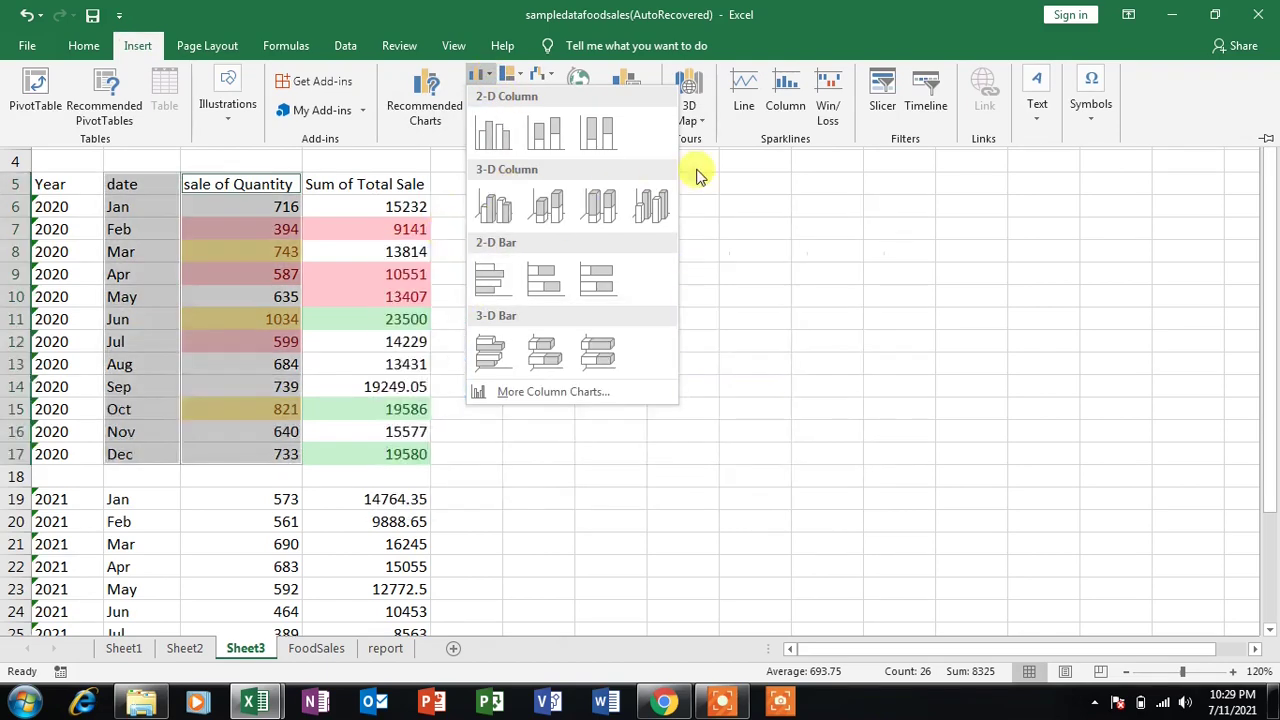
pyautogui.click(768, 22)
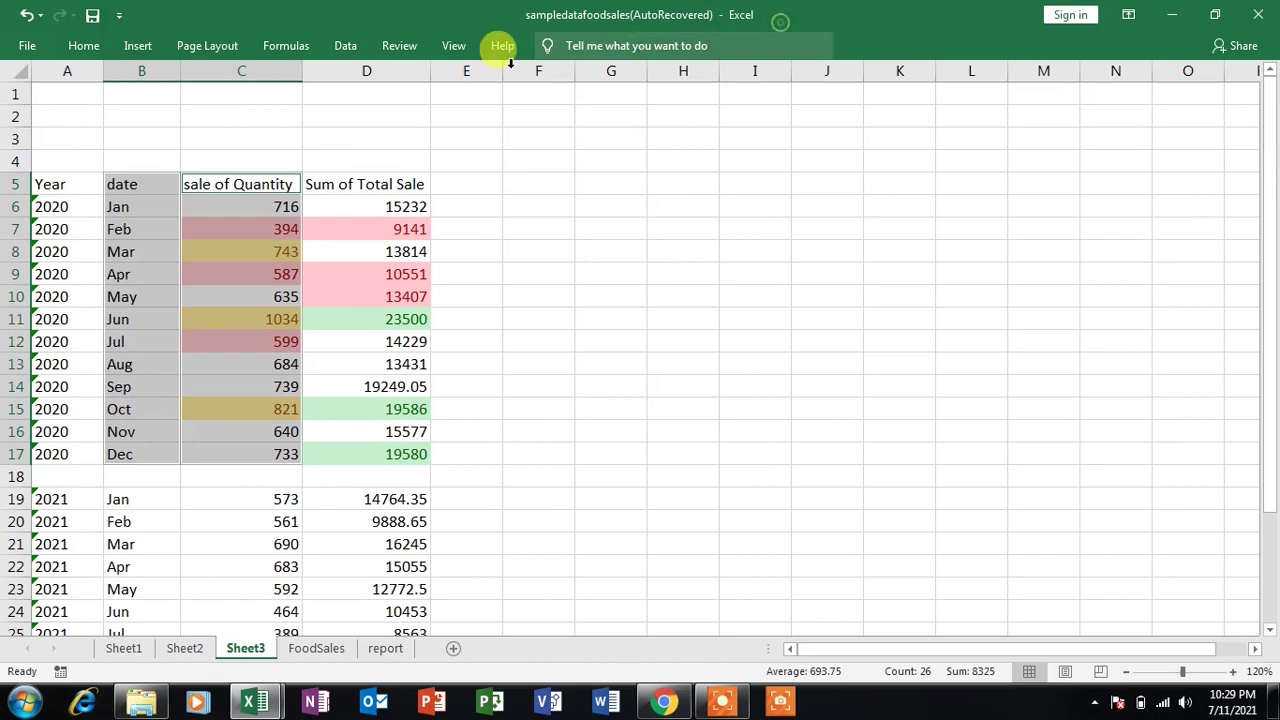
pyautogui.click(140, 46)
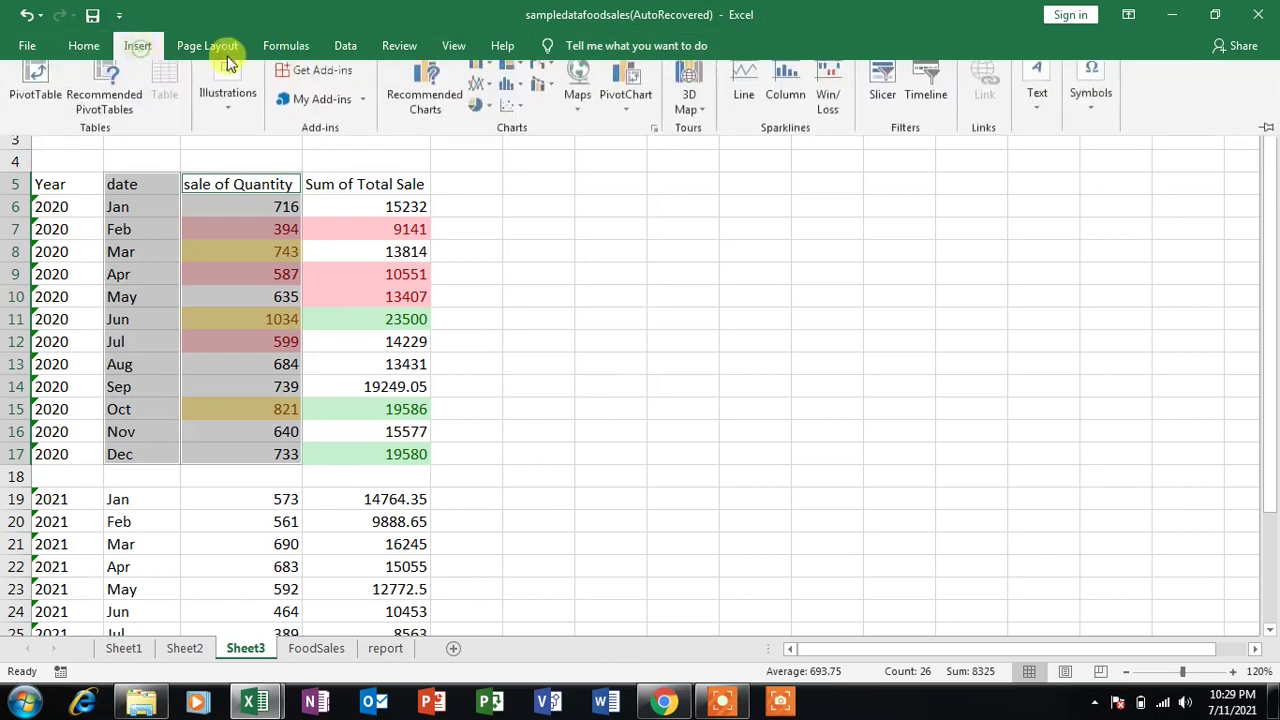
pyautogui.click(492, 115)
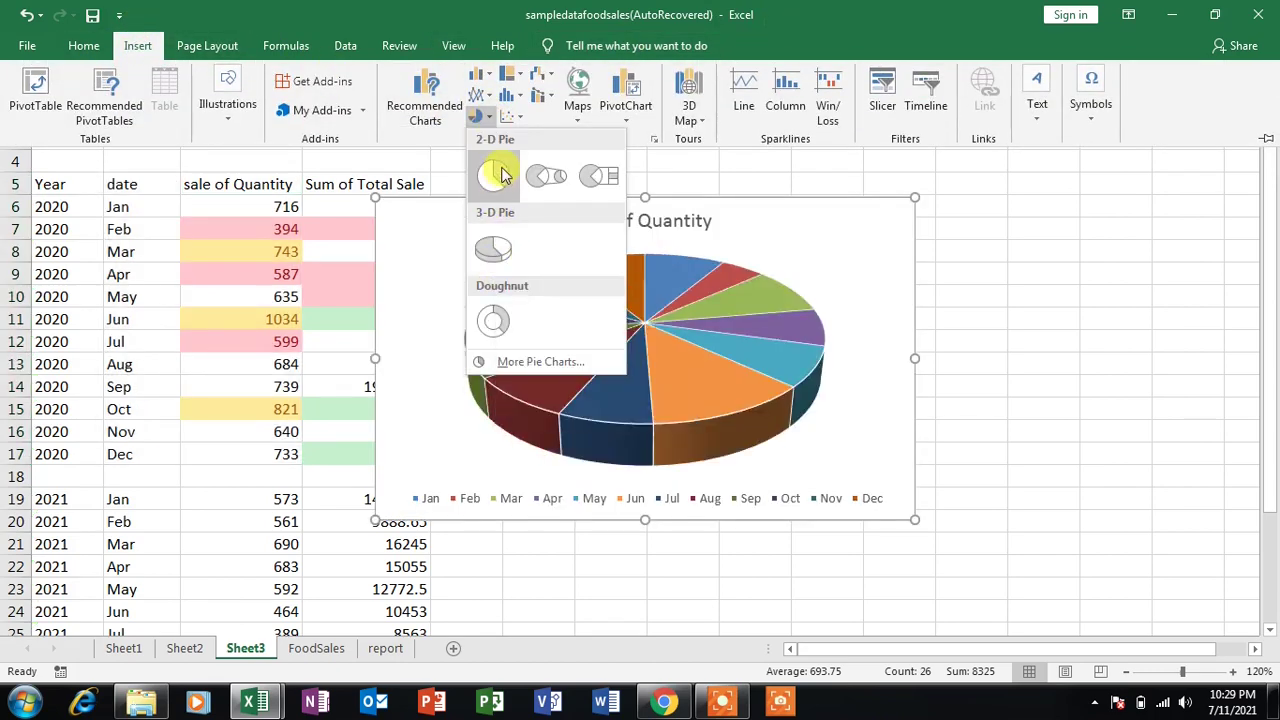
pyautogui.click(503, 175)
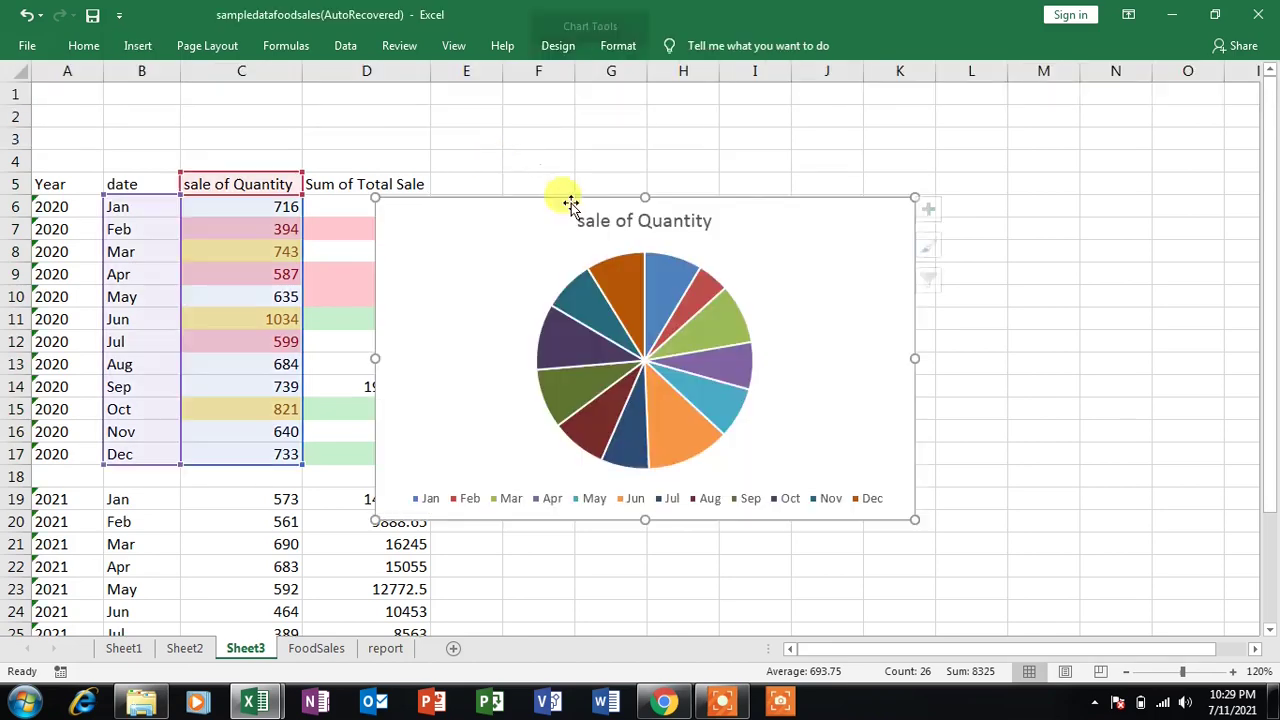
pyautogui.moveTo(766, 220)
pyautogui.mouseDown()
pyautogui.moveTo(847, 165)
pyautogui.moveTo(846, 151)
pyautogui.mouseUp()
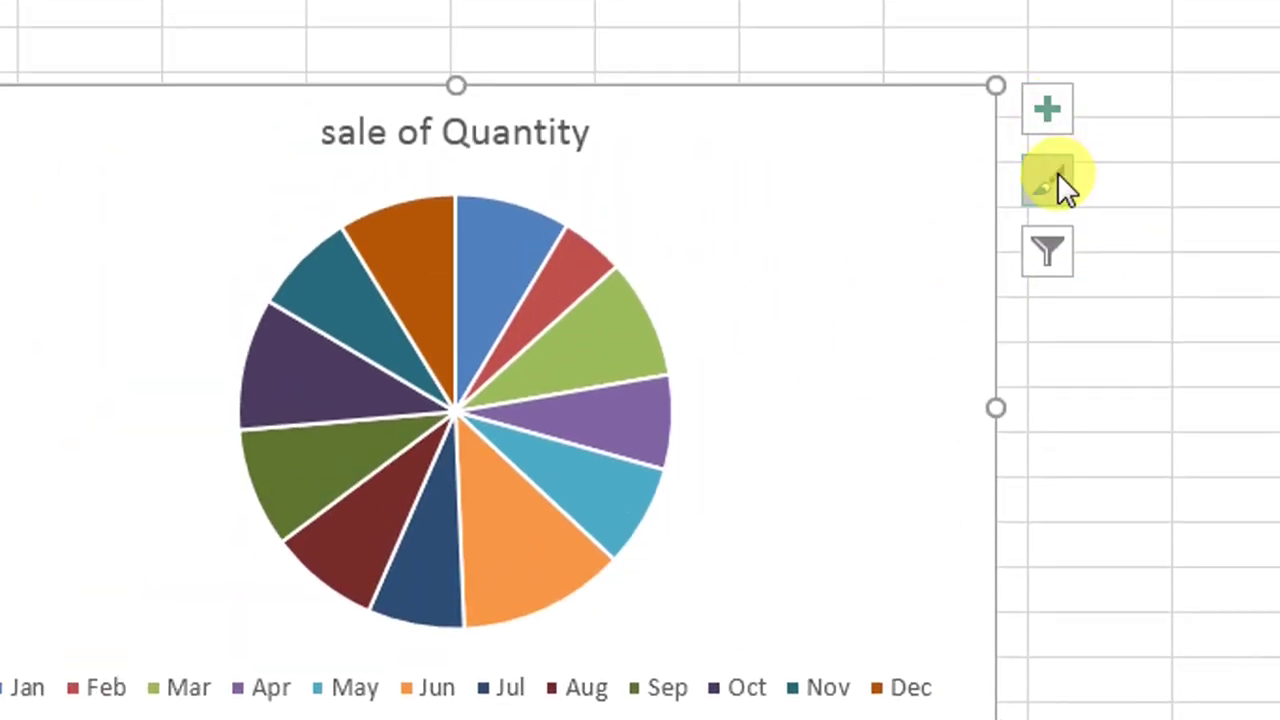
# Apply the dark grey chart style with percentage labels on every pie slice.
pyautogui.click(1050, 178)
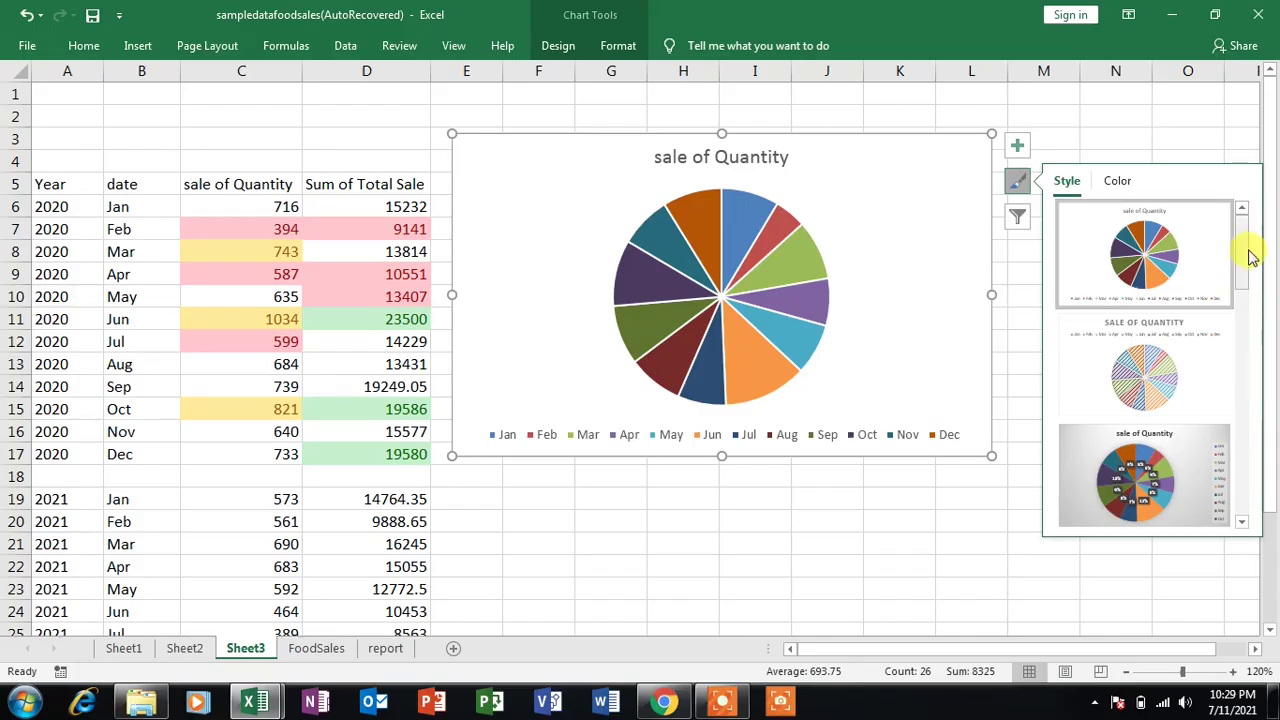
pyautogui.scroll(-2, 1247, 263)
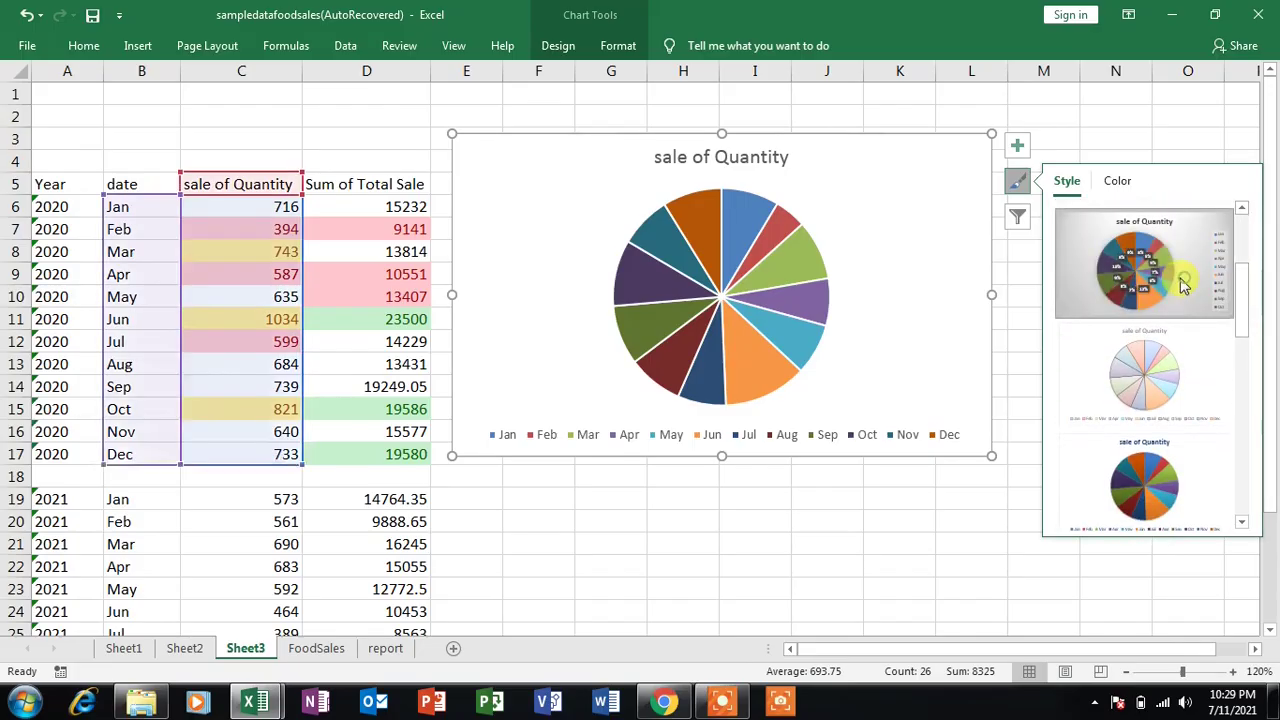
pyautogui.click(1136, 270)
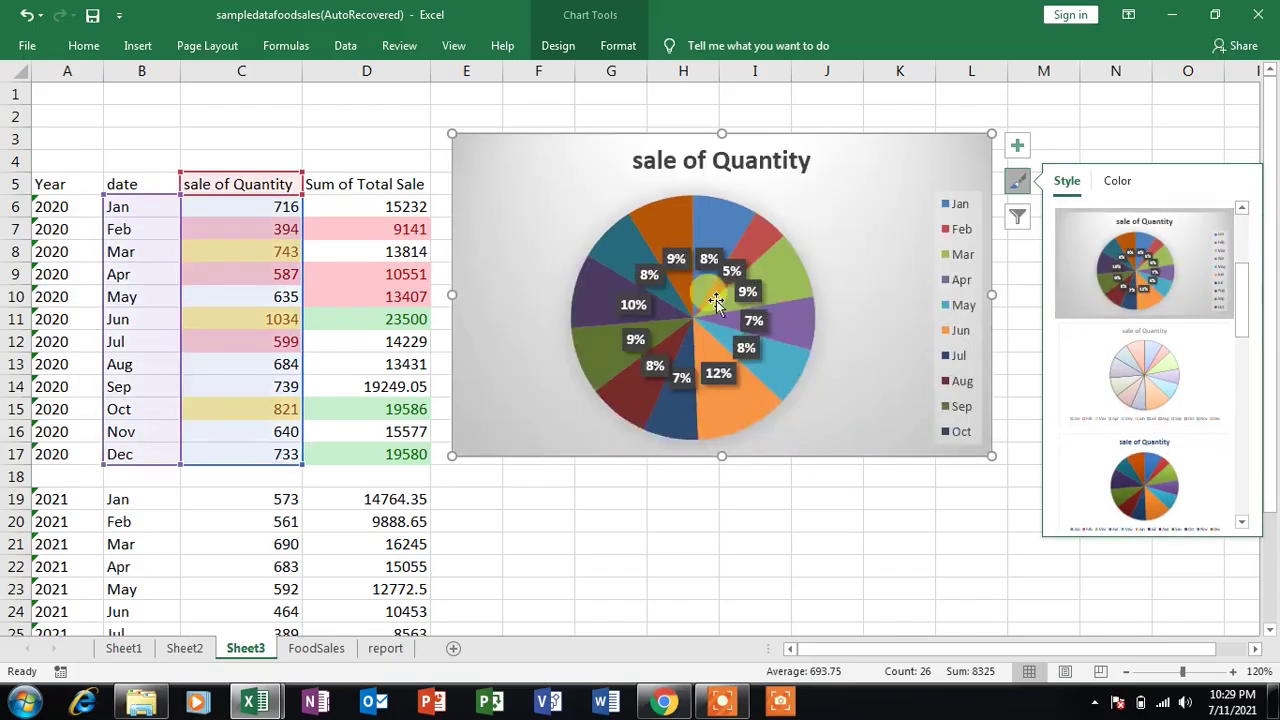
pyautogui.click(1150, 385)
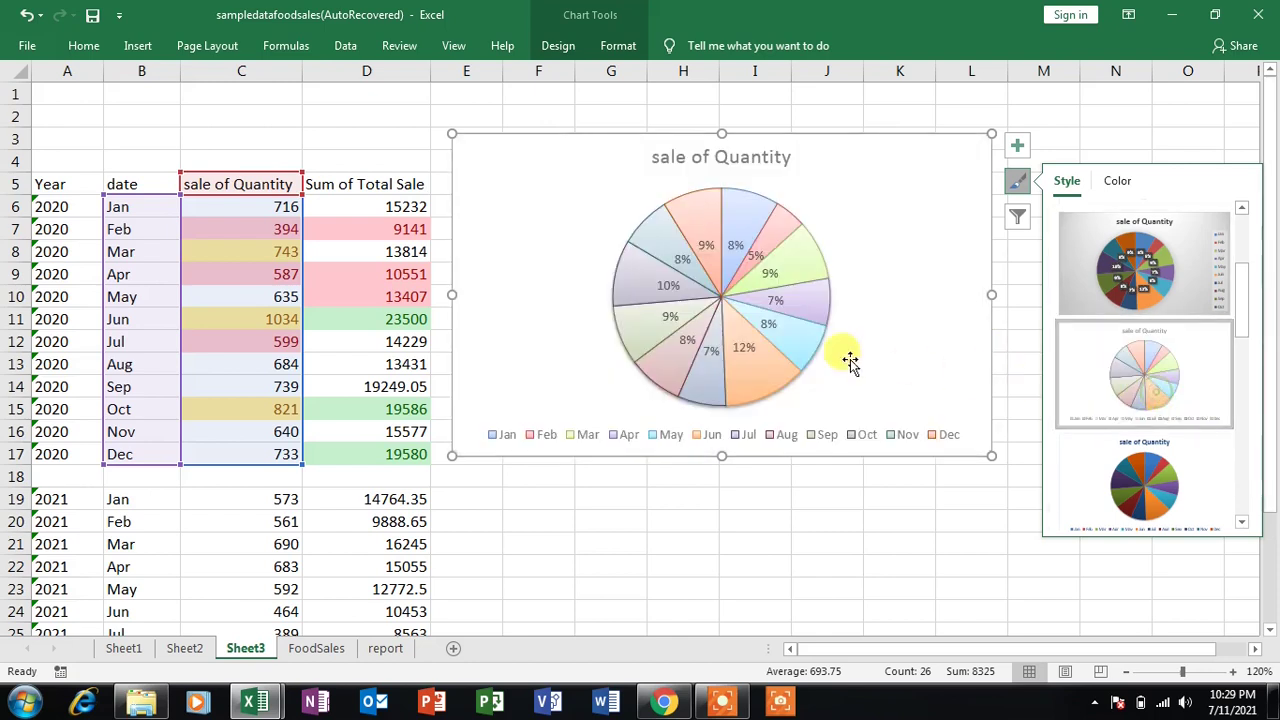
pyautogui.click(1189, 491)
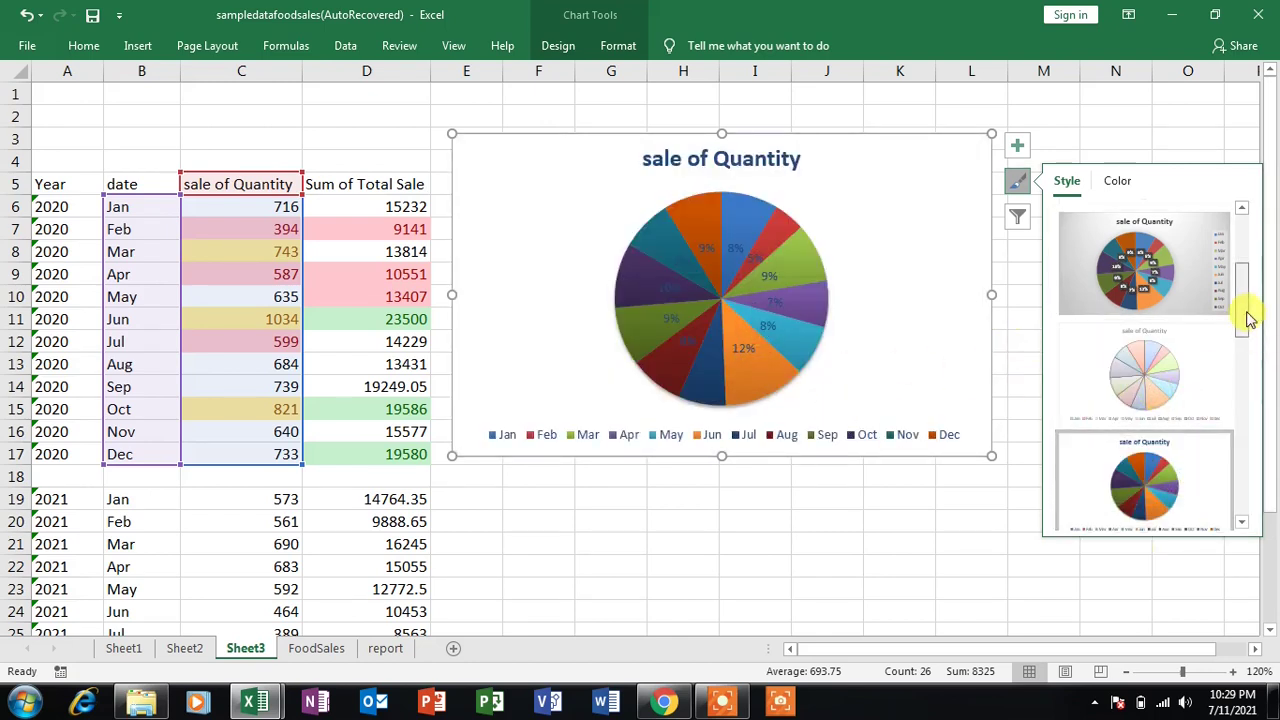
pyautogui.moveTo(1243, 314); pyautogui.dragTo(1243, 368)
pyautogui.click(1197, 440)
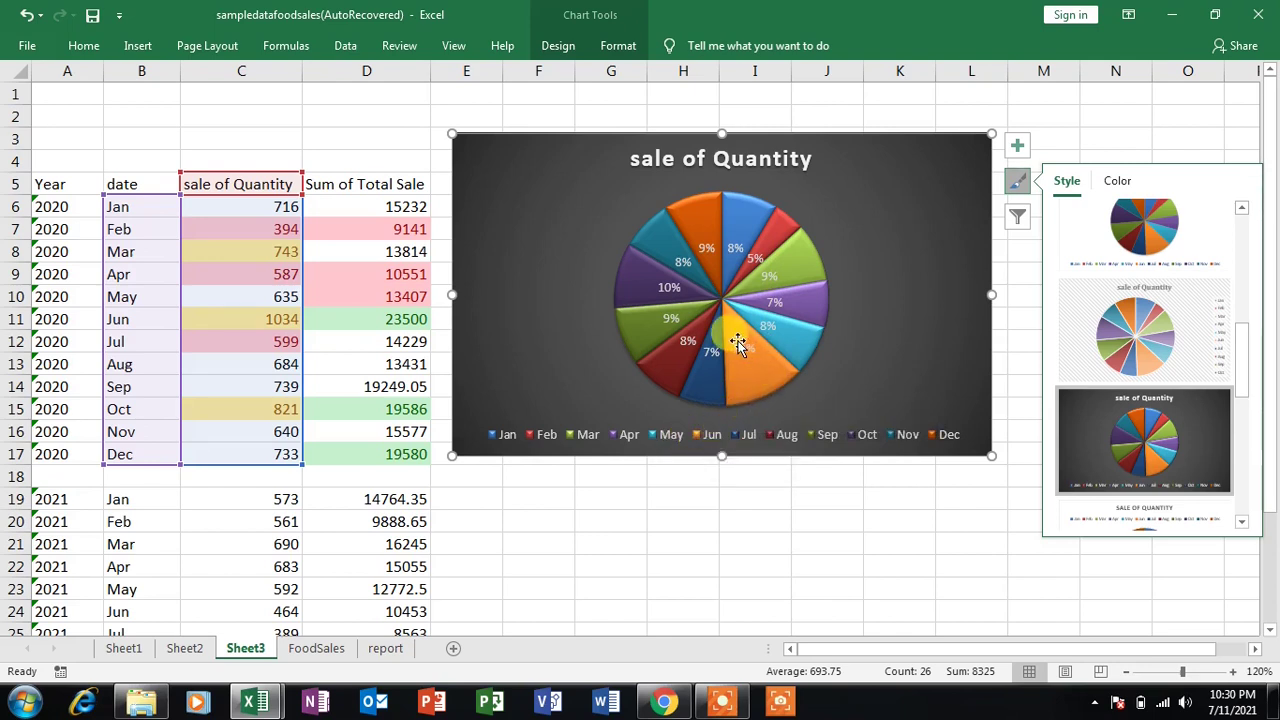
pyautogui.moveTo(752, 362)
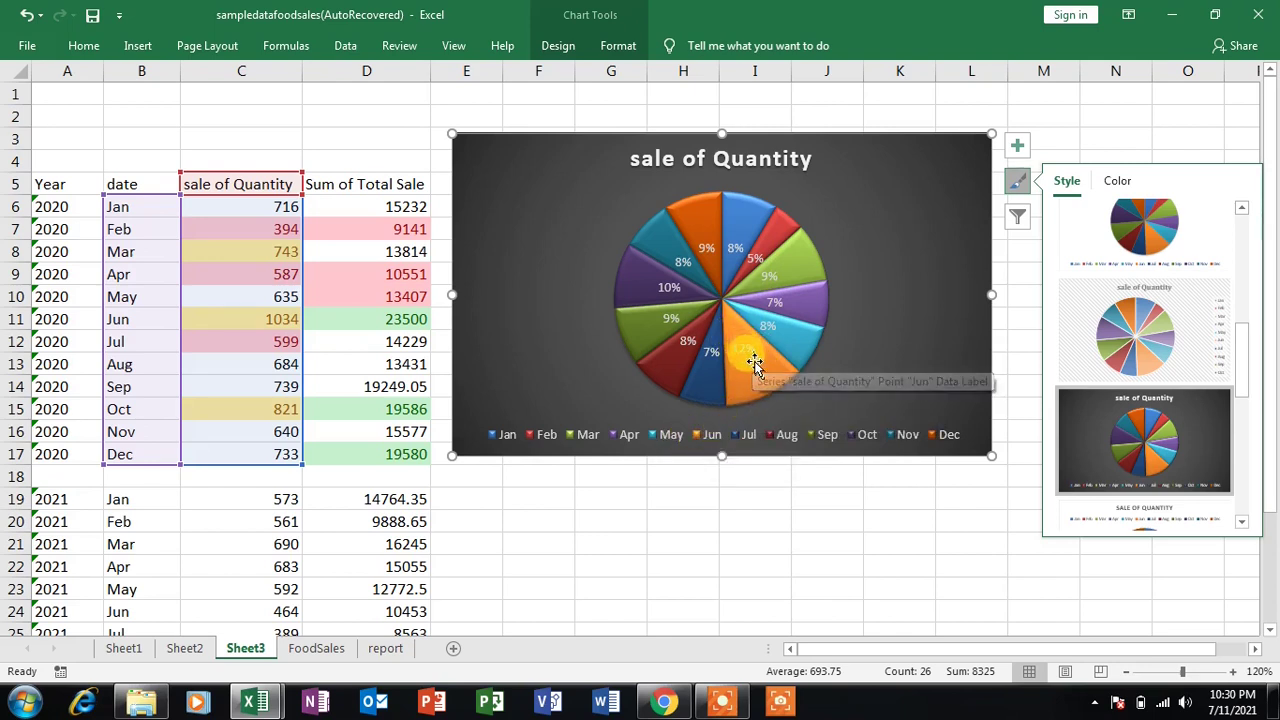
pyautogui.click(945, 512)
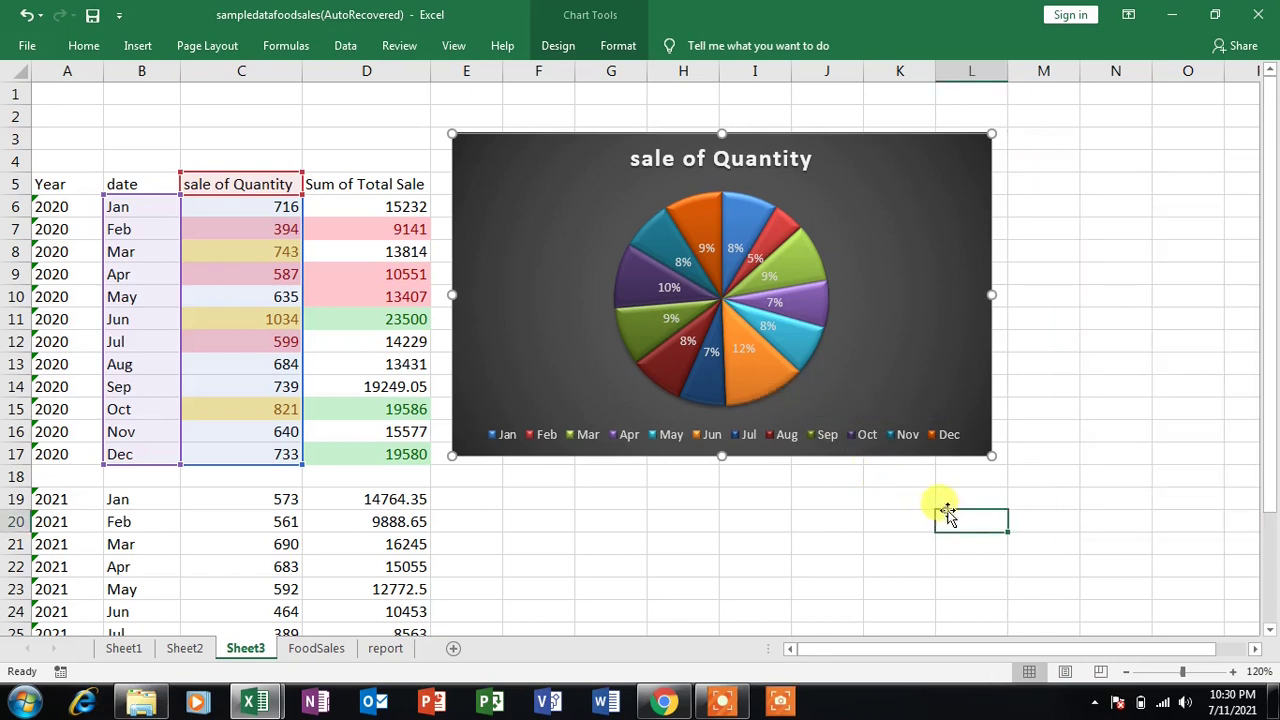
# Shrink the pie chart, undo an accidental slice explosion, and place it beside the 2020 table.
pyautogui.click(978, 446)
pyautogui.click(997, 460)
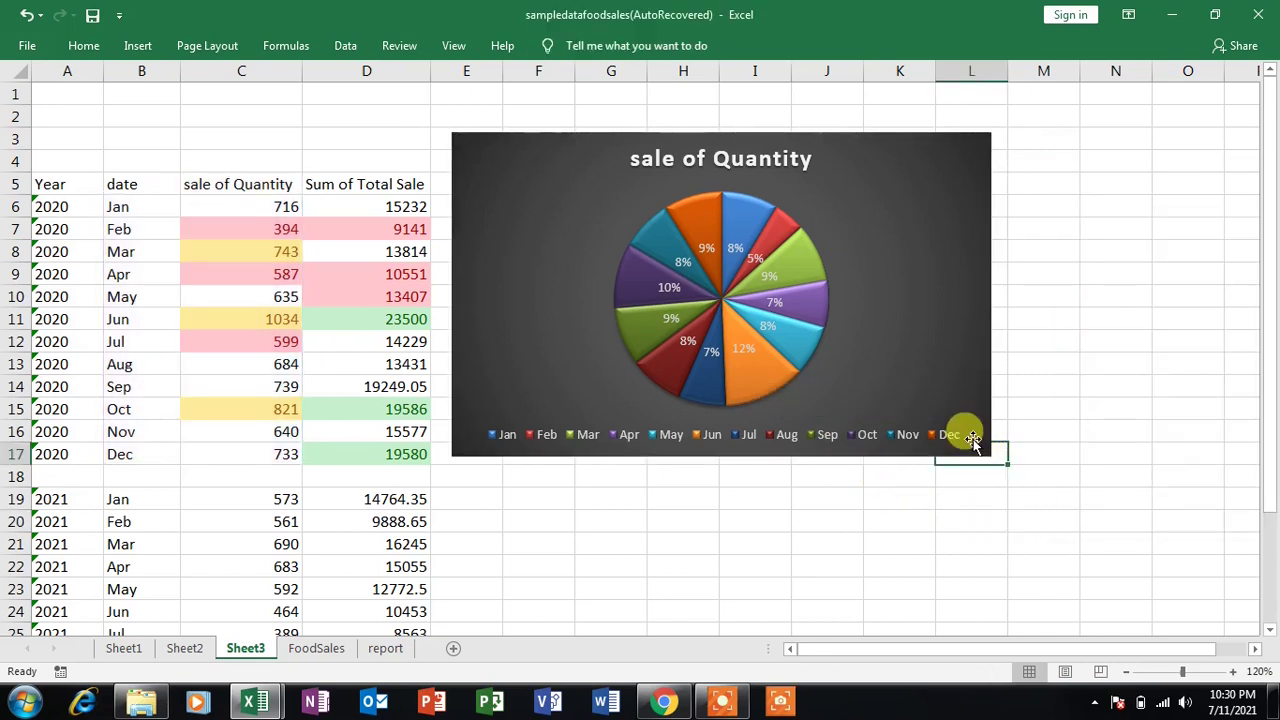
pyautogui.click(972, 441)
pyautogui.moveTo(988, 457); pyautogui.dragTo(791, 356)
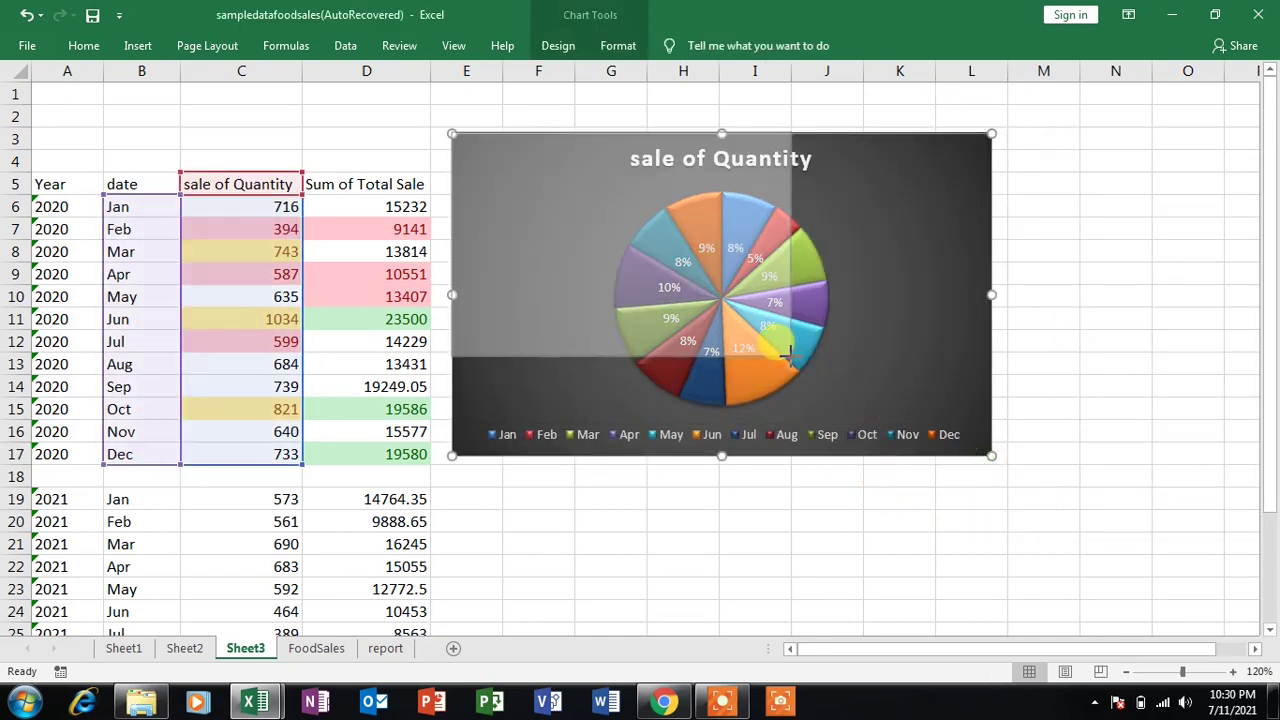
pyautogui.moveTo(652, 270); pyautogui.dragTo(763, 287)
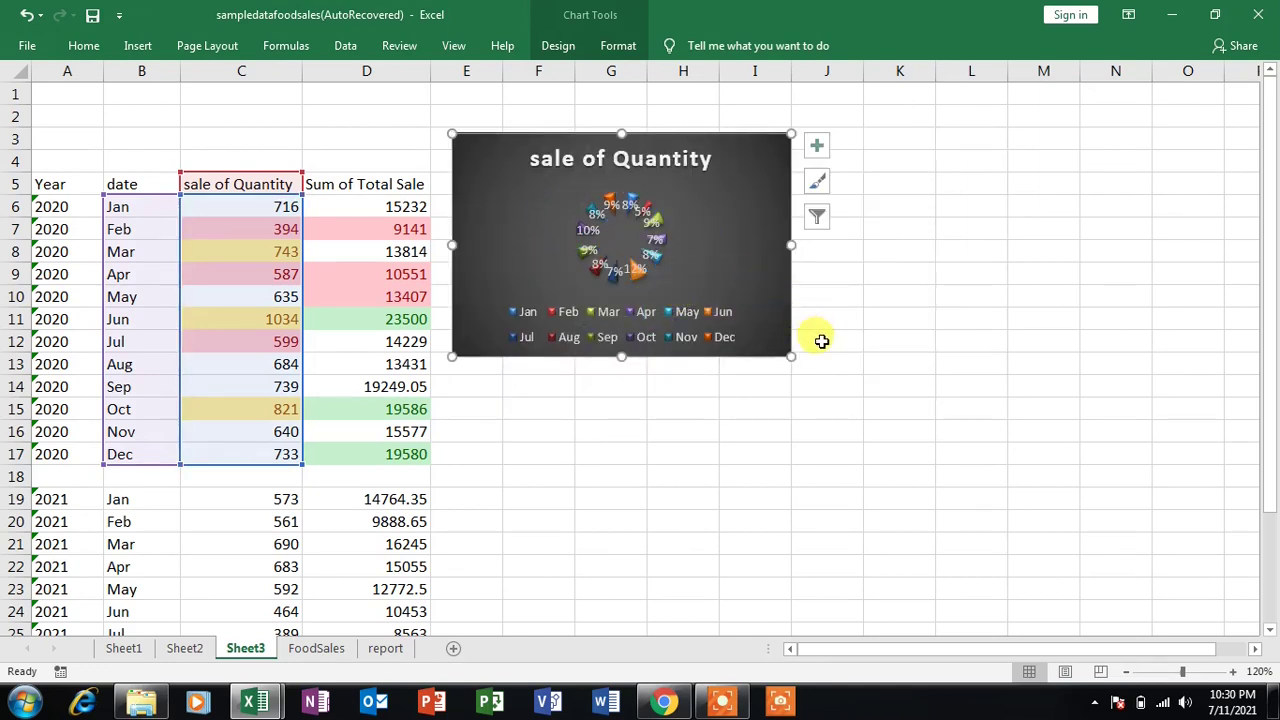
pyautogui.hotkey('ctrl', 'z')
pyautogui.click(894, 431)
pyautogui.moveTo(757, 268); pyautogui.dragTo(775, 305)
pyautogui.click(940, 336)
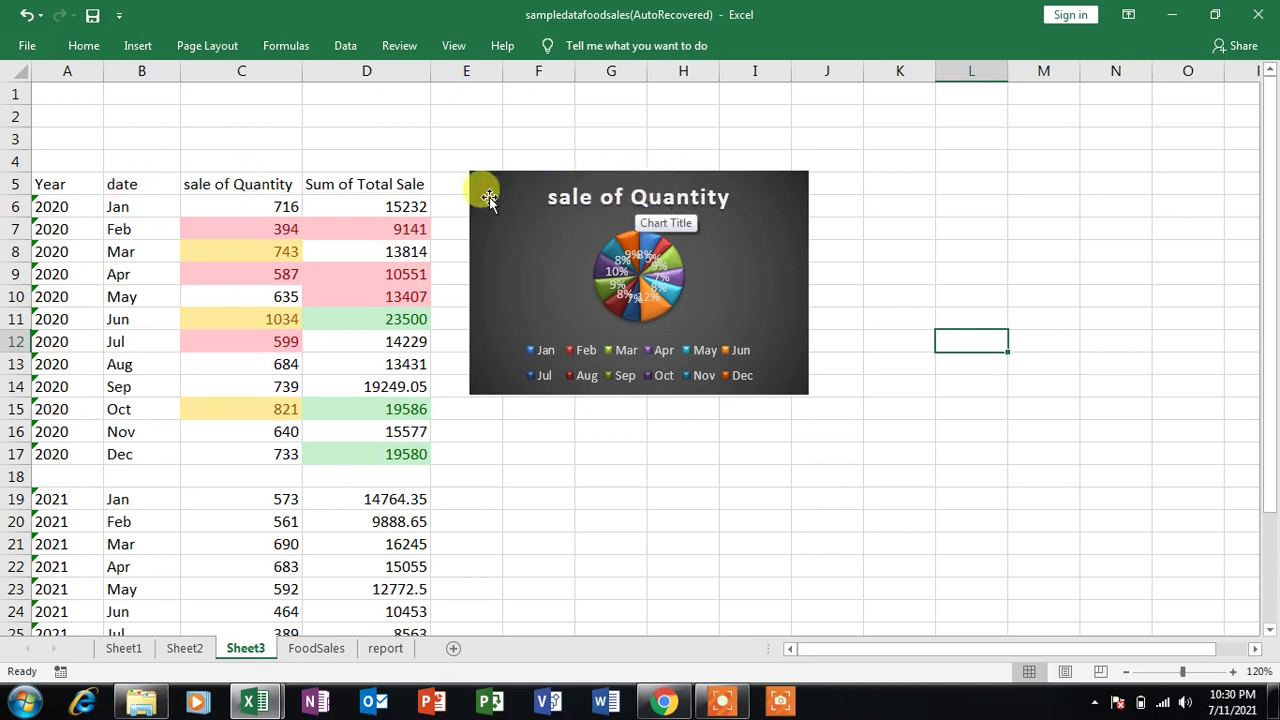
pyautogui.moveTo(143, 183); pyautogui.dragTo(137, 450)
# Add D5:D17 to the month selection and insert a 3-D clustered column chart of 2020 Sum of Total Sale.
pyautogui.moveTo(369, 178); pyautogui.dragTo(370, 454)
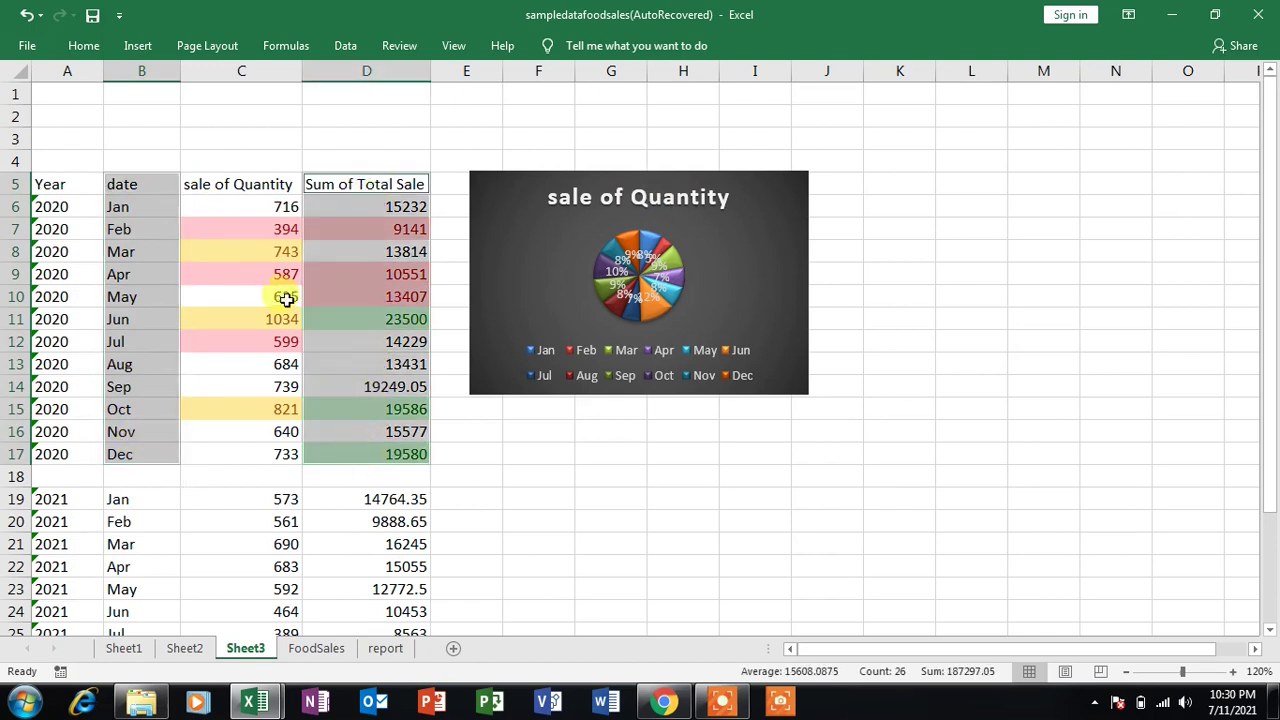
pyautogui.click(150, 48)
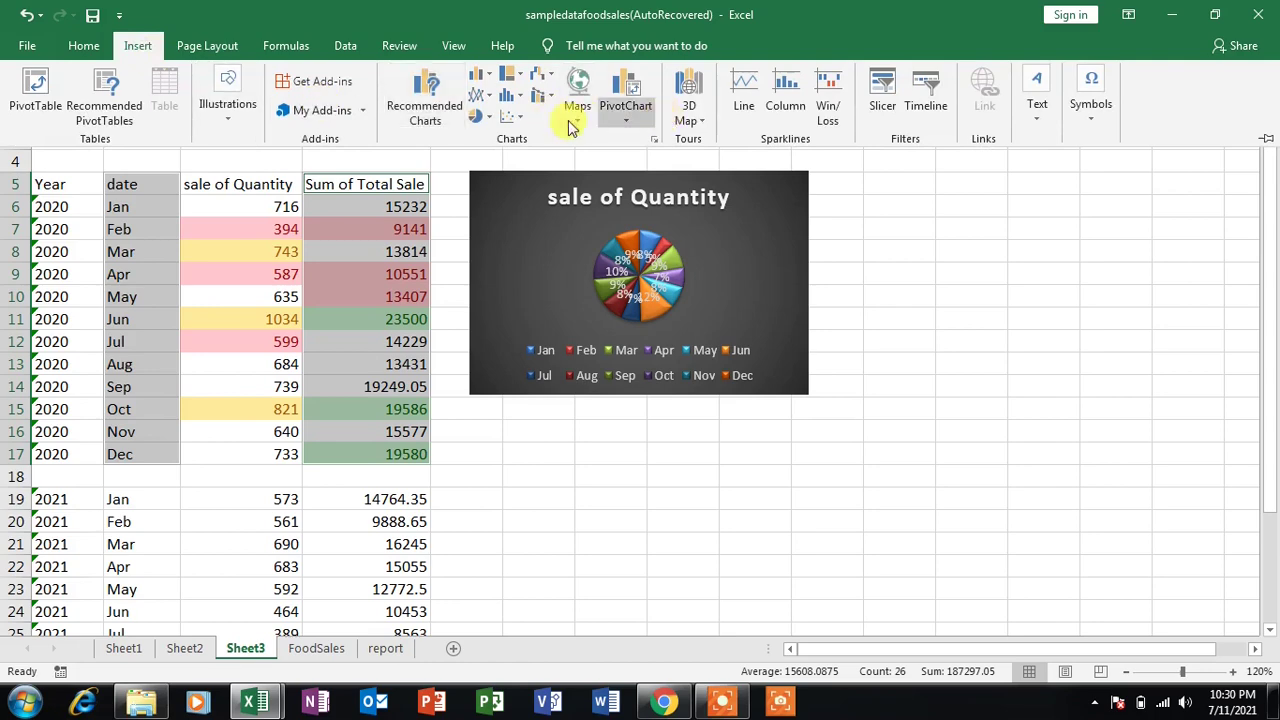
pyautogui.click(481, 75)
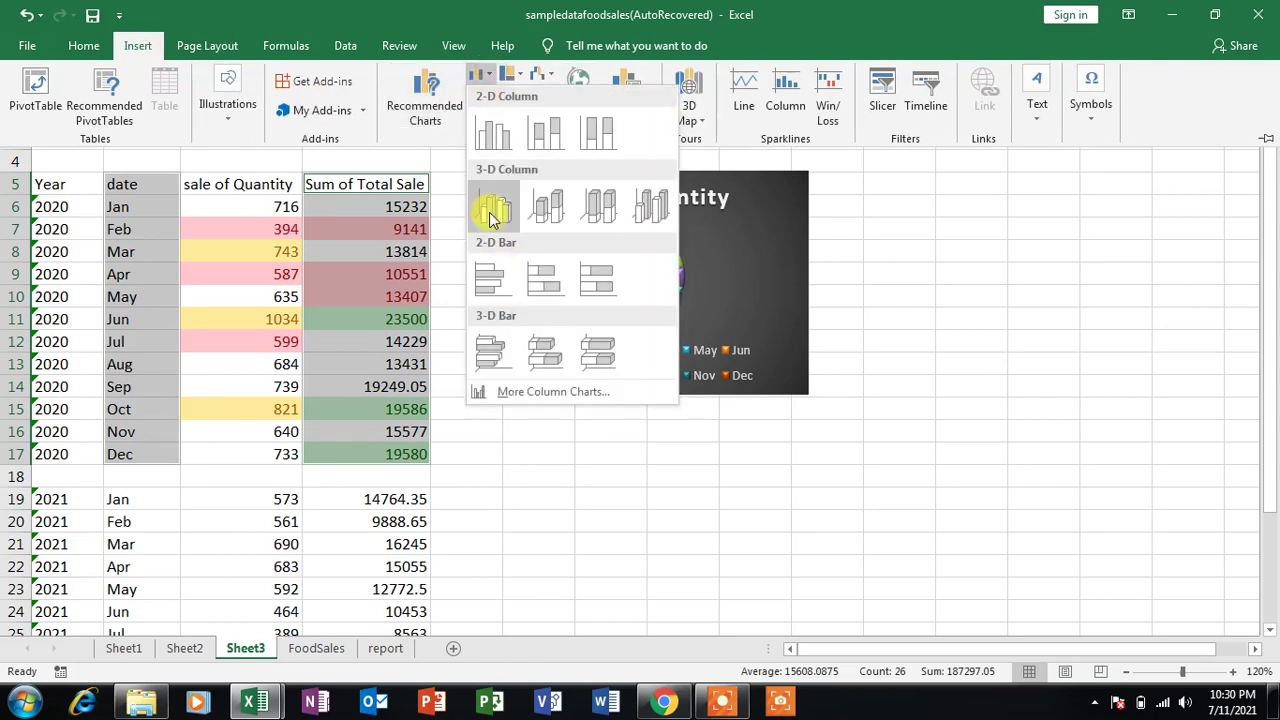
pyautogui.click(492, 212)
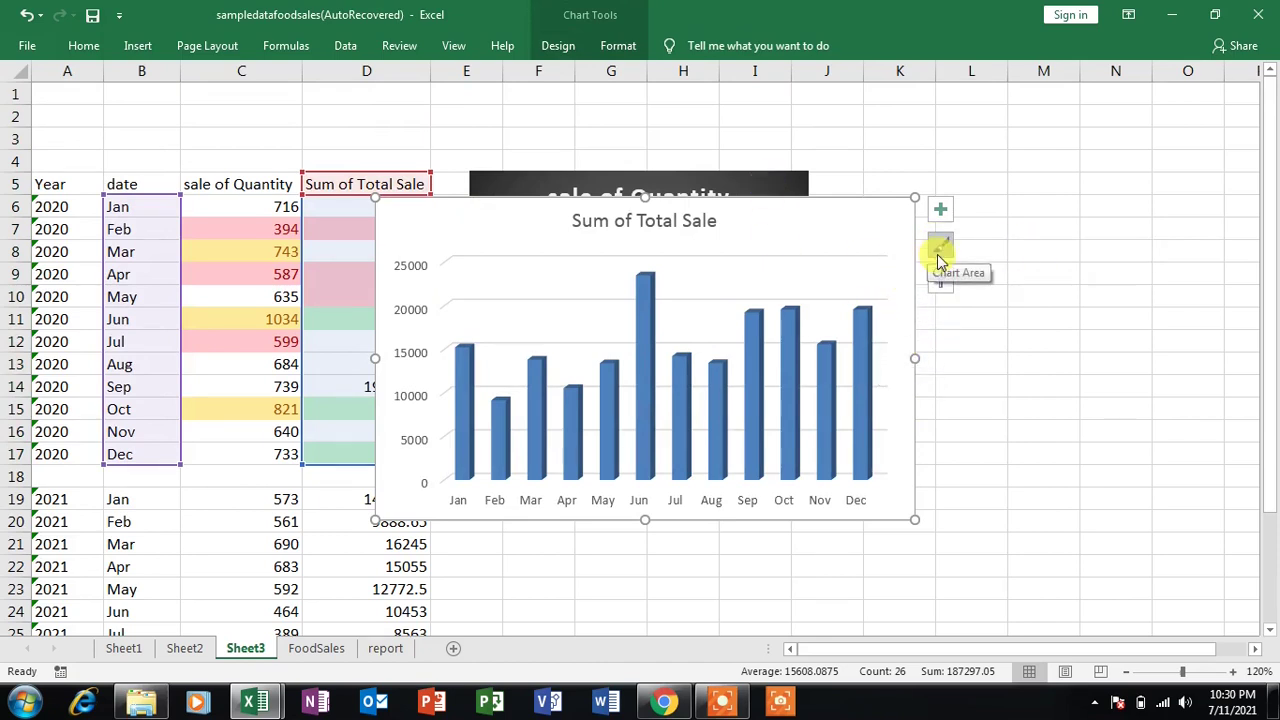
pyautogui.click(941, 250)
pyautogui.moveTo(1166, 334); pyautogui.dragTo(1192, 557)
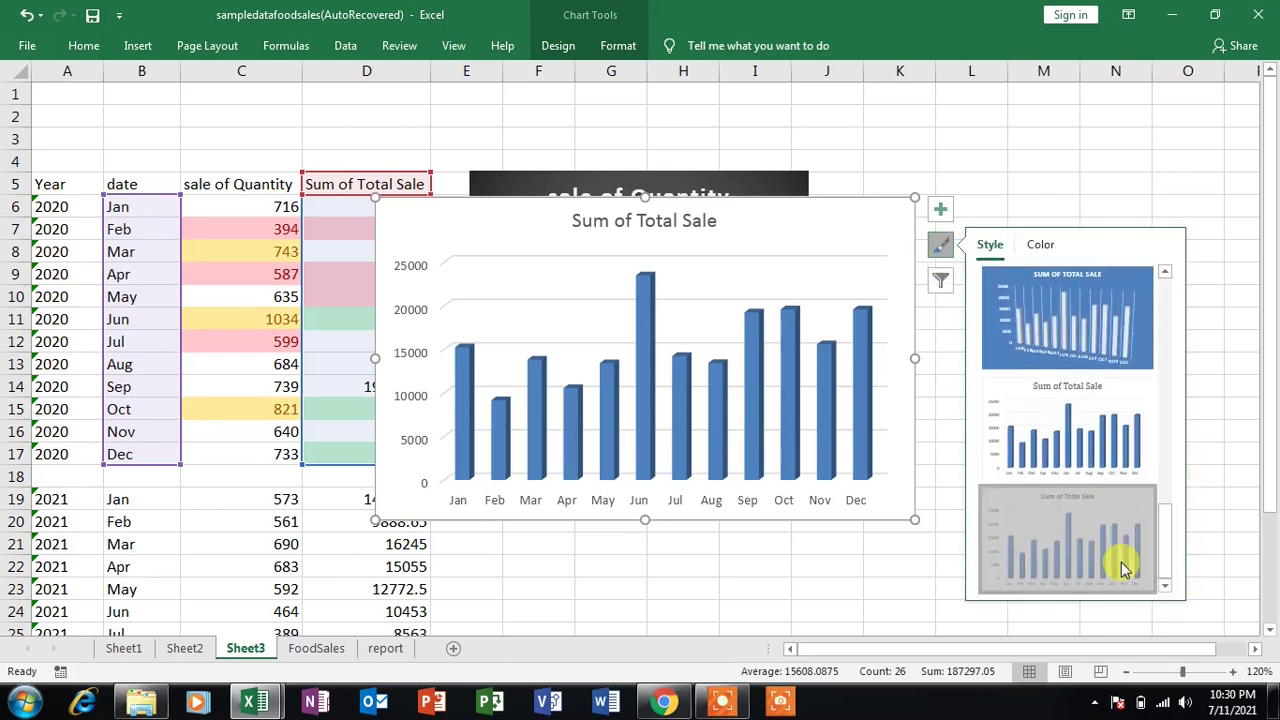
# Give the column chart the dark style with data labels and a green monochromatic palette.
pyautogui.click(1128, 328)
pyautogui.click(1165, 304)
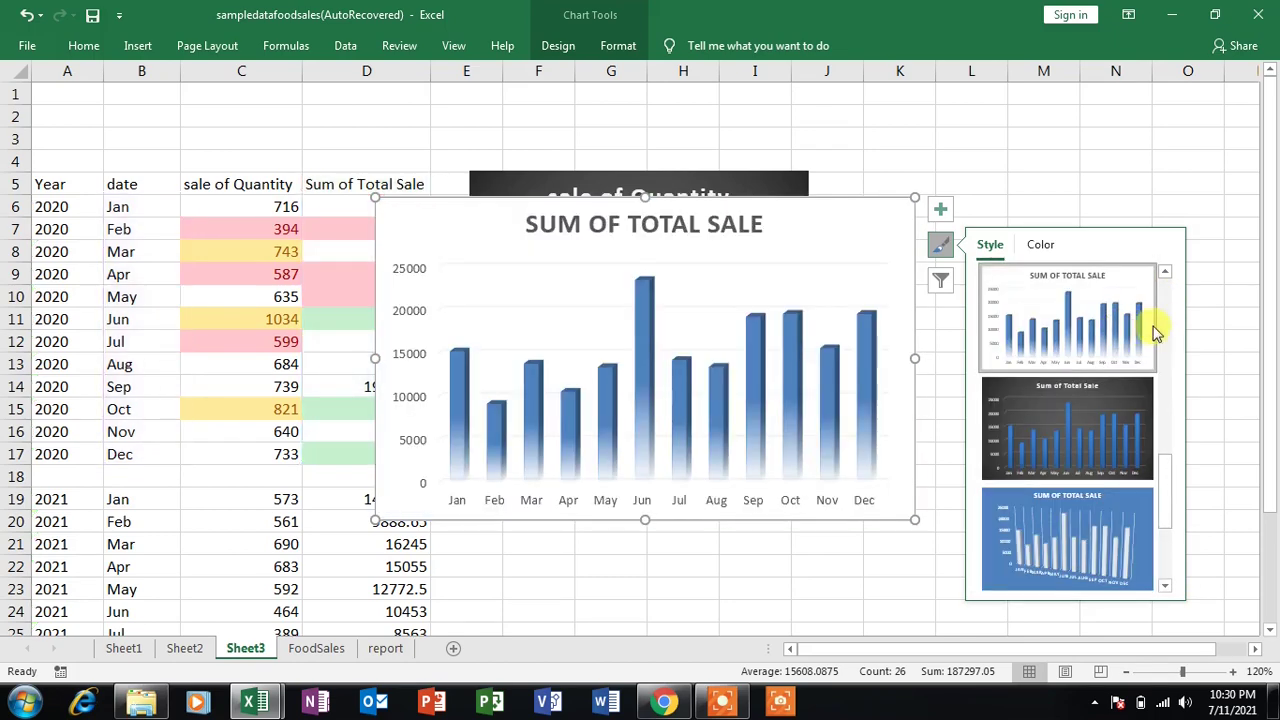
pyautogui.click(1163, 316)
pyautogui.click(1100, 314)
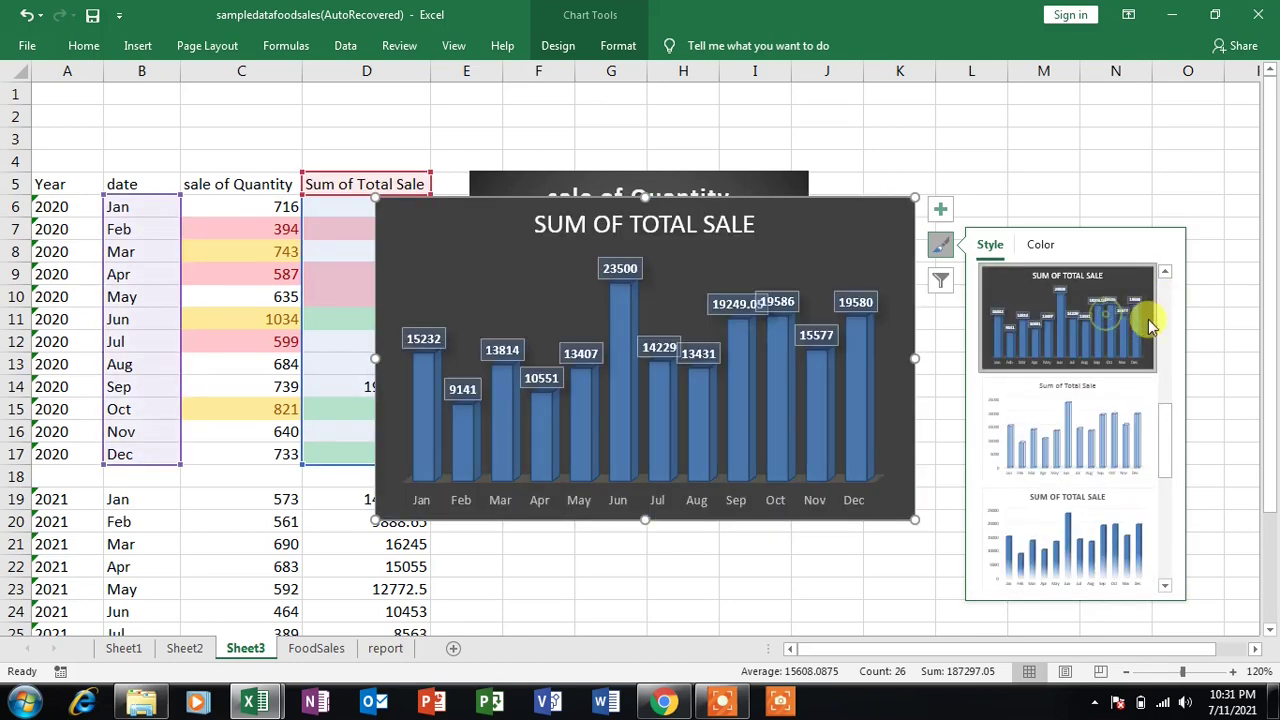
pyautogui.click(1165, 320)
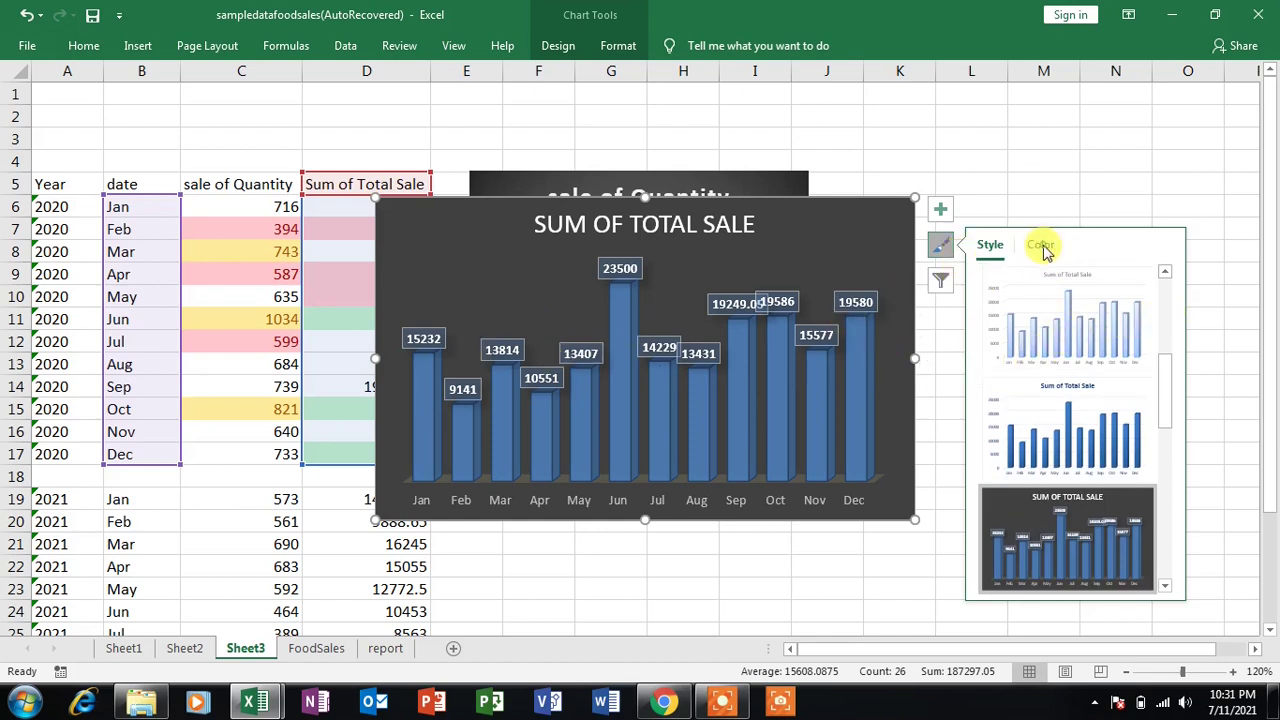
pyautogui.click(1042, 246)
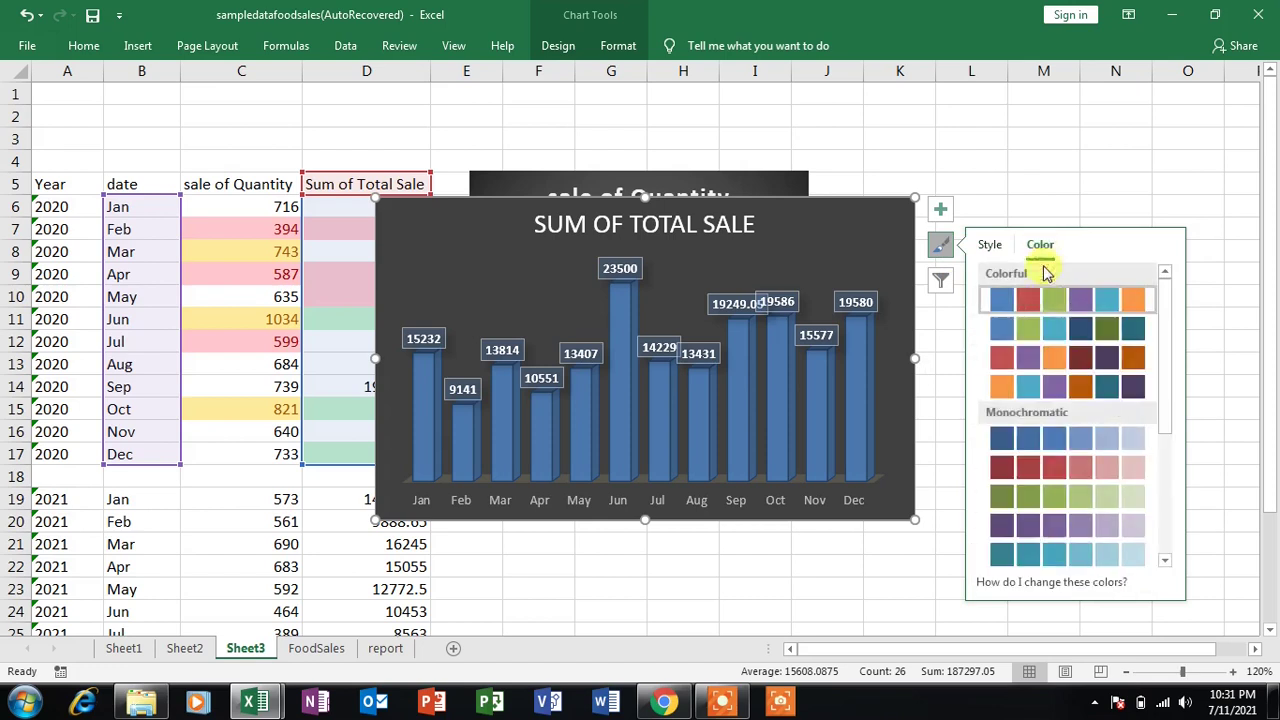
pyautogui.click(1057, 386)
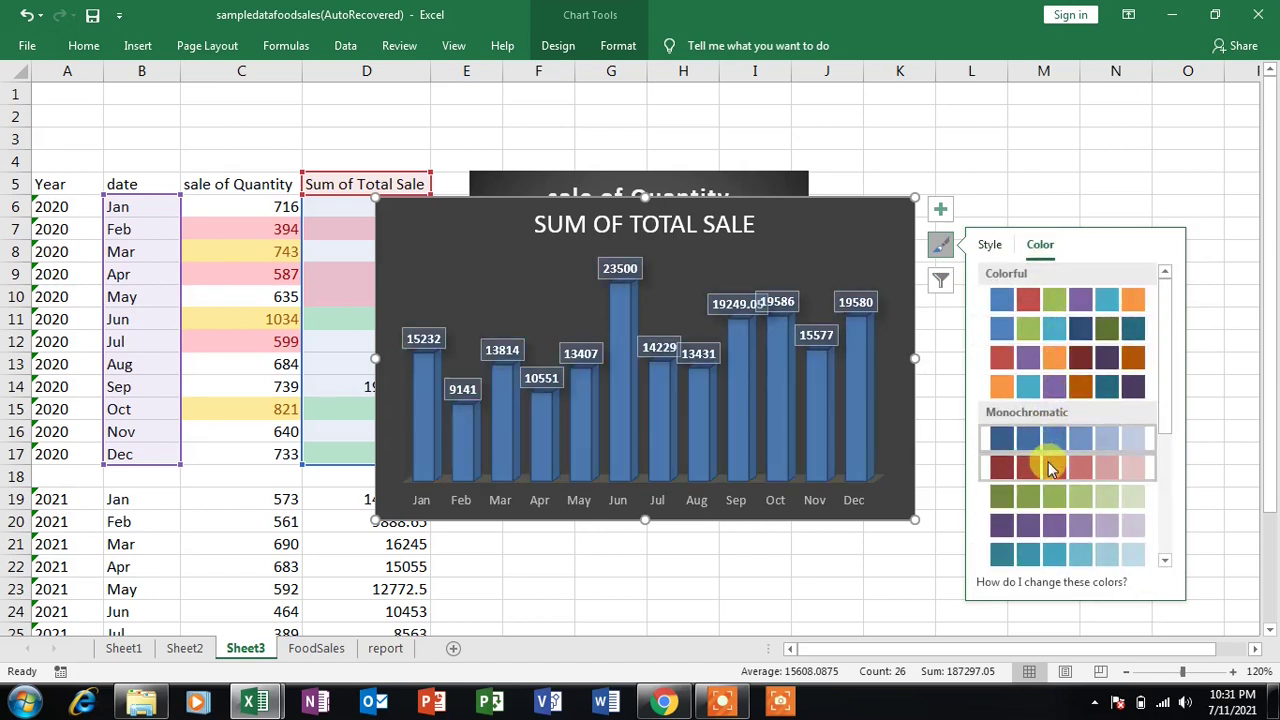
pyautogui.click(1040, 497)
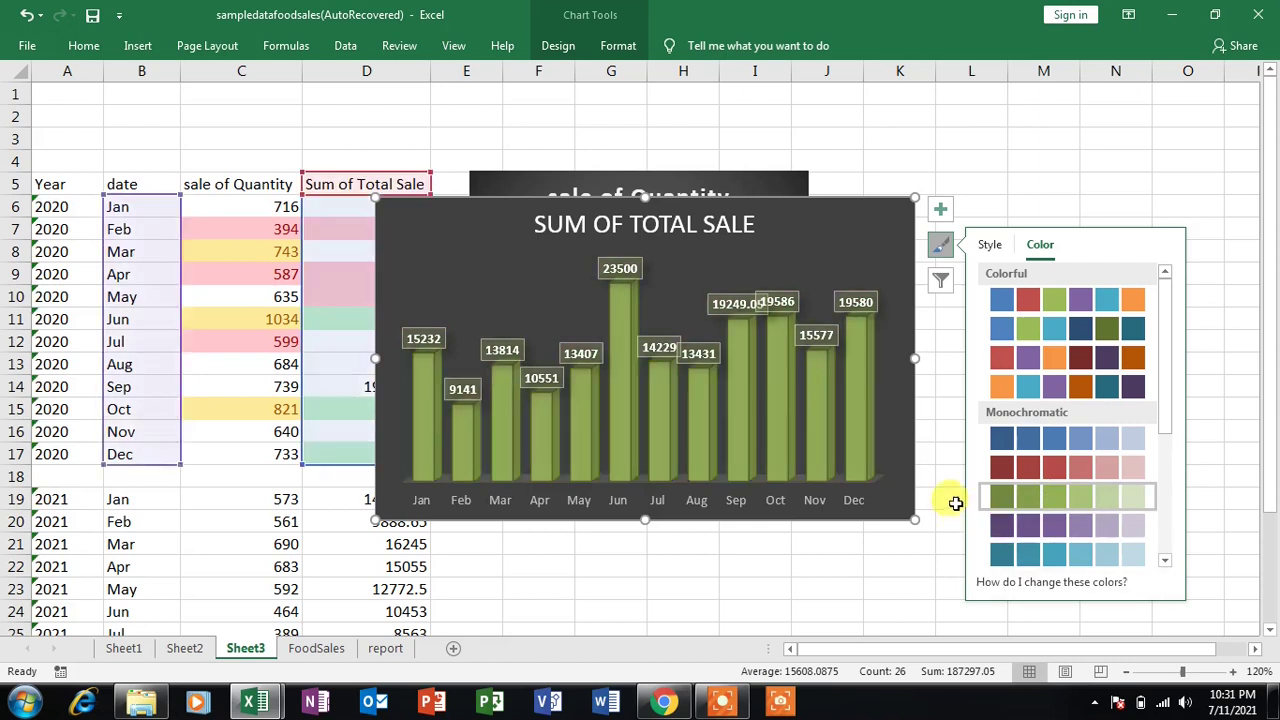
pyautogui.click(1178, 370)
# Shrink the Sum of Total Sale chart and line it up to the right of the pie chart.
pyautogui.click(904, 509)
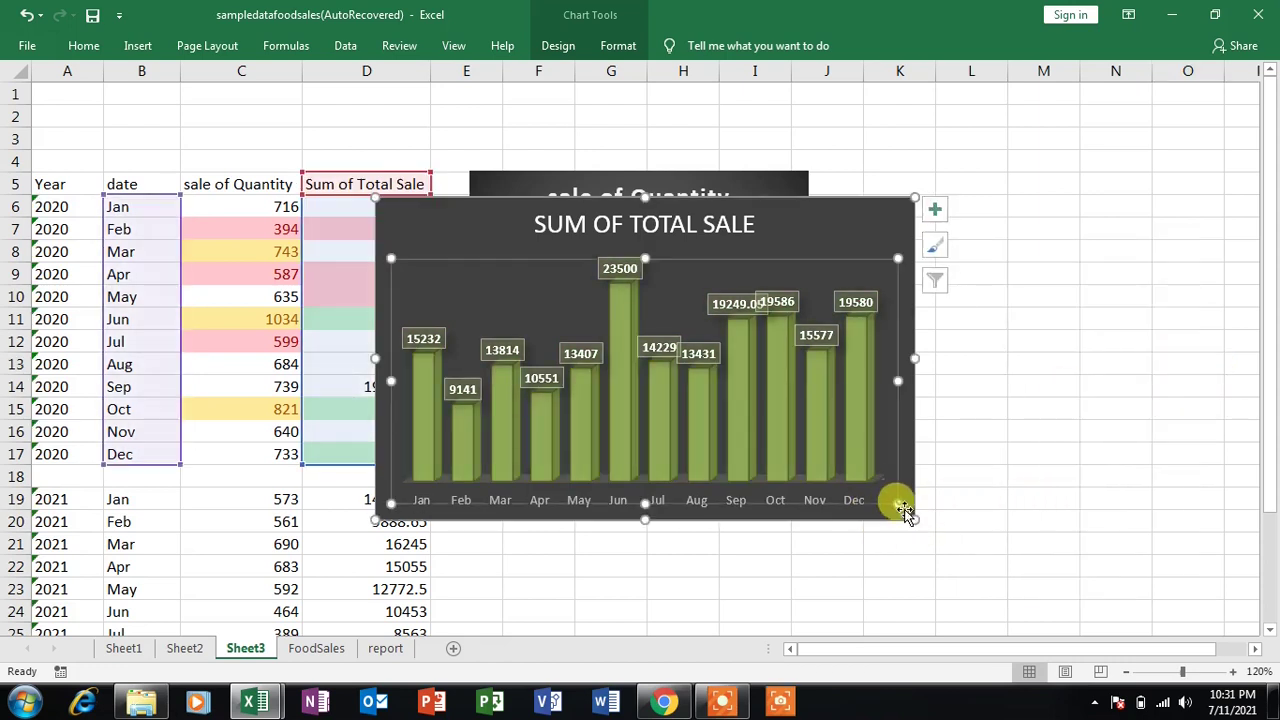
pyautogui.moveTo(910, 518); pyautogui.dragTo(692, 393)
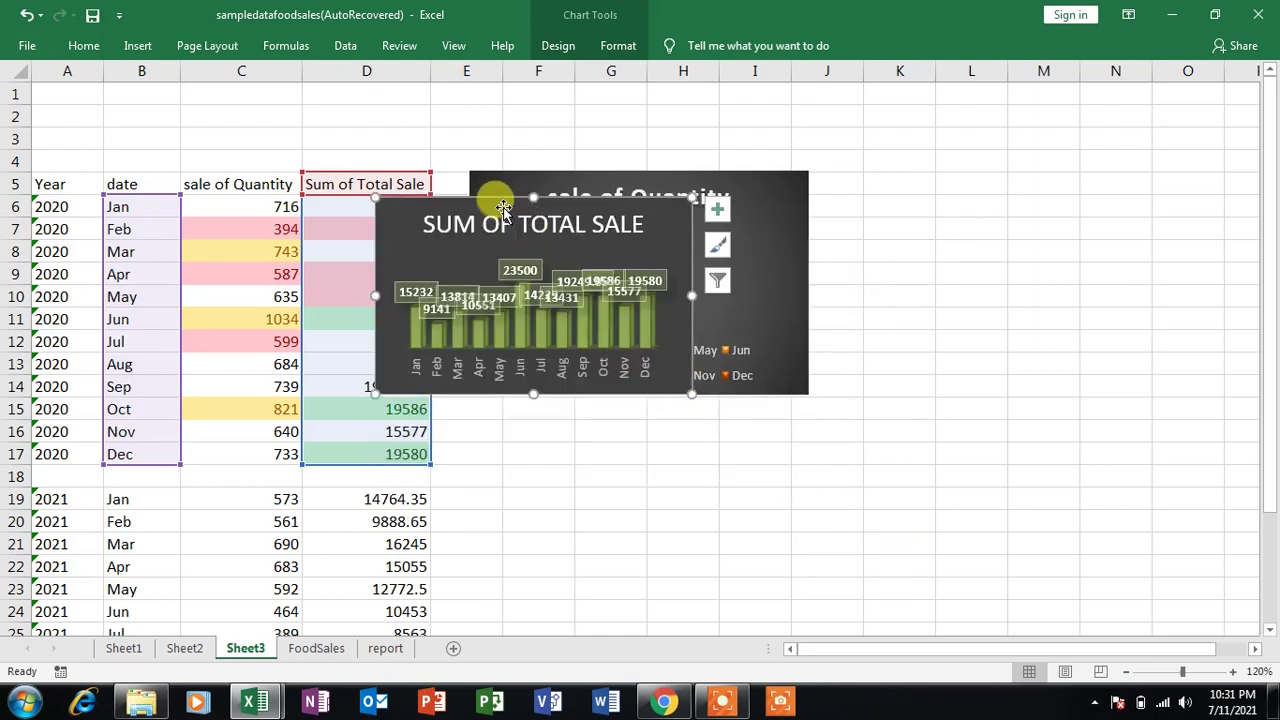
pyautogui.moveTo(503, 207); pyautogui.dragTo(1000, 255)
pyautogui.moveTo(971, 174); pyautogui.dragTo(946, 181)
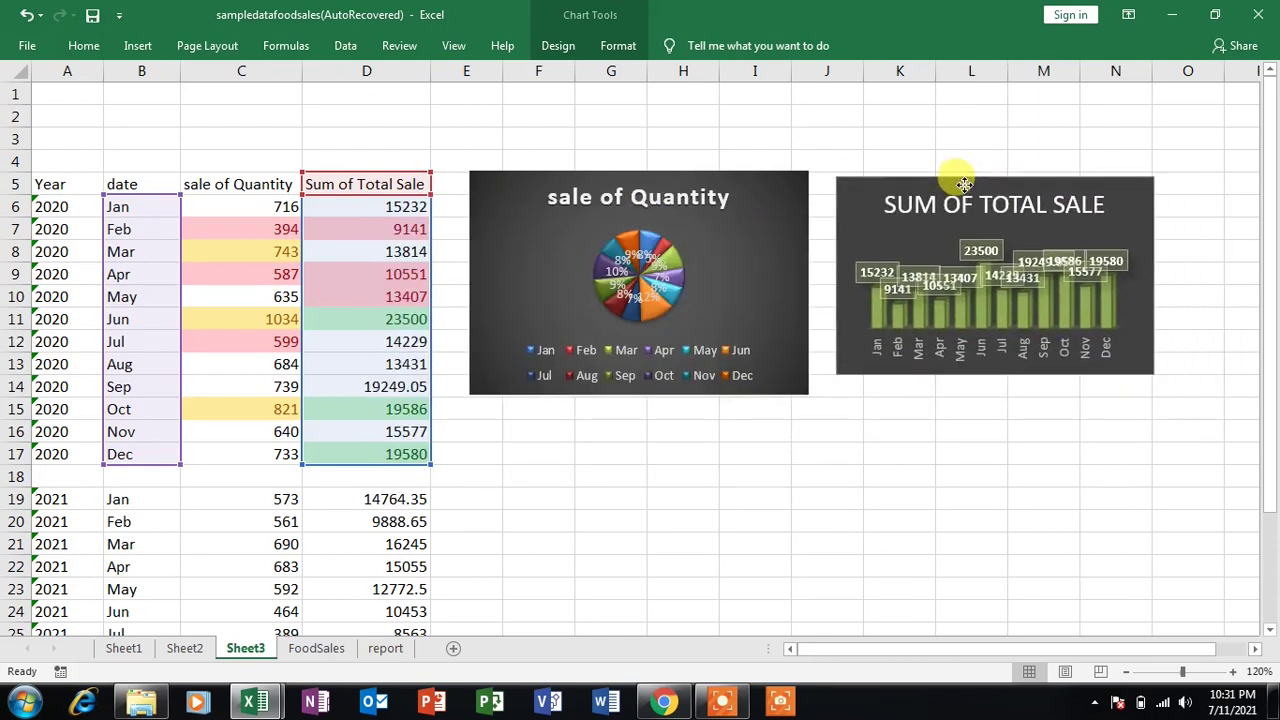
pyautogui.click(985, 454)
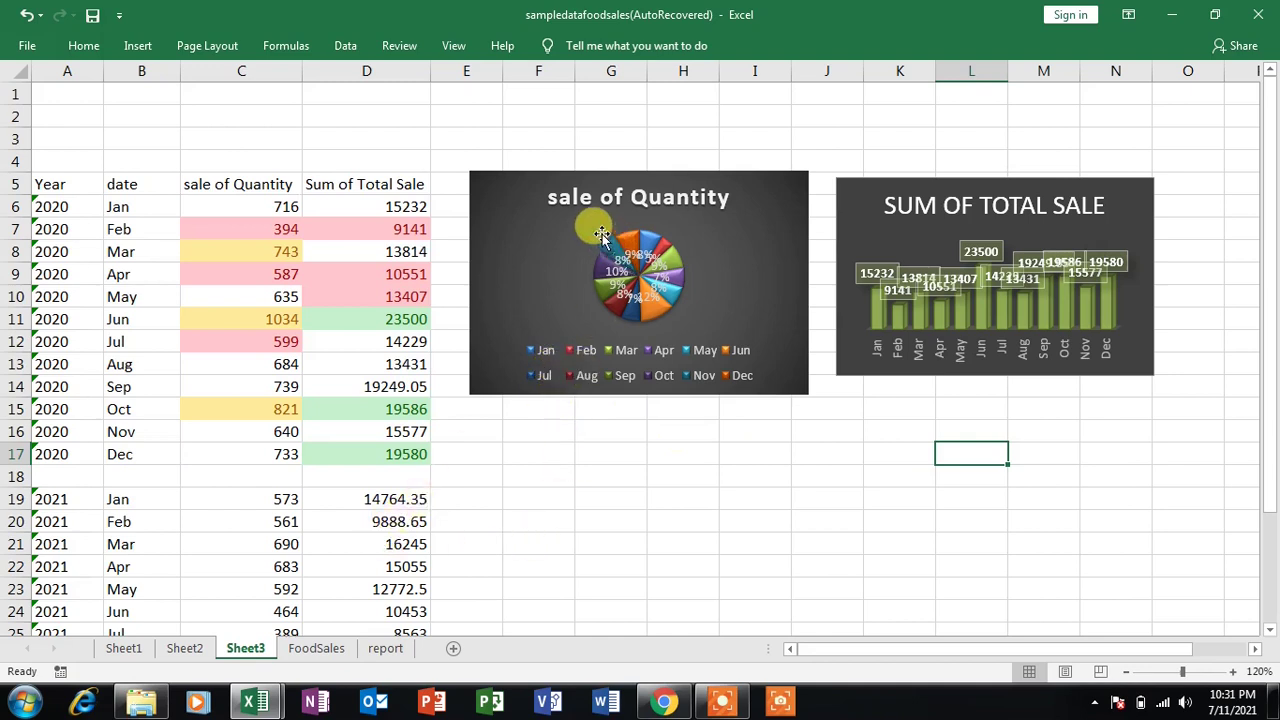
# Prefix the pie chart title with 2020 so it reads '2020 sale of Quantity'.
pyautogui.click(598, 196)
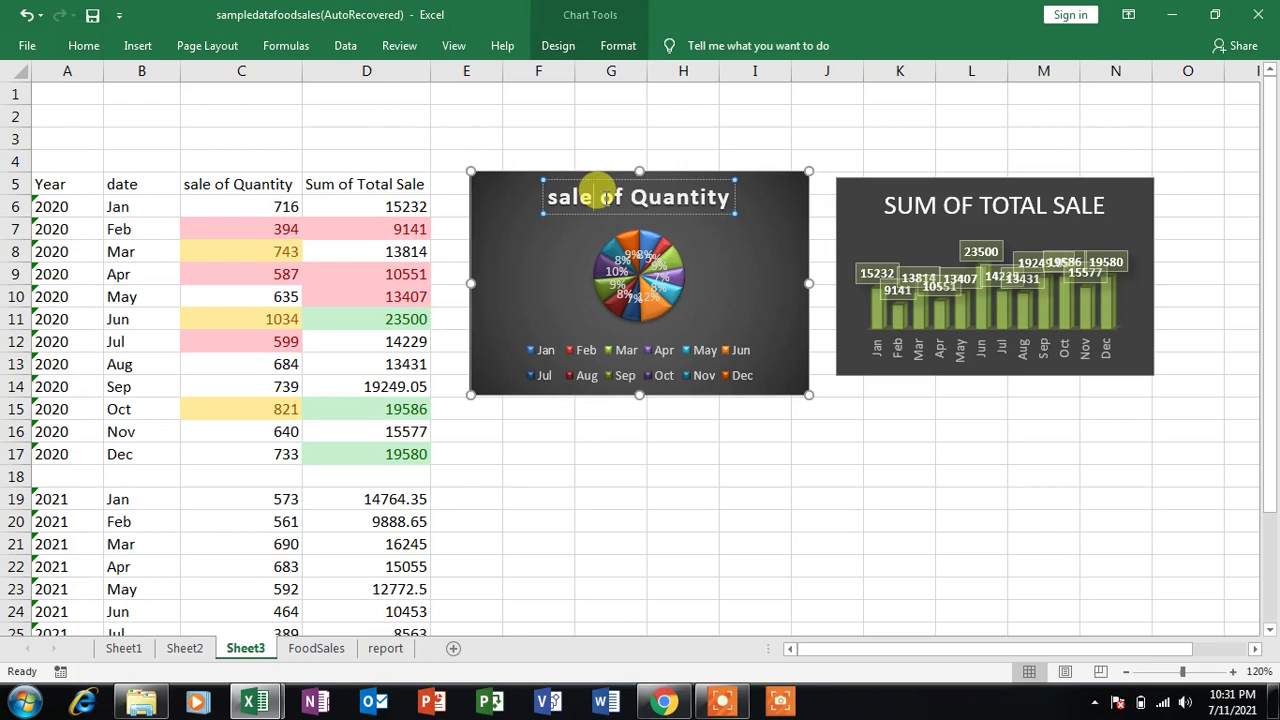
pyautogui.write('2')
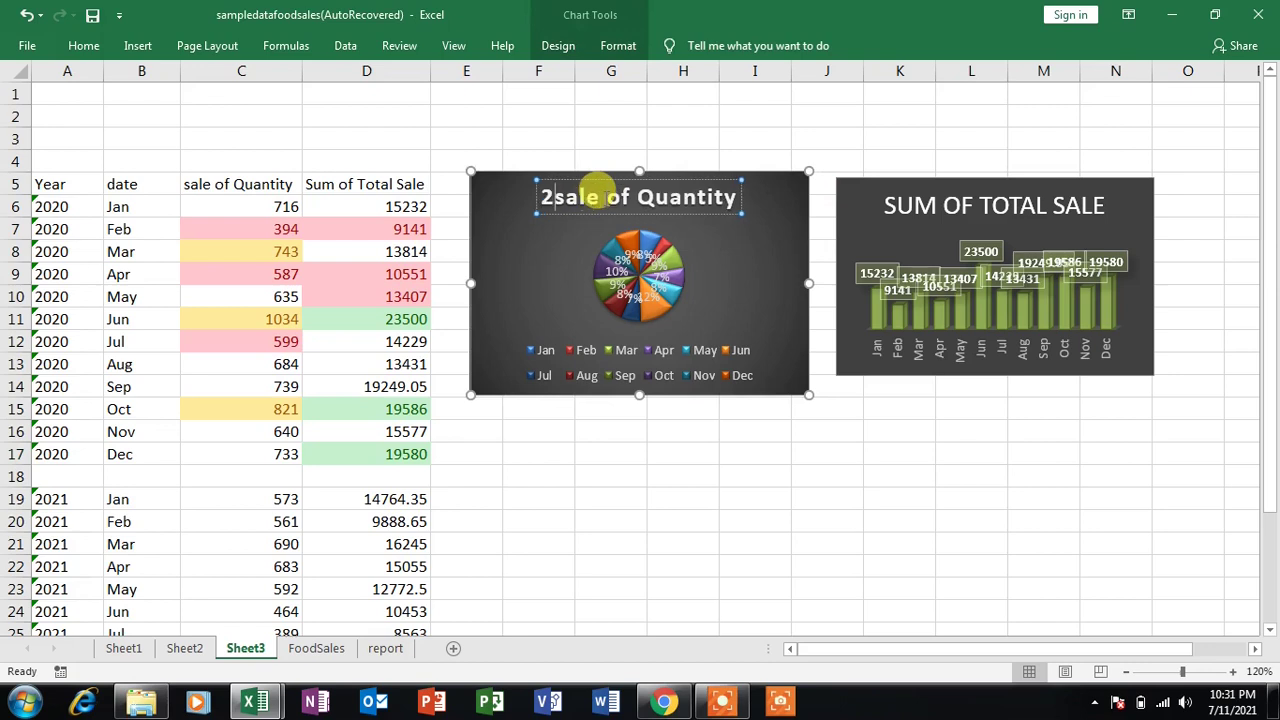
pyautogui.write('020')
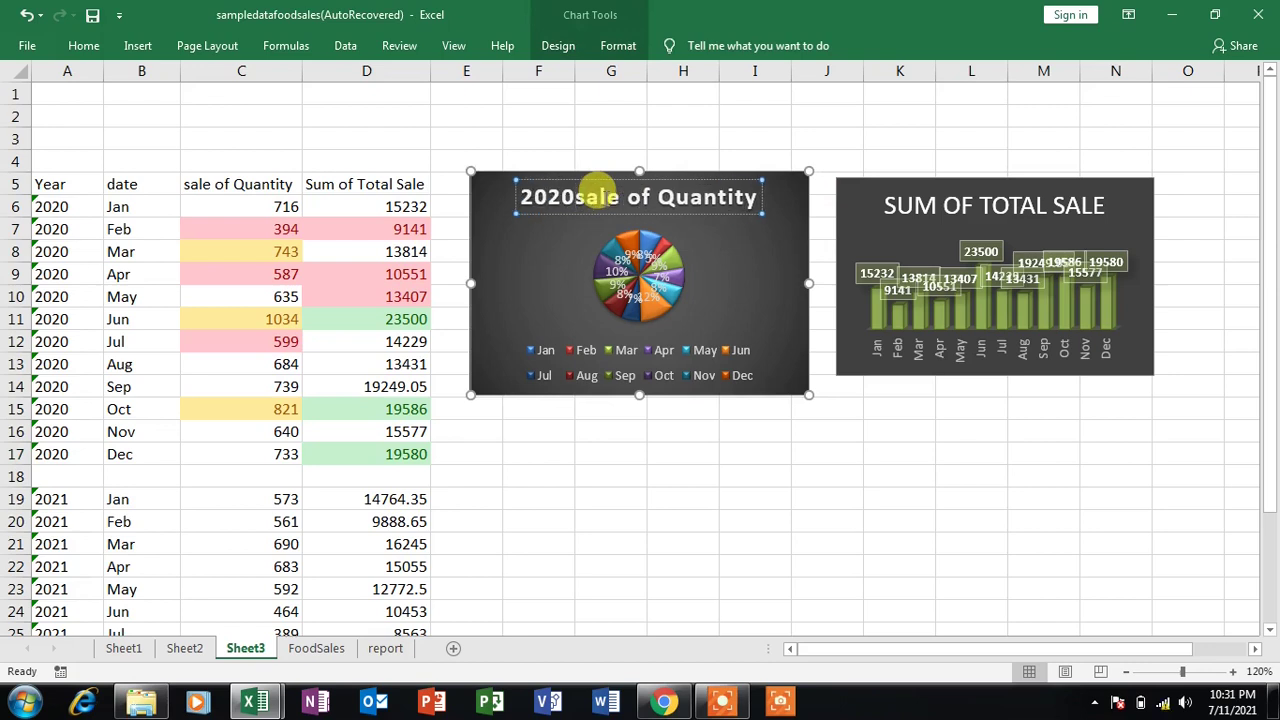
pyautogui.click(742, 496)
pyautogui.moveTo(1270, 445); pyautogui.dragTo(1272, 543)
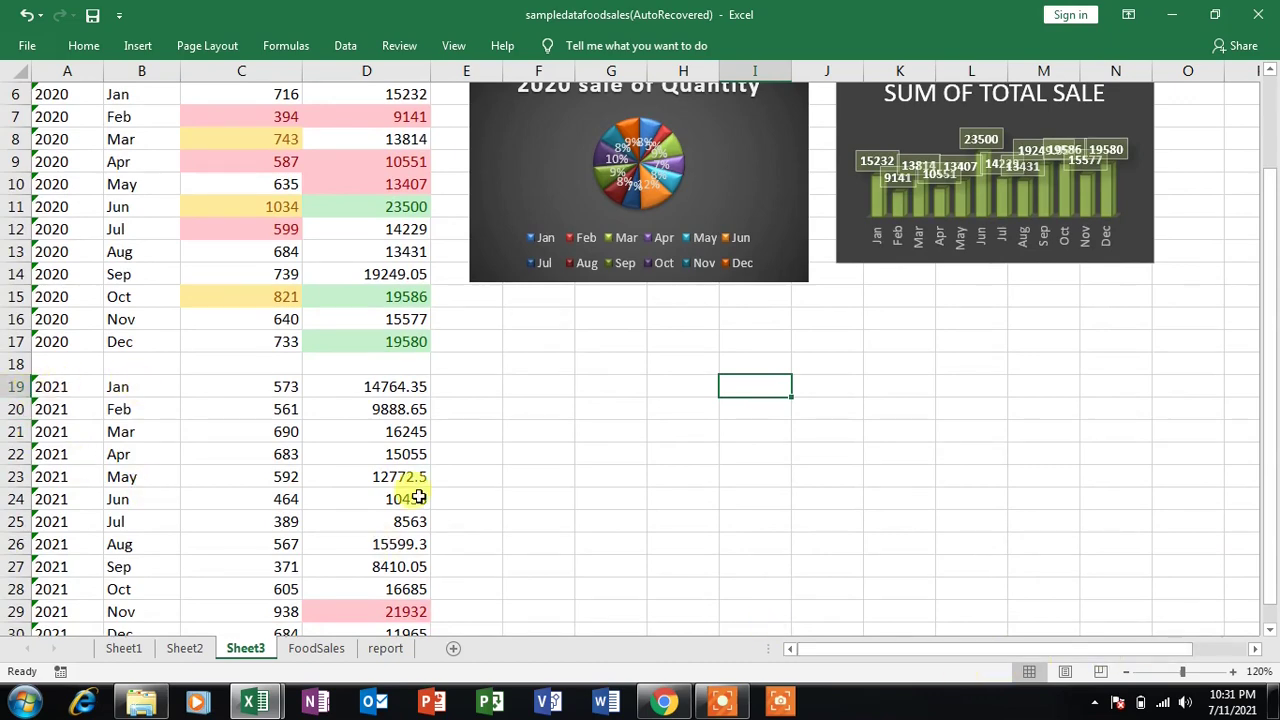
# Copy the header row A5:D5 and paste it into row 18 above the 2021 table.
pyautogui.scroll(2, 480, 390)
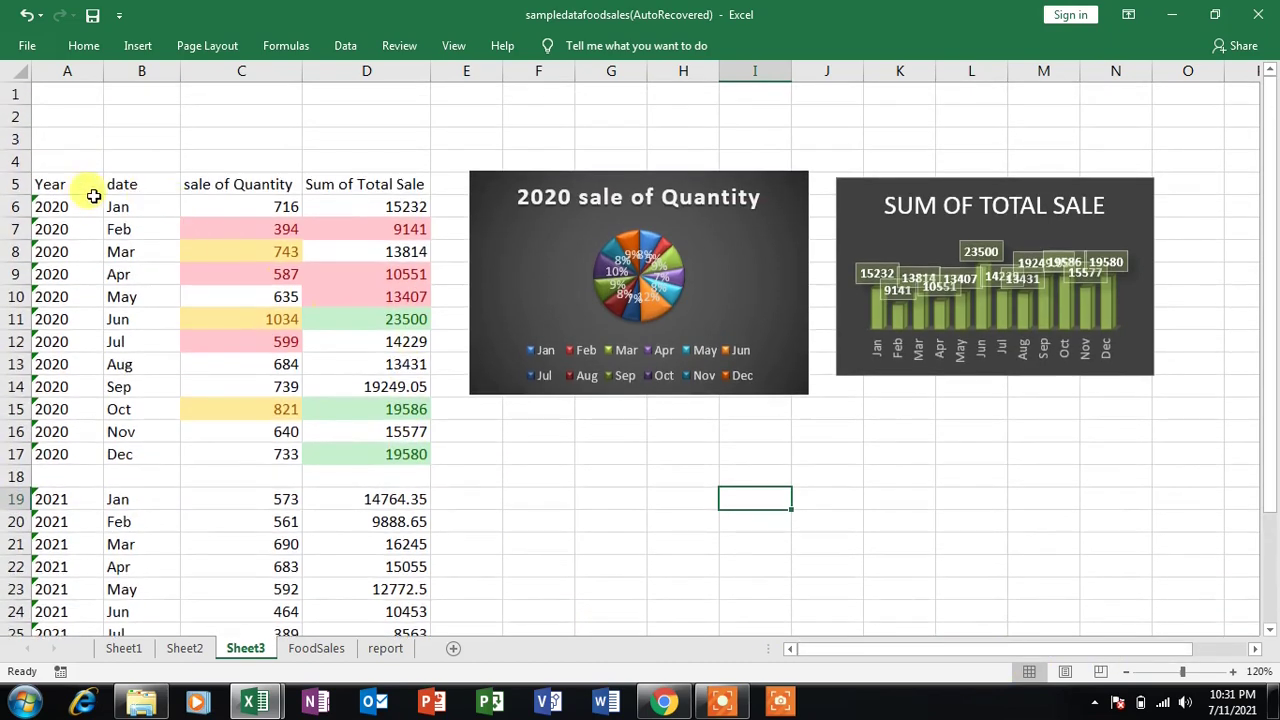
pyautogui.moveTo(44, 185); pyautogui.dragTo(426, 185)
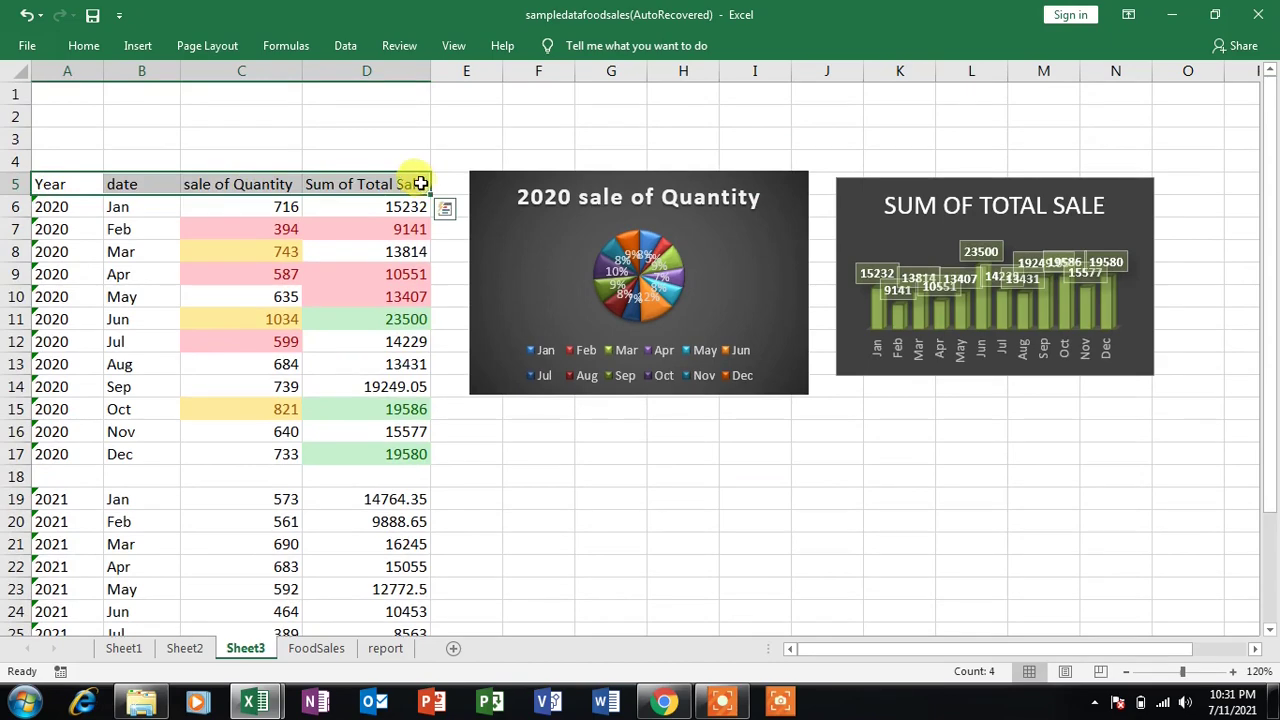
pyautogui.hotkey('ctrl', 'c')
pyautogui.scroll(-2, 400, 420)
pyautogui.click(74, 340)
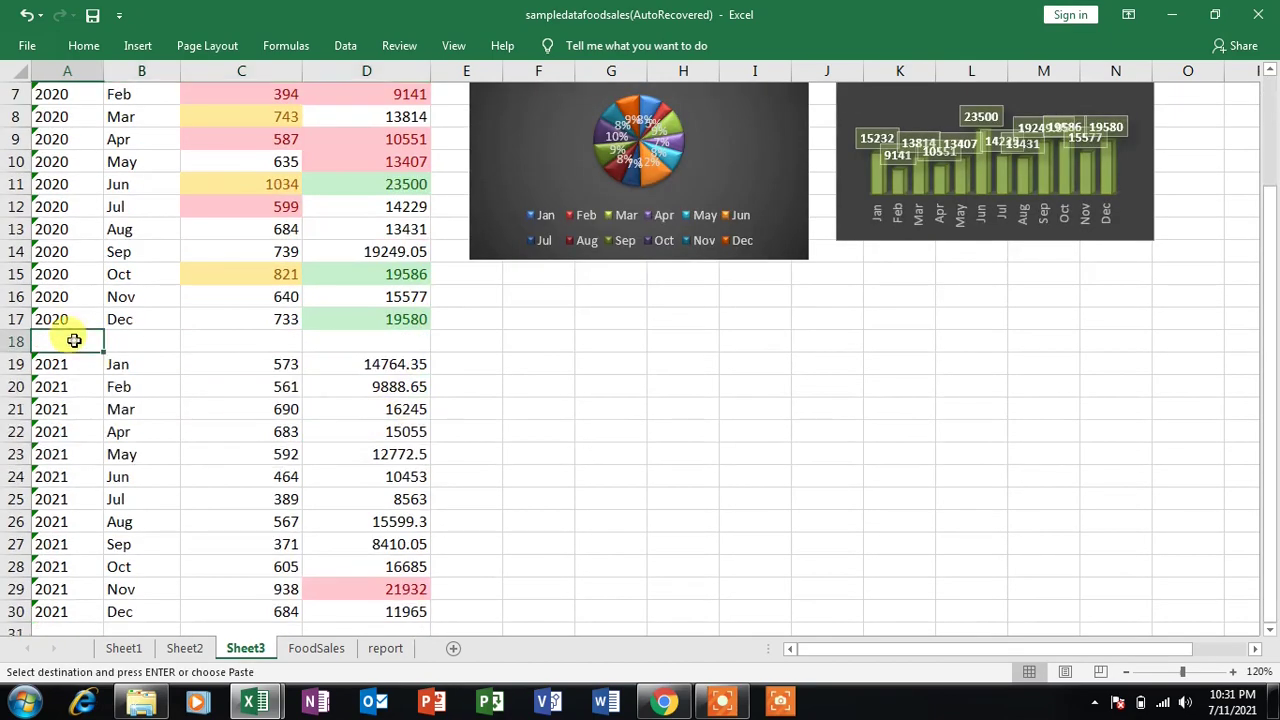
pyautogui.hotkey('ctrl', 'v')
pyautogui.click(640, 405)
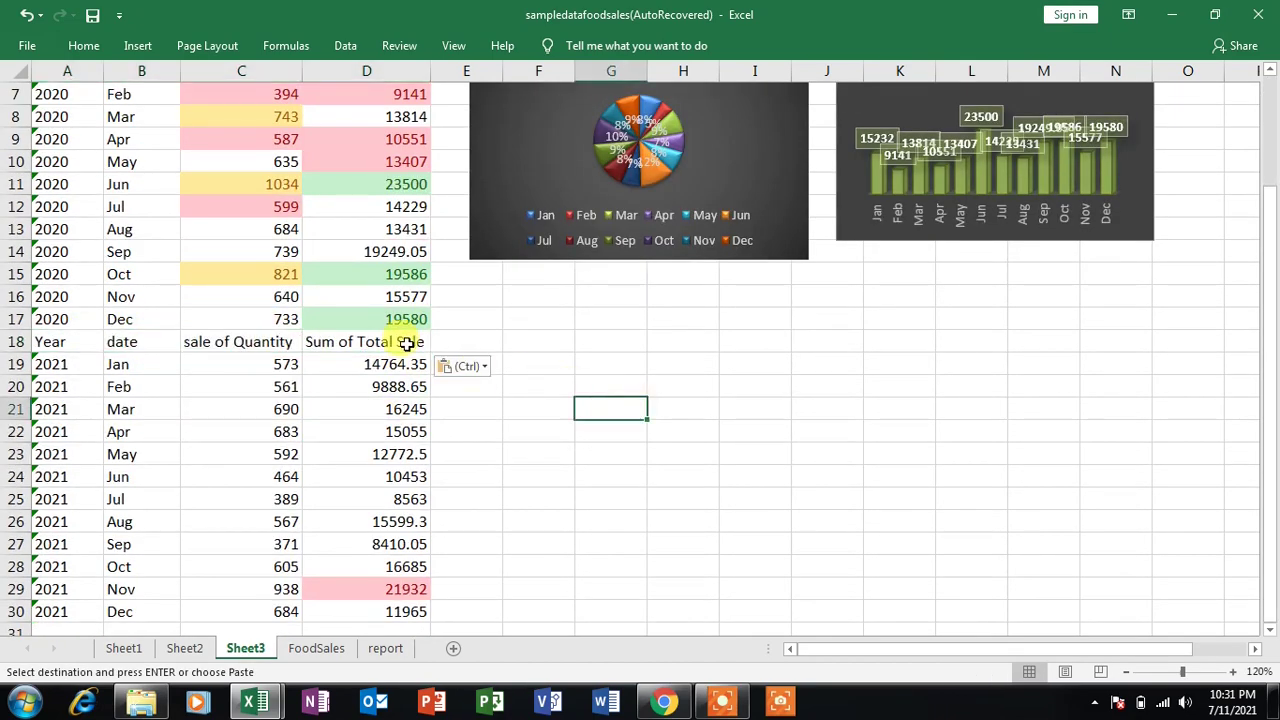
pyautogui.scroll(-1, 300, 335)
# Insert a 2-D pie chart from the 2021 months B18:B30 and quantities C18:C30.
pyautogui.moveTo(121, 278); pyautogui.dragTo(104, 545)
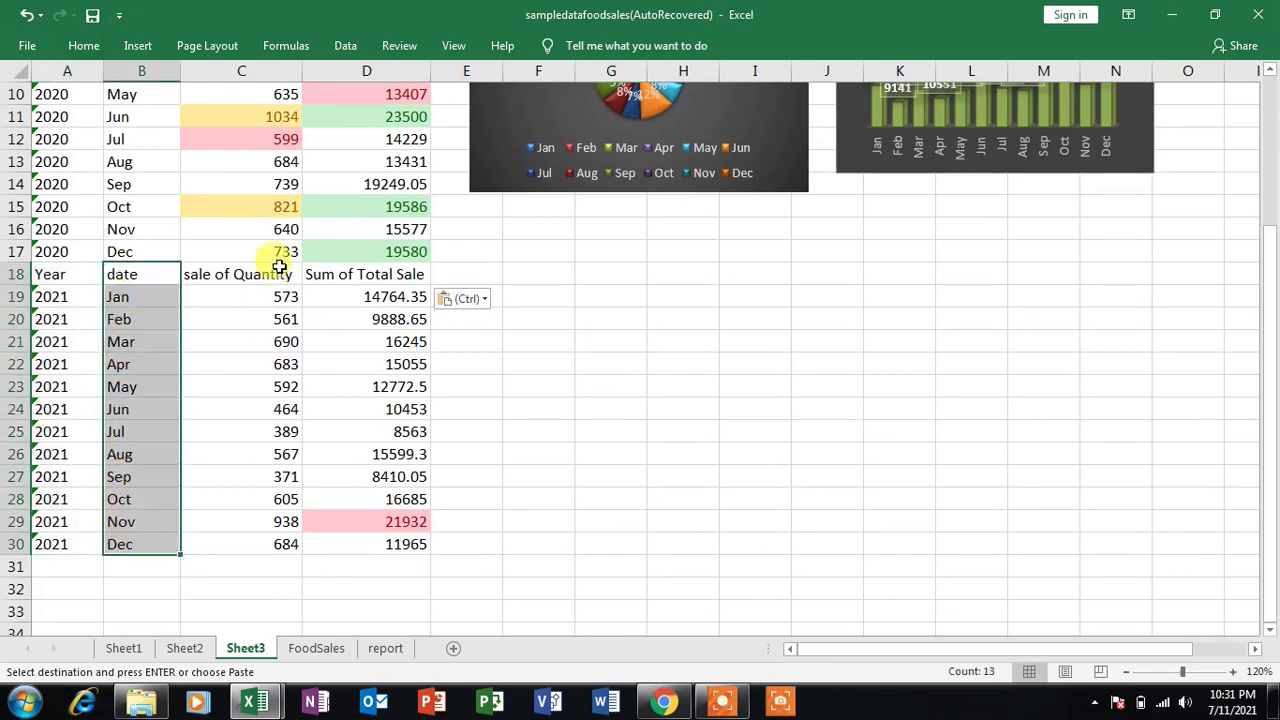
pyautogui.moveTo(270, 275); pyautogui.dragTo(280, 541)
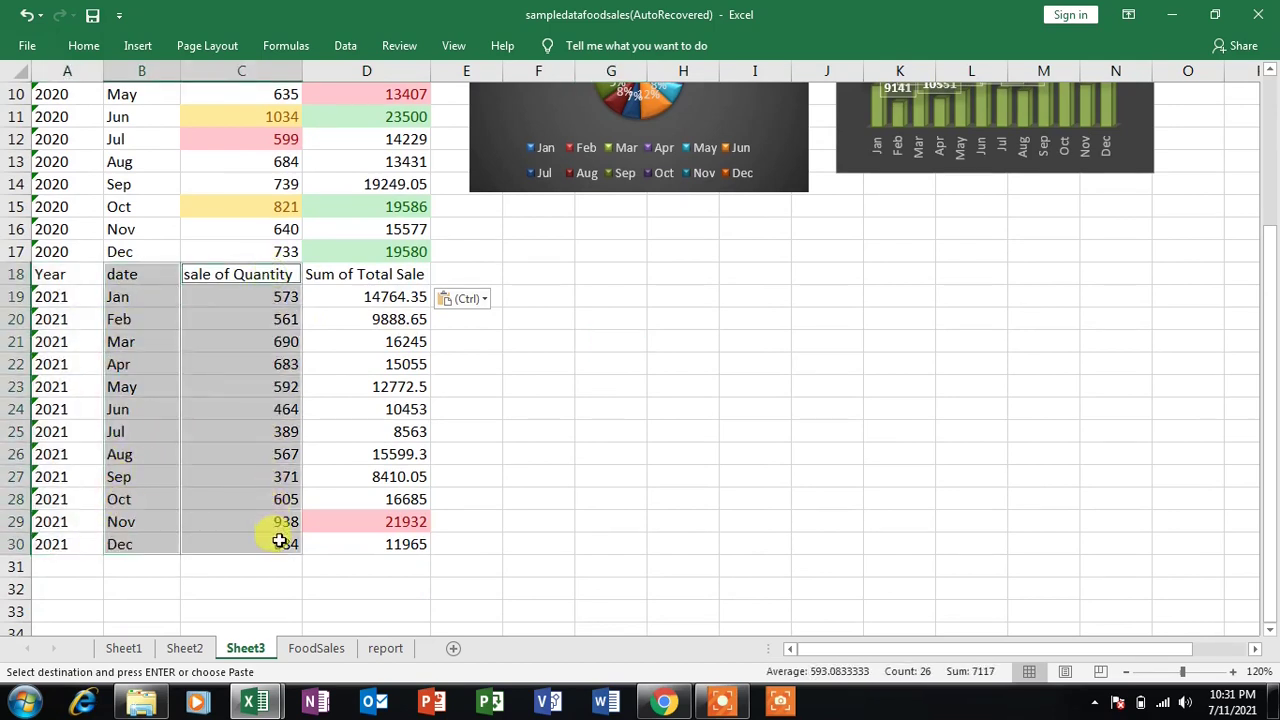
pyautogui.click(137, 46)
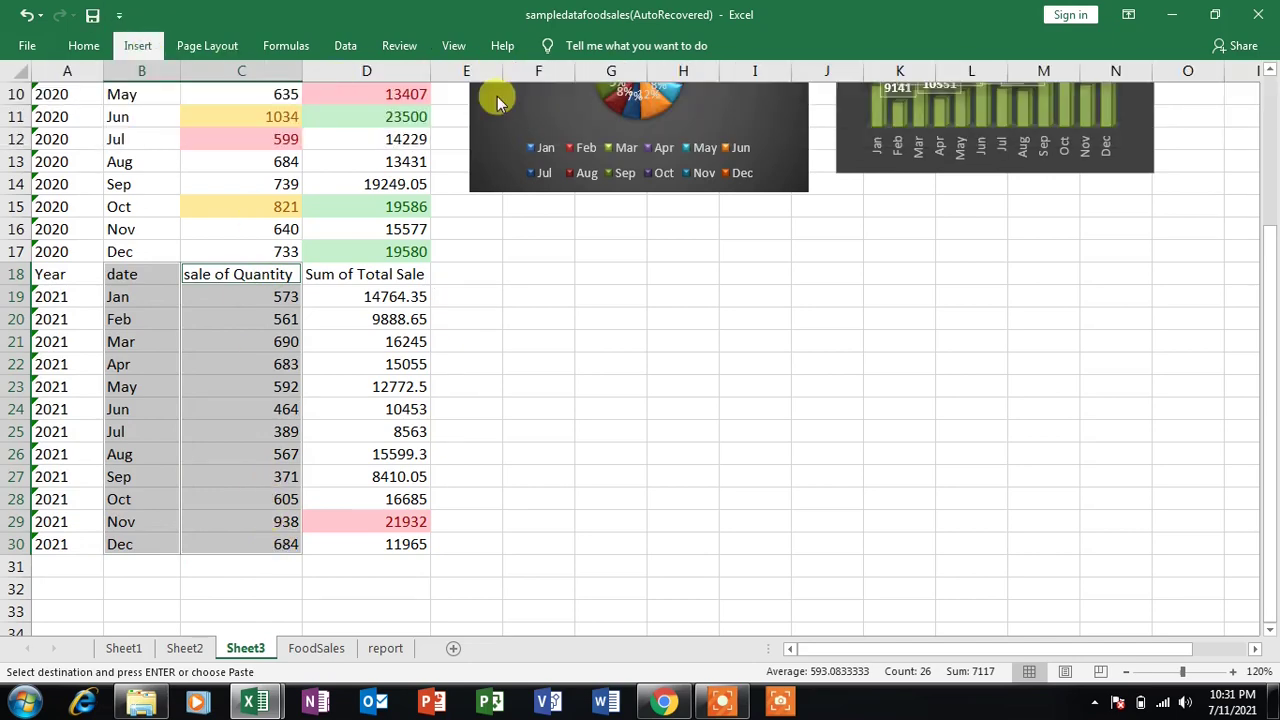
pyautogui.doubleClick(137, 45)
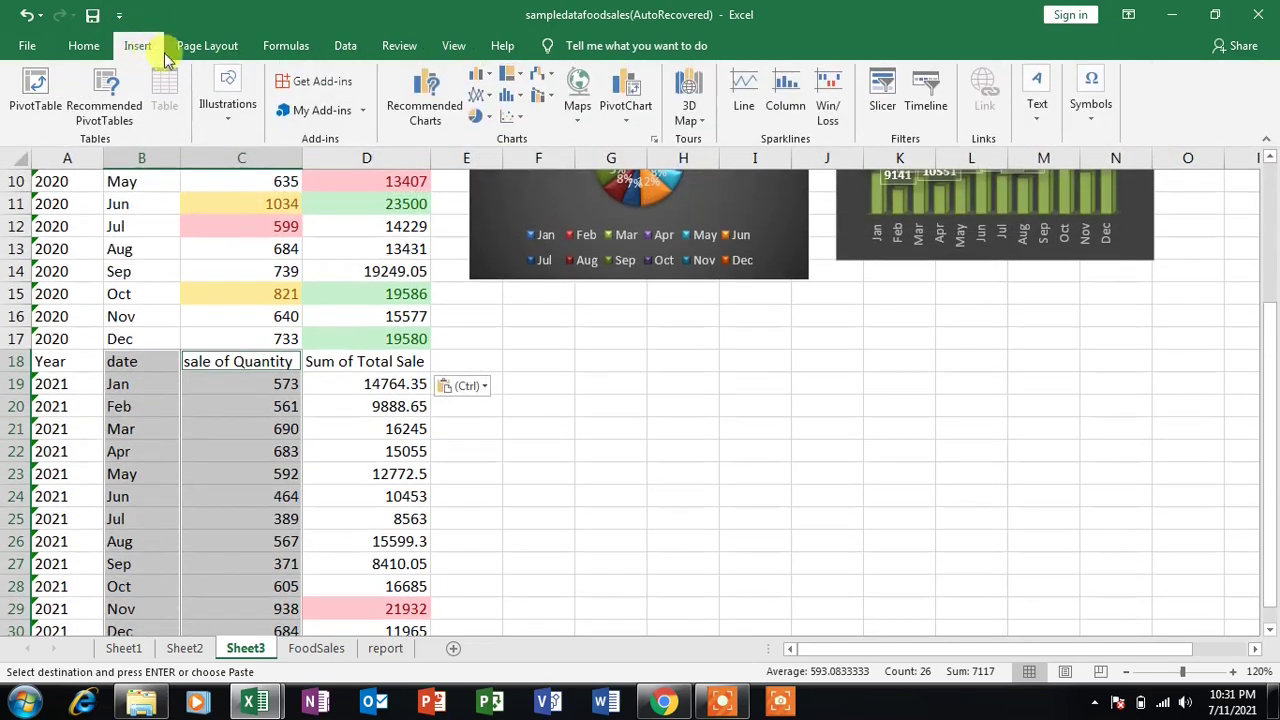
pyautogui.click(495, 118)
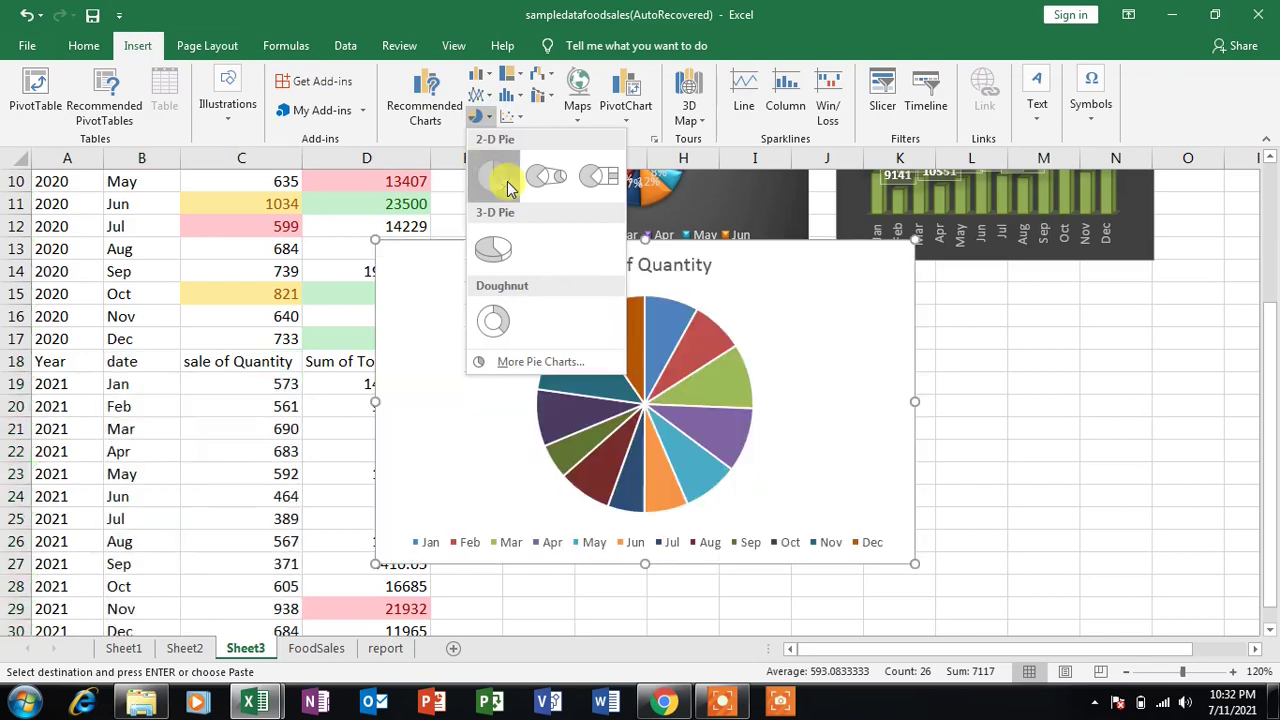
pyautogui.click(510, 180)
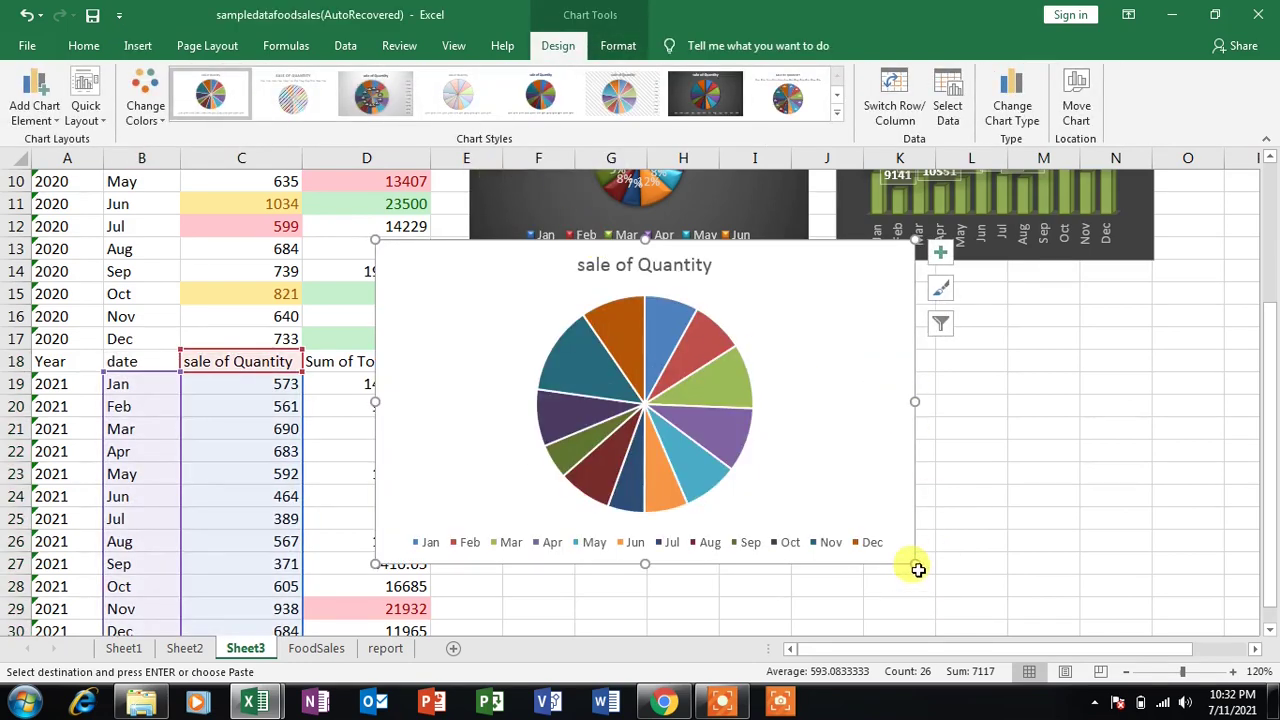
# Shrink the 2021 pie chart and place it beside the 2021 table.
pyautogui.moveTo(914, 563); pyautogui.dragTo(812, 512)
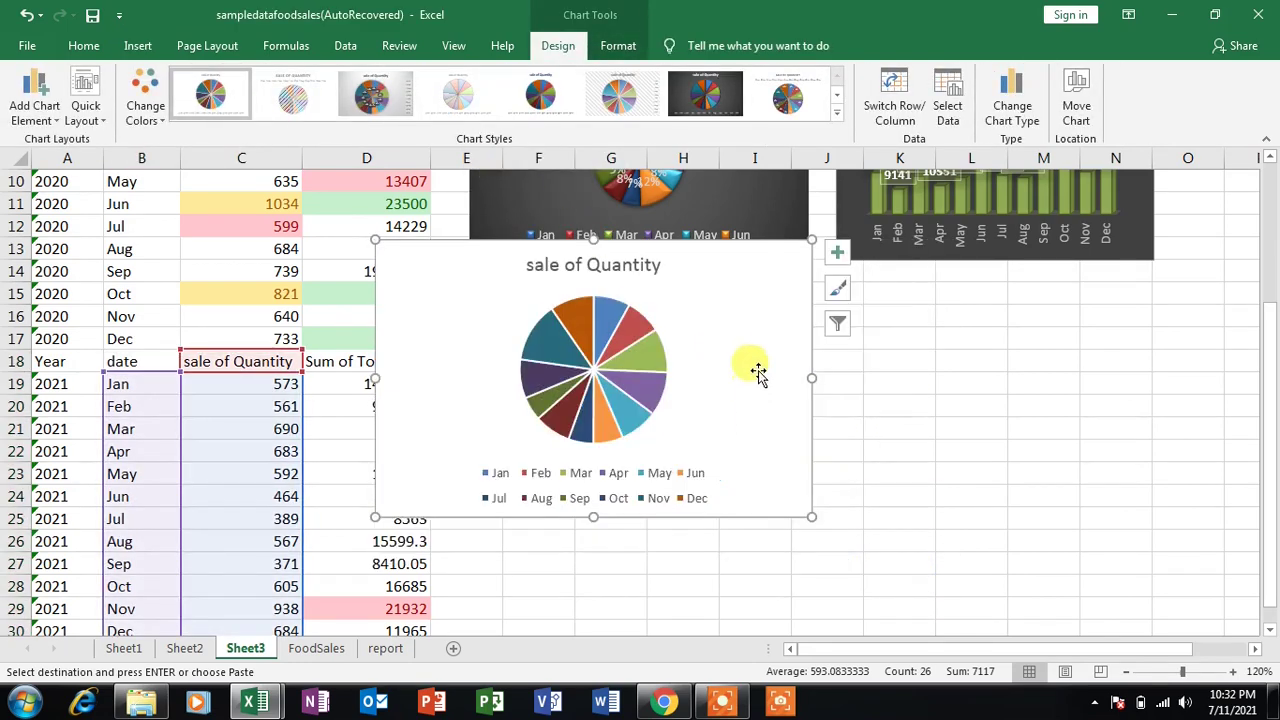
pyautogui.moveTo(755, 343)
pyautogui.mouseDown()
pyautogui.moveTo(785, 438)
pyautogui.moveTo(830, 415)
pyautogui.mouseUp()
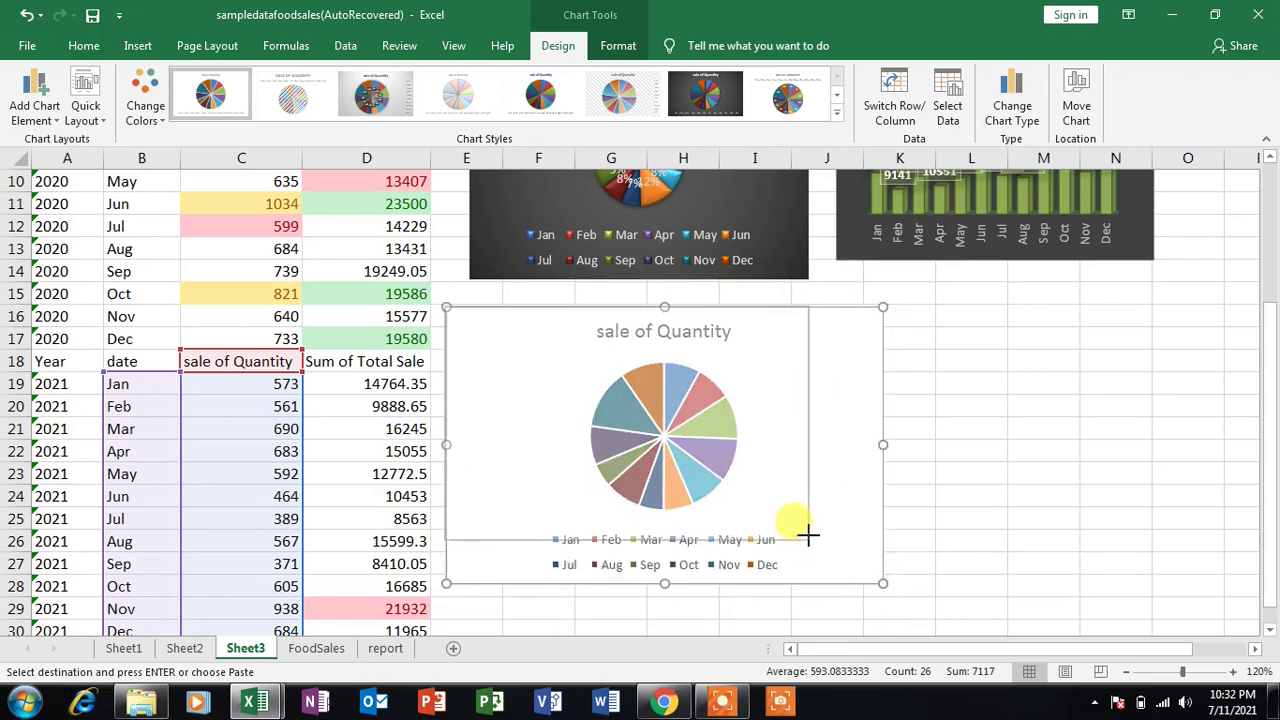
pyautogui.moveTo(889, 583); pyautogui.dragTo(809, 534)
pyautogui.moveTo(748, 380)
pyautogui.mouseDown()
pyautogui.moveTo(757, 432)
pyautogui.moveTo(757, 420)
pyautogui.mouseUp()
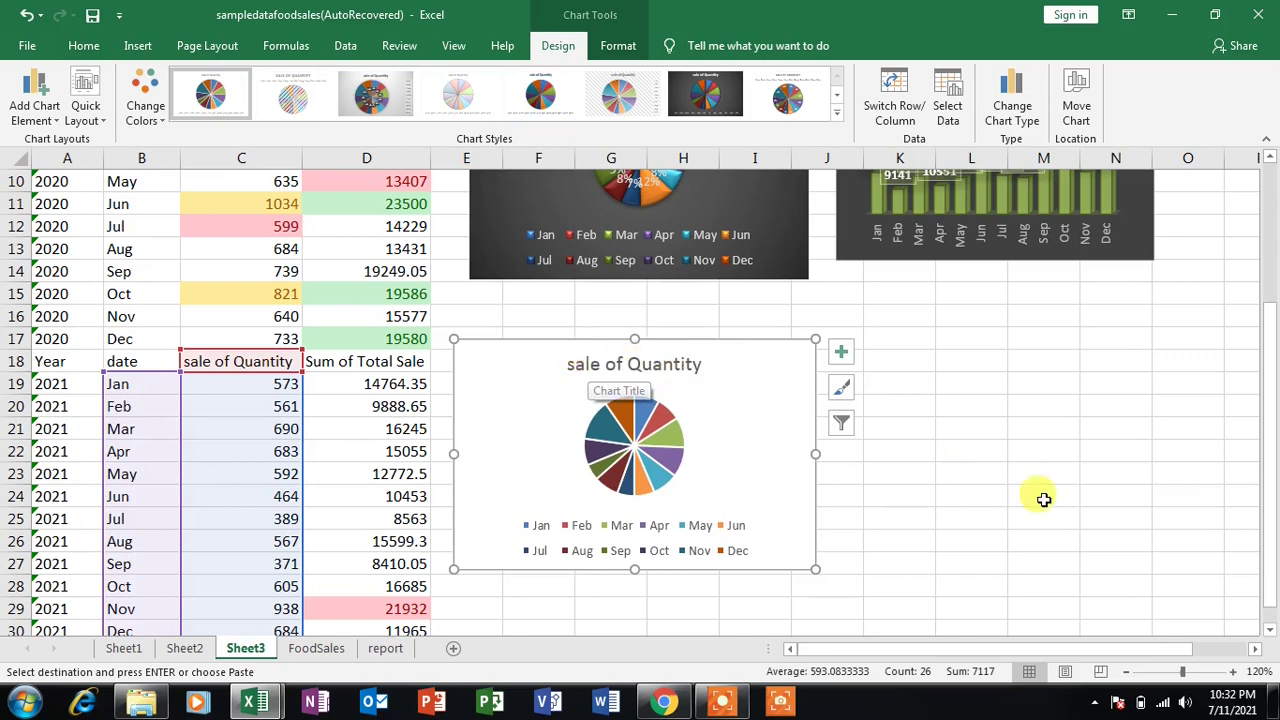
pyautogui.click(980, 502)
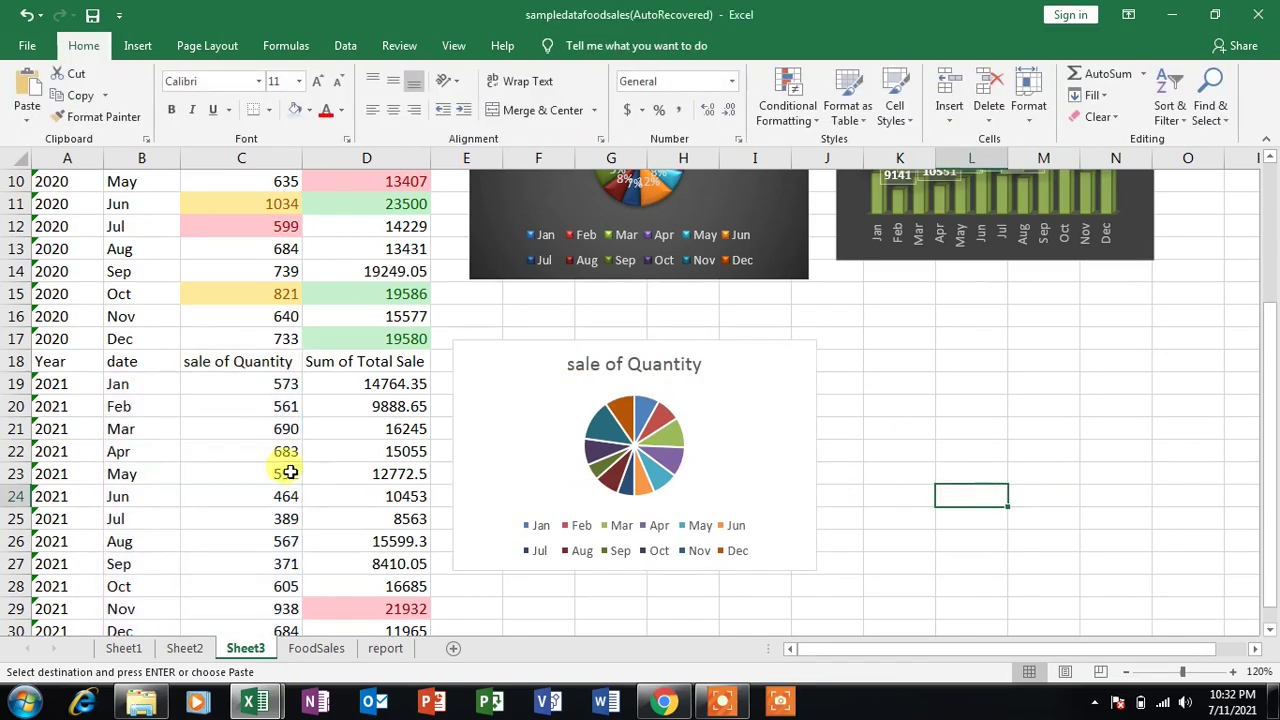
# Insert a 3-D column chart from the 2021 months B18:B30 and Sum of Total Sale D18:D30.
pyautogui.scroll(-1, 134, 376)
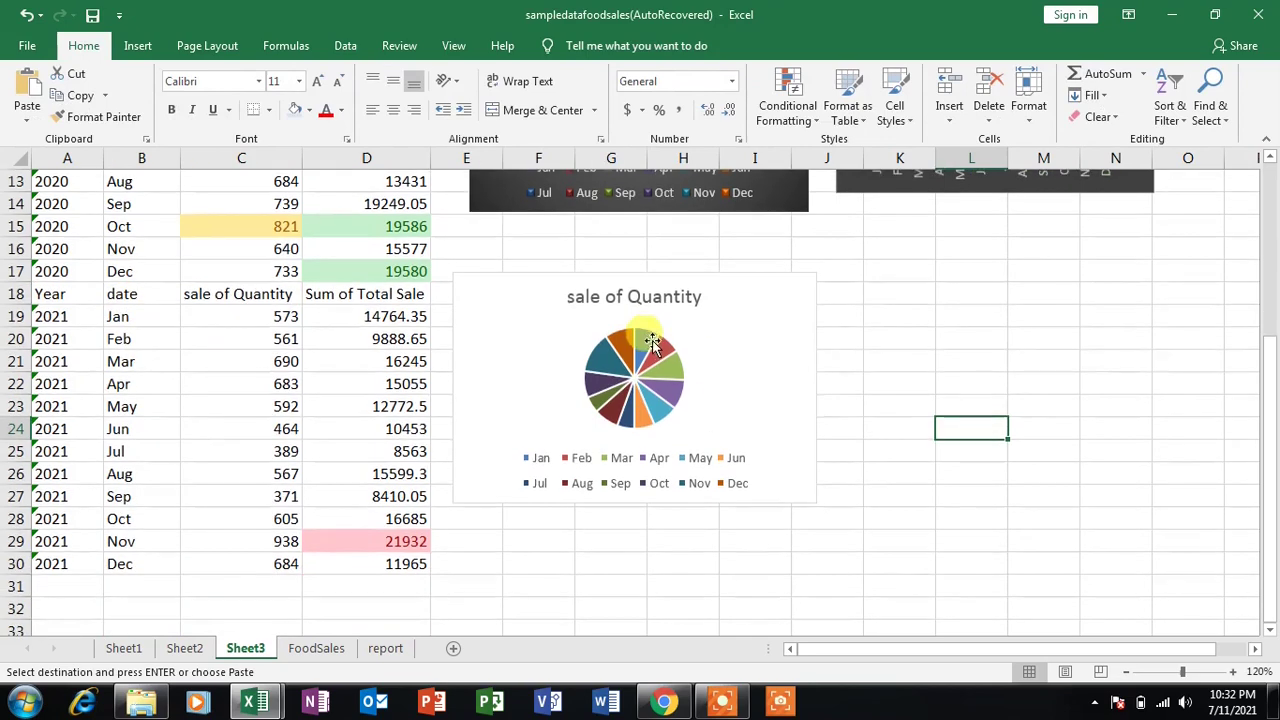
pyautogui.moveTo(134, 293); pyautogui.dragTo(137, 560)
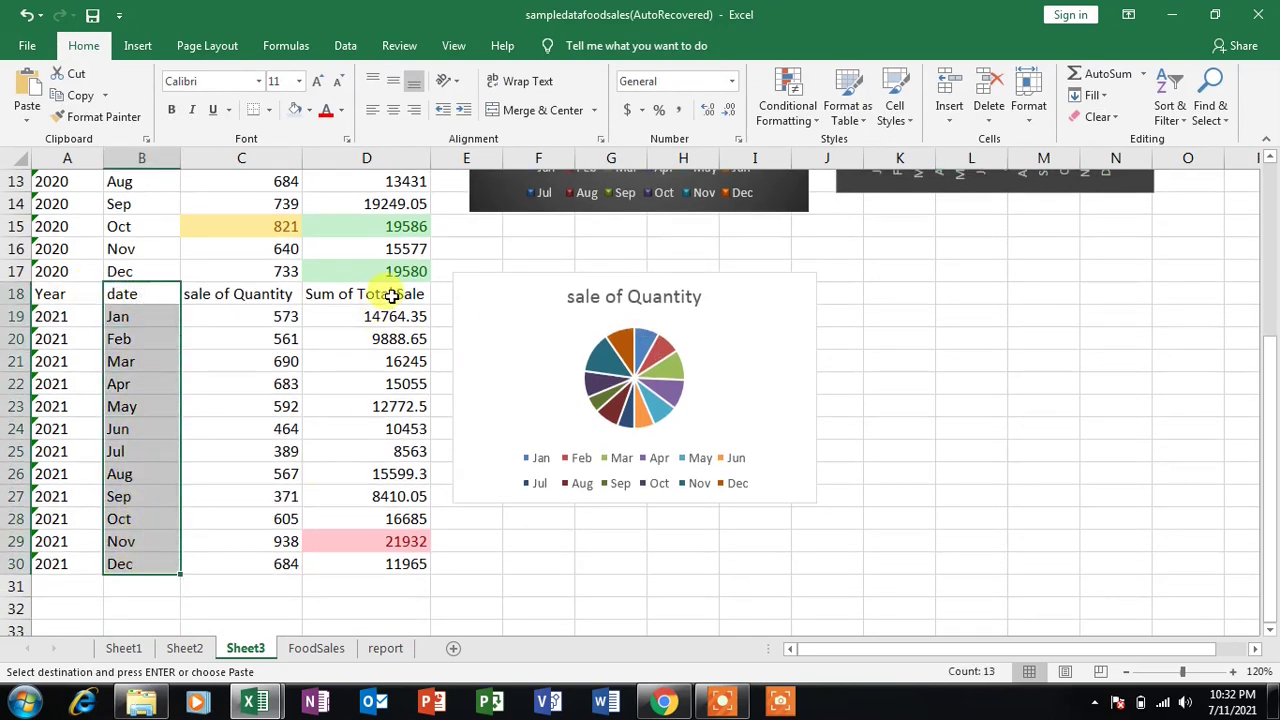
pyautogui.moveTo(390, 294); pyautogui.dragTo(412, 562)
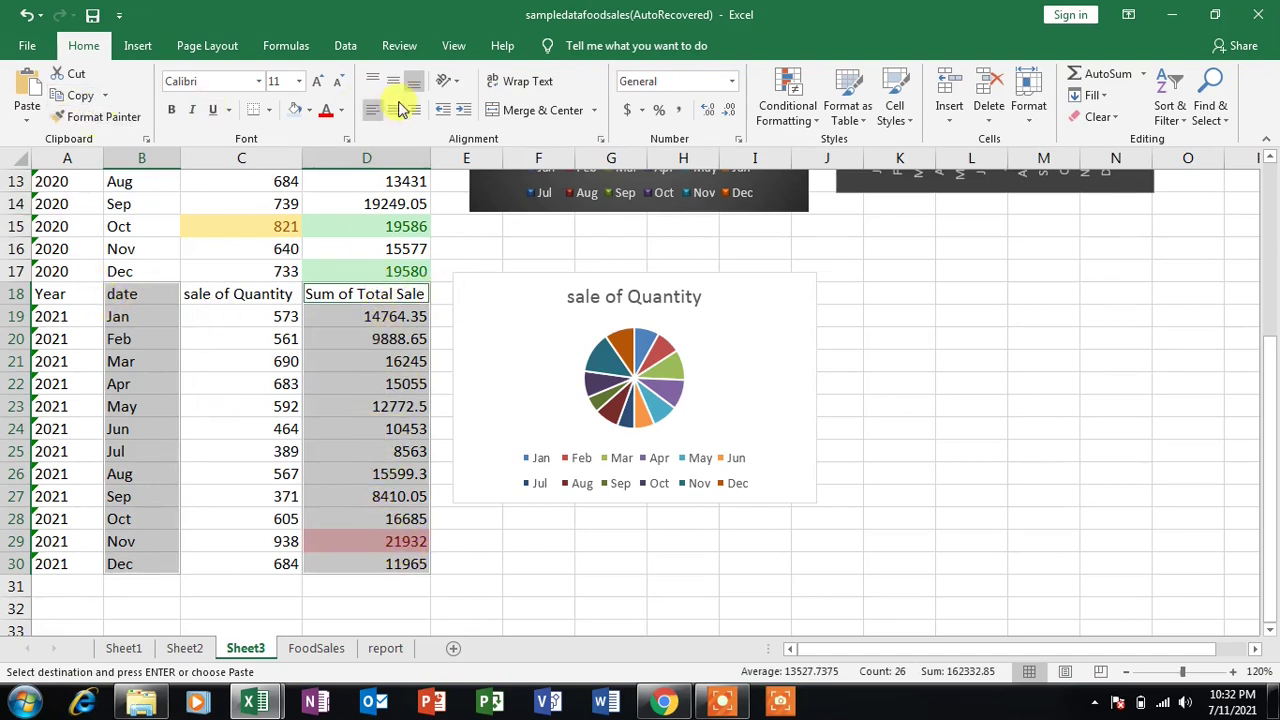
pyautogui.click(140, 46)
pyautogui.click(495, 80)
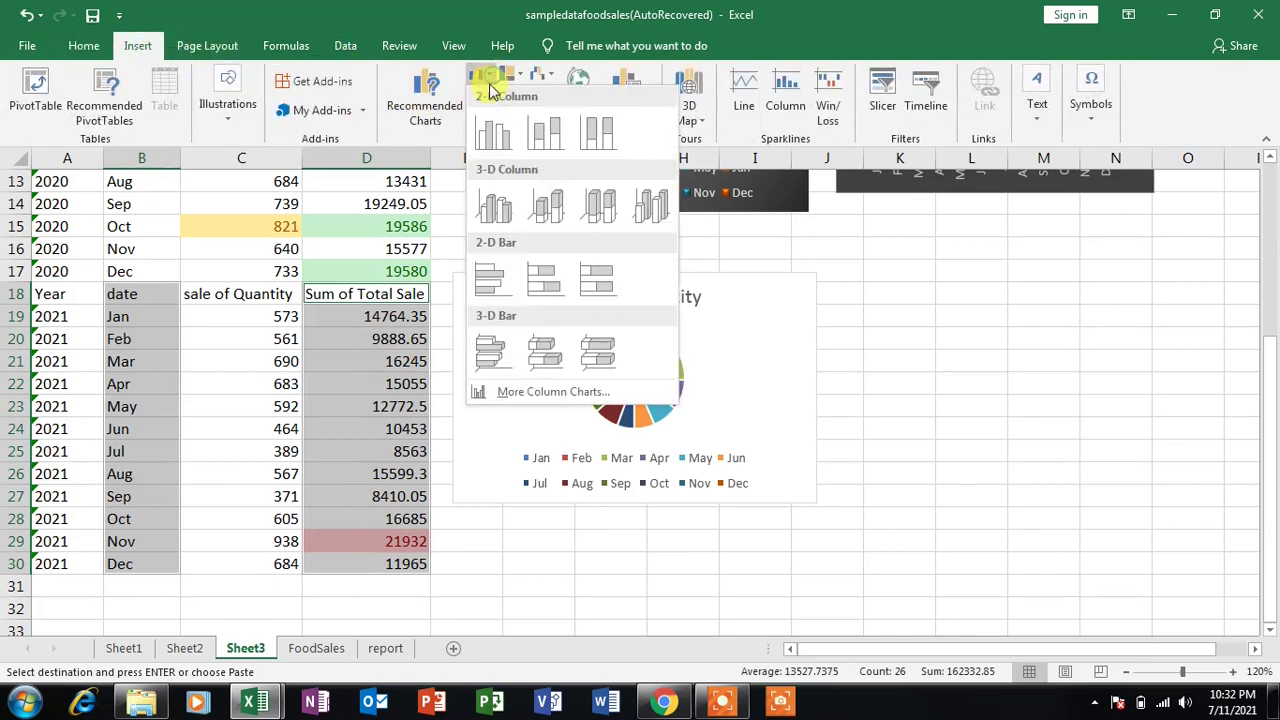
pyautogui.click(505, 207)
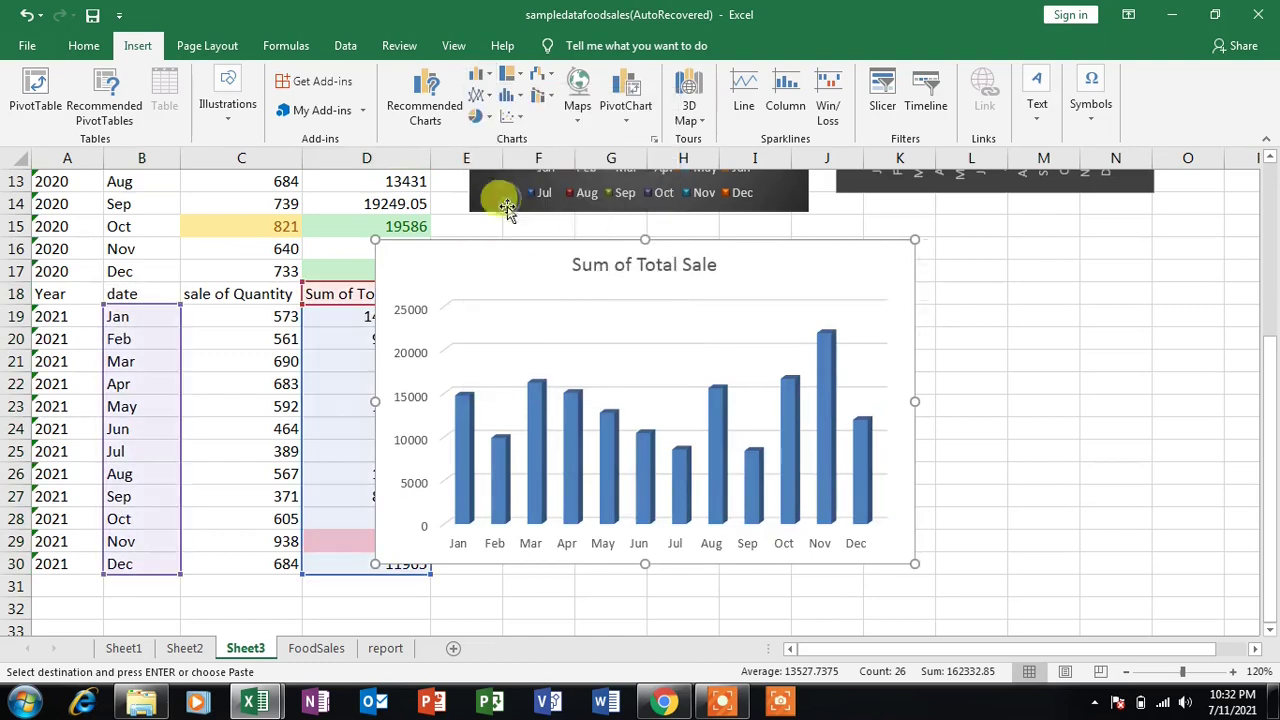
# Shrink the 2021 column chart and align it beside the 2021 pie chart.
pyautogui.moveTo(740, 251)
pyautogui.mouseDown()
pyautogui.moveTo(1010, 265)
pyautogui.moveTo(1195, 237)
pyautogui.mouseUp()
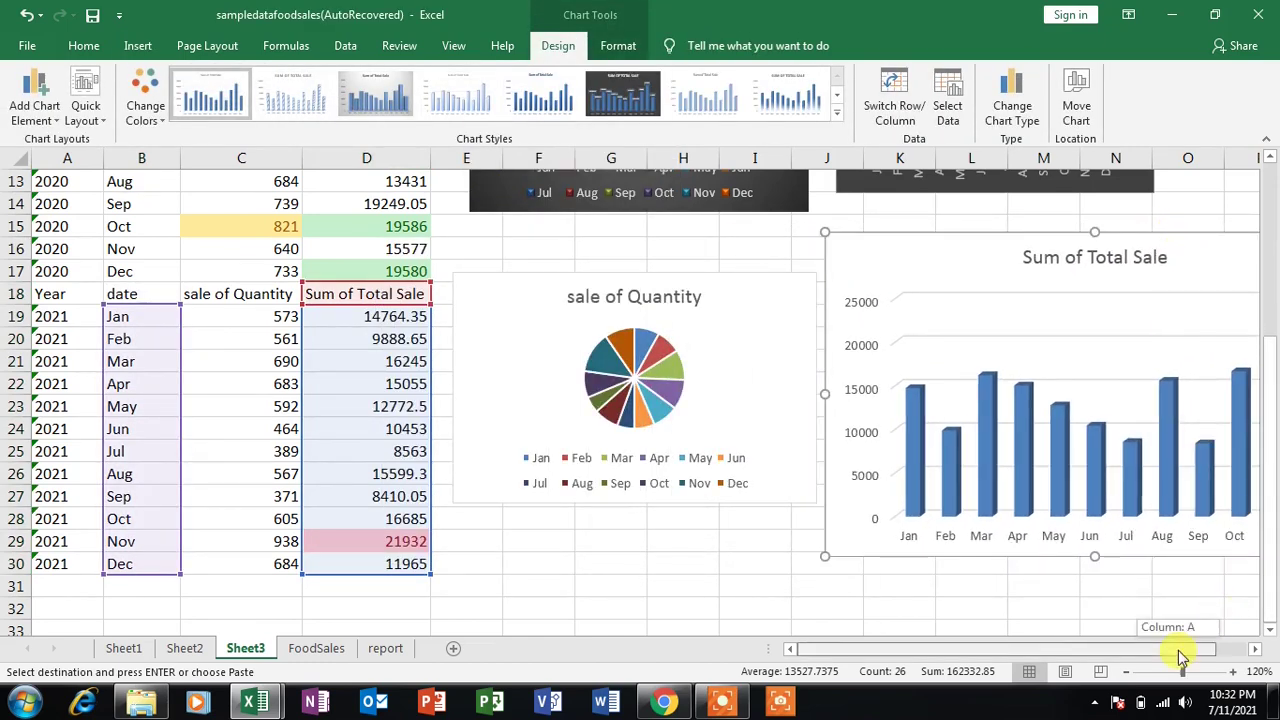
pyautogui.moveTo(1223, 617); pyautogui.dragTo(1257, 652)
pyautogui.click(1255, 649)
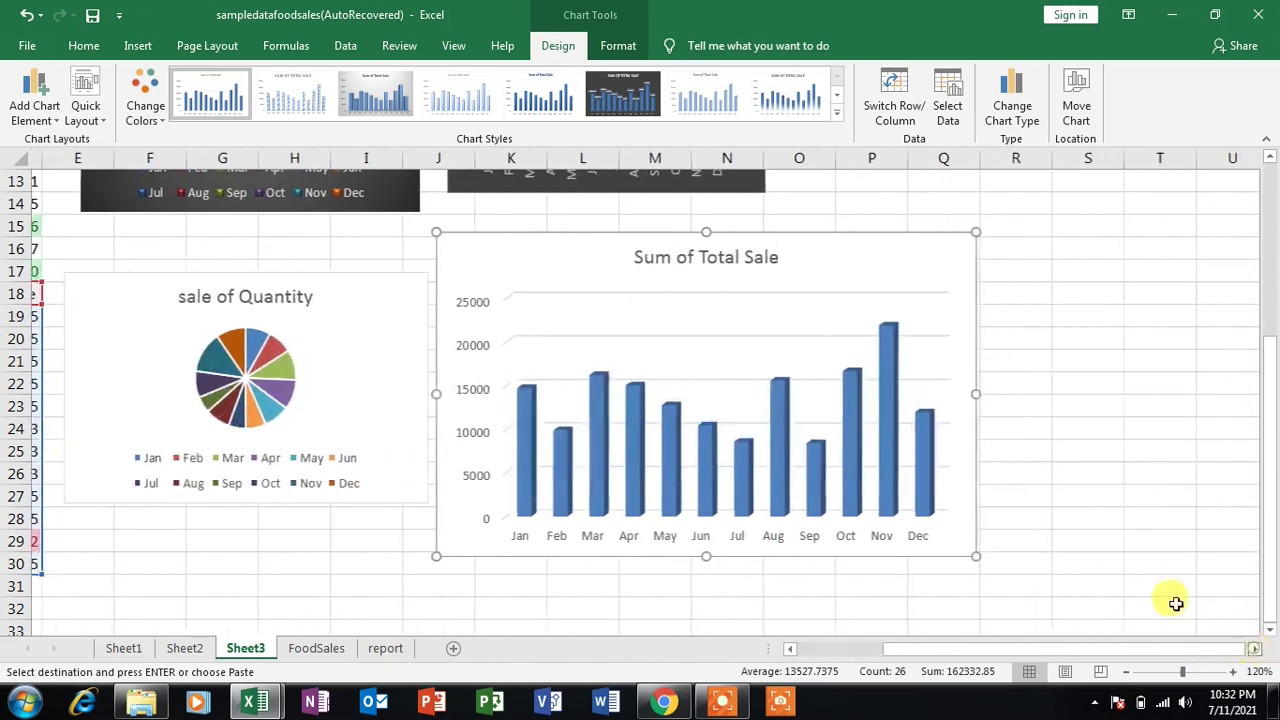
pyautogui.moveTo(968, 557); pyautogui.dragTo(800, 430)
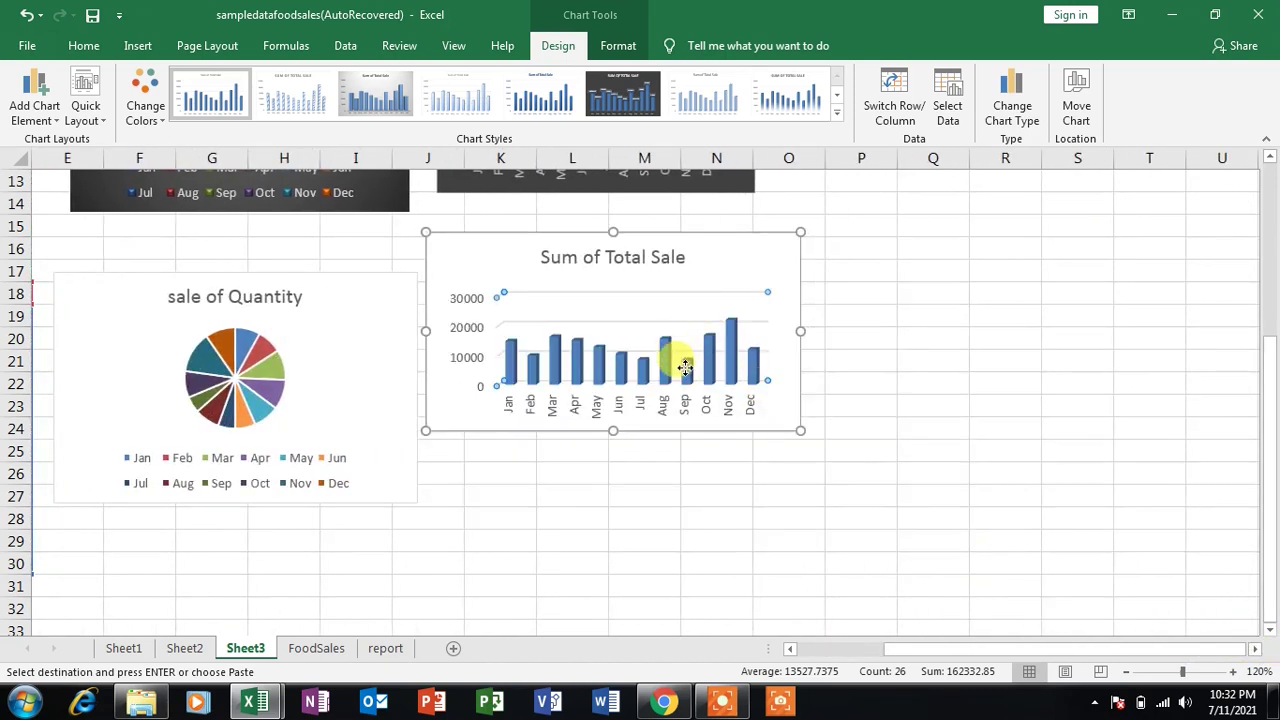
pyautogui.moveTo(716, 244); pyautogui.dragTo(720, 280)
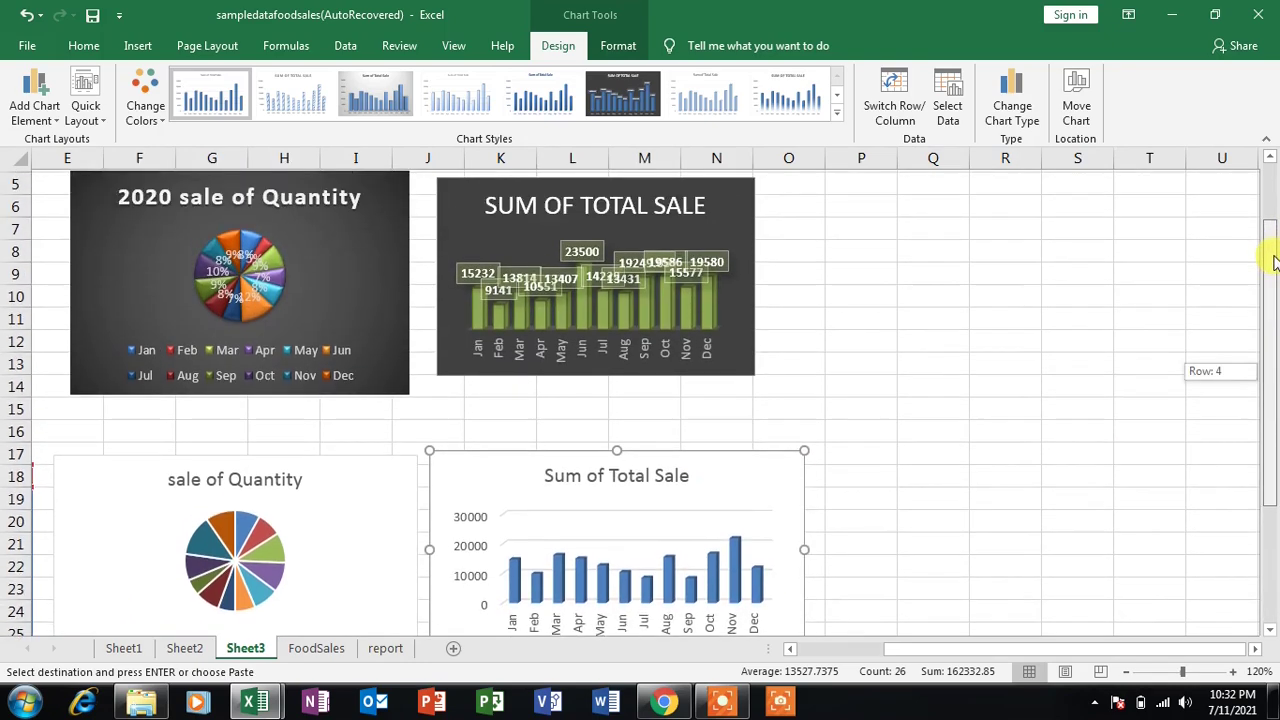
pyautogui.moveTo(1270, 362); pyautogui.dragTo(1268, 240)
pyautogui.moveTo(960, 651); pyautogui.dragTo(820, 651)
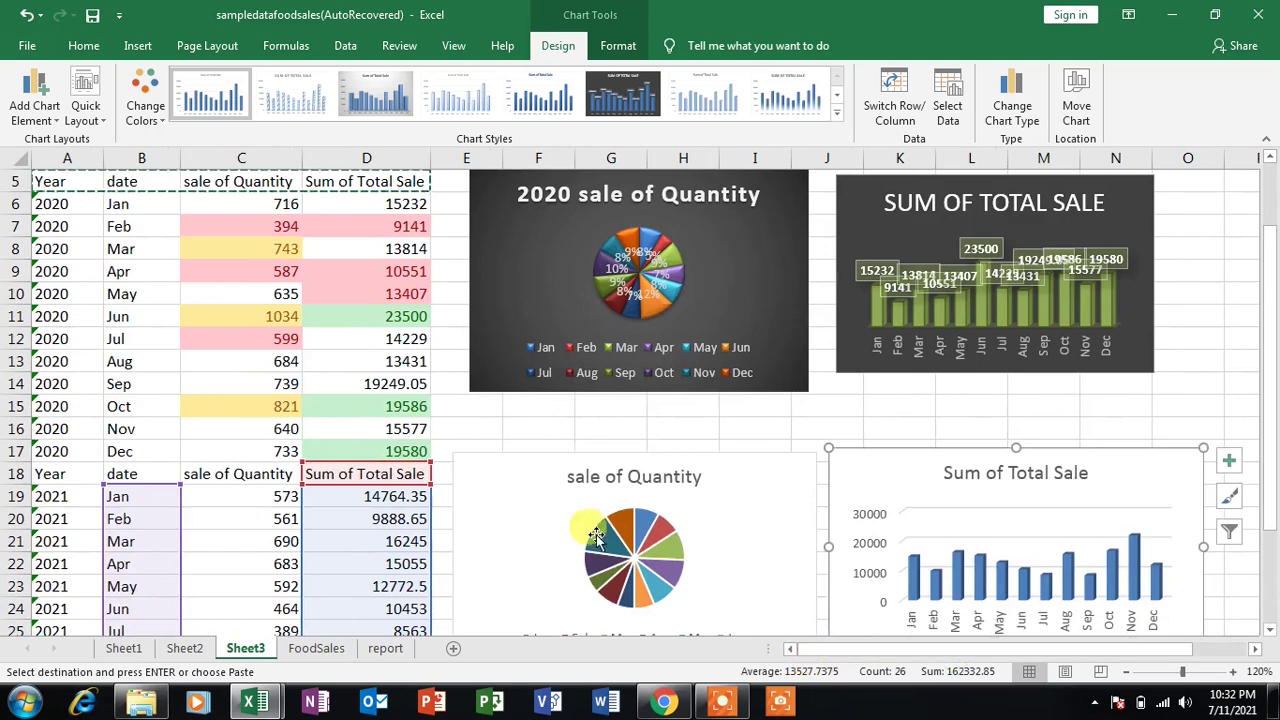
pyautogui.click(1210, 357)
pyautogui.press('Escape')
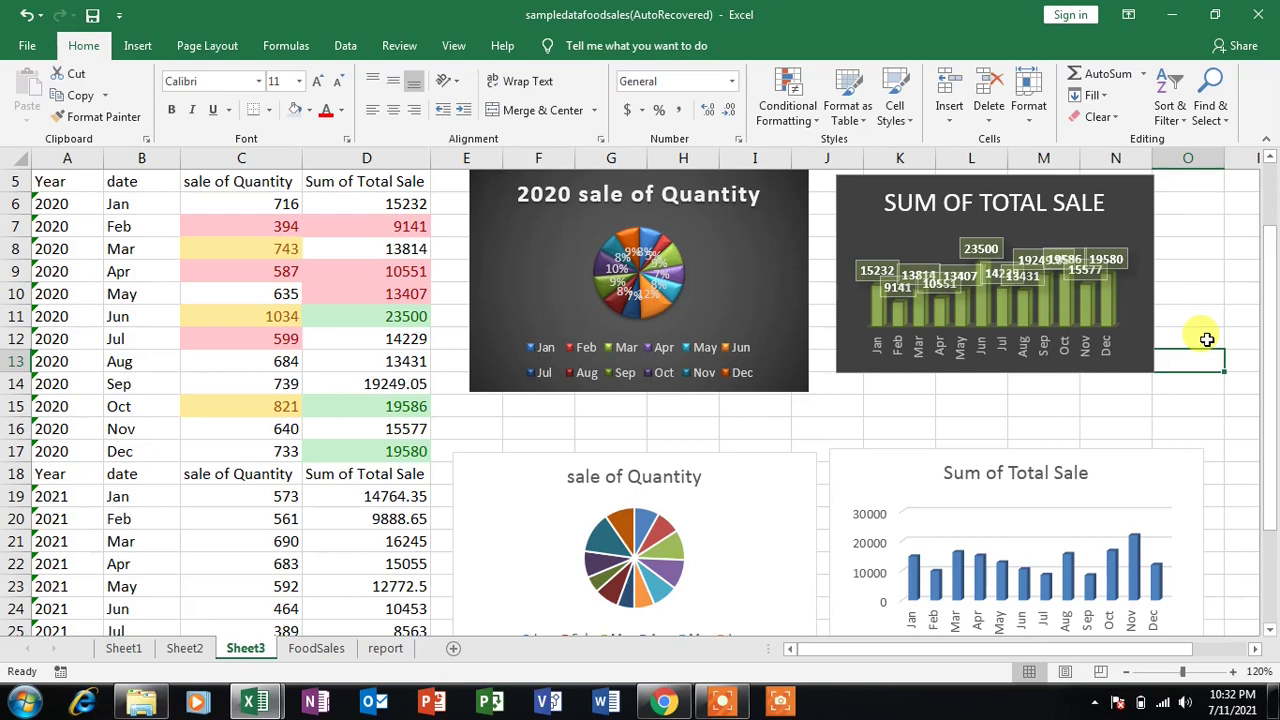
pyautogui.click(185, 650)
pyautogui.click(372, 650)
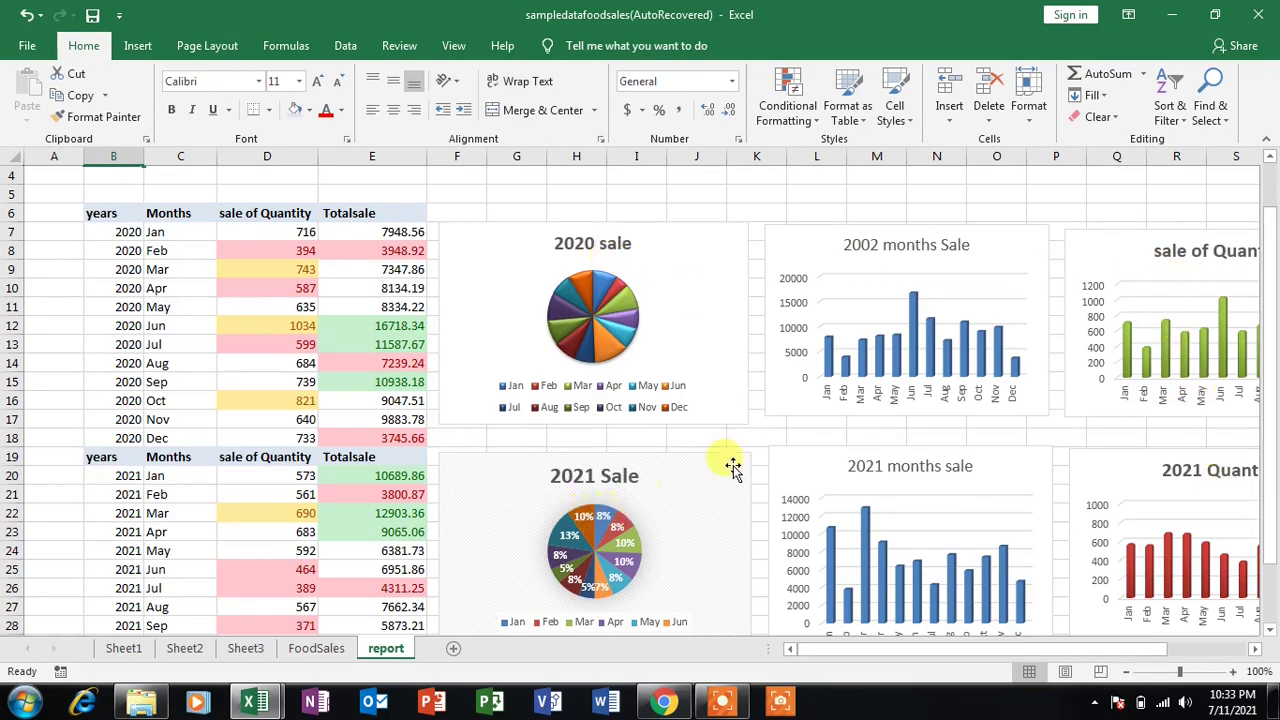
pyautogui.click(318, 650)
pyautogui.click(245, 648)
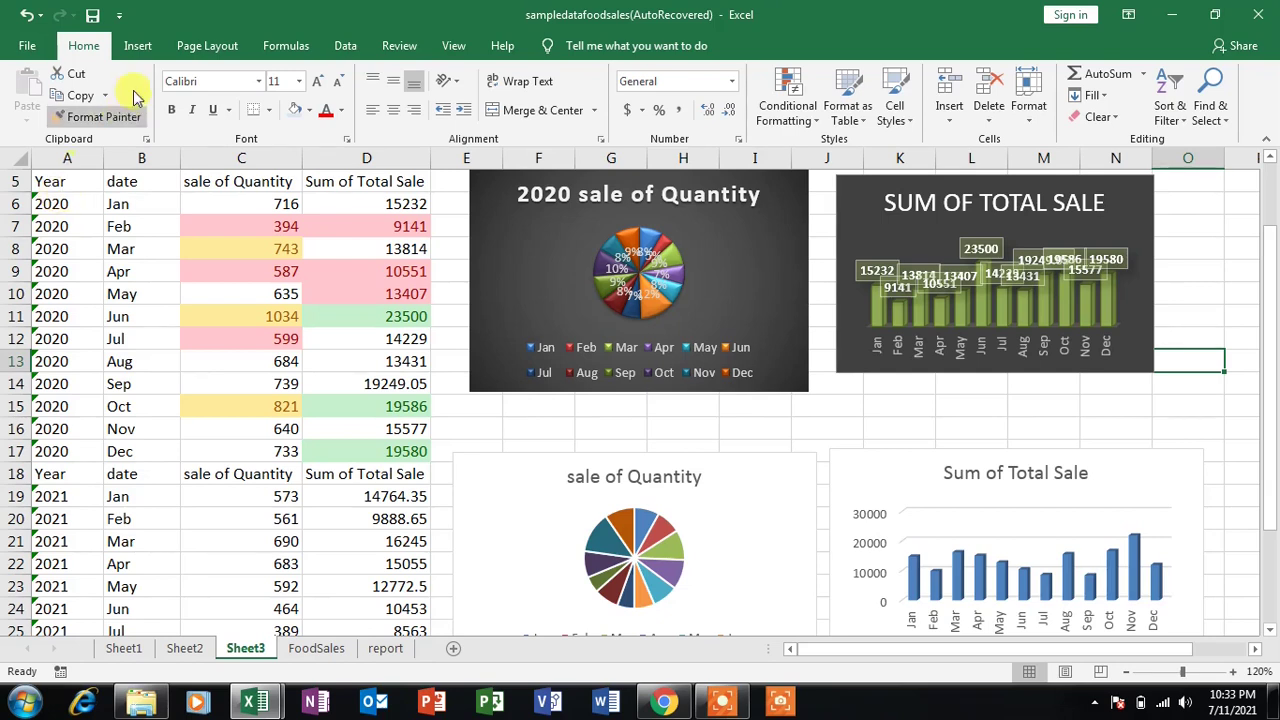
# Build a PivotTable of the FoodSales data on new Sheet4, summing Total Sale by Category.
pyautogui.click(137, 45)
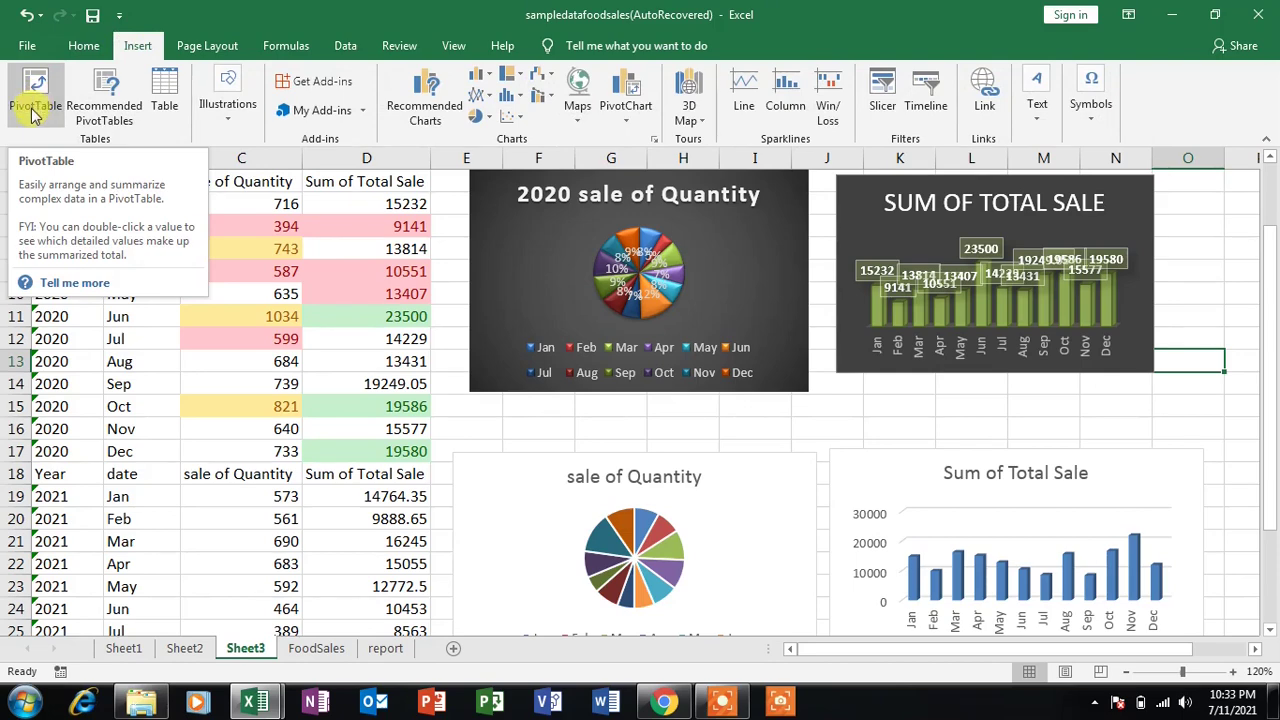
pyautogui.hotkey('ctrl', 'pagedown')
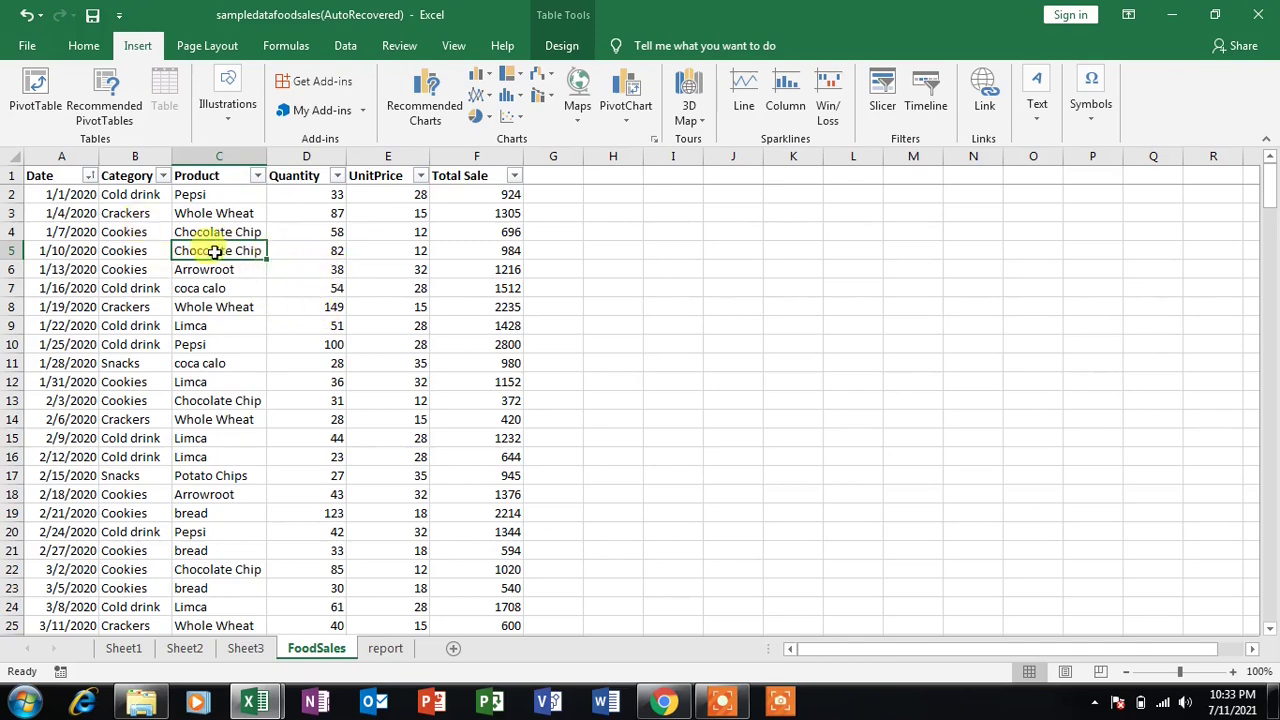
pyautogui.click(201, 320)
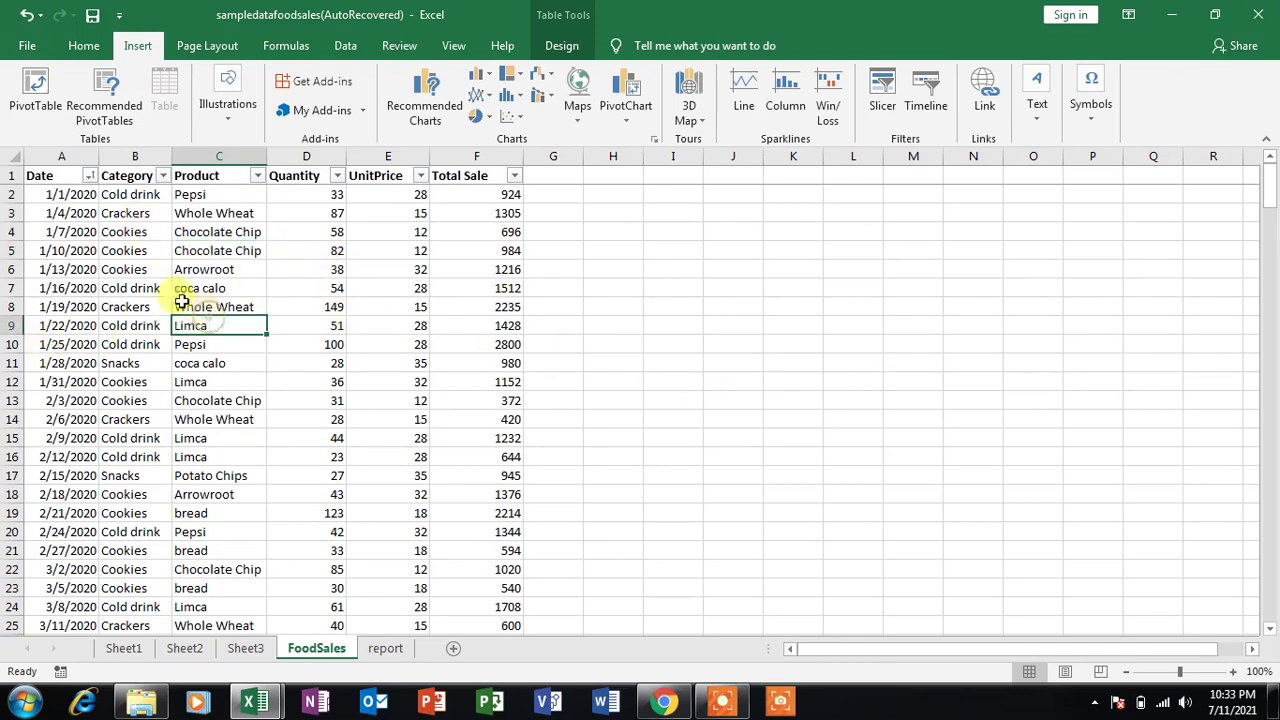
pyautogui.click(35, 97)
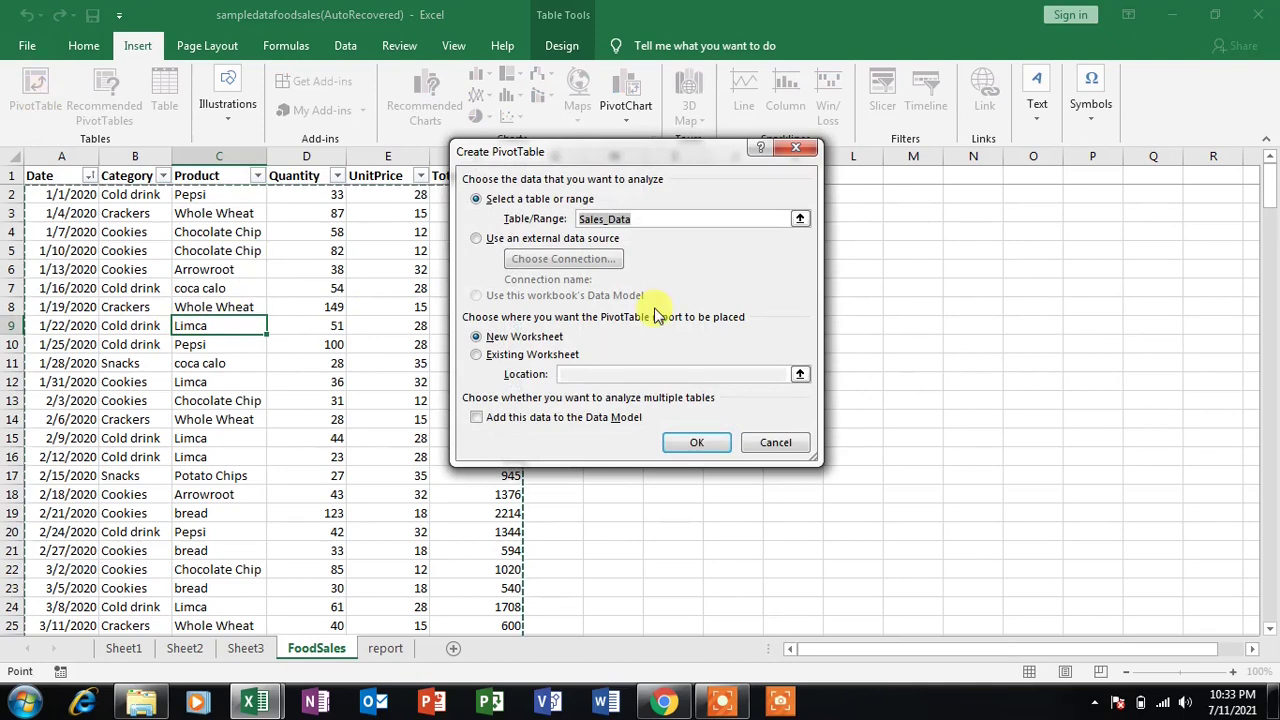
pyautogui.click(697, 442)
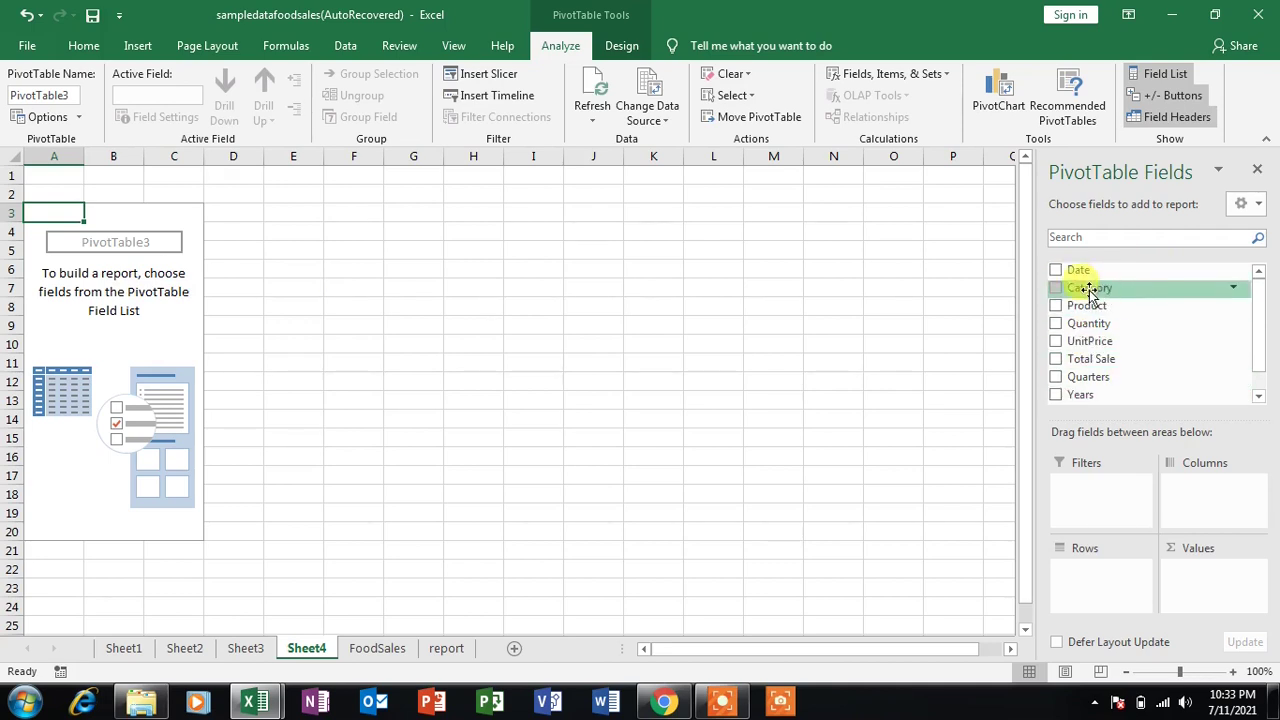
pyautogui.click(1055, 288)
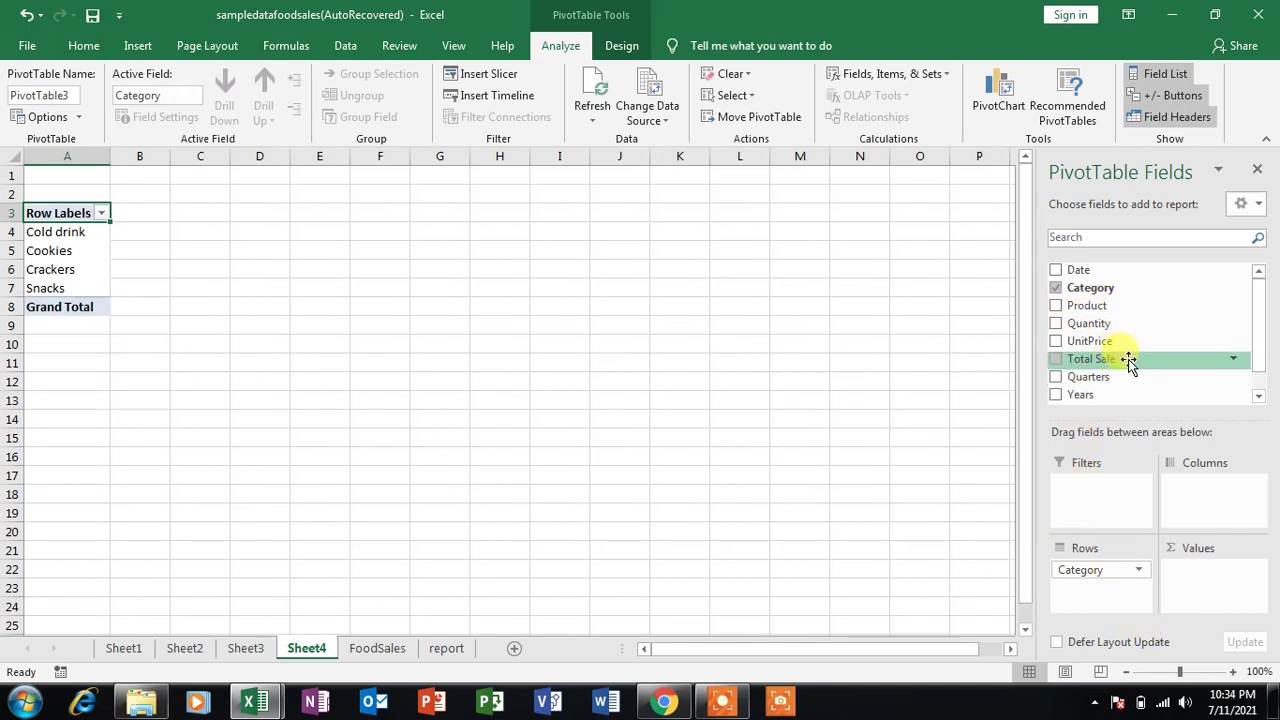
pyautogui.click(1055, 359)
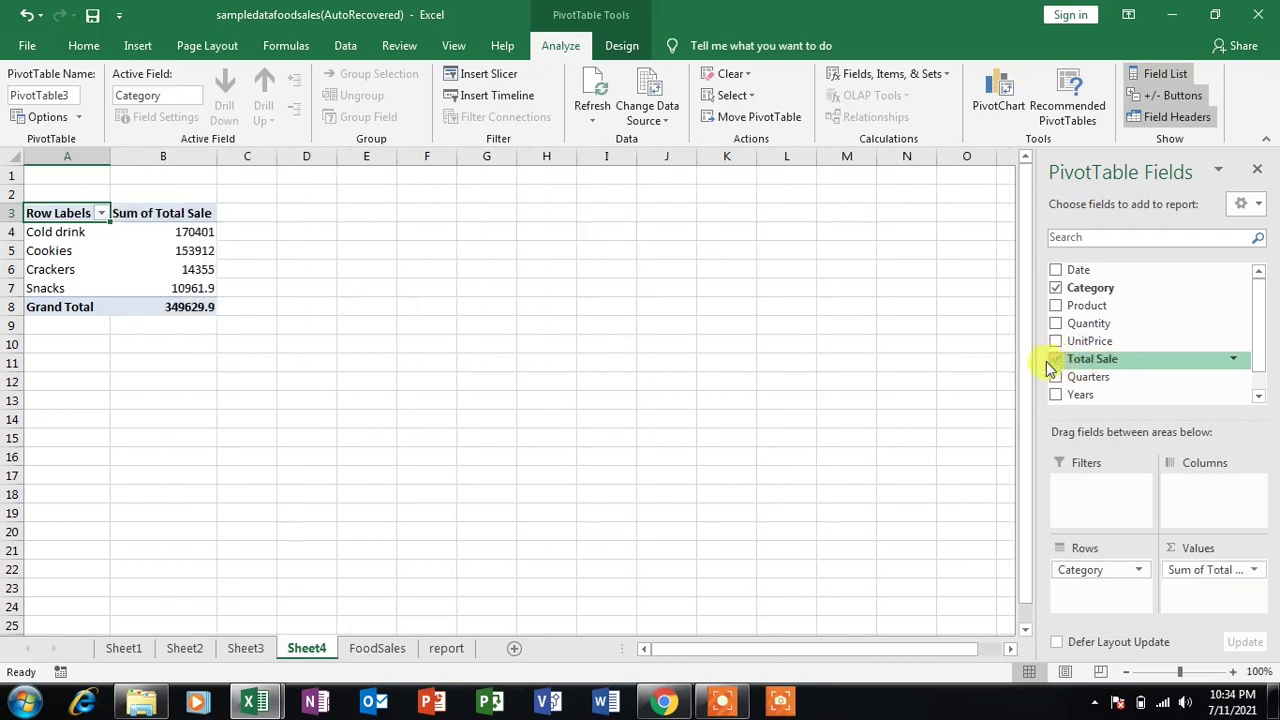
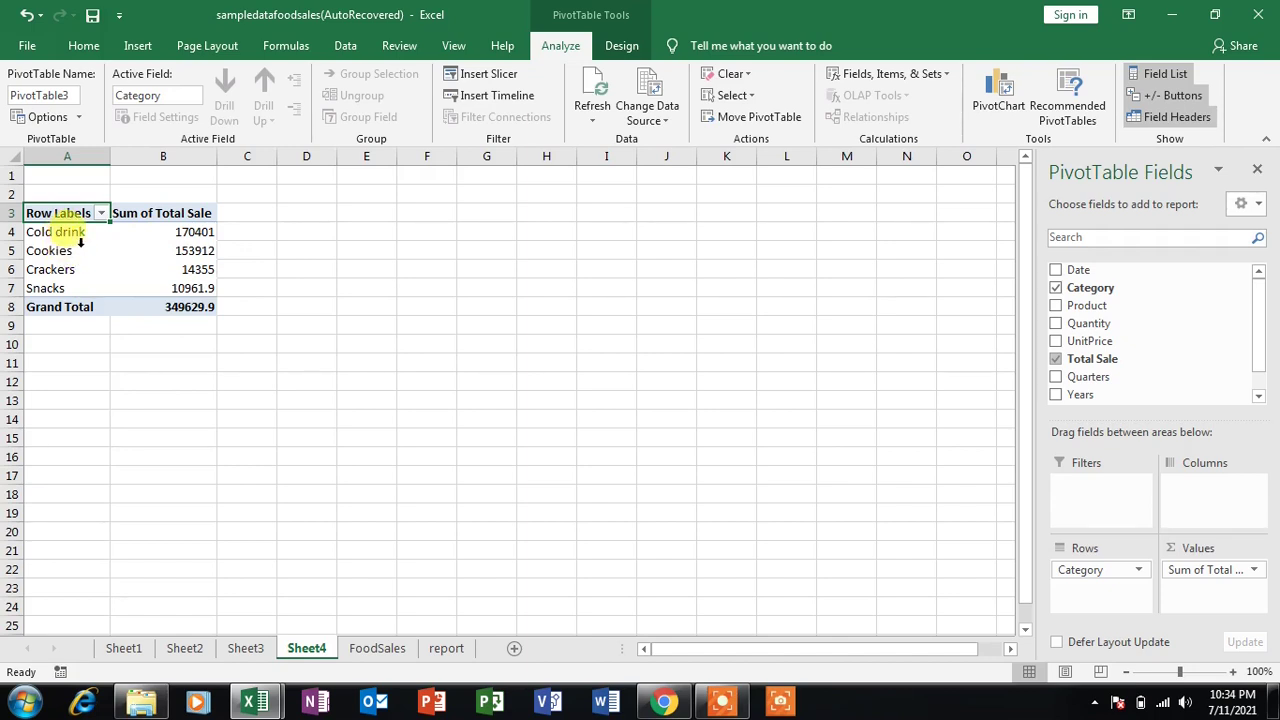
# Replace Category with Product in the pivot rows, so Total Sale sums per product (349629.9).
pyautogui.click(1056, 306)
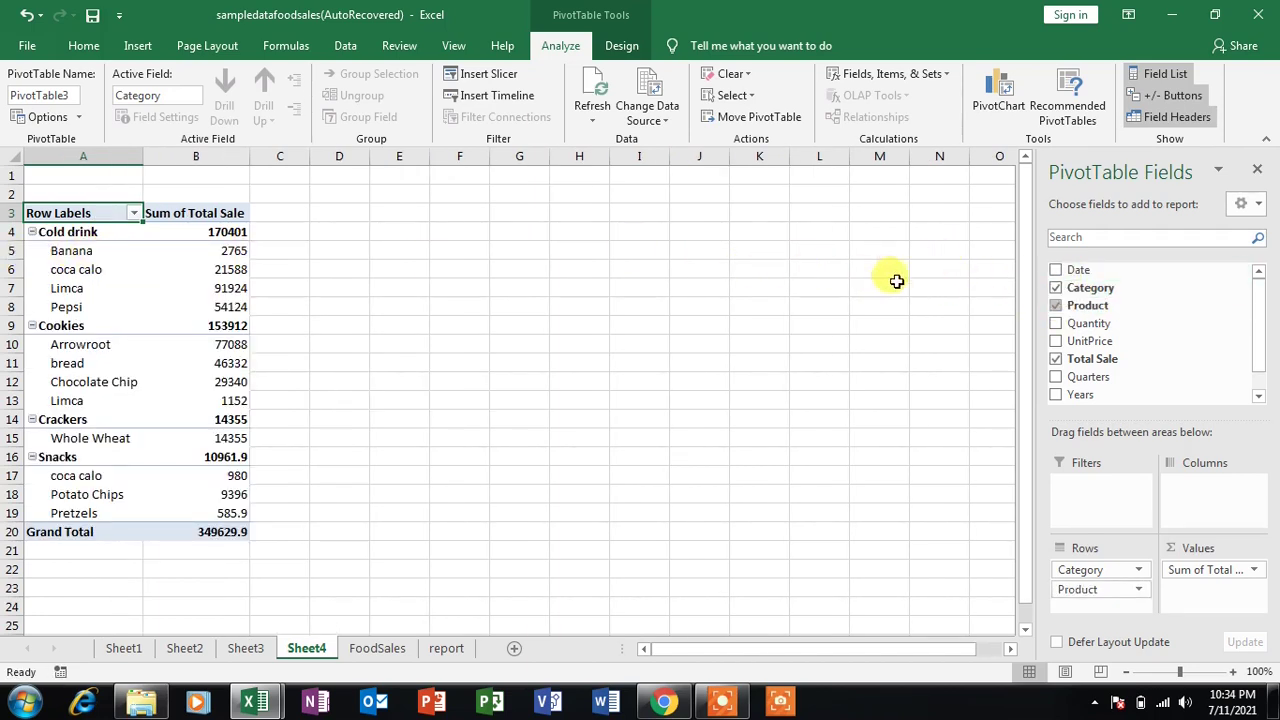
pyautogui.click(1056, 288)
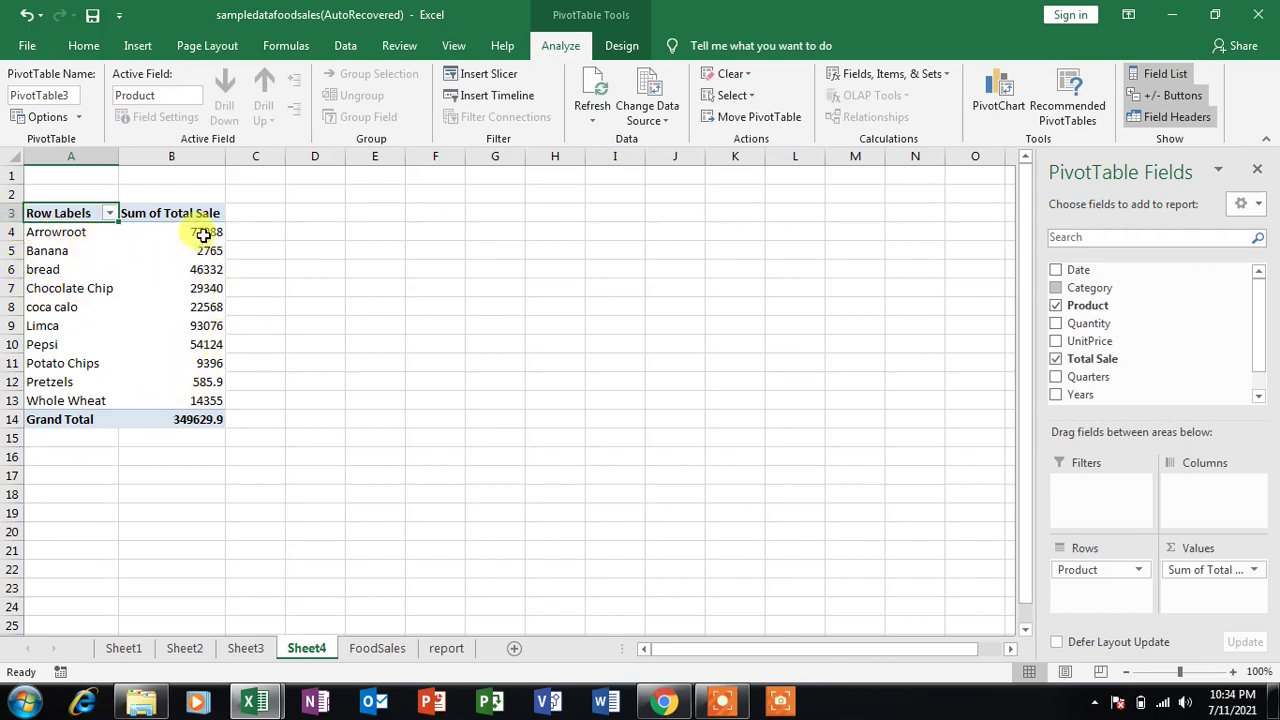
# Sort the product Total Sale values largest to smallest, putting Limca first at 93076.
pyautogui.moveTo(203, 234); pyautogui.dragTo(193, 400)
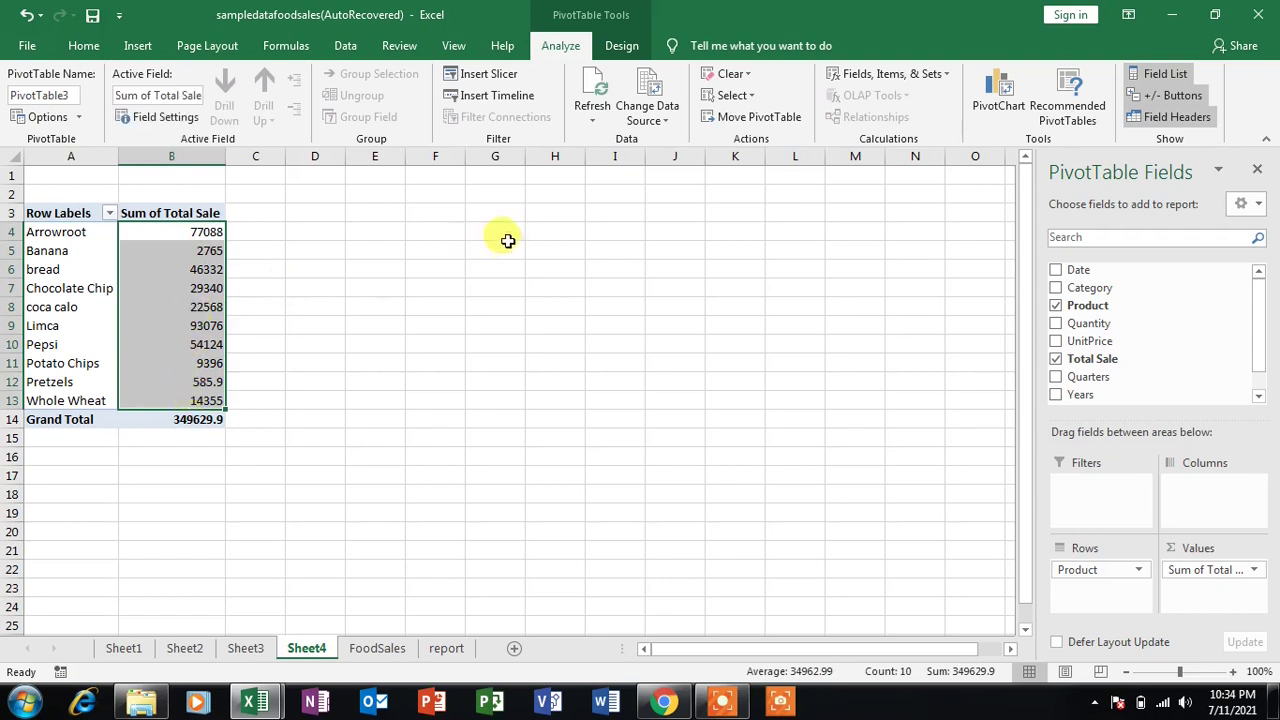
pyautogui.click(87, 46)
pyautogui.click(1172, 112)
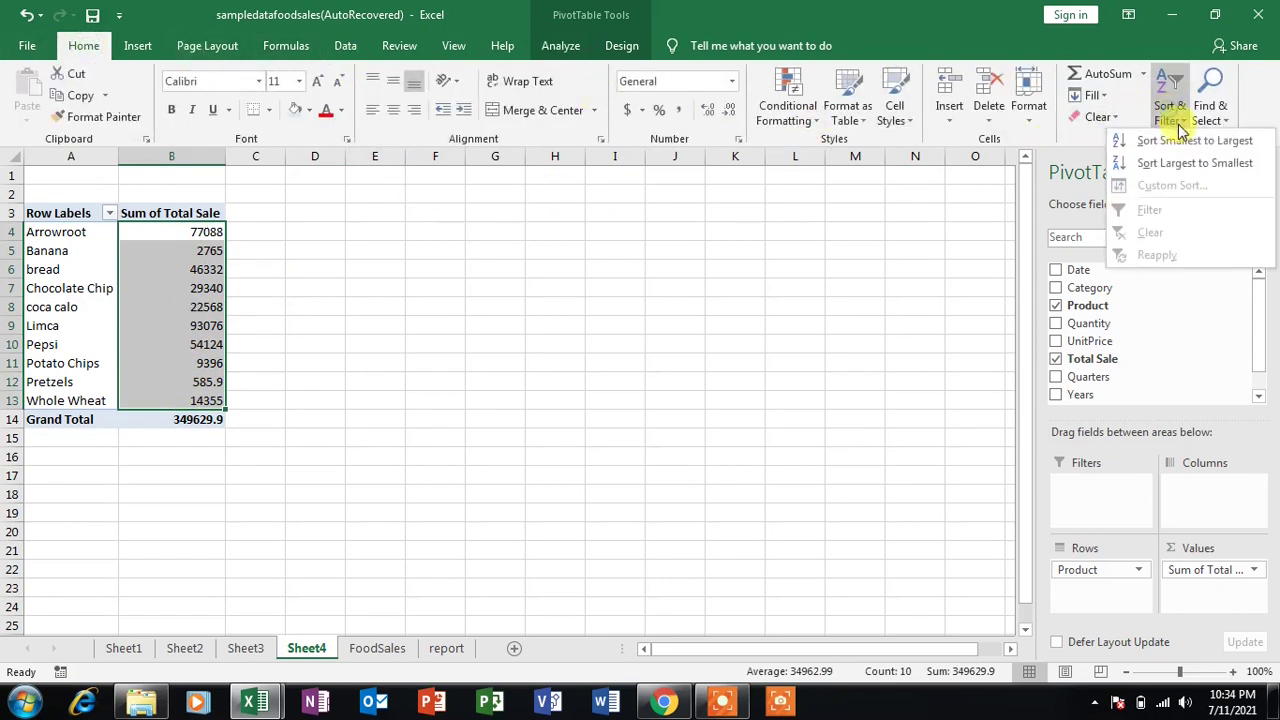
pyautogui.click(1175, 163)
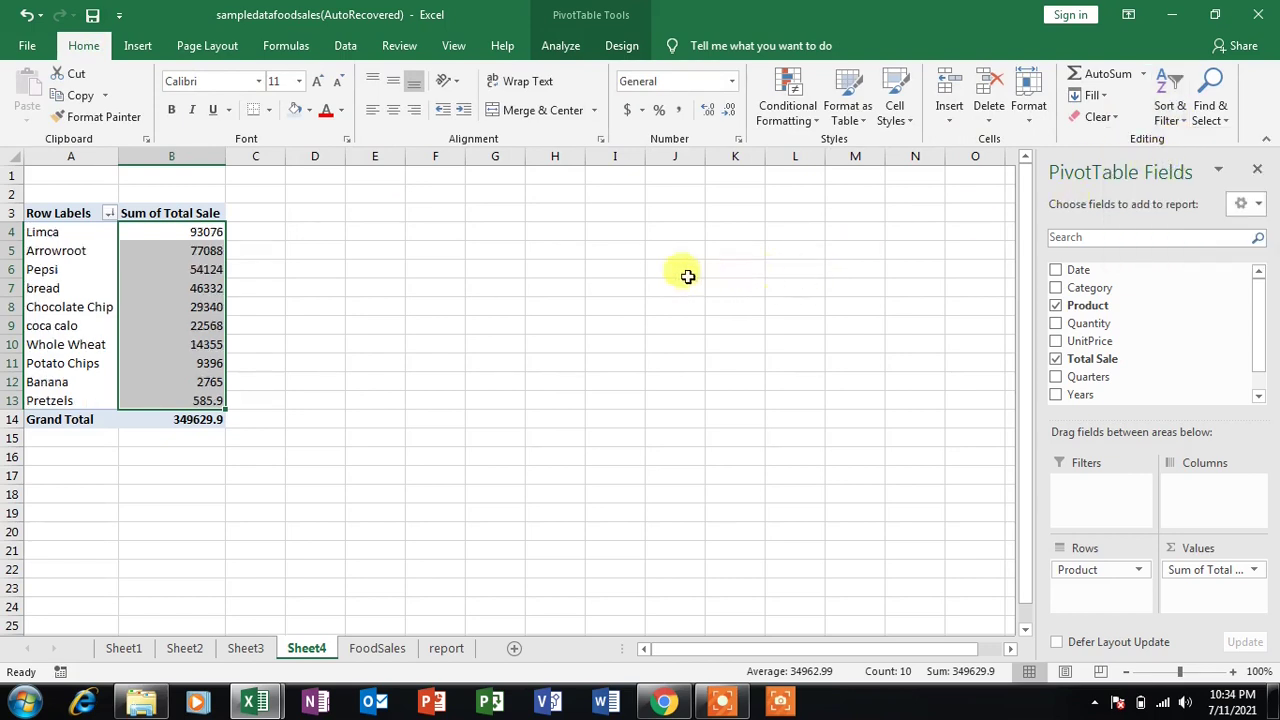
pyautogui.click(520, 272)
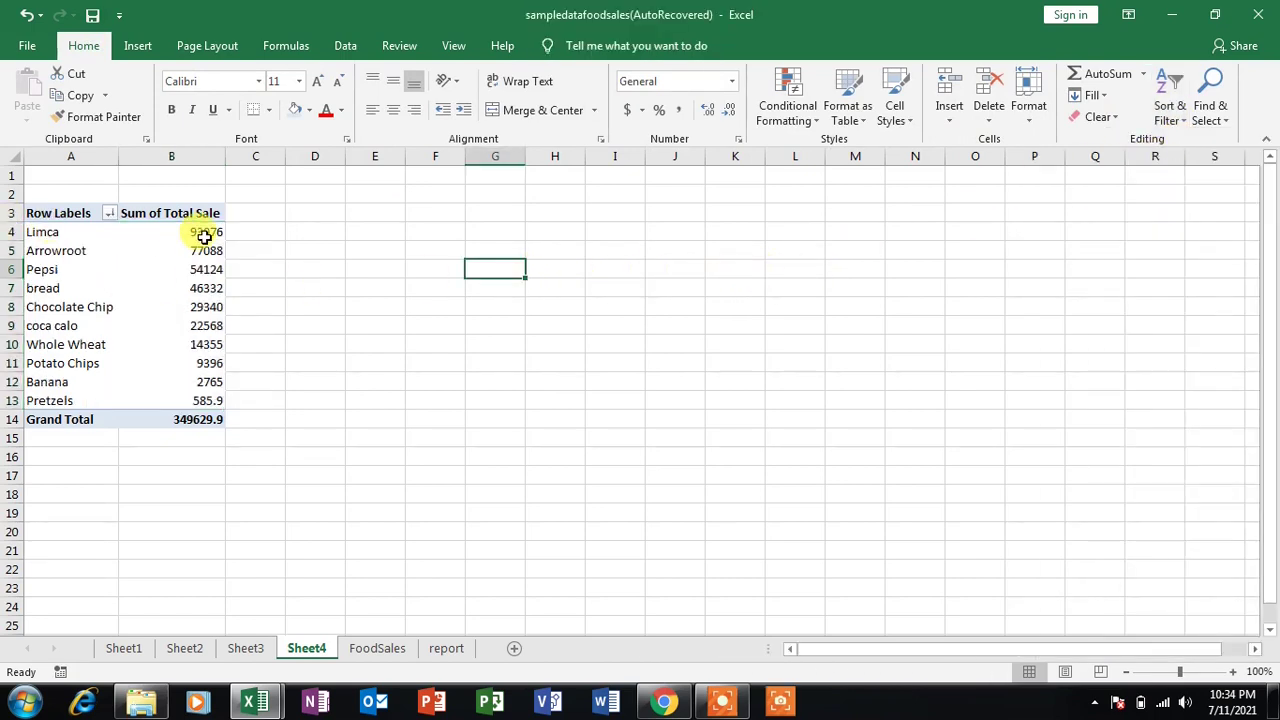
pyautogui.moveTo(204, 236); pyautogui.dragTo(210, 276)
pyautogui.moveTo(210, 373); pyautogui.dragTo(210, 397)
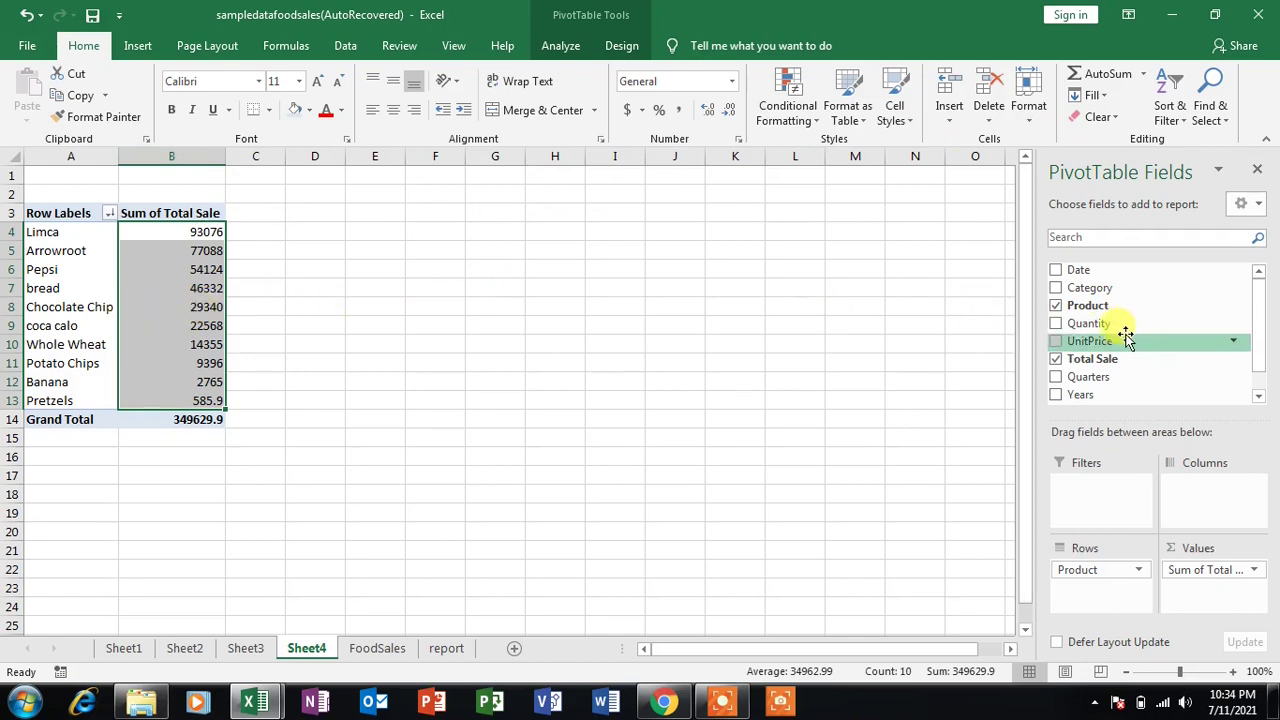
# Add UnitPrice to Values, giving a Sum of UnitPrice column totalling 5369.05.
pyautogui.click(1057, 342)
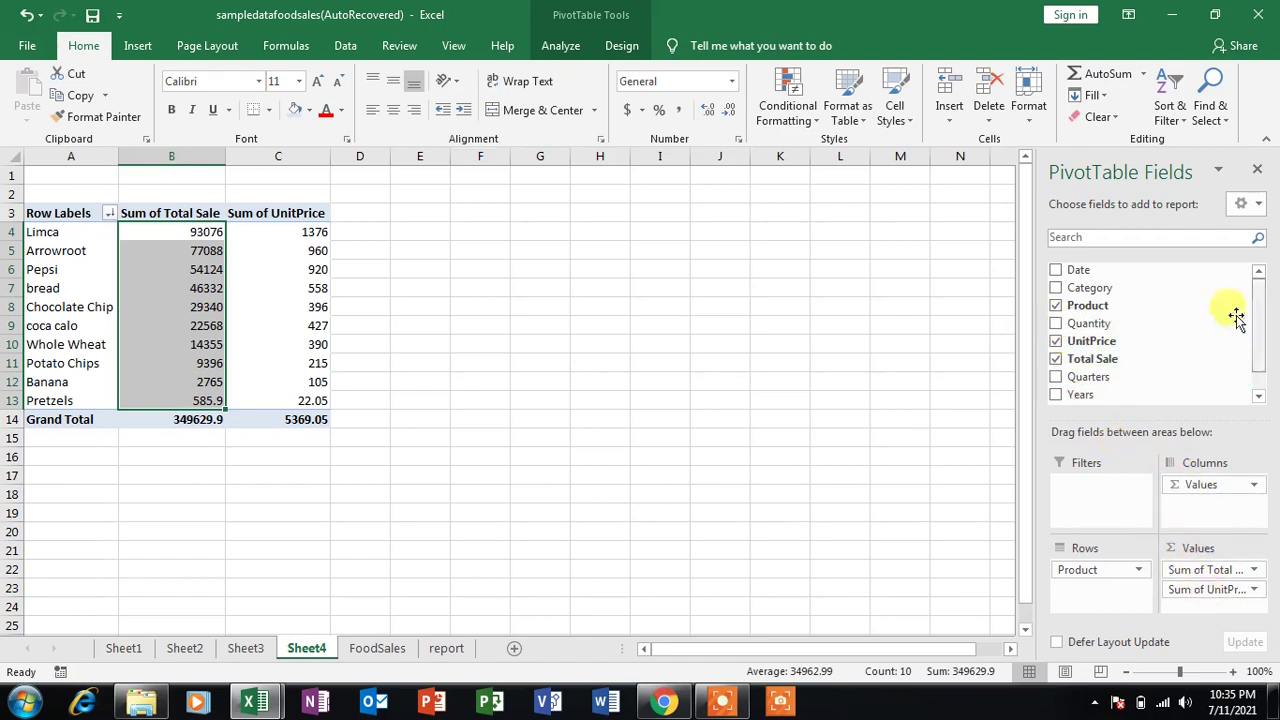
pyautogui.click(72, 269)
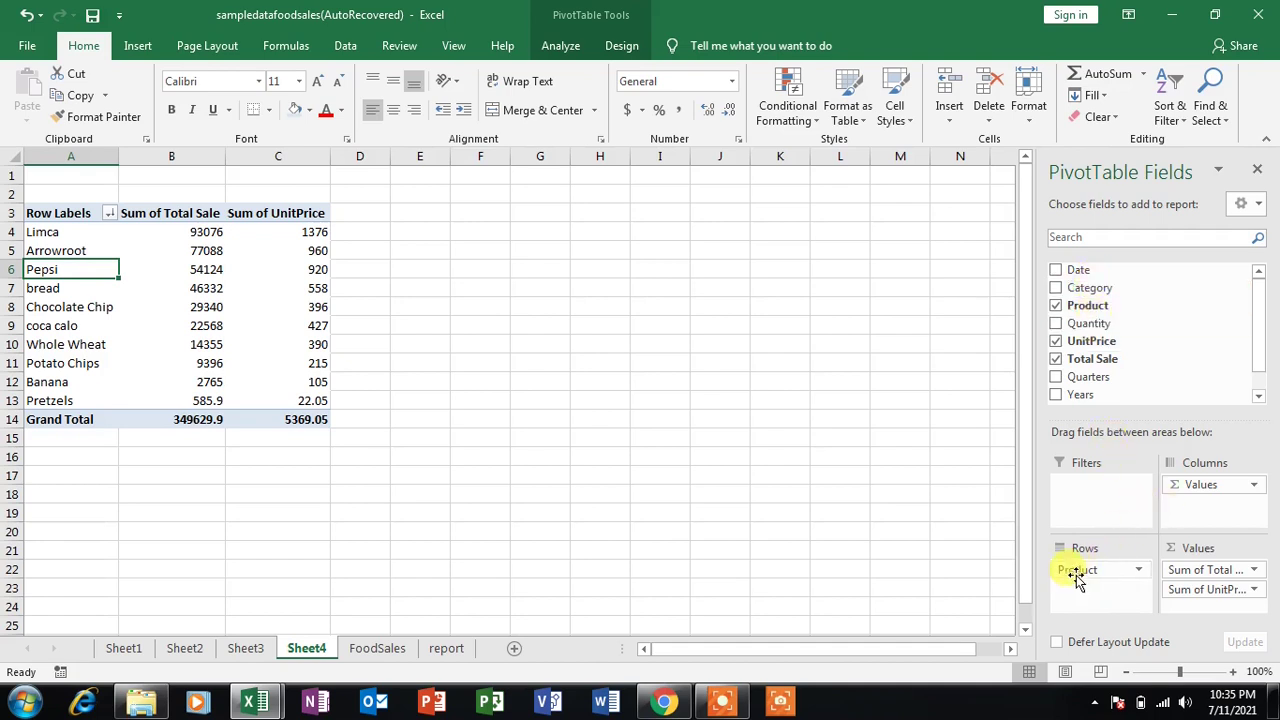
pyautogui.moveTo(1076, 578); pyautogui.dragTo(1188, 505)
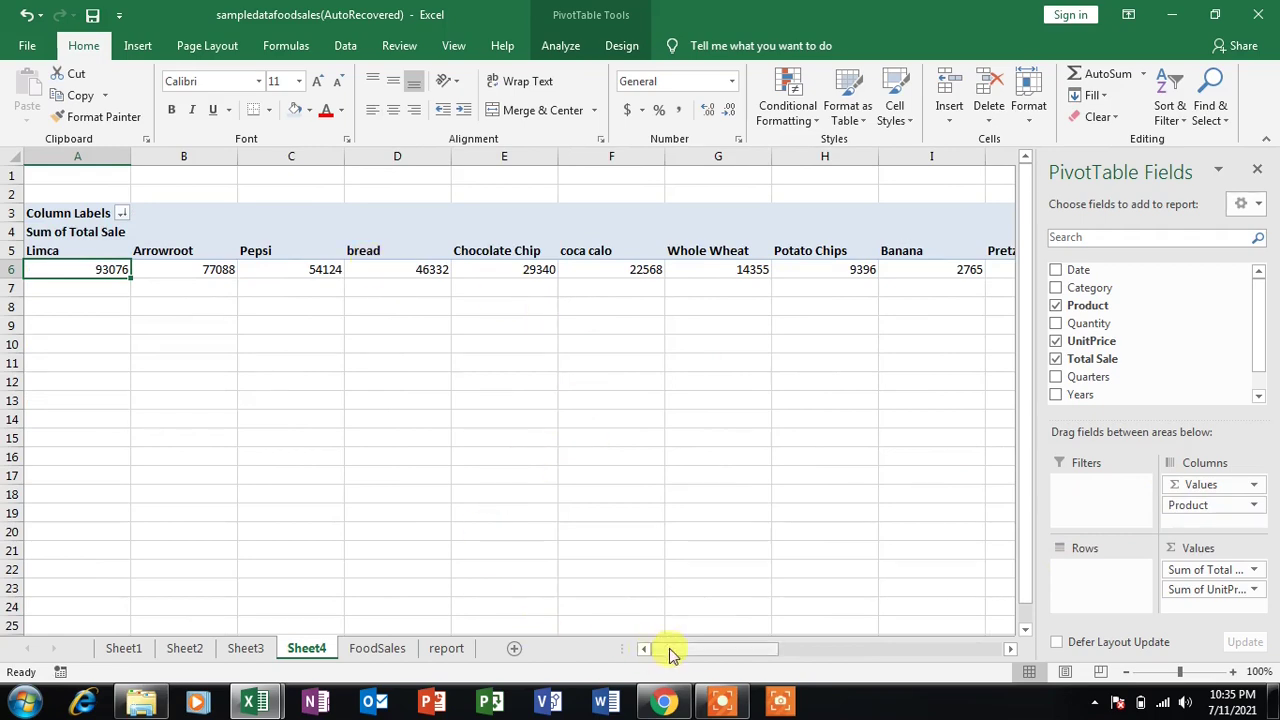
pyautogui.moveTo(666, 651); pyautogui.dragTo(848, 641)
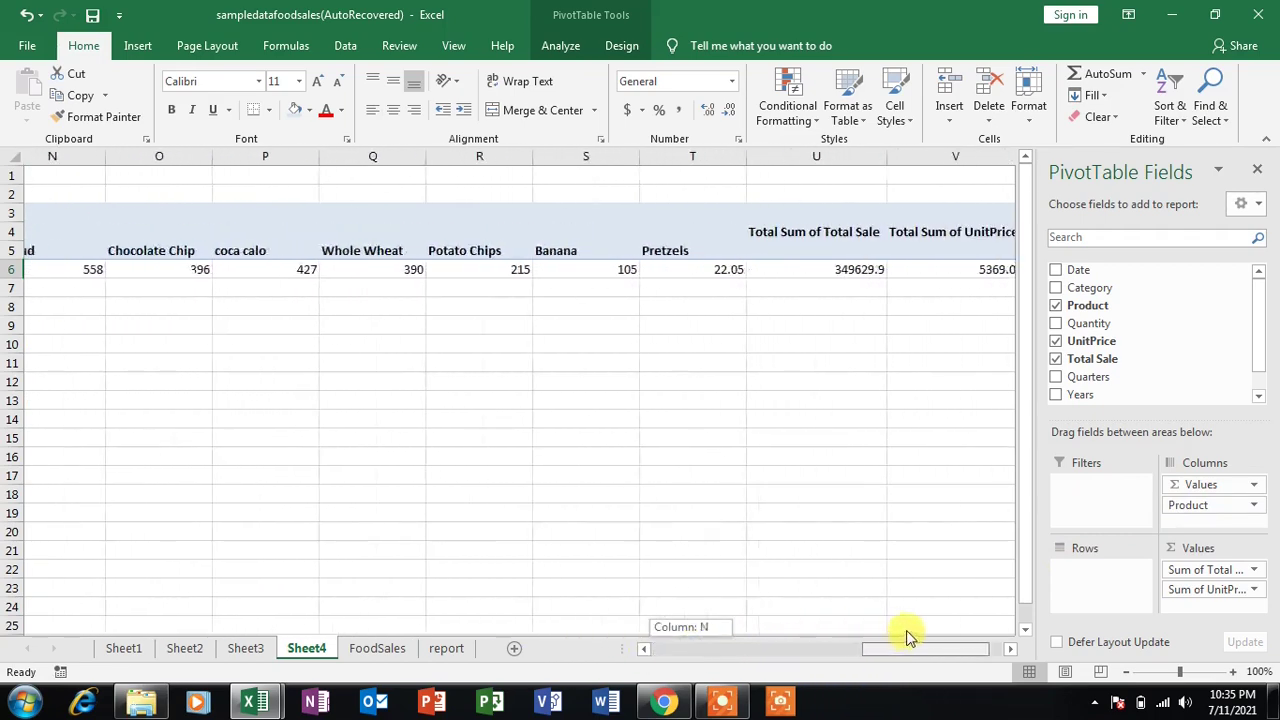
pyautogui.moveTo(848, 641); pyautogui.dragTo(534, 651)
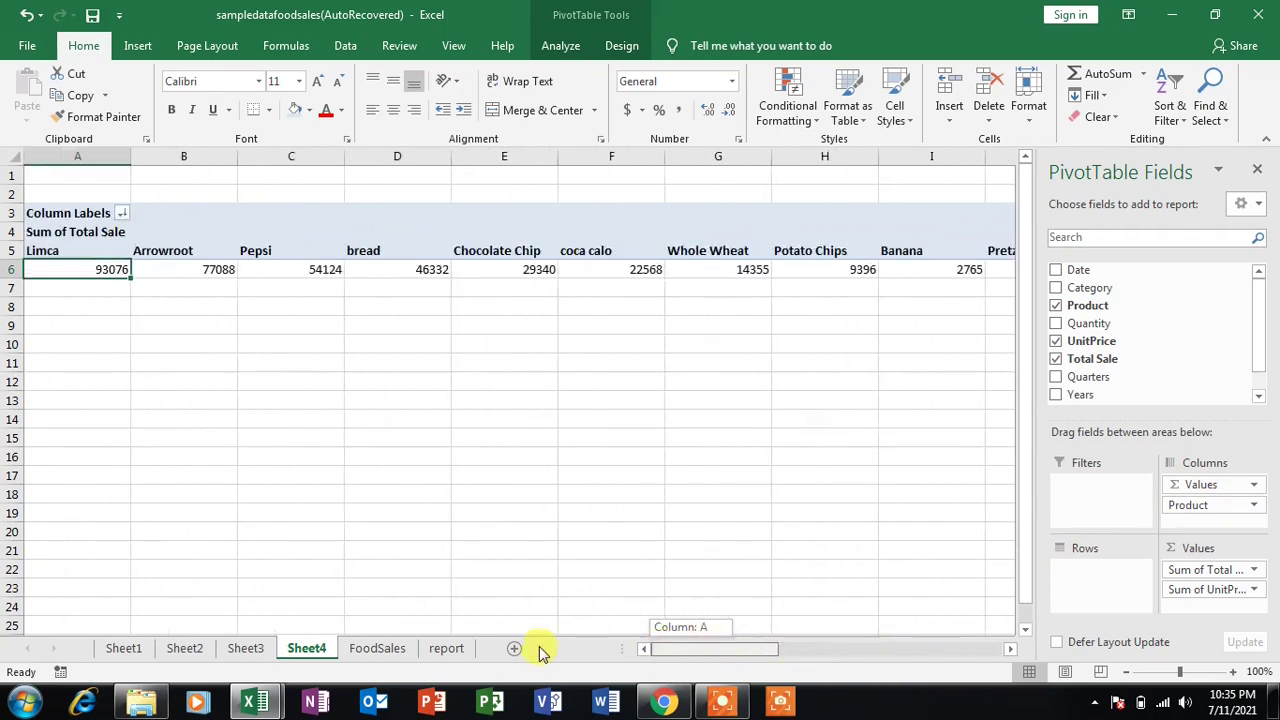
pyautogui.moveTo(1240, 508)
pyautogui.mouseDown()
pyautogui.moveTo(1205, 547)
pyautogui.moveTo(1100, 585)
pyautogui.mouseUp()
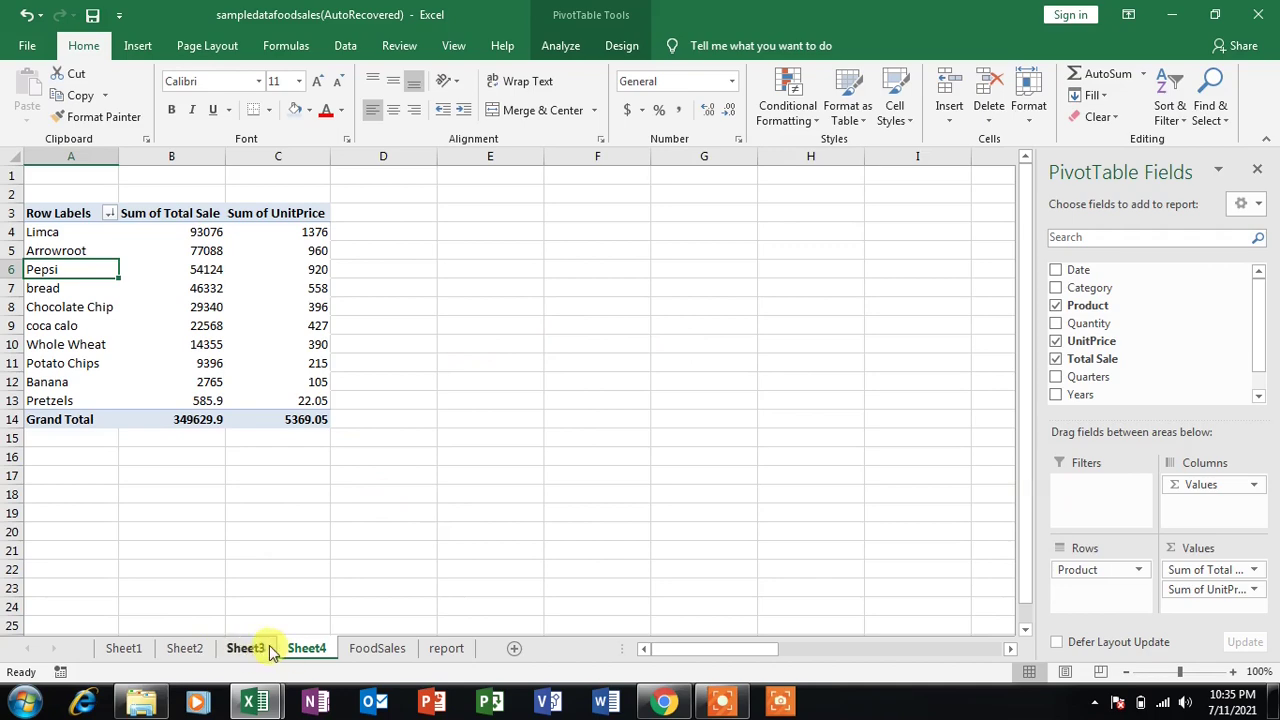
# Move through Sheet2 and Sheet1 to Sheet3 with the 2020–2021 sales tables and charts.
pyautogui.click(185, 648)
pyautogui.click(124, 648)
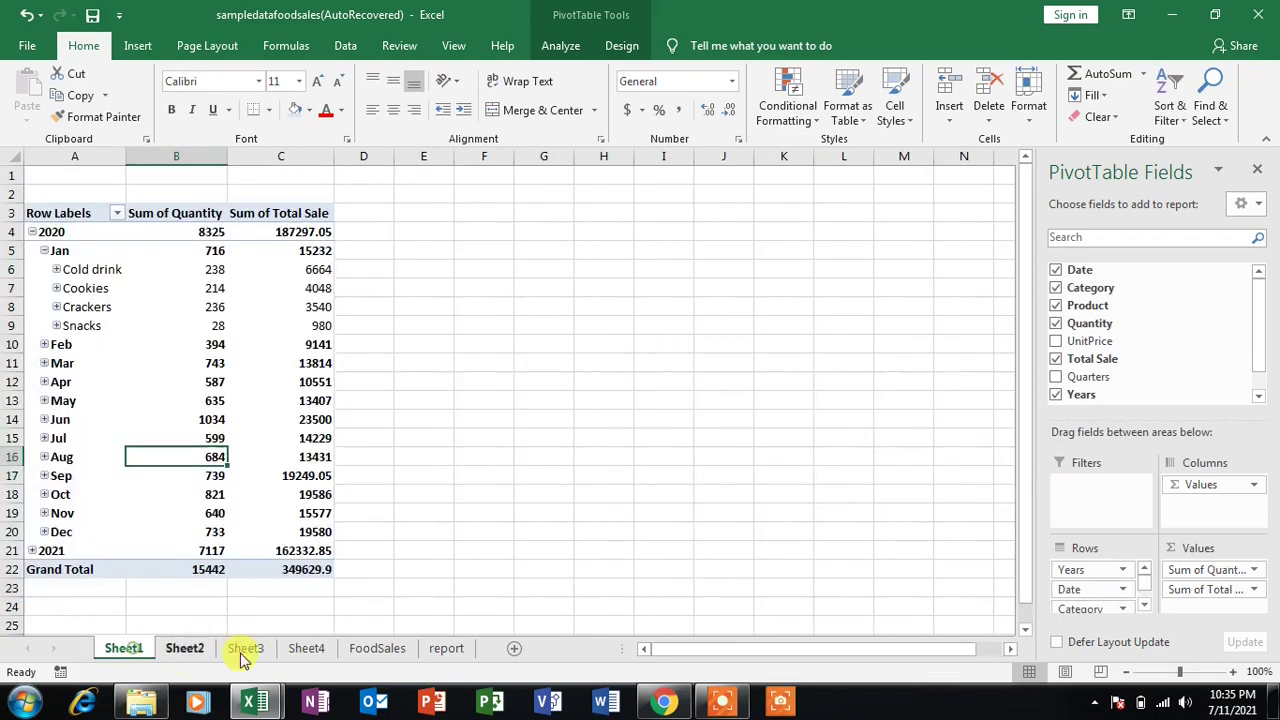
pyautogui.click(245, 650)
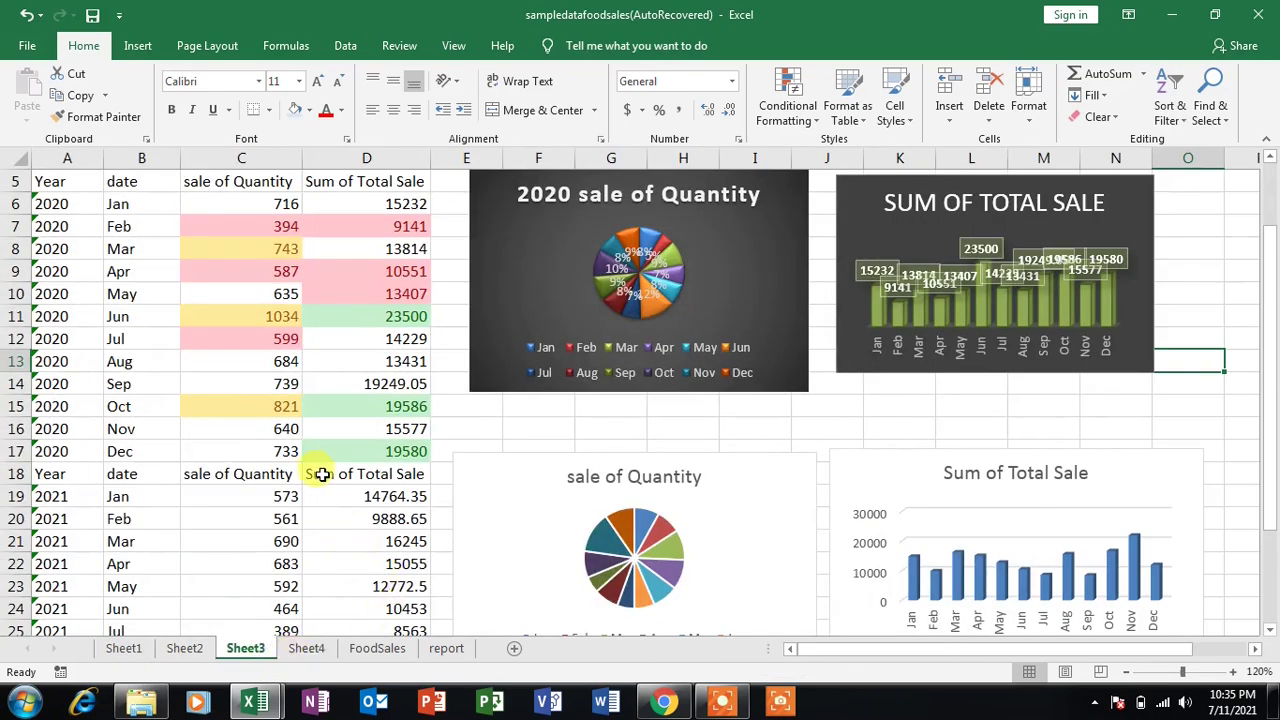